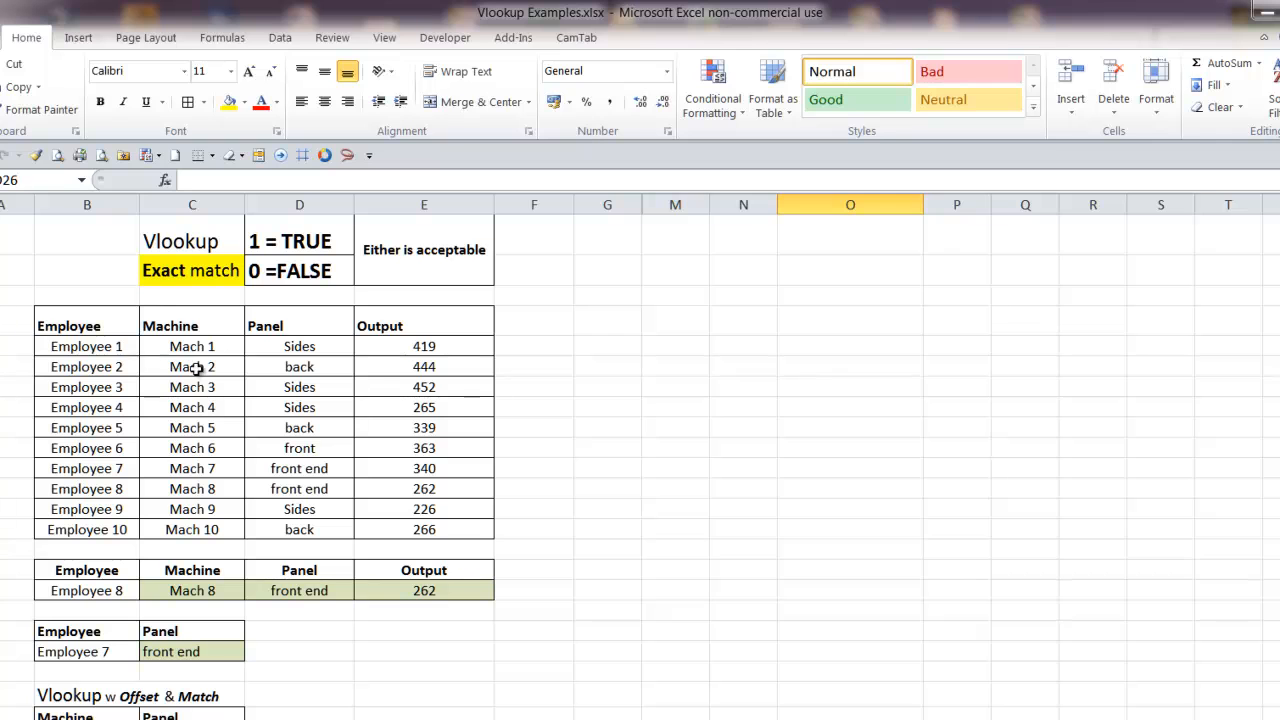
Examine the employee data table and the single-employee lookup row beneath it
left_click(87, 348)
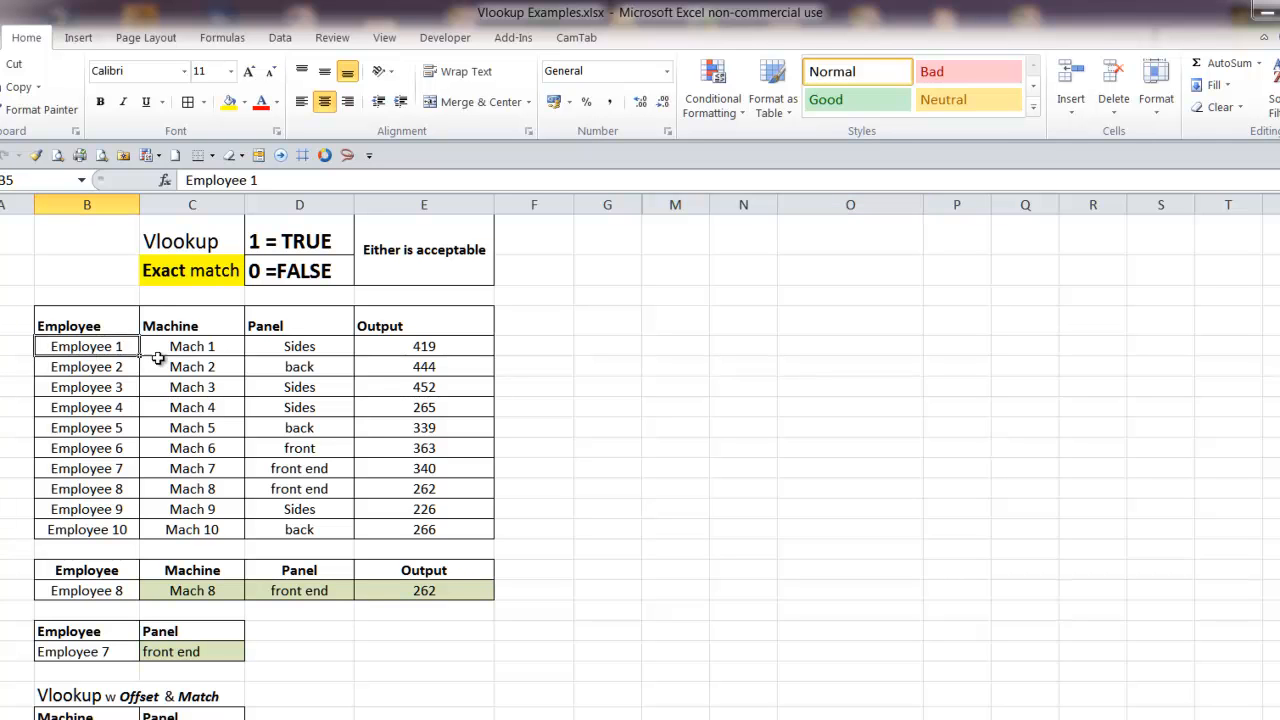
left_click_drag(86, 570, 418, 589)
left_click(380, 628)
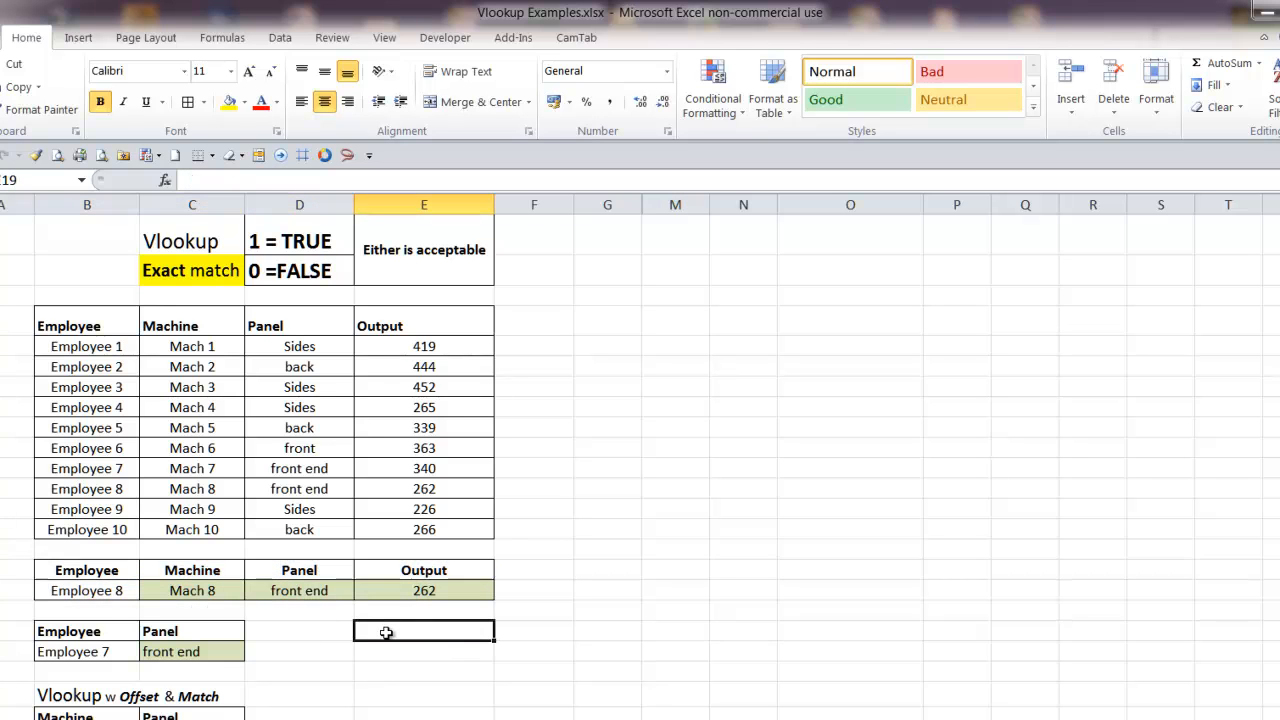
left_click(105, 591)
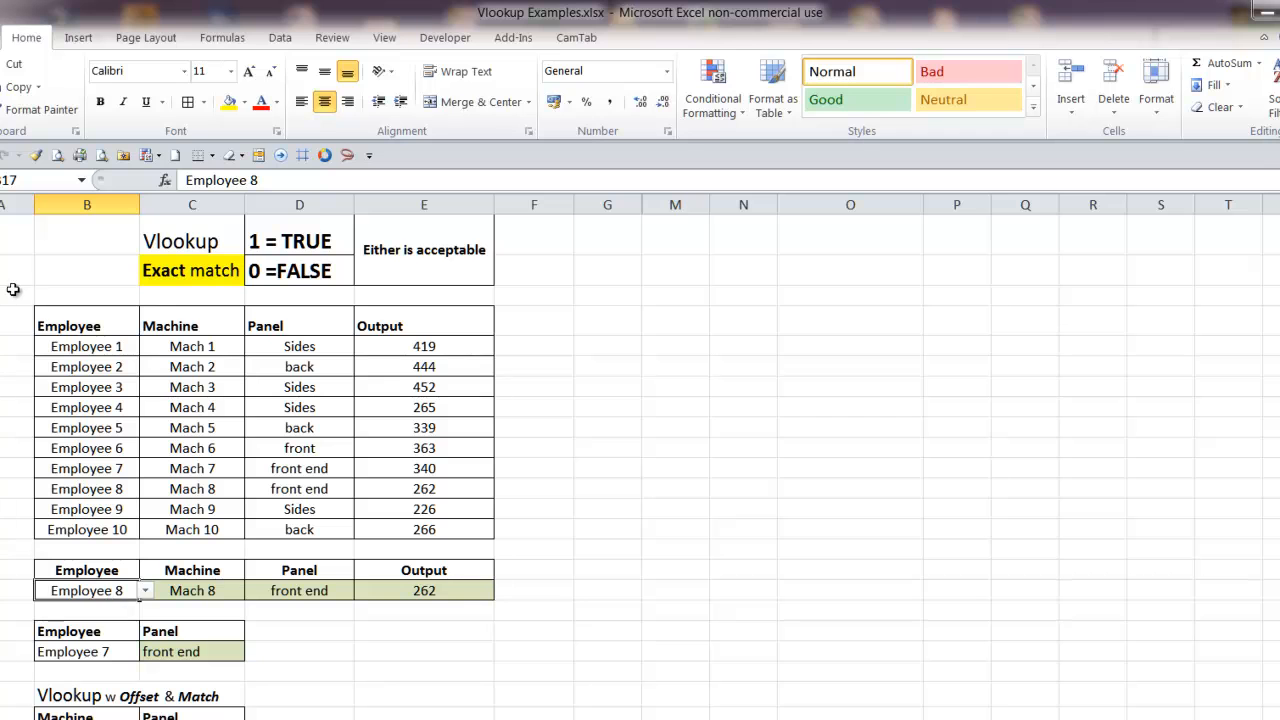
left_click_drag(50, 321, 397, 374)
left_click_drag(105, 346, 426, 531)
left_click_drag(96, 348, 391, 520)
left_click(391, 522)
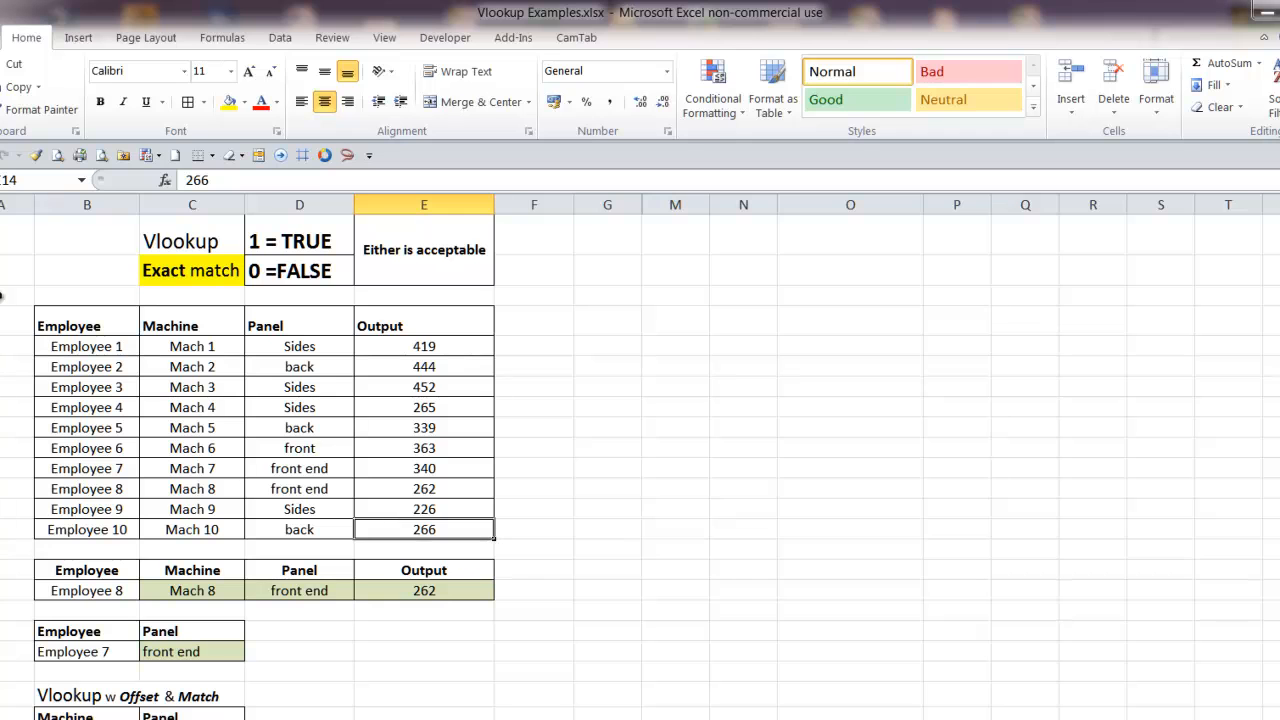
Select the named range Workplan, then highlight the Employee 8 record within the data table
left_click(81, 180)
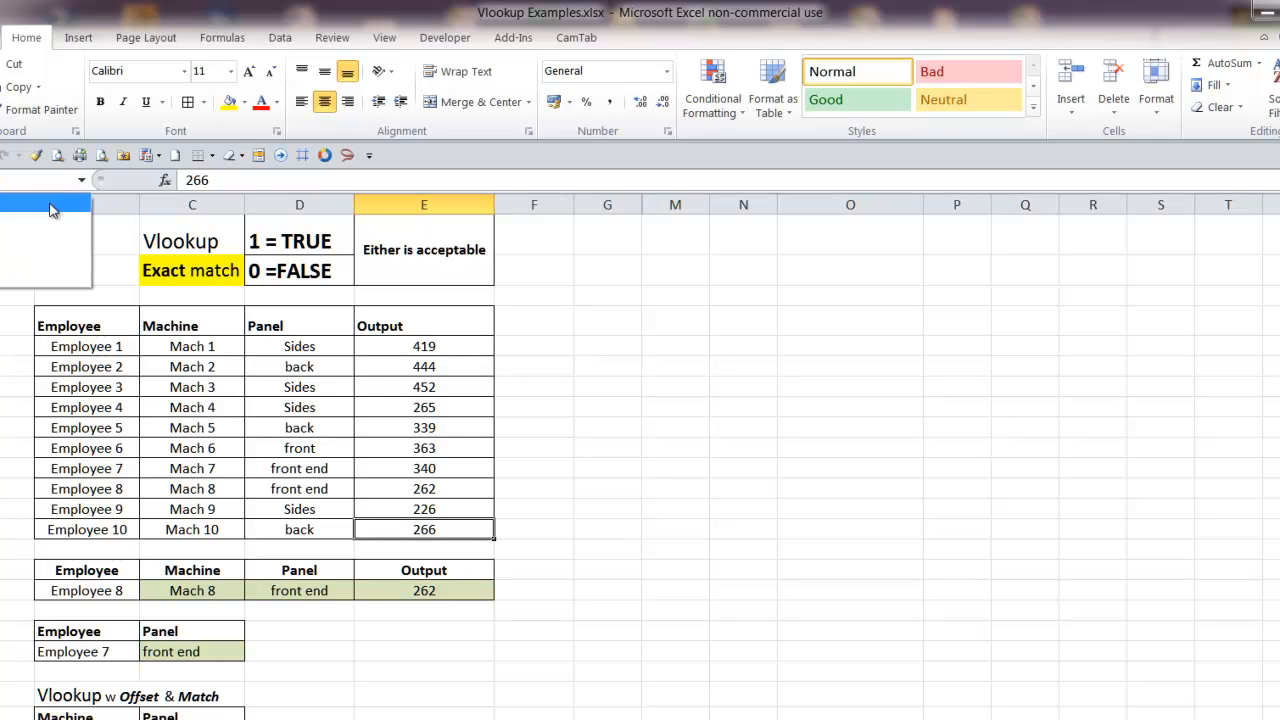
left_click(34, 284)
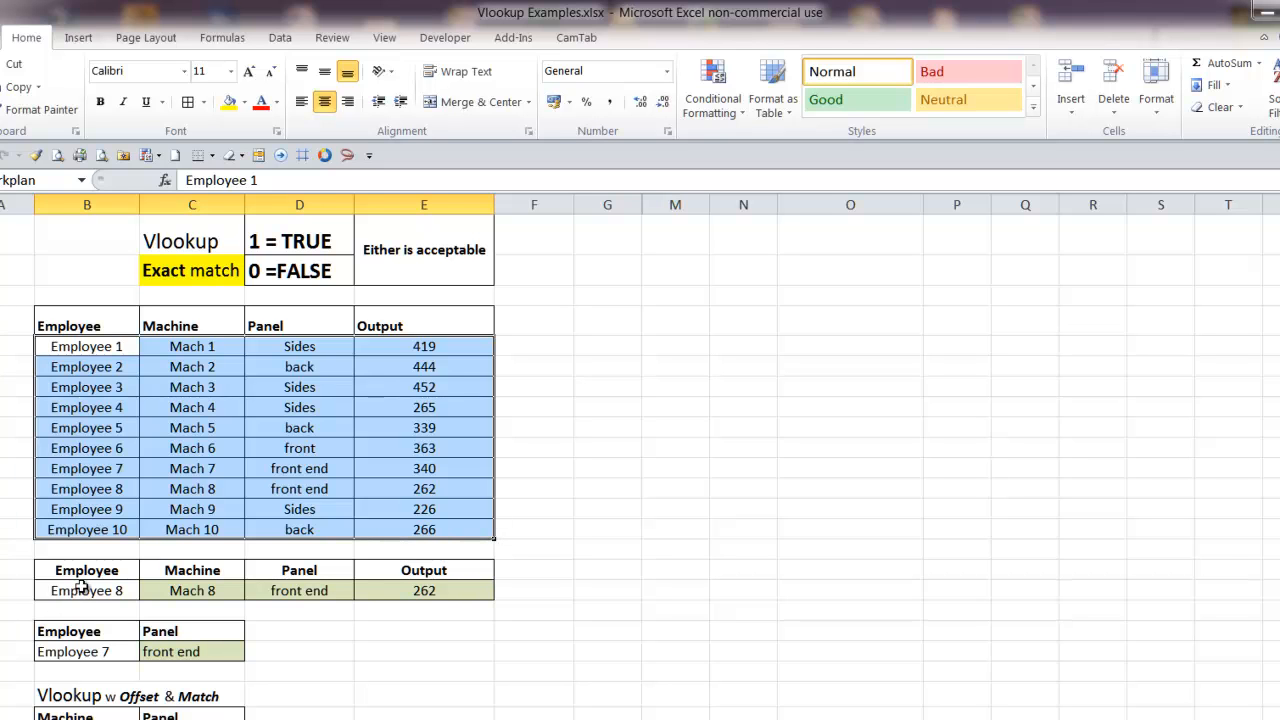
left_click_drag(88, 492, 420, 491)
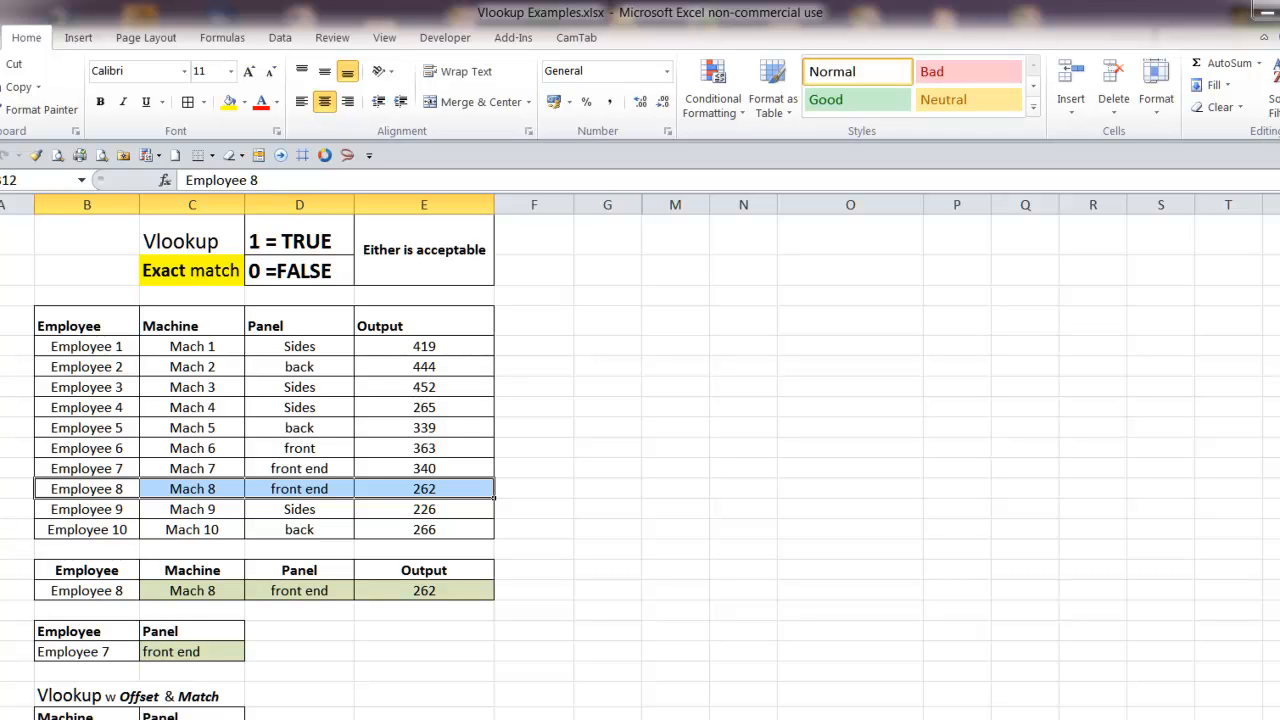
Set the lookup employee in cell B17 to Employee 4
left_click(62, 597)
left_click(145, 591)
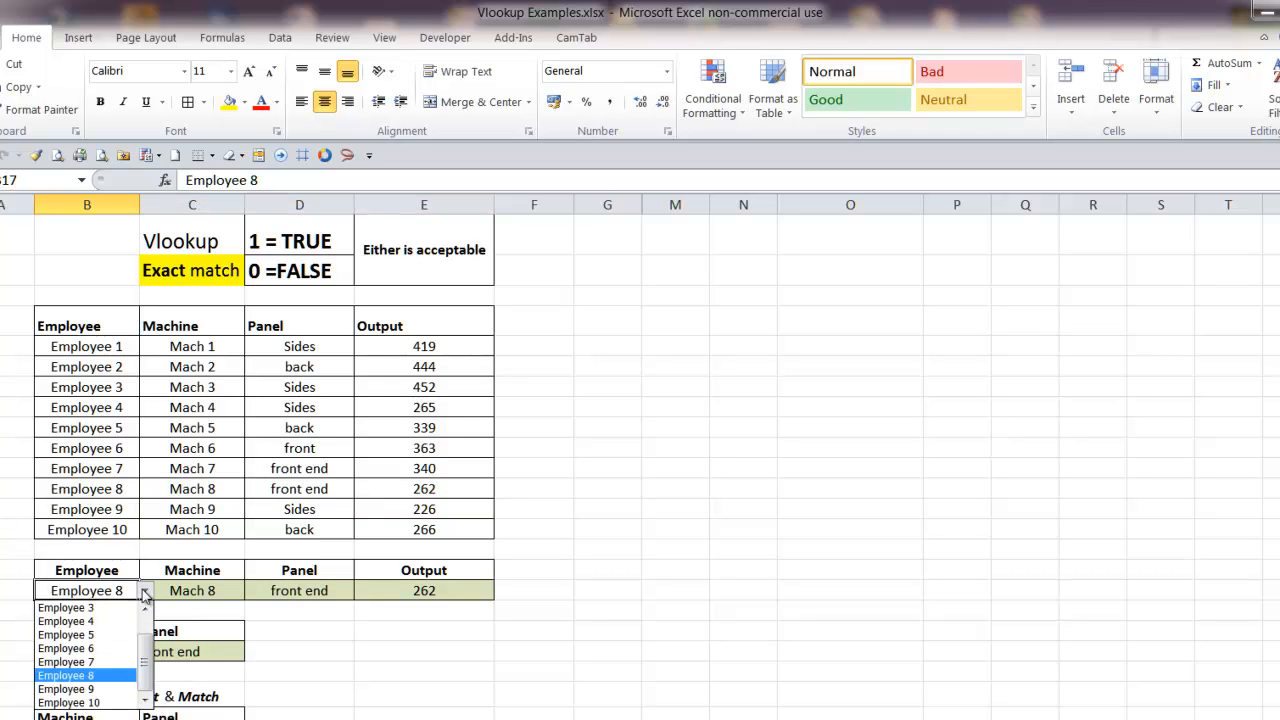
left_click(100, 621)
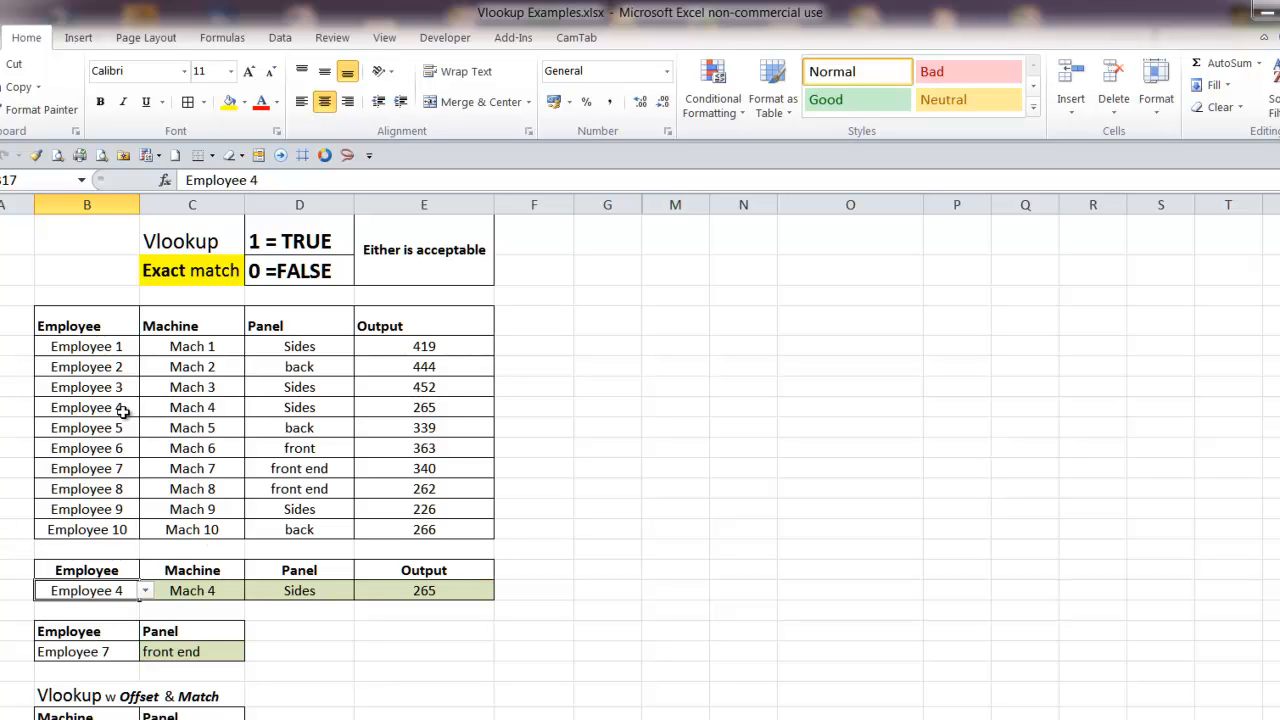
Compare Employee 4's machine, panel and output in the data table with the formula cells C17:E17
left_click(178, 409)
left_click(310, 411)
left_click(450, 410)
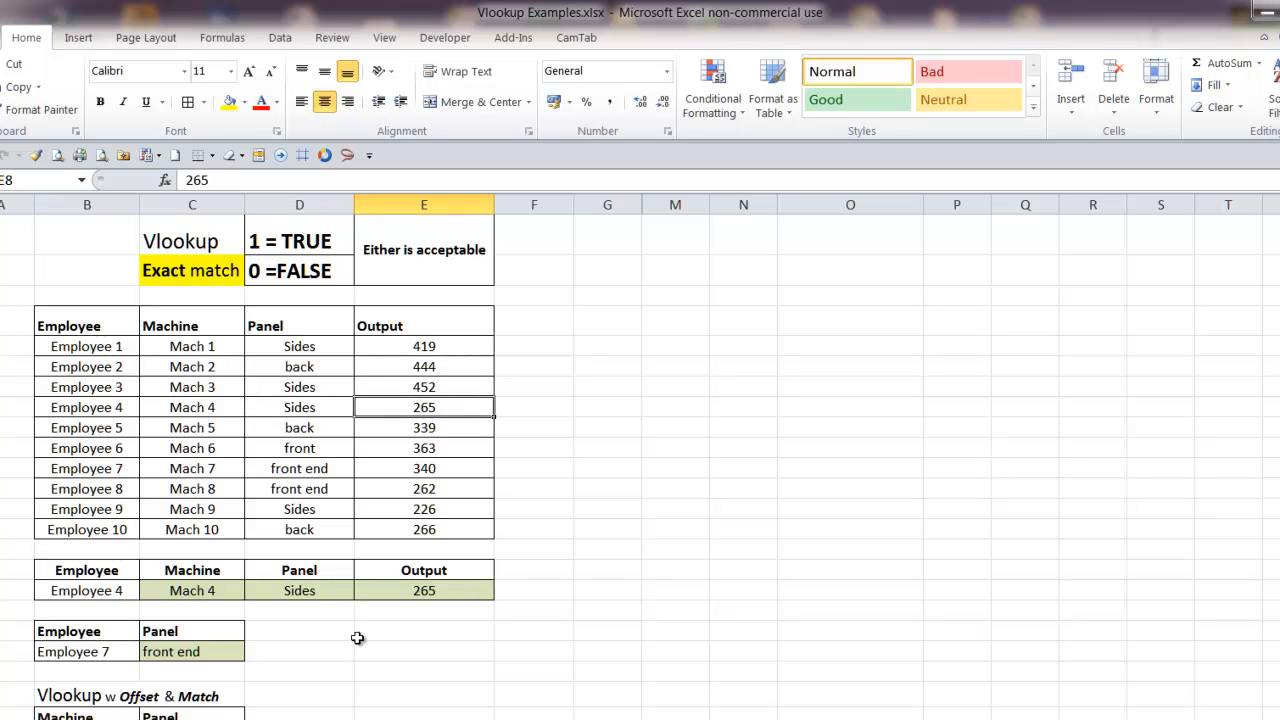
left_click(192, 591)
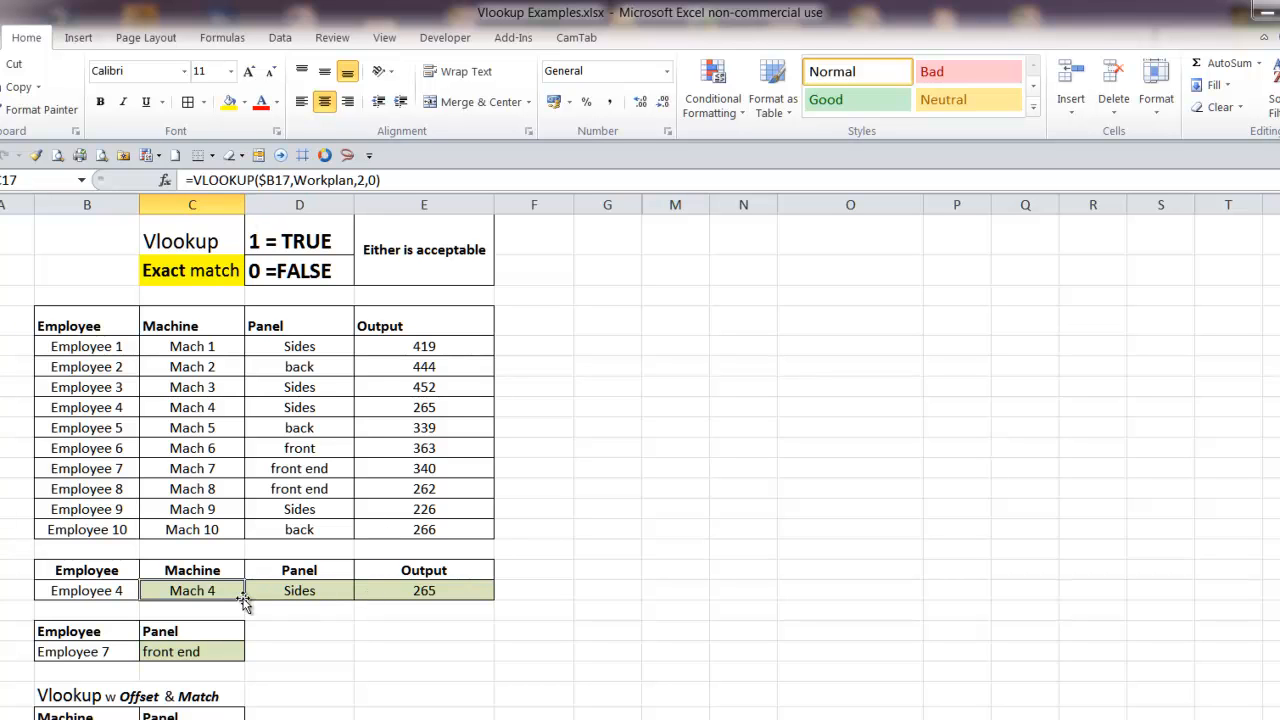
left_click_drag(220, 591, 428, 596)
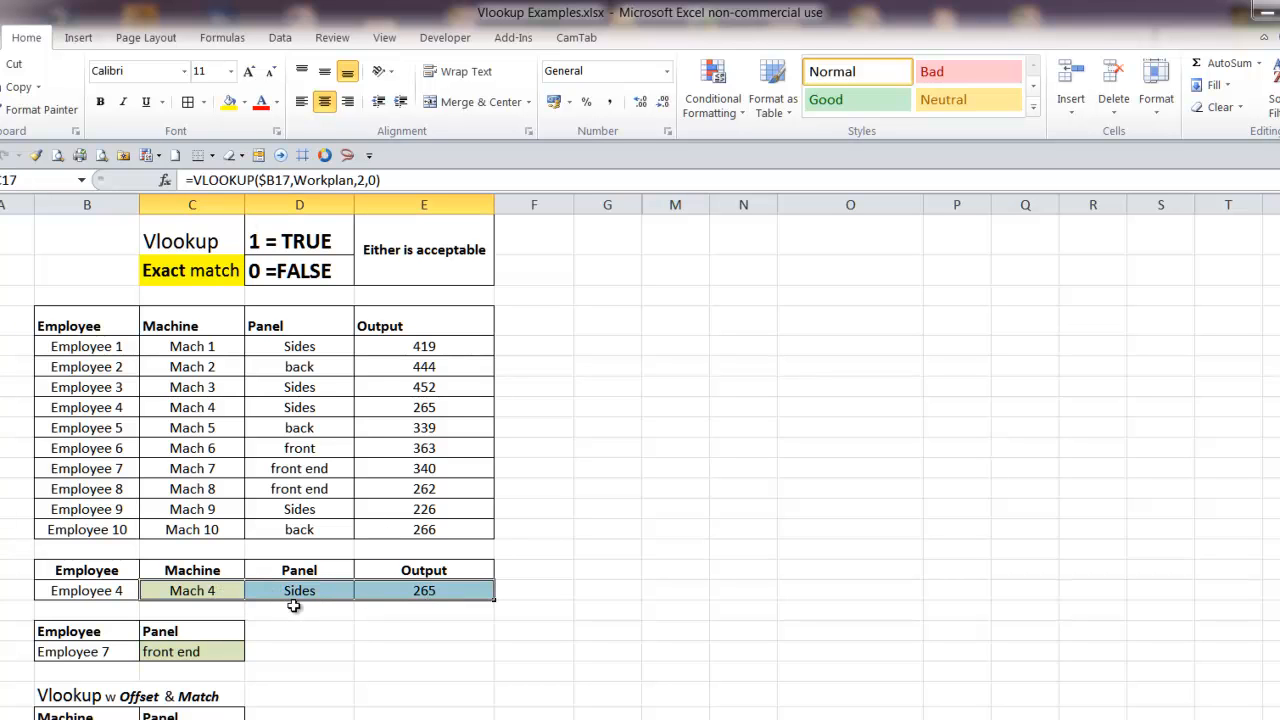
left_click(296, 597)
Set the range_lookup argument of the Machine VLOOKUP formula in C17 to FALSE
left_click(212, 594)
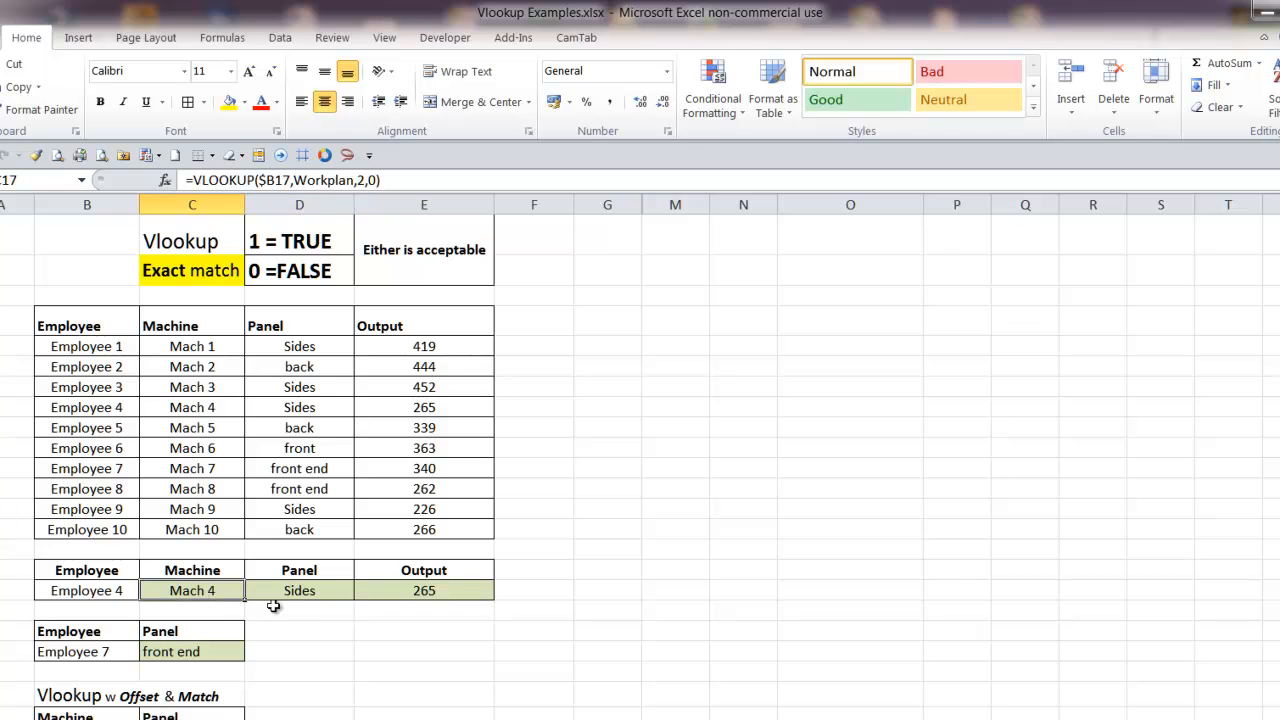
double_click(372, 180)
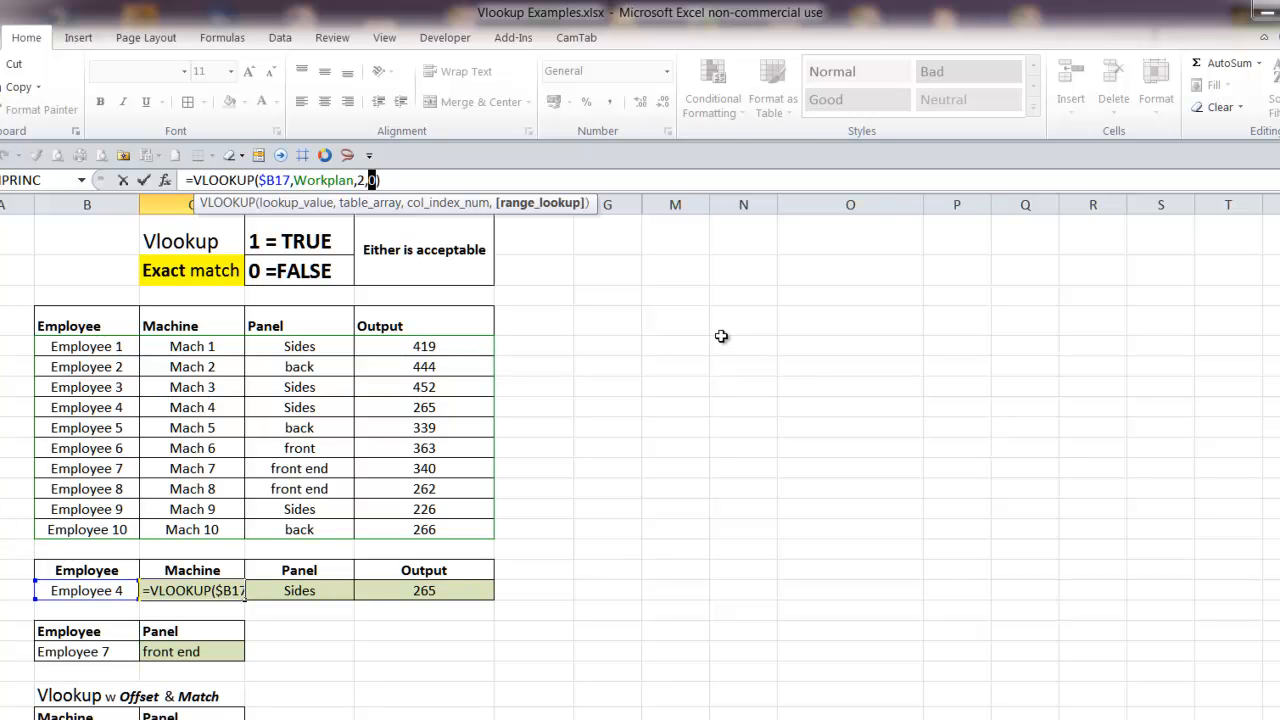
type("false")
key("Return")
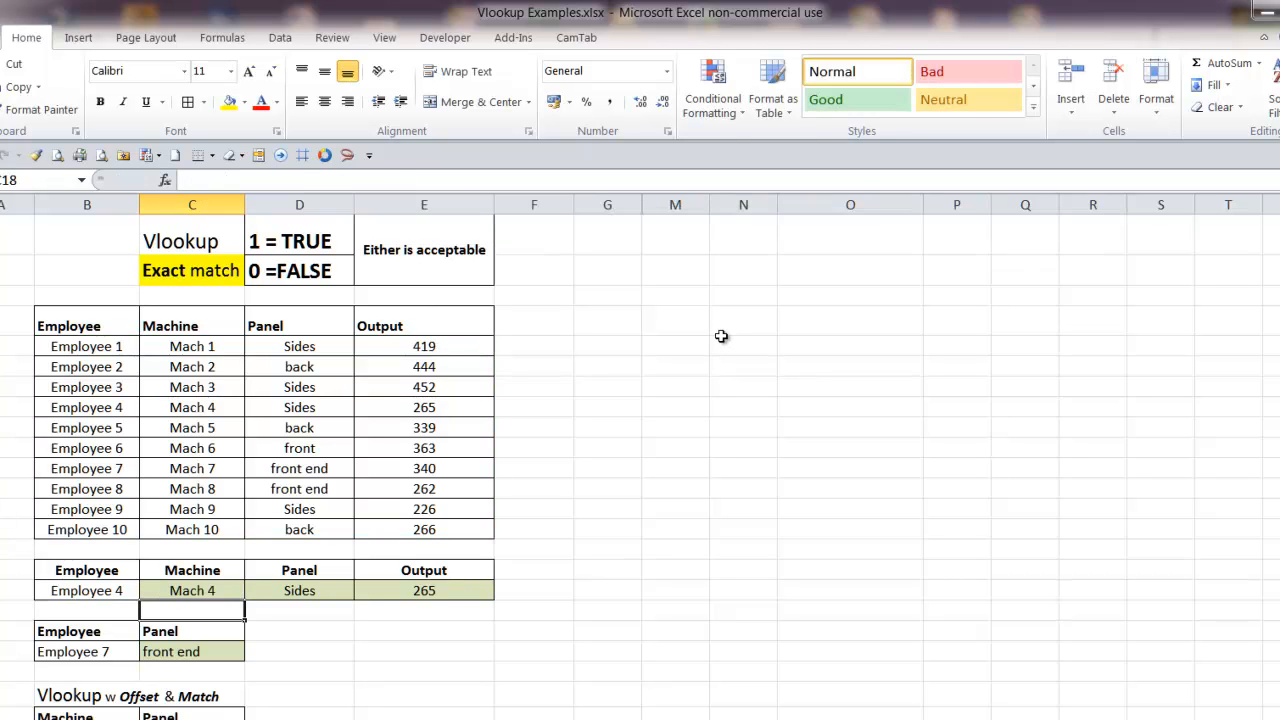
left_click(219, 592)
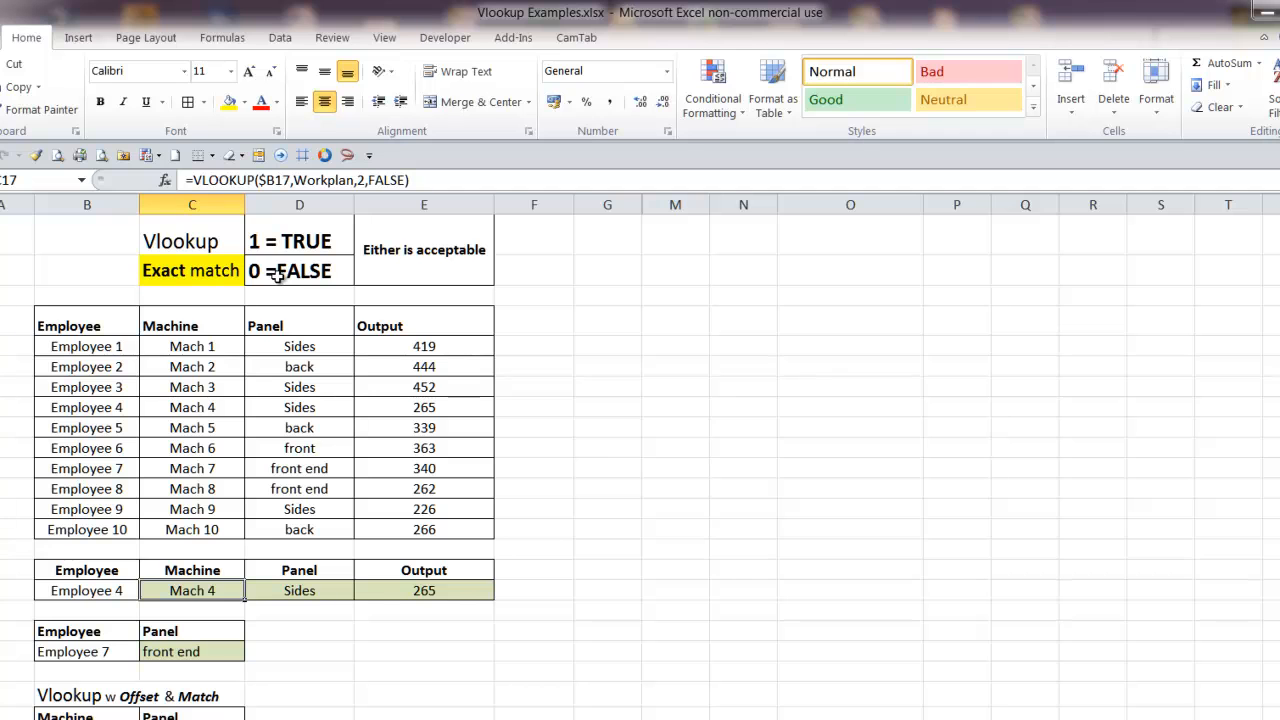
Review the exact match heading and the notes equating 1 with TRUE and 0 with FALSE
left_click_drag(234, 240, 428, 243)
left_click(217, 241)
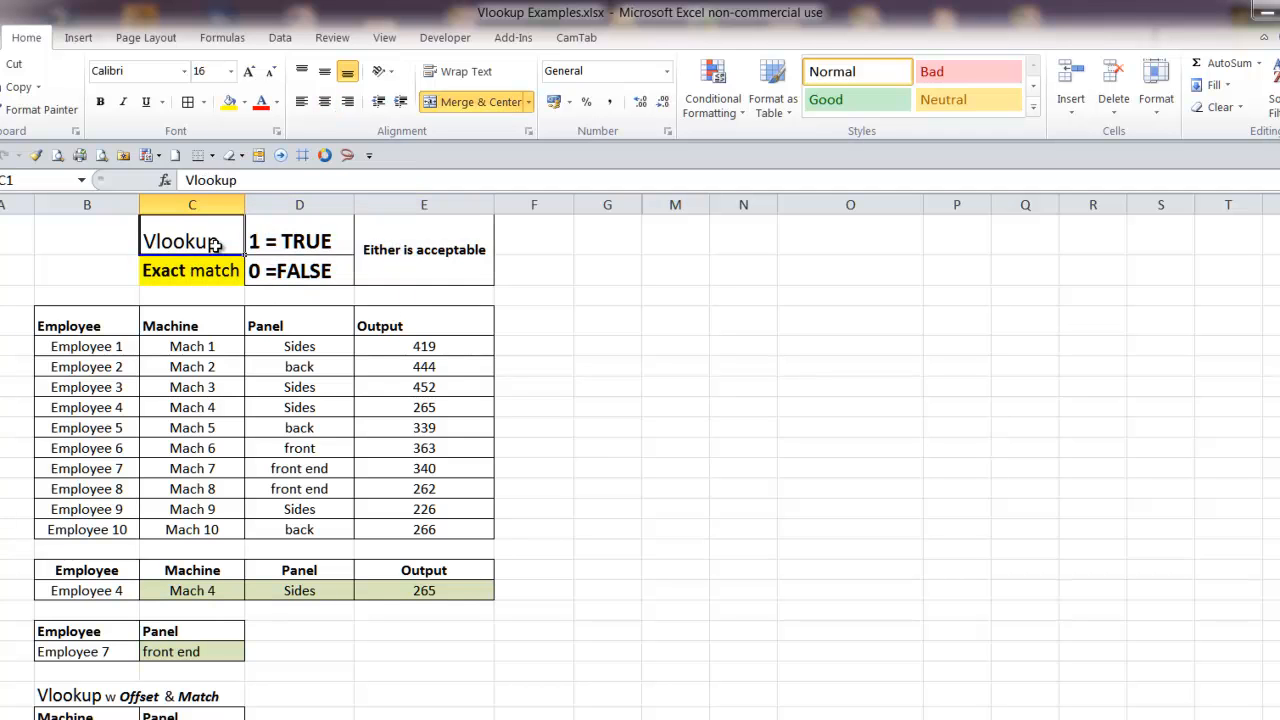
left_click(190, 273)
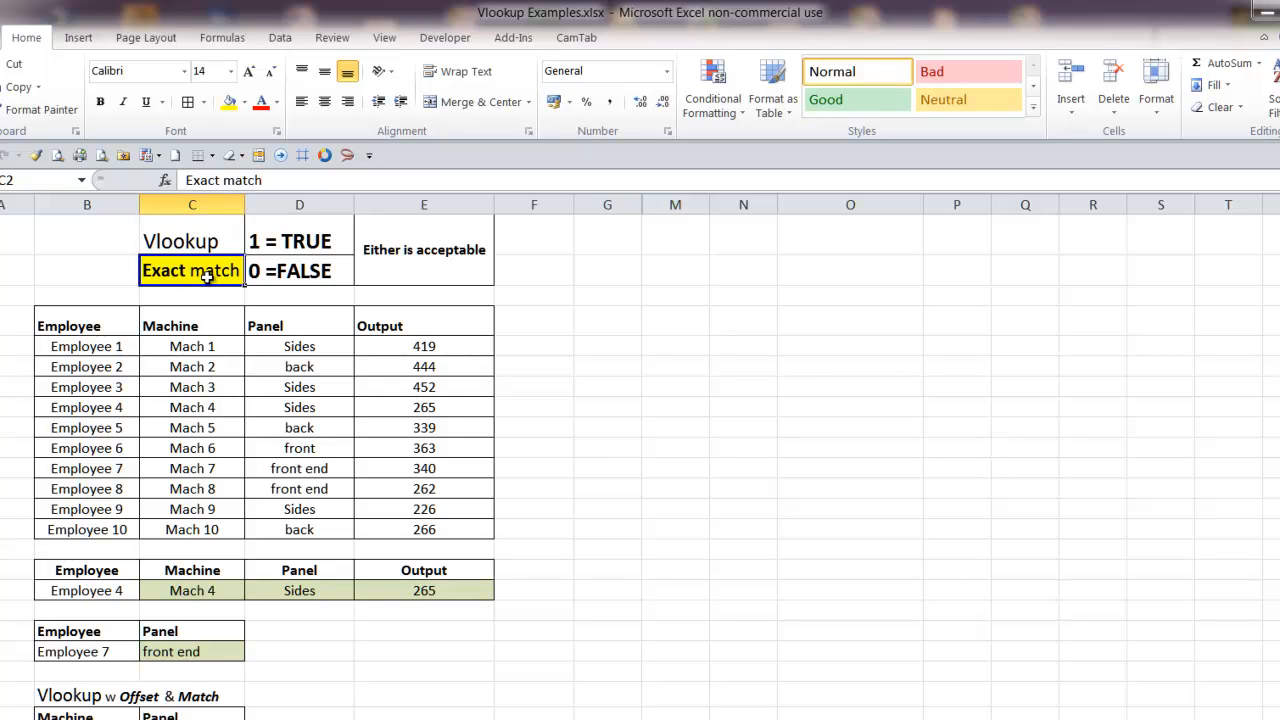
left_click(305, 231)
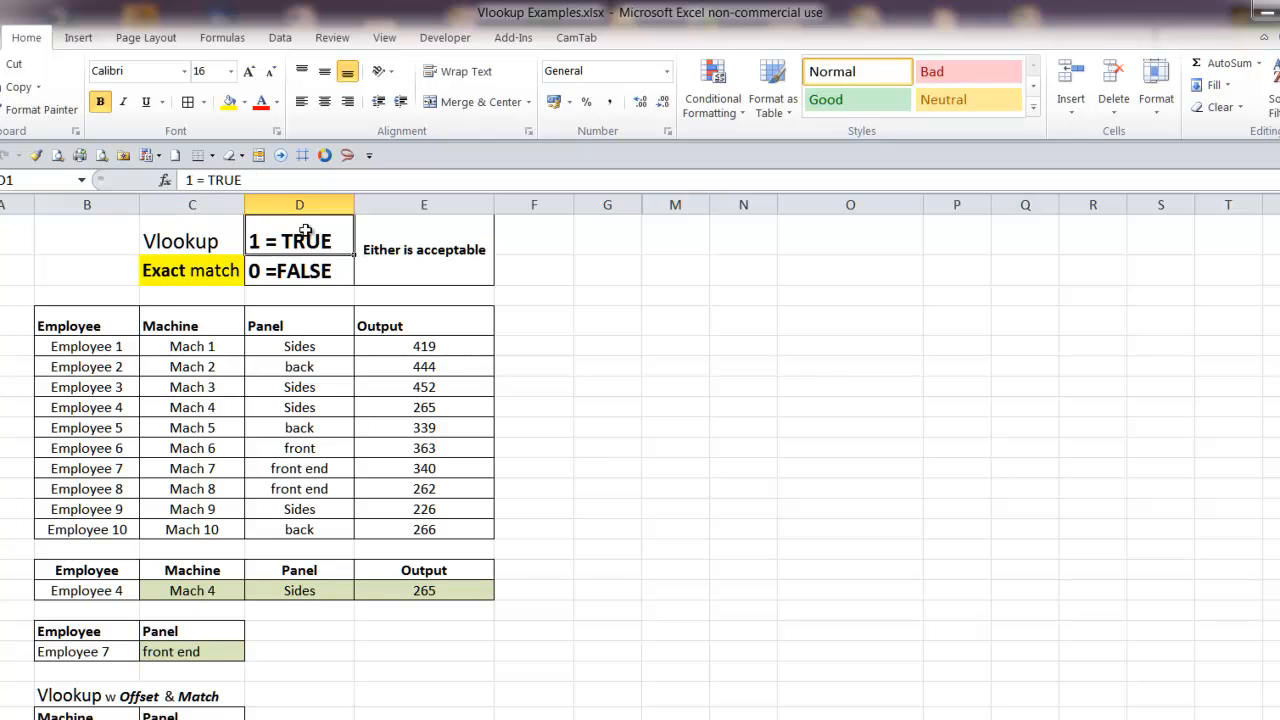
left_click(285, 271)
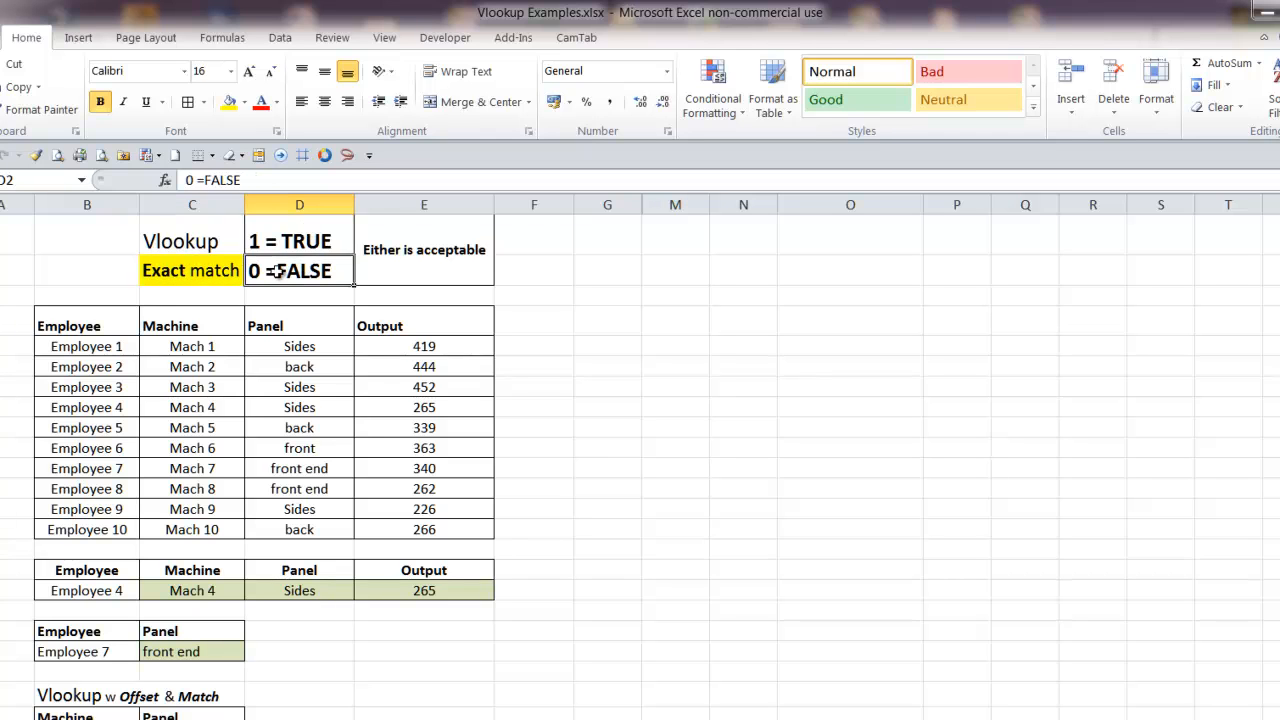
left_click(435, 267)
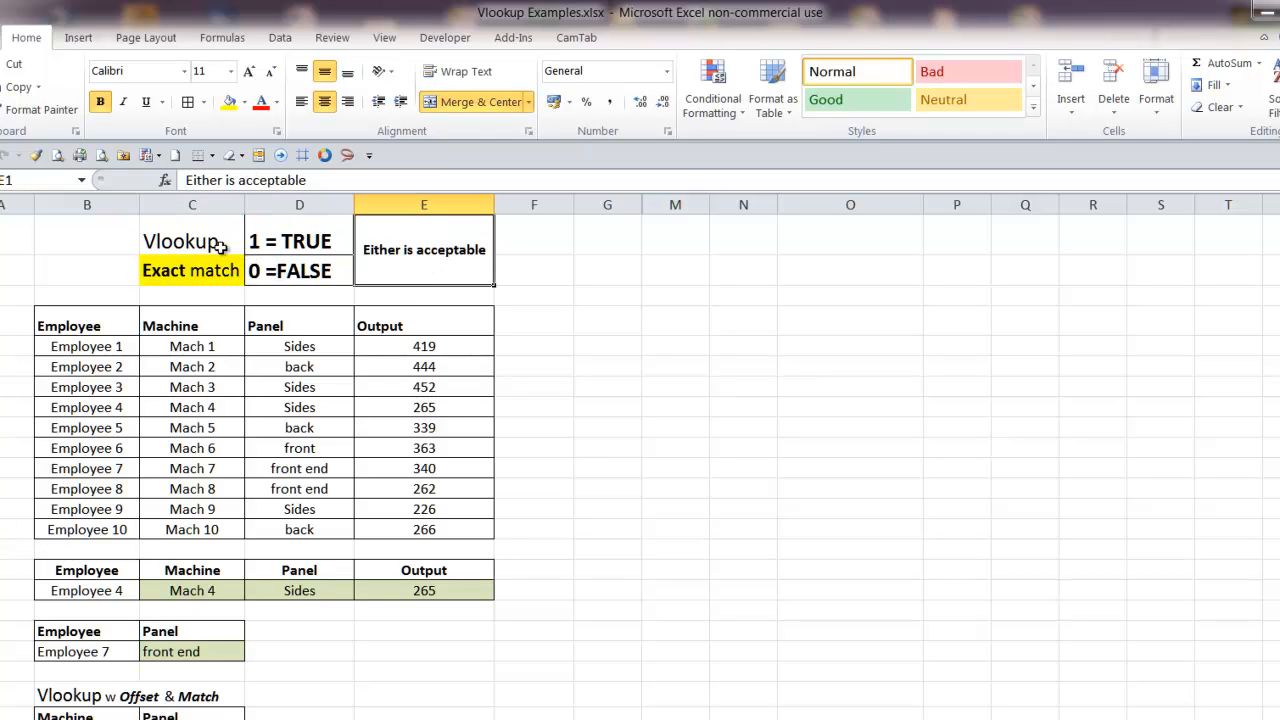
left_click(302, 234)
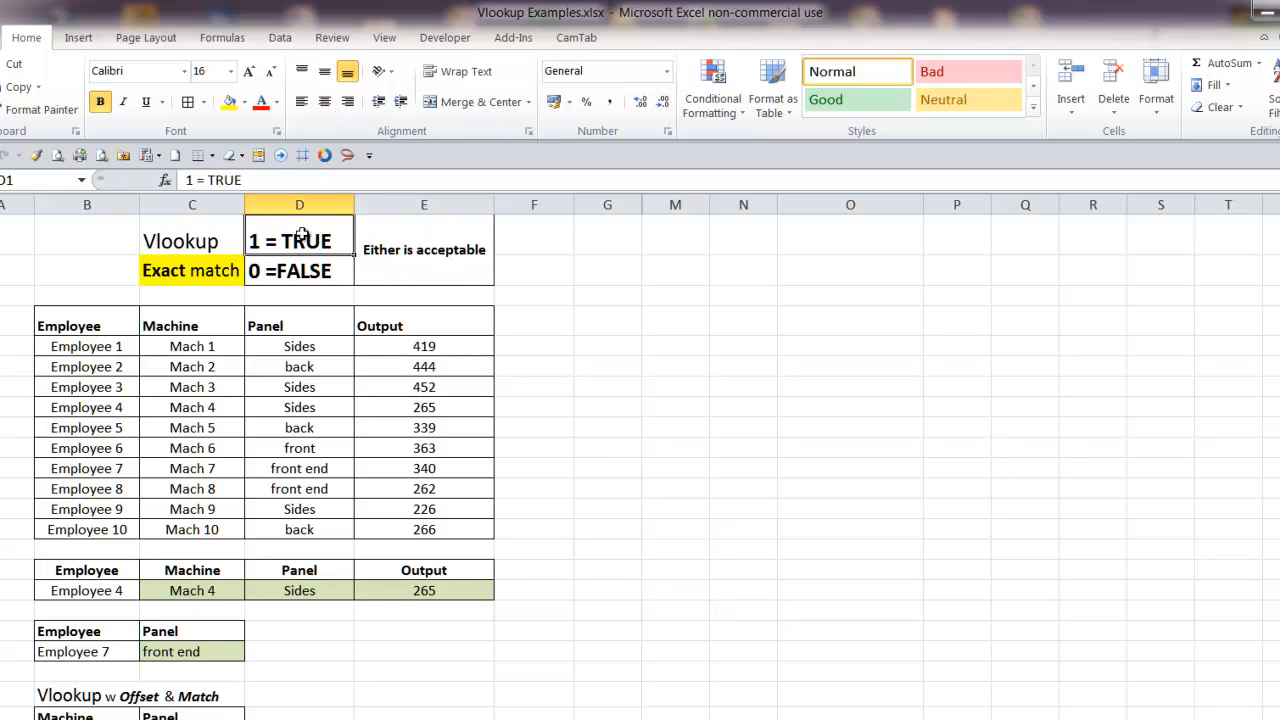
left_click(313, 279)
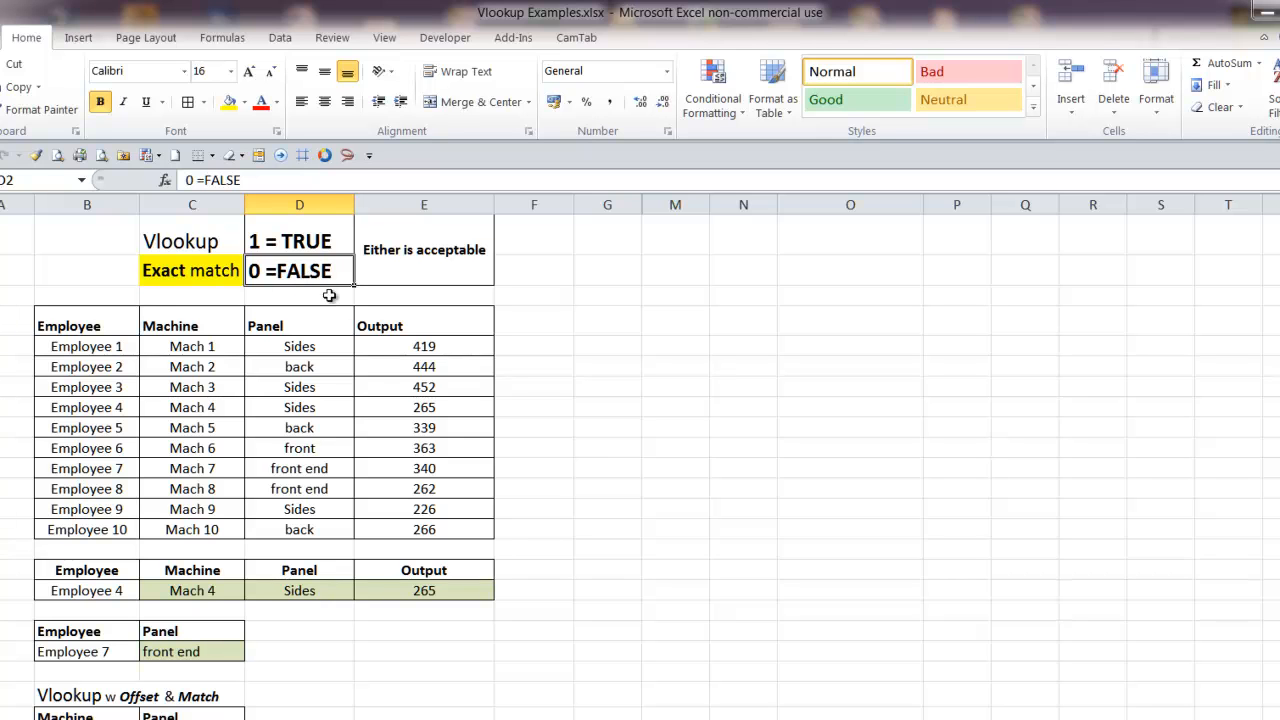
left_click(280, 238)
Inspect the formulas in C17, the Employee 7 panel cell C20 and the Offset & Match example in C24
left_click(190, 594)
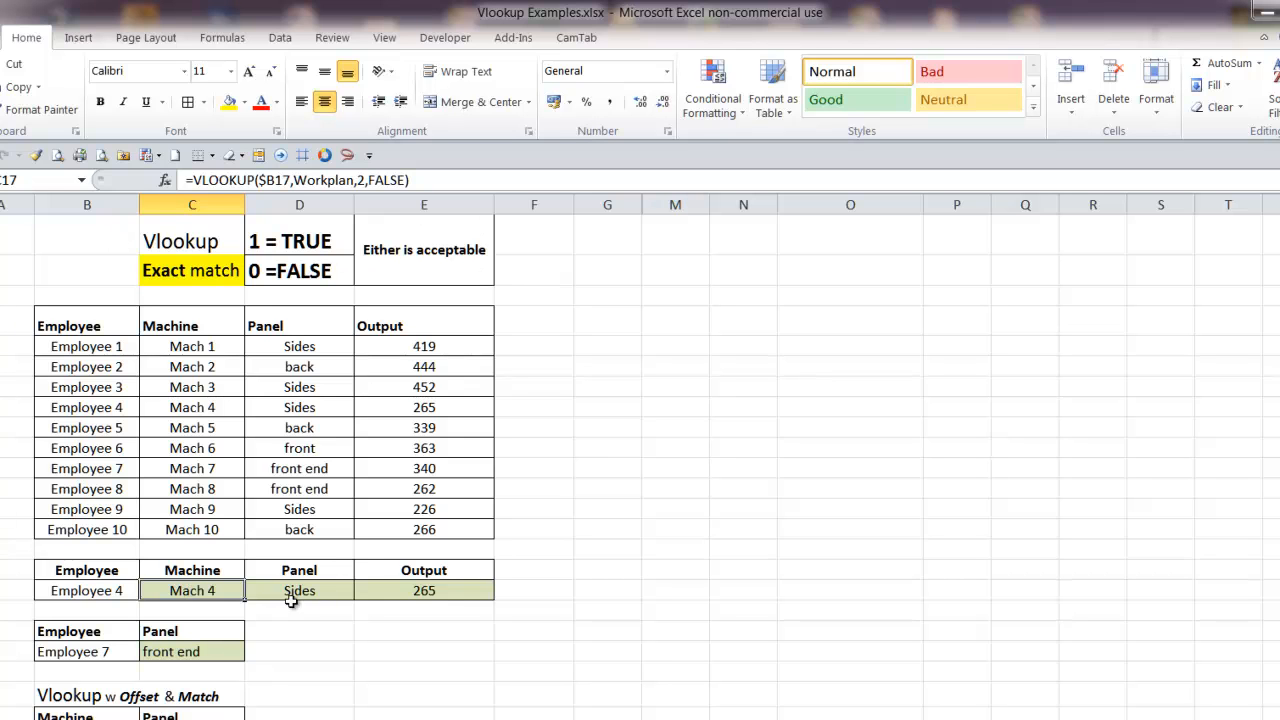
left_click(198, 655)
left_click(205, 719)
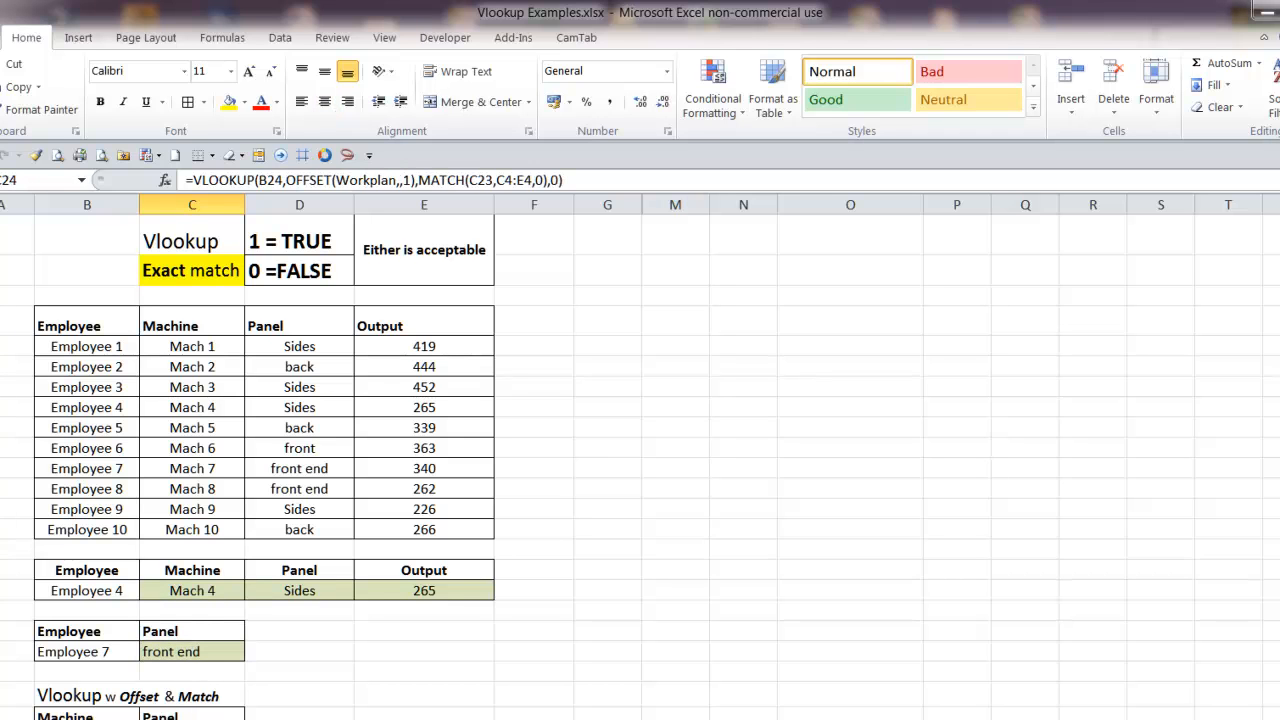
left_click(205, 665)
left_click(220, 597)
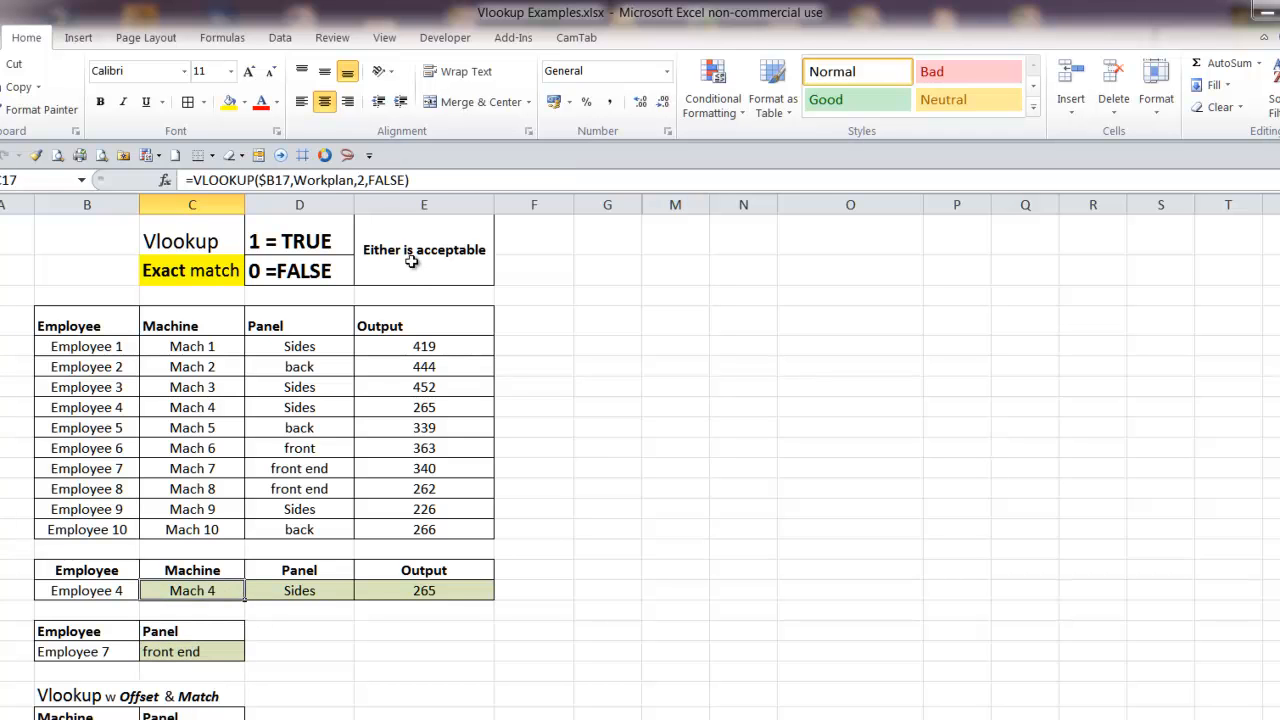
Compare the column index arguments in the Machine, Panel and Output VLOOKUP formulas of row 17
left_click(366, 180)
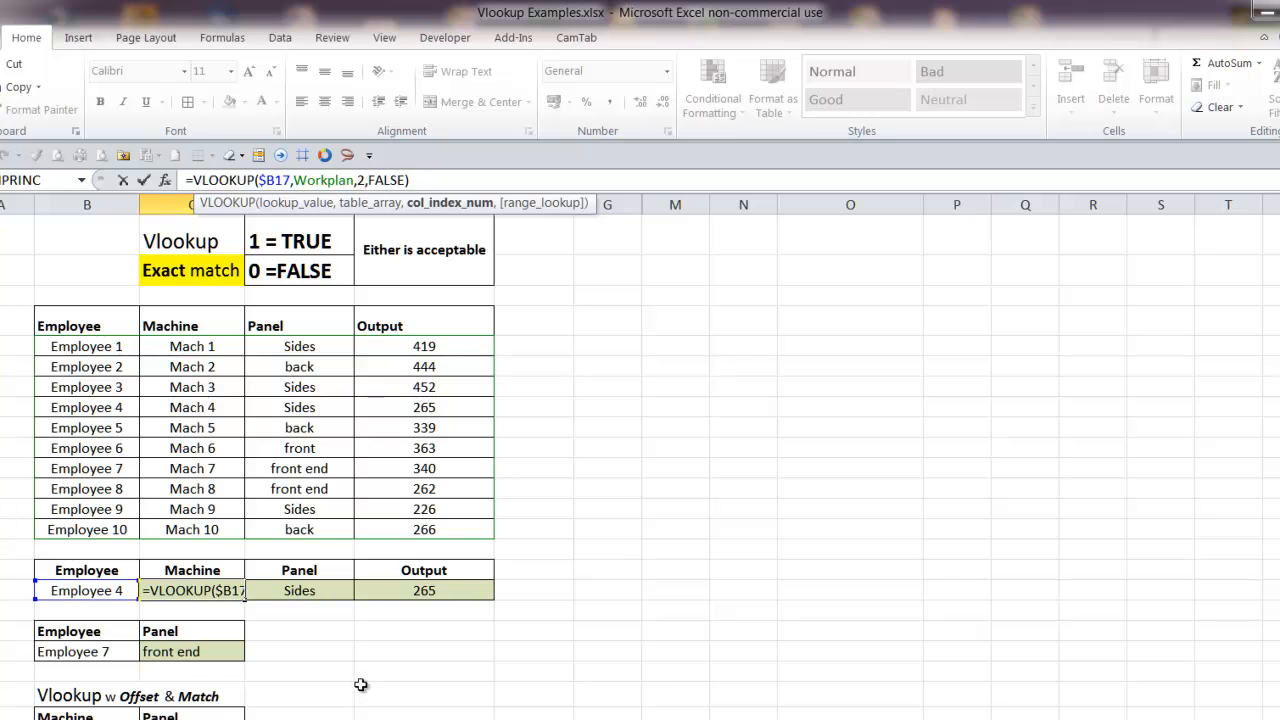
key("Escape")
left_click(316, 591)
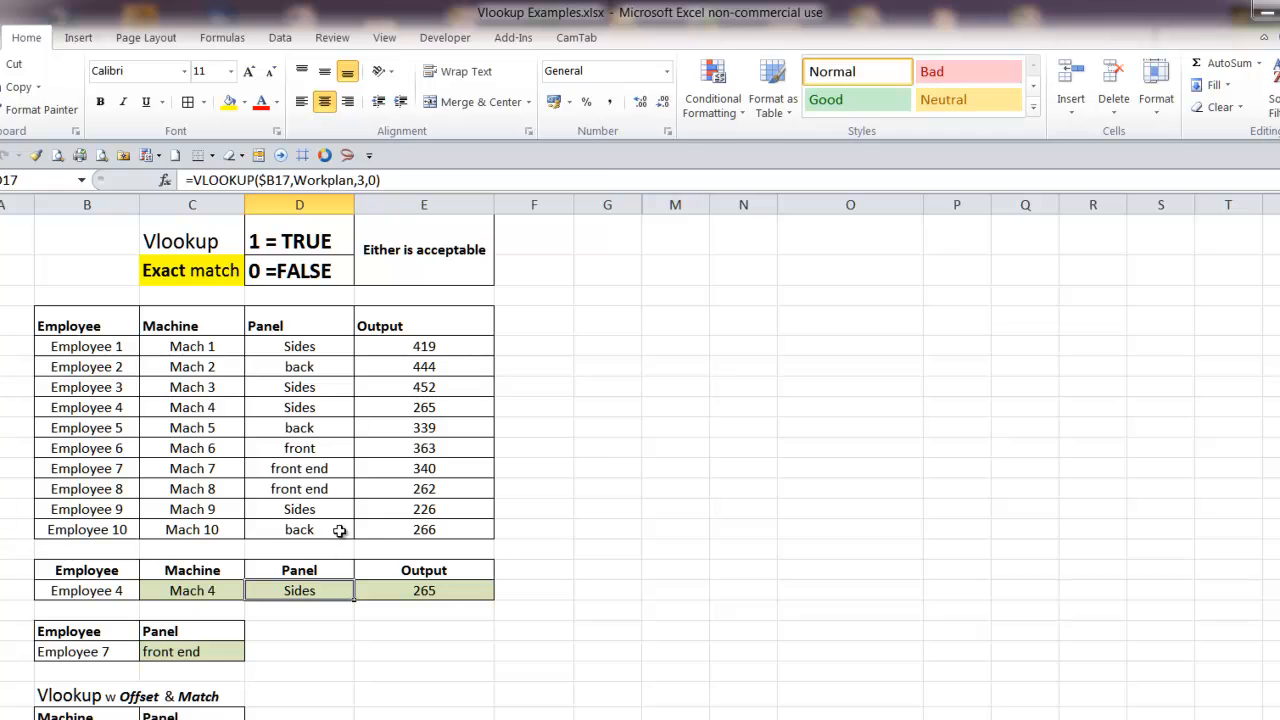
left_click(448, 591)
left_click(292, 588)
left_click(210, 589)
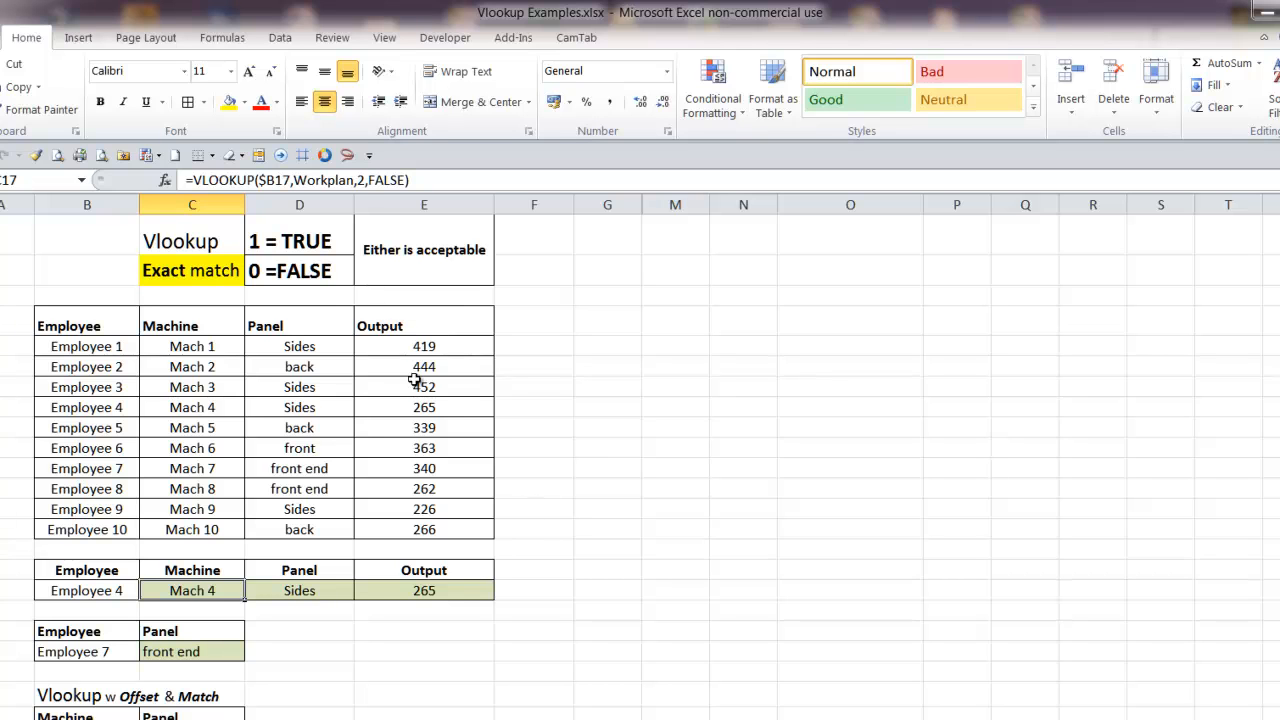
left_click(436, 590)
left_click(301, 590)
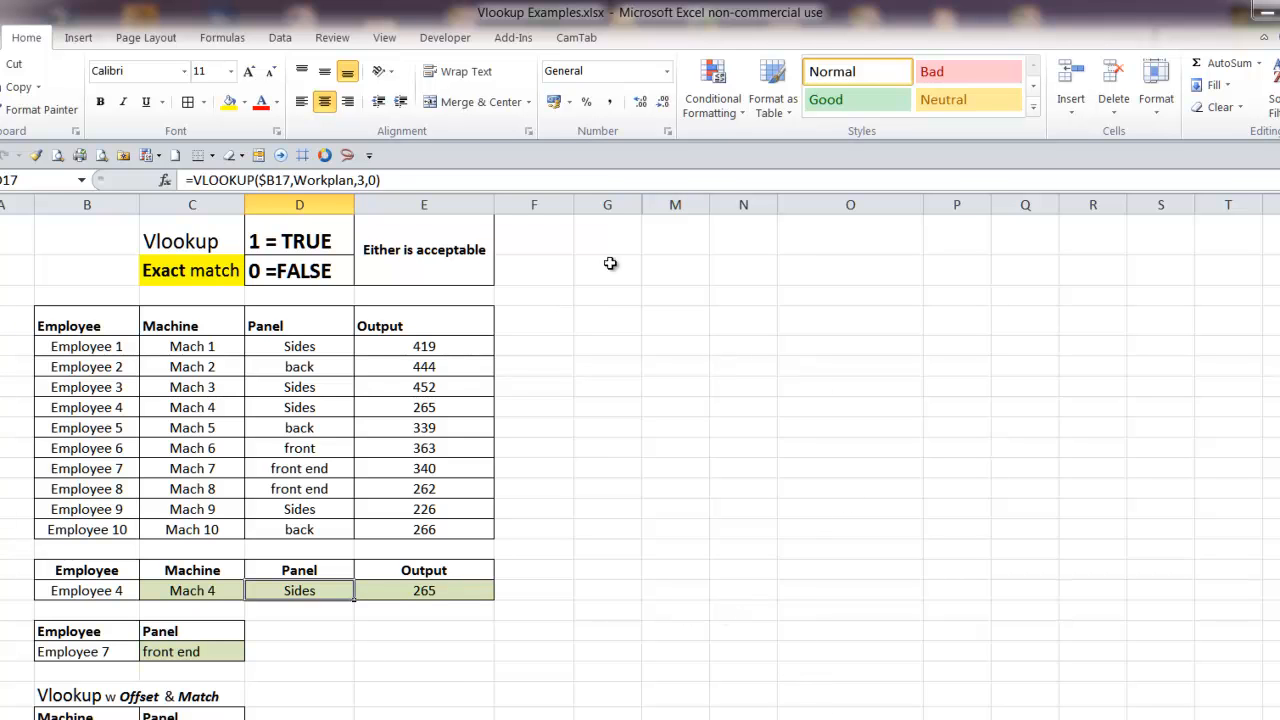
Unhide the hidden columns between G and M
left_click(608, 204)
left_click_drag(633, 198, 608, 204)
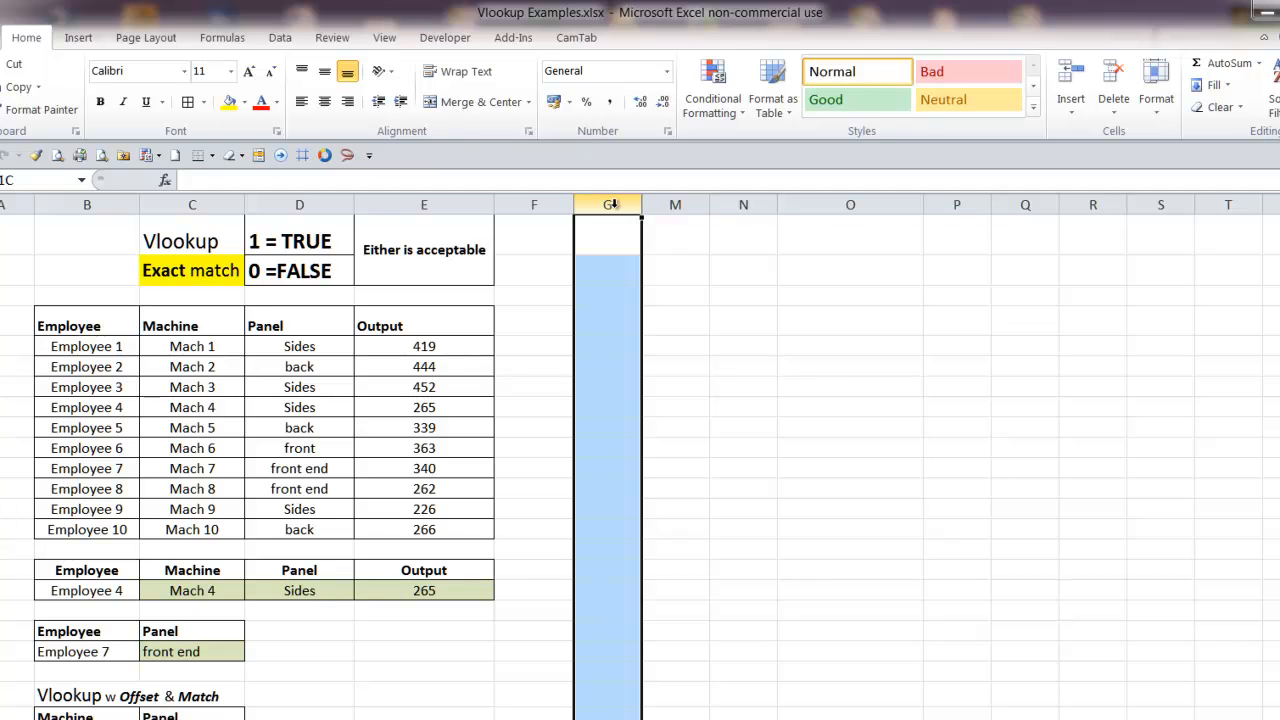
left_click_drag(612, 204, 656, 204)
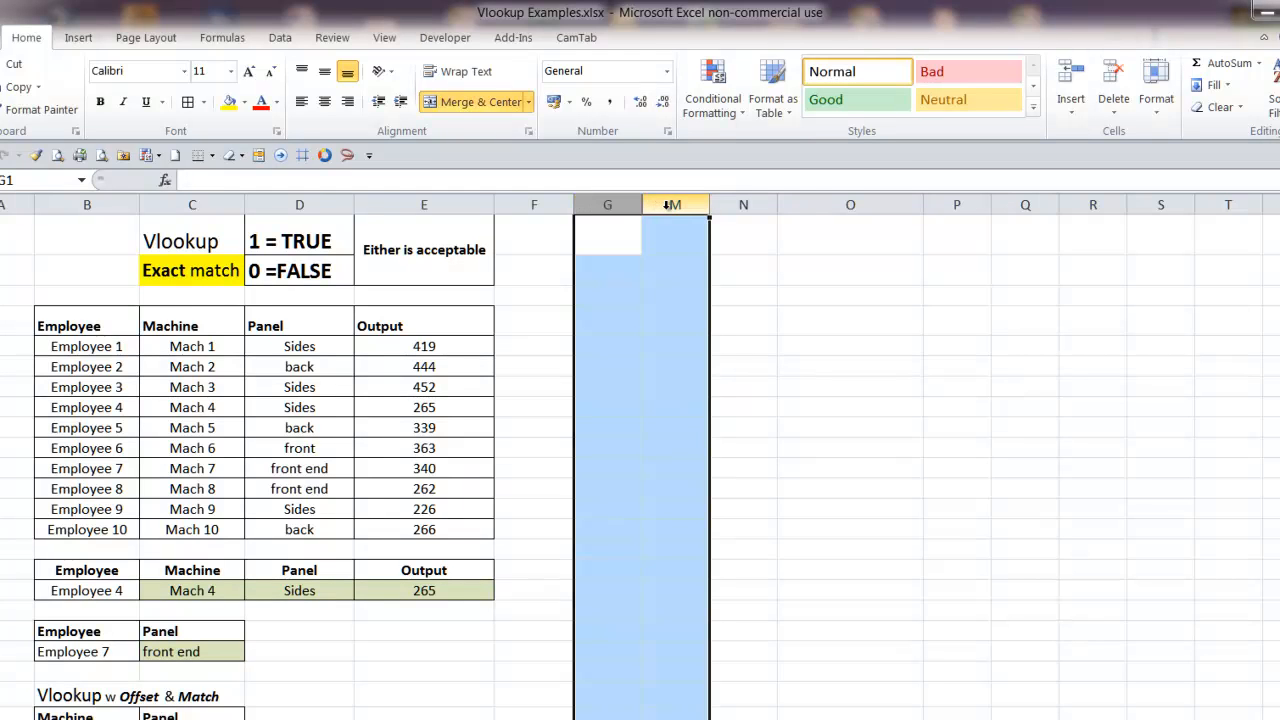
right_click(667, 205)
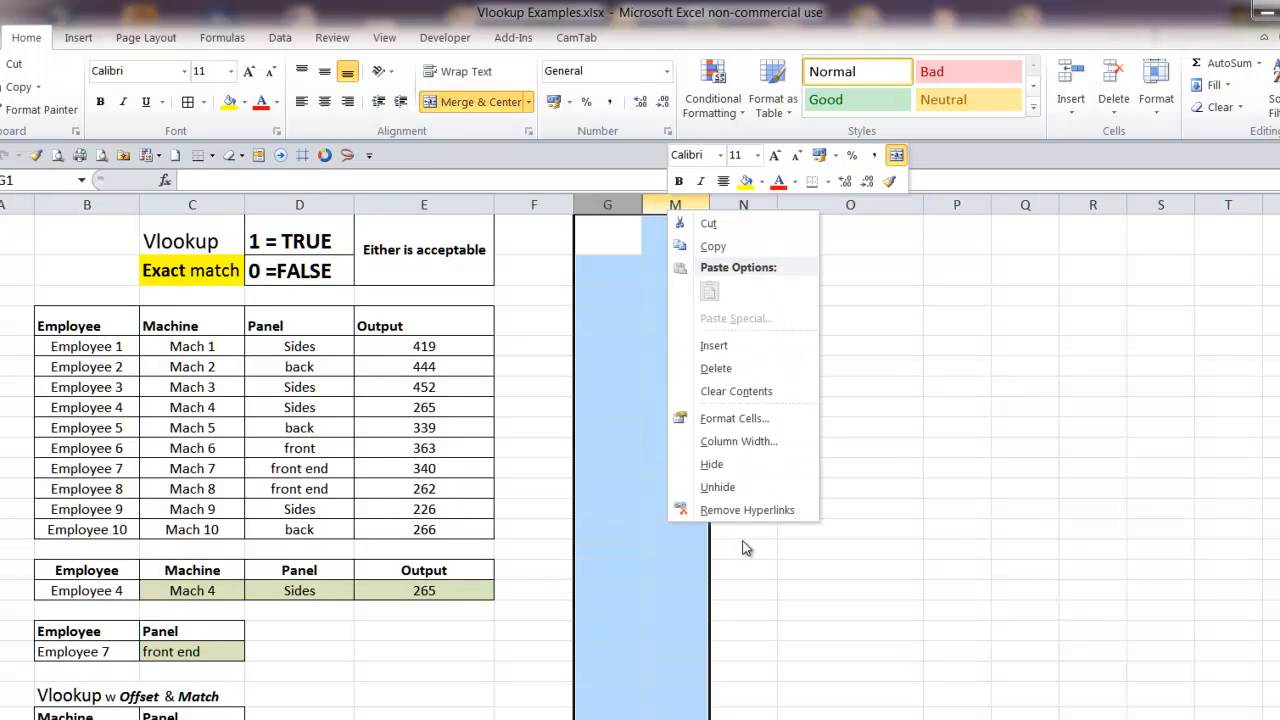
left_click(746, 488)
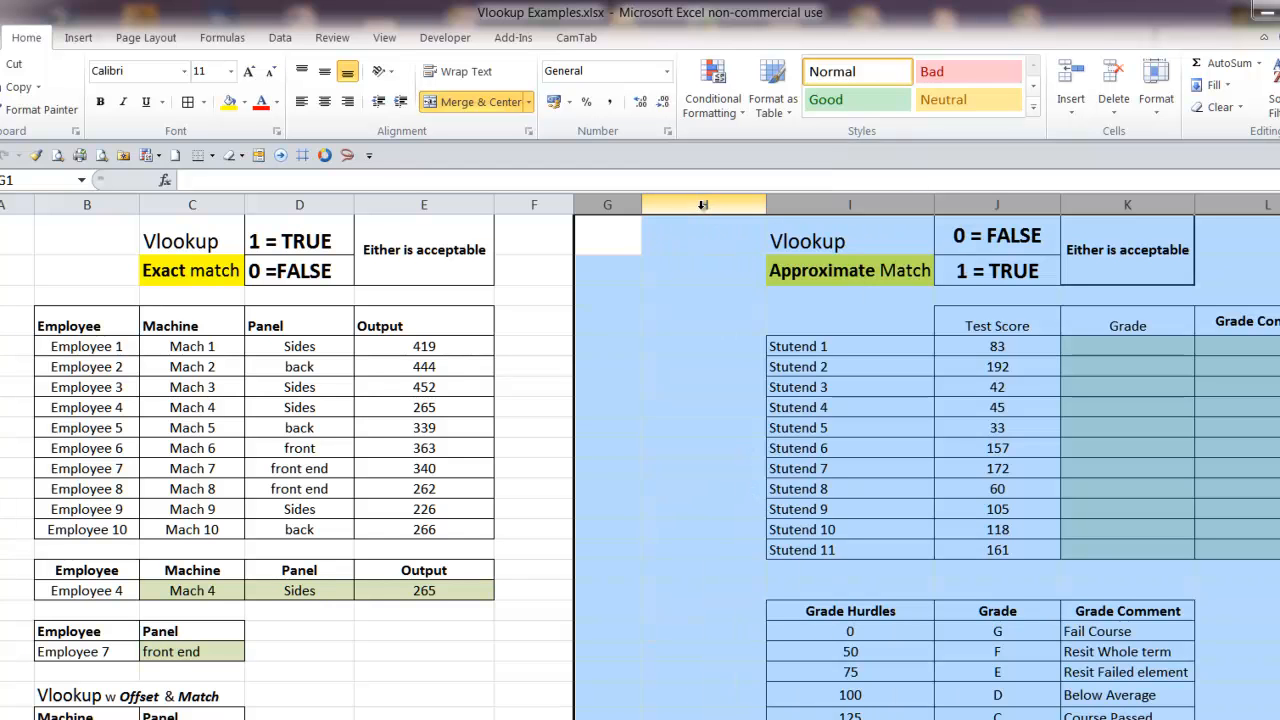
Hide columns A to F so only the approximate match section remains in view
left_click_drag(534, 205, 23, 270)
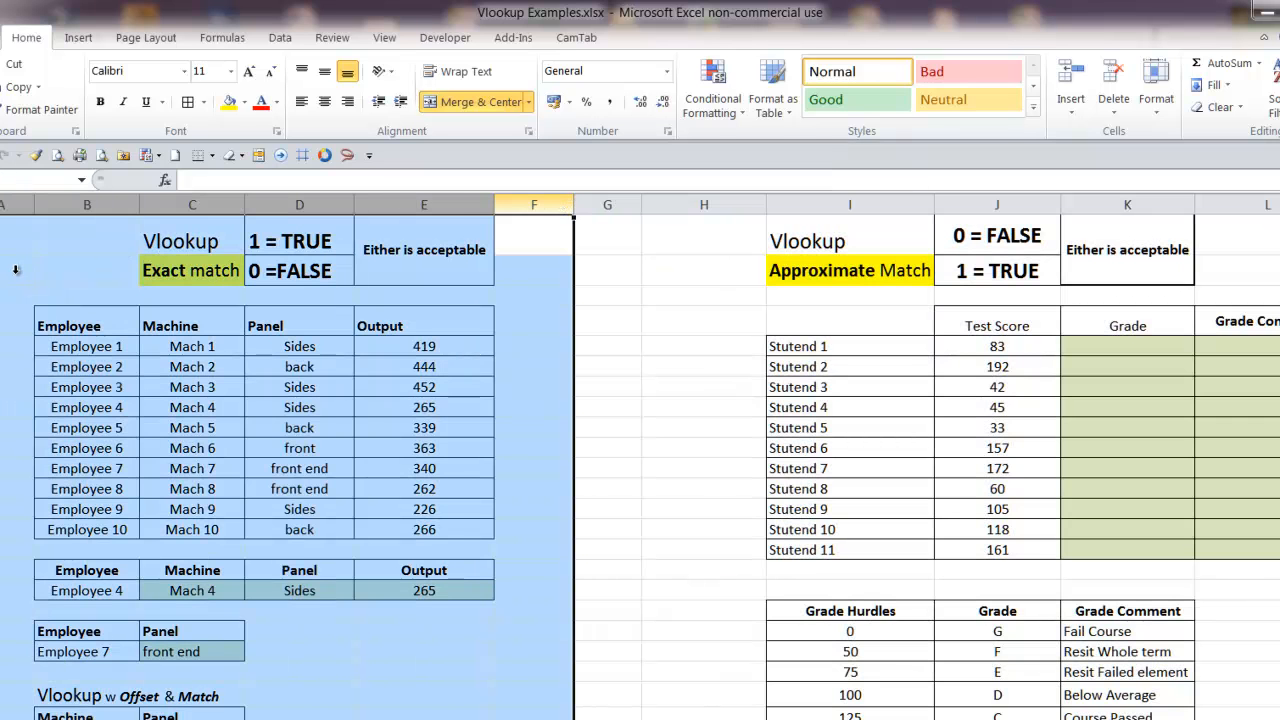
right_click(526, 205)
key("Escape")
right_click(538, 205)
key("Escape")
right_click(537, 205)
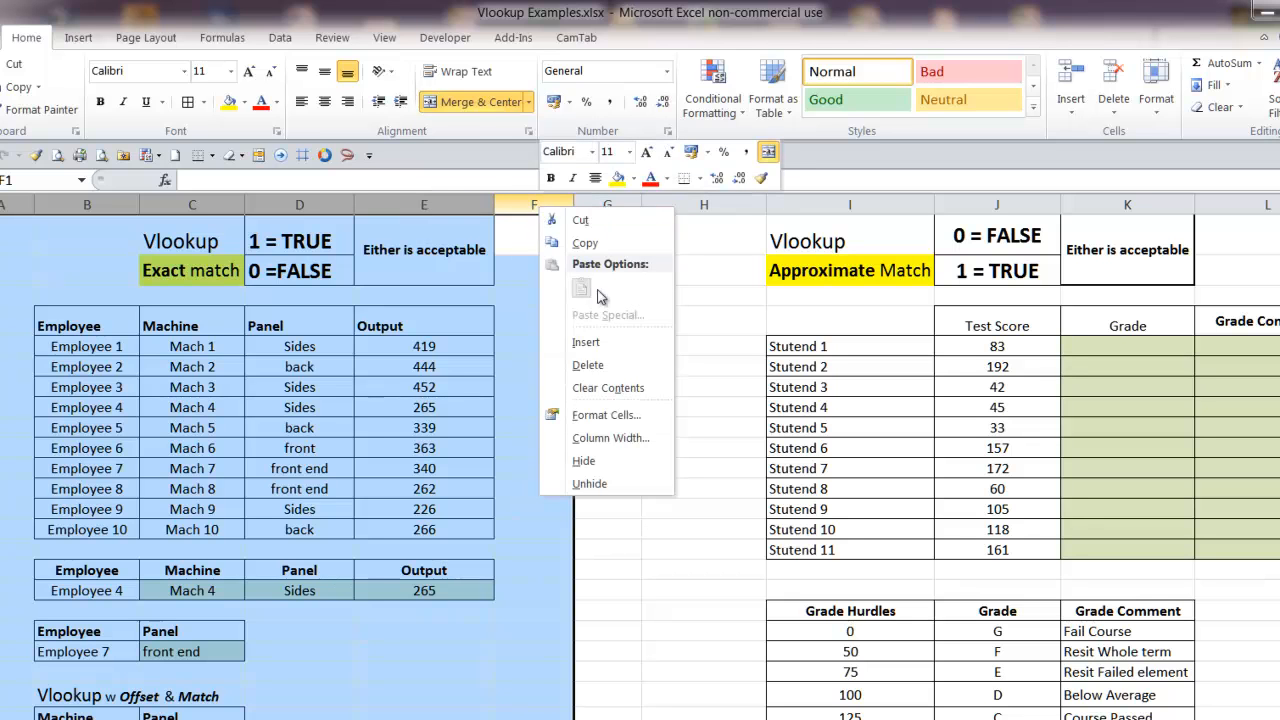
left_click(583, 460)
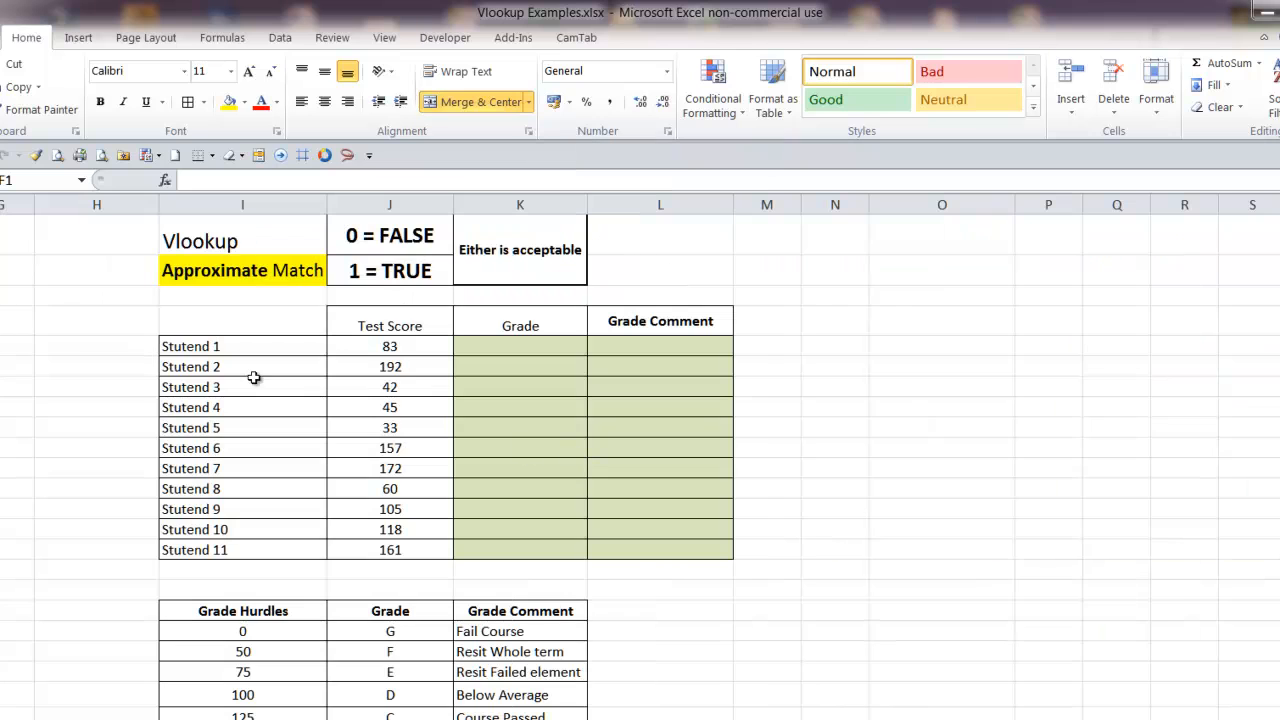
left_click(97, 264)
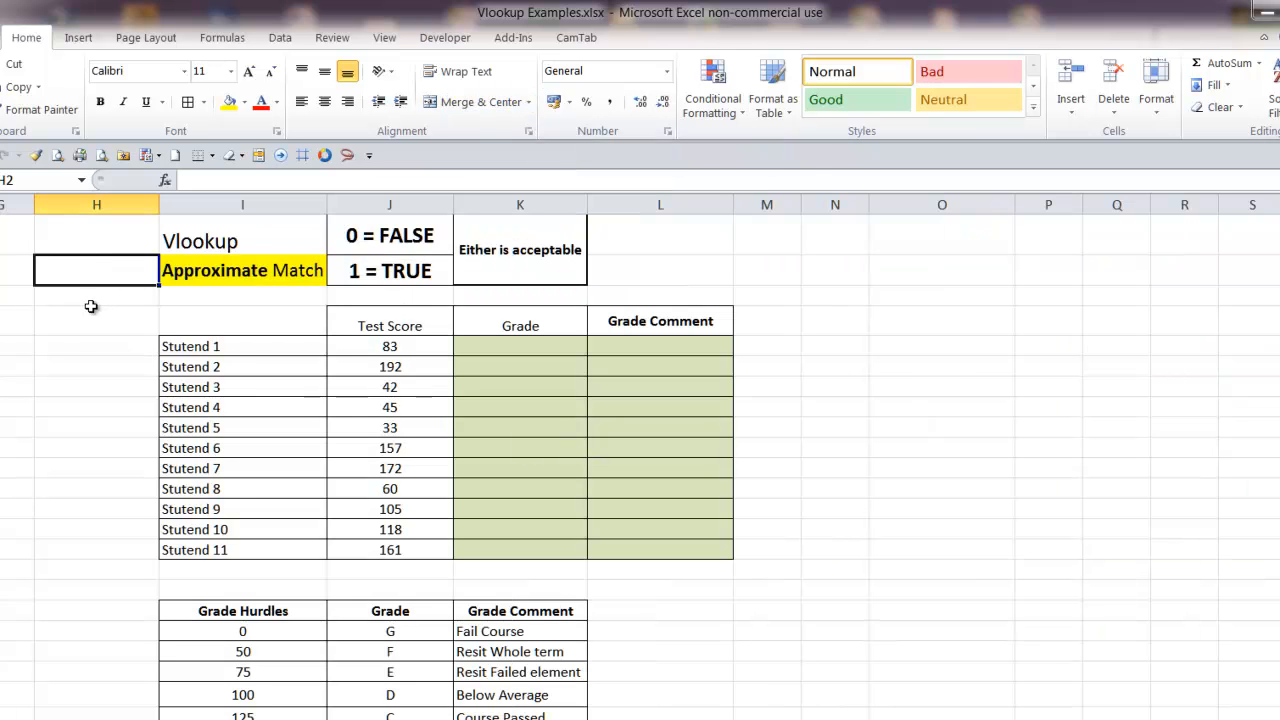
Review the approximate match section's heading and its notes equating 0 with FALSE and 1 with TRUE
scroll(91, 307, "down", 2)
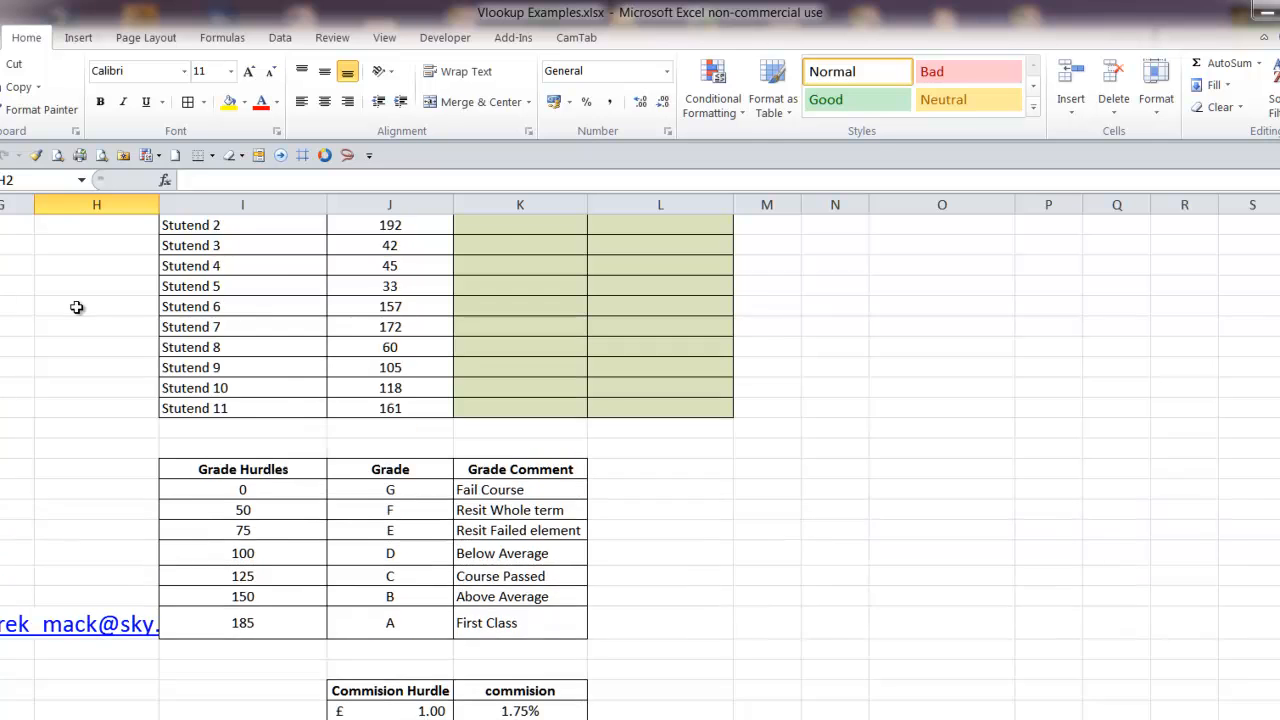
scroll(76, 307, "up", 3)
left_click(63, 313)
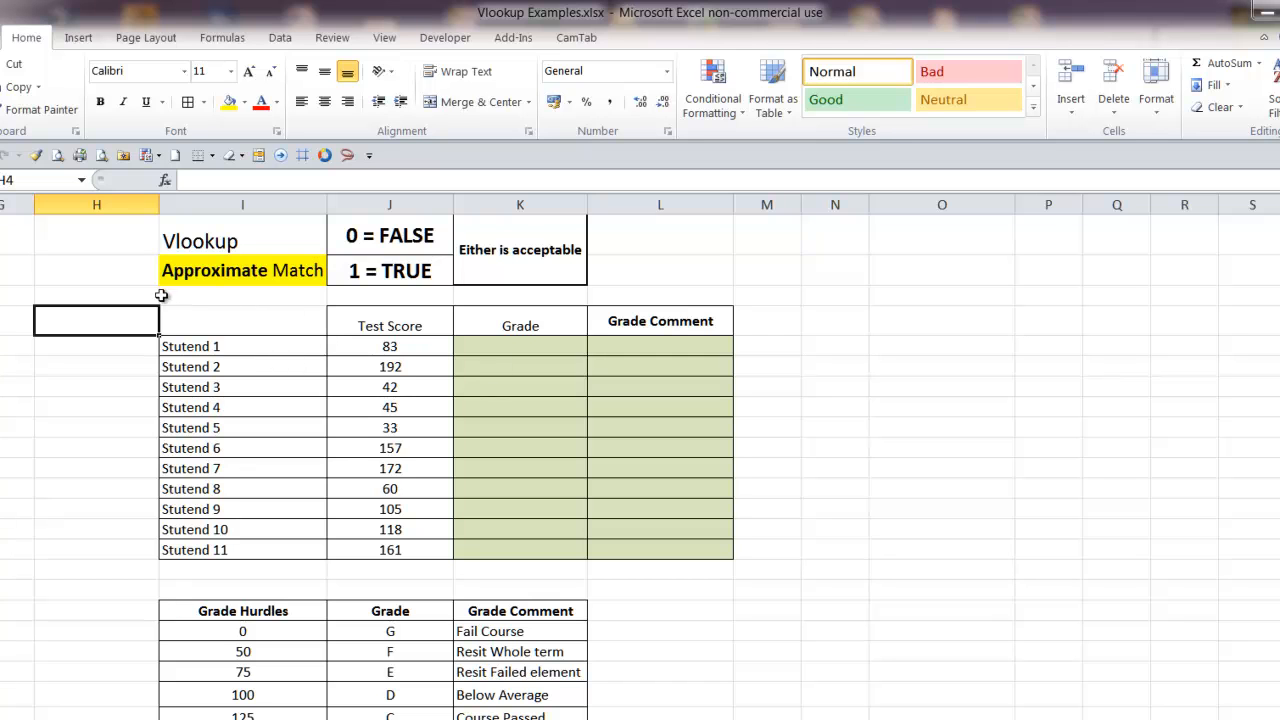
left_click(120, 264)
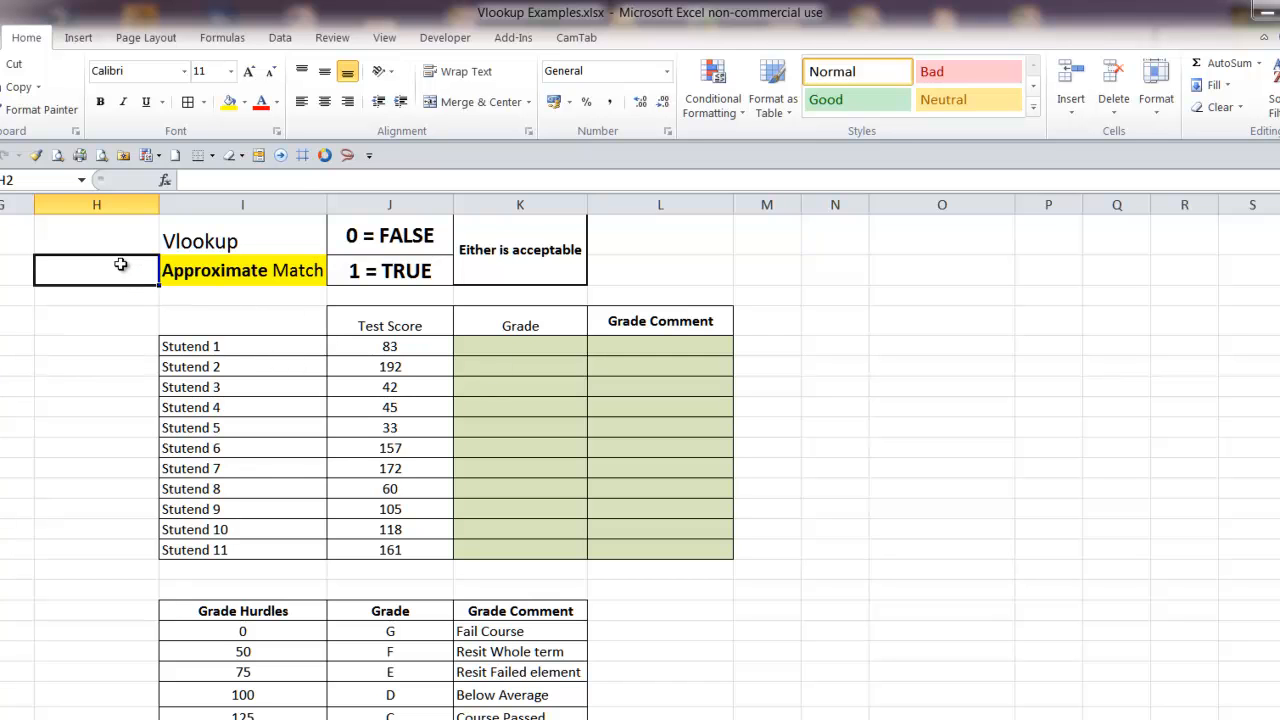
left_click(240, 270)
right_click(238, 271)
left_click(236, 270)
right_click(237, 270)
left_click(236, 270)
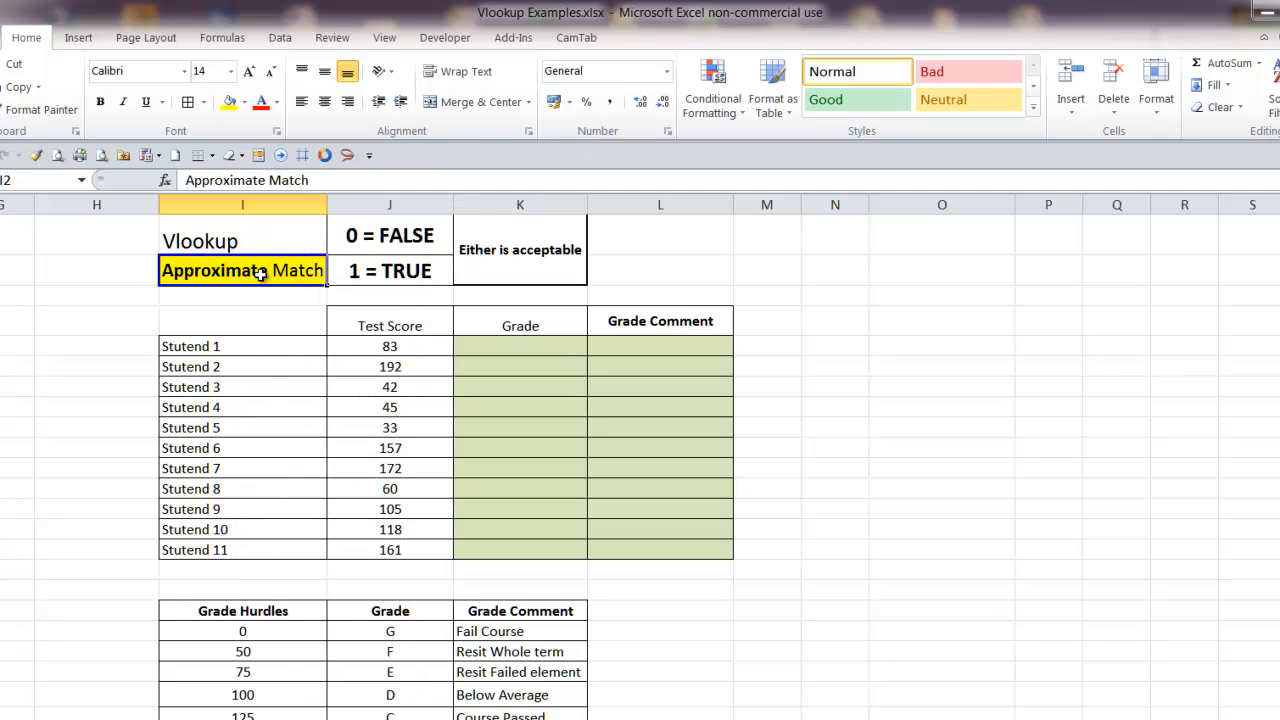
right_click(257, 269)
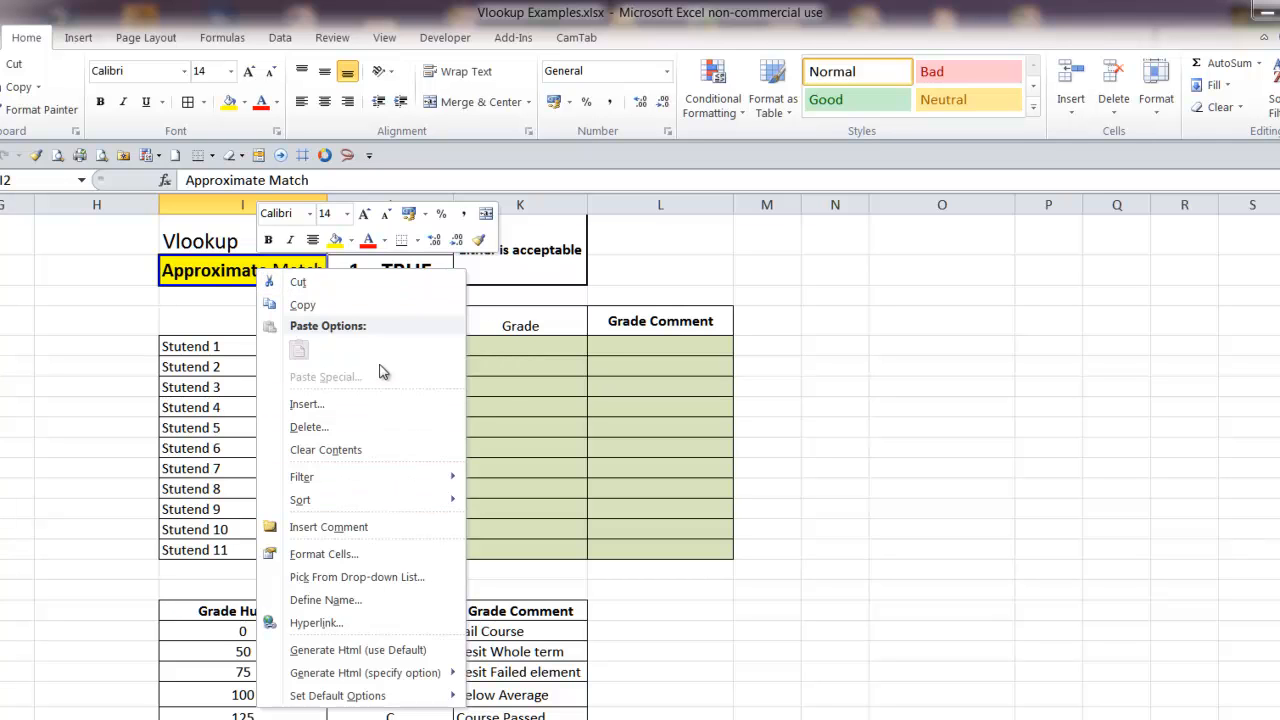
left_click(830, 289)
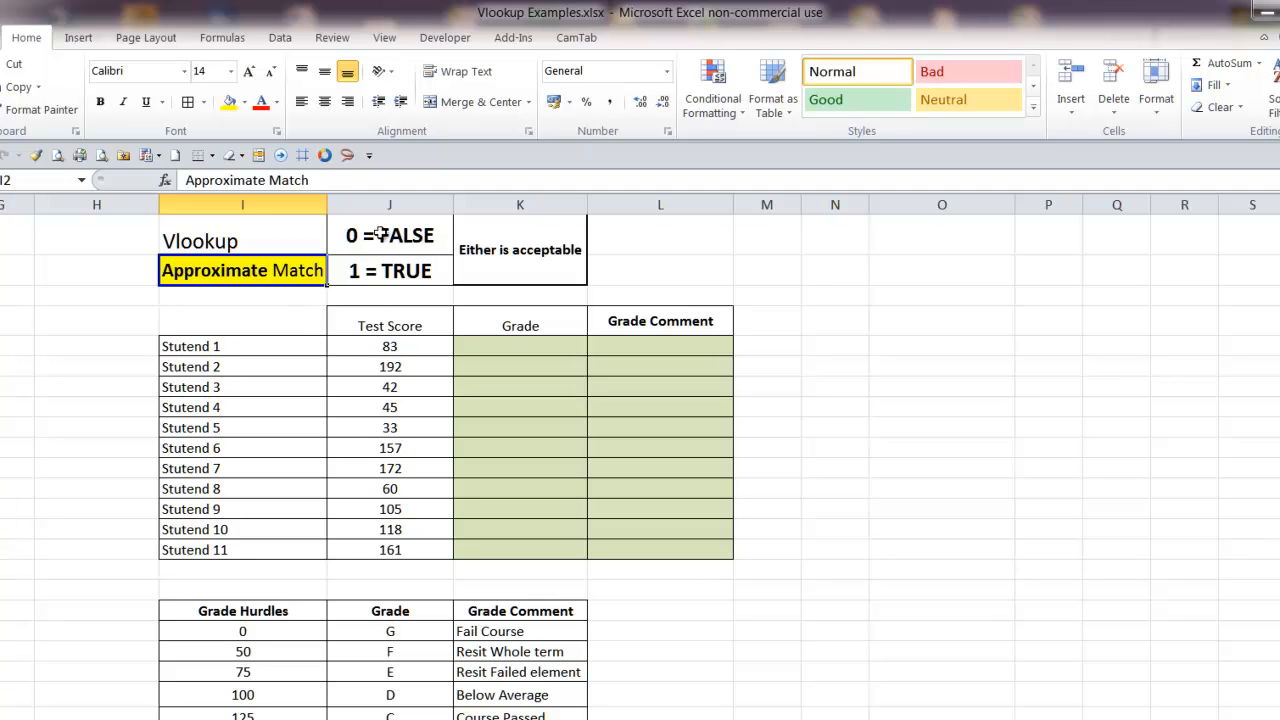
left_click_drag(381, 234, 508, 240)
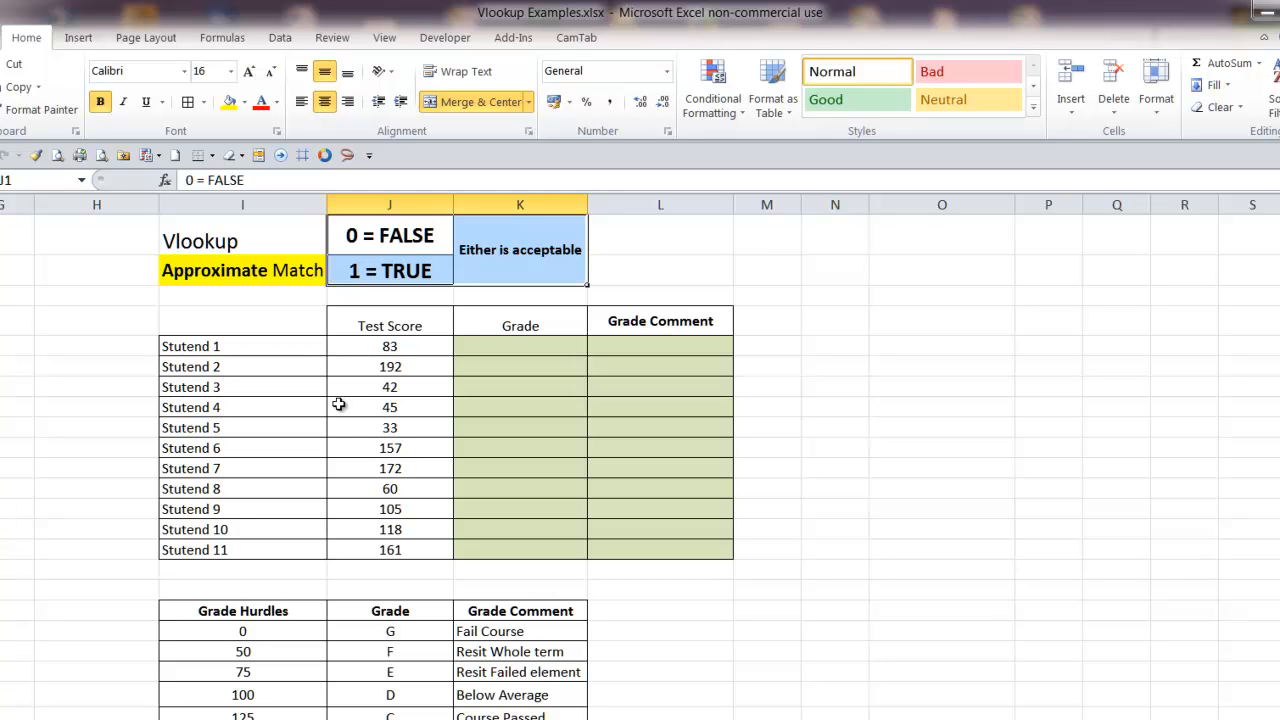
Examine the first student's Grade and Grade Comment cells and the RANDBETWEEN formula behind the Test Score column
left_click(499, 345)
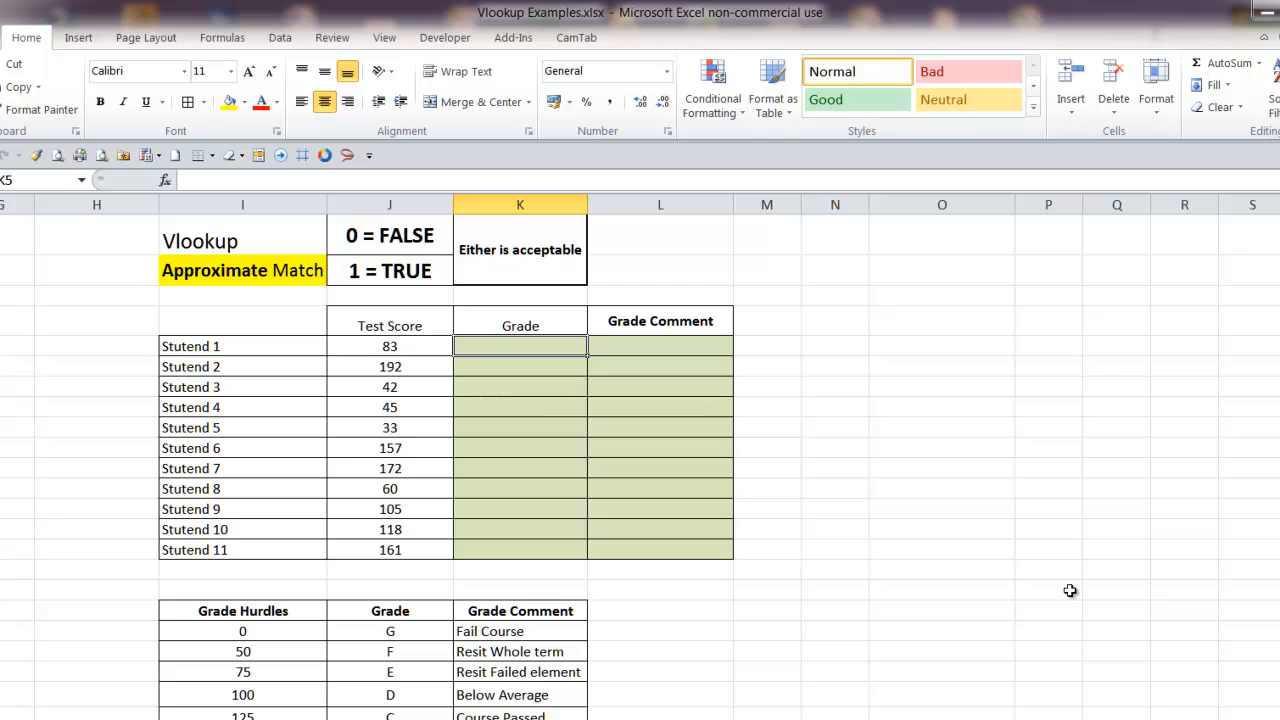
scroll(208, 320, "down", 1)
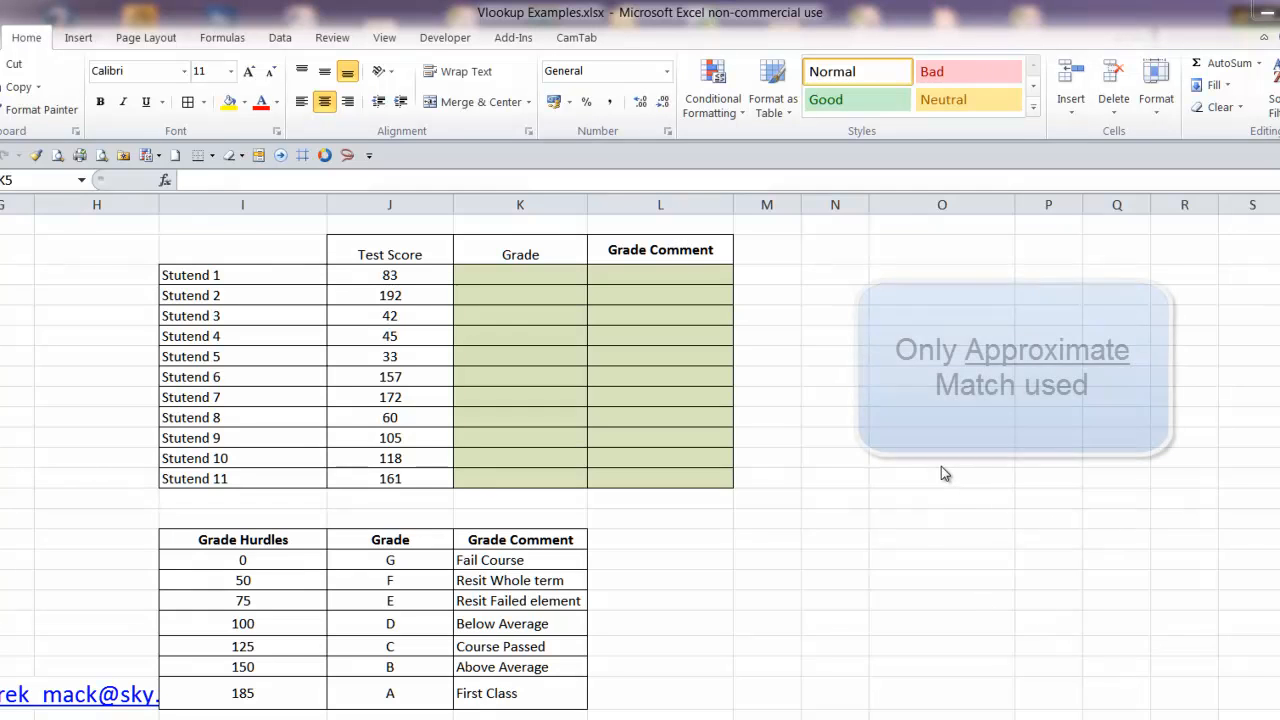
left_click(648, 265)
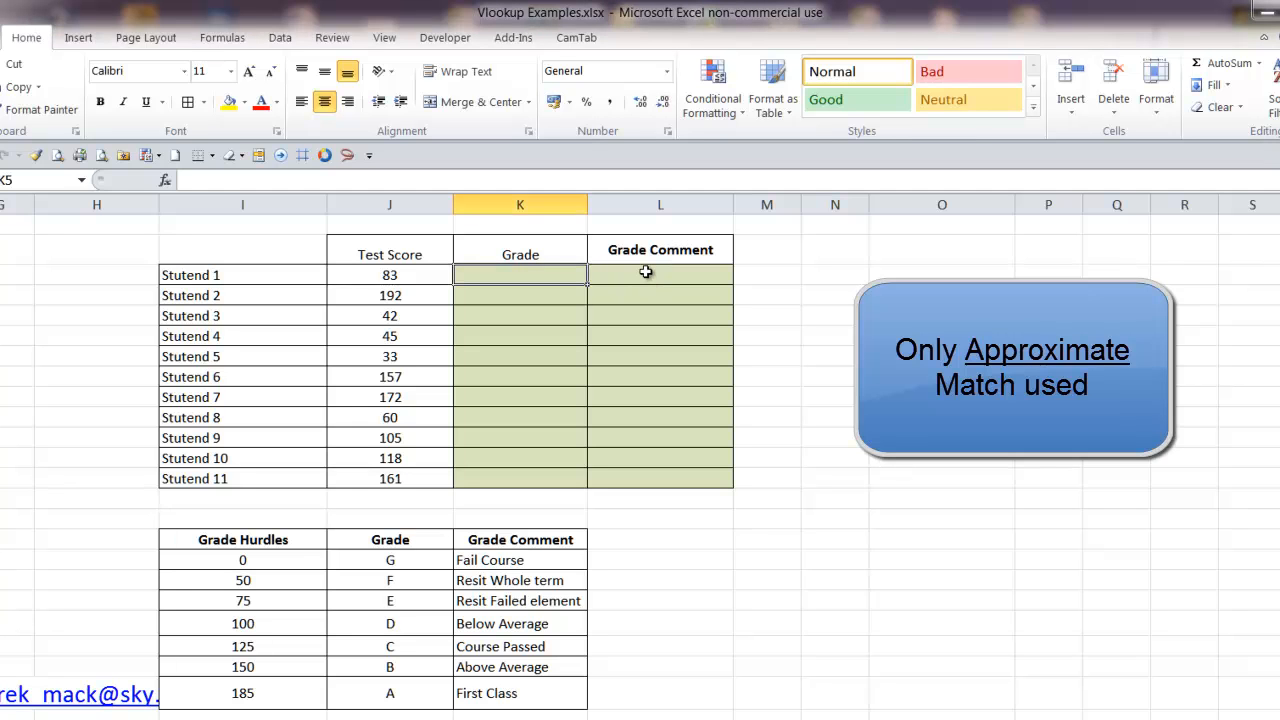
left_click(645, 272)
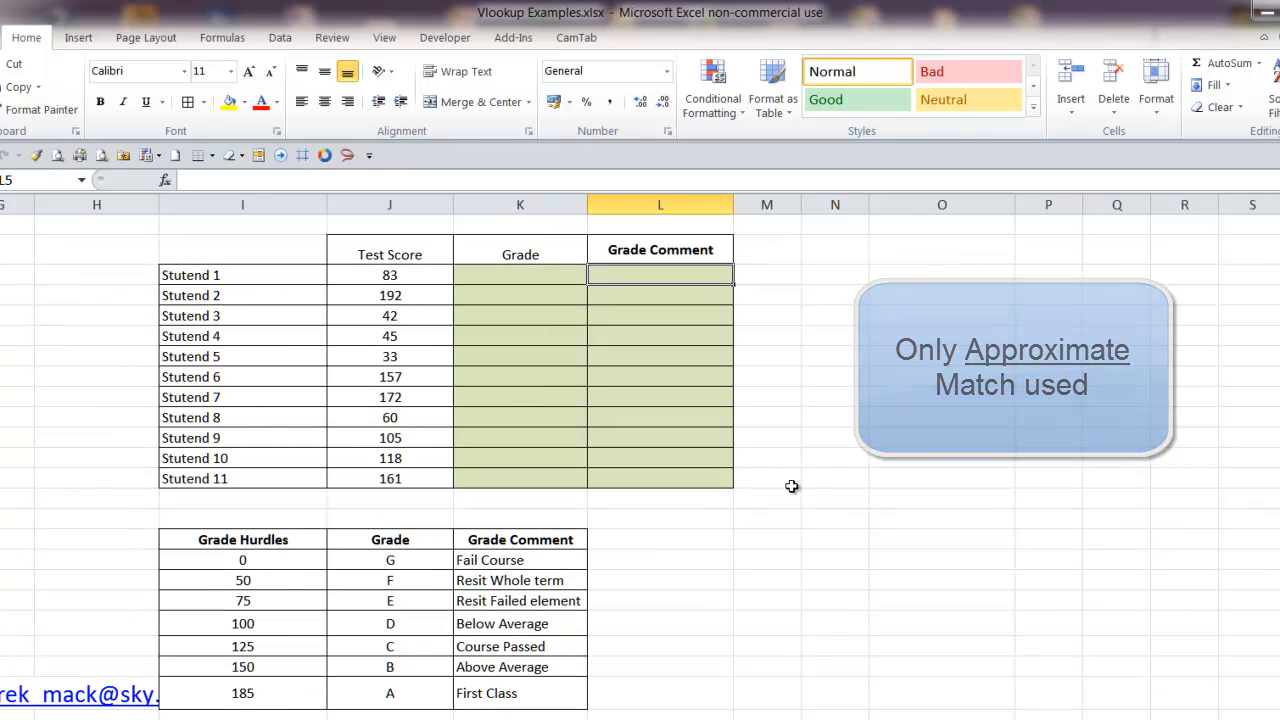
left_click(530, 272)
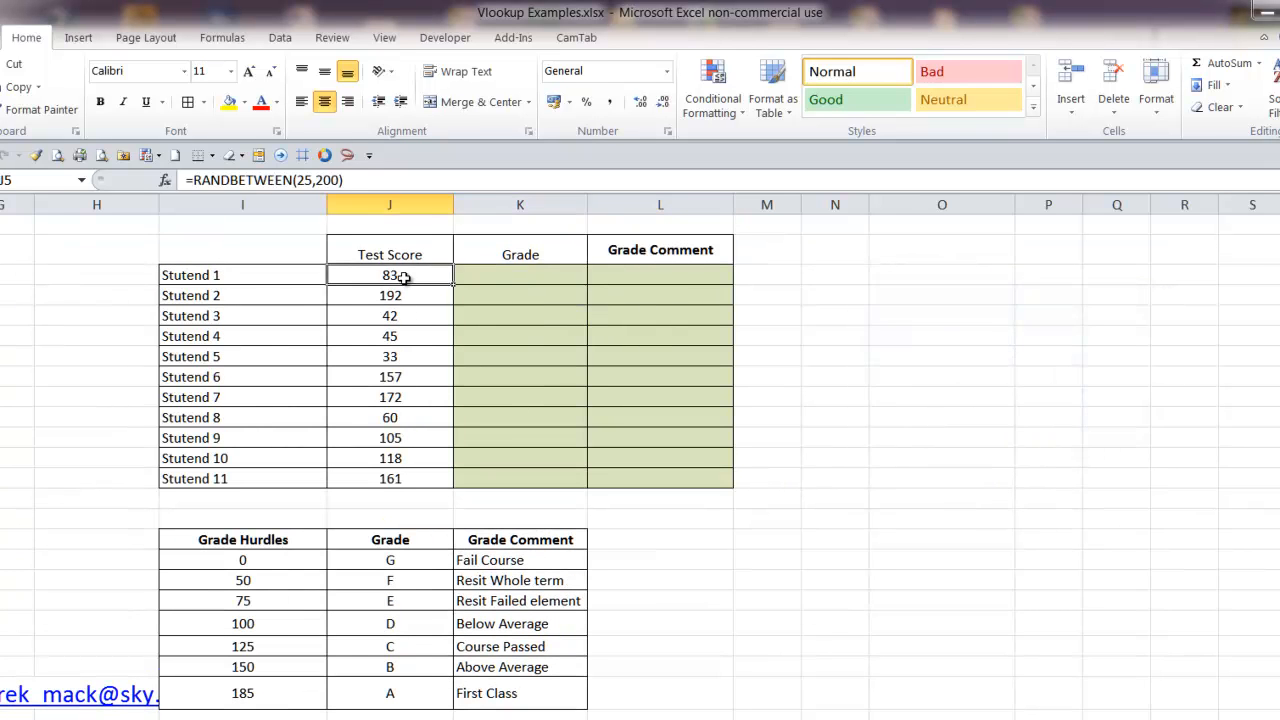
left_click(402, 278)
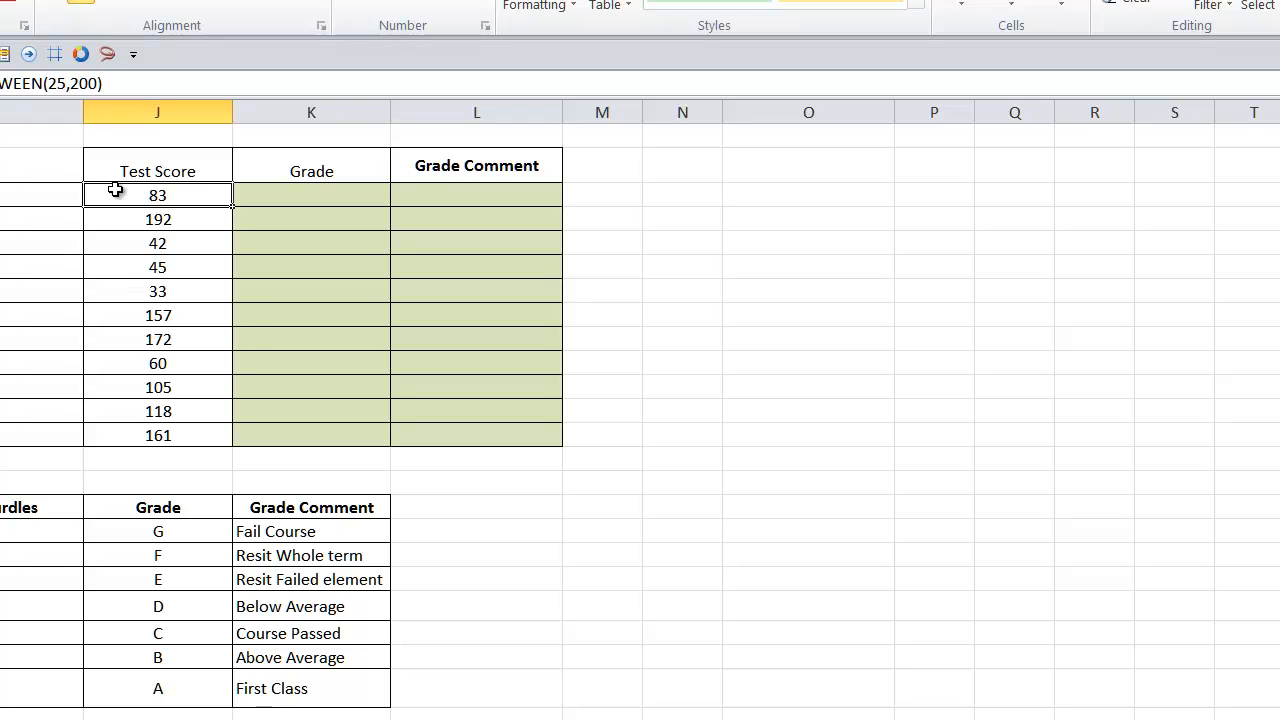
left_click_drag(116, 190, 98, 435)
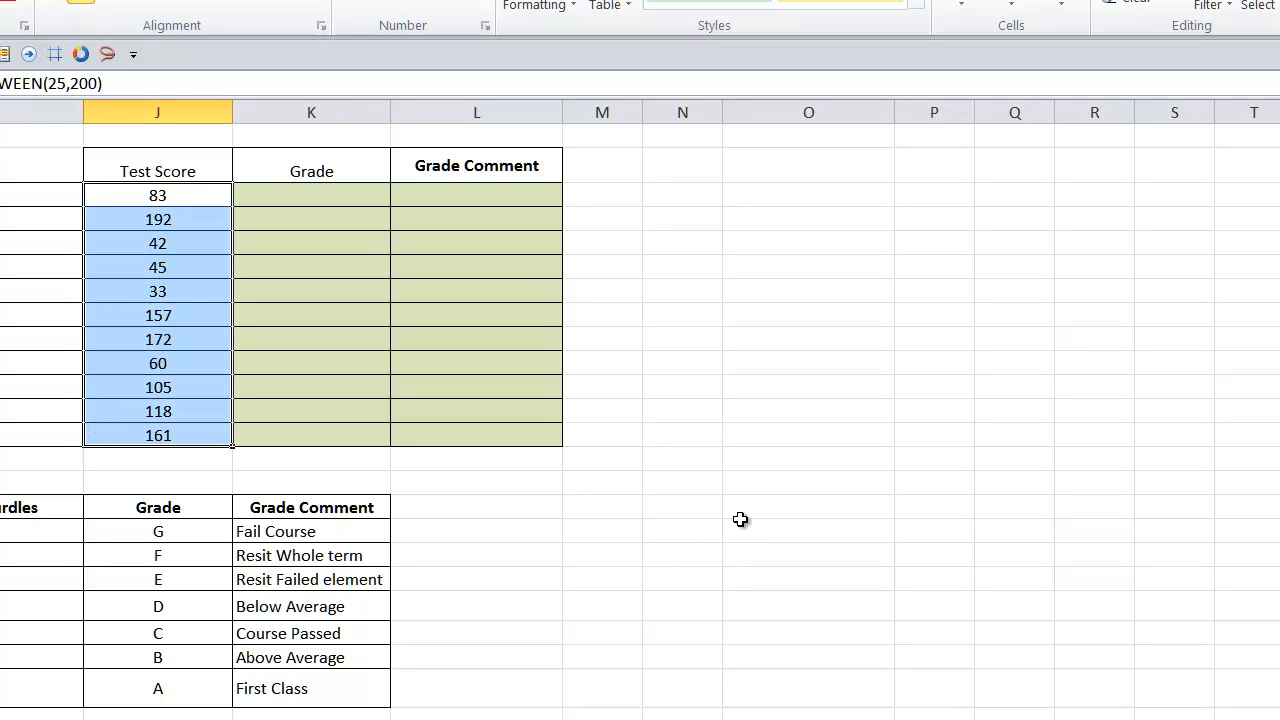
left_click(759, 486)
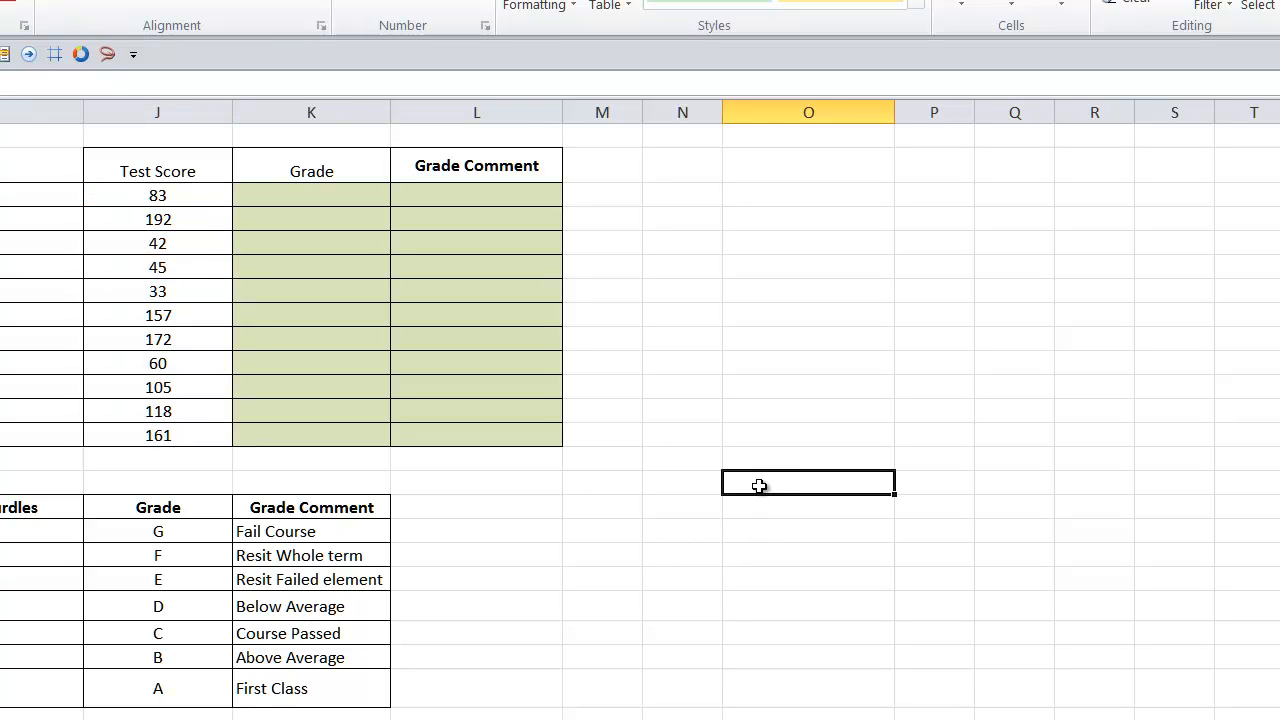
Recalculate the worksheet repeatedly from J5 to regenerate the students' random test scores
left_click(158, 194)
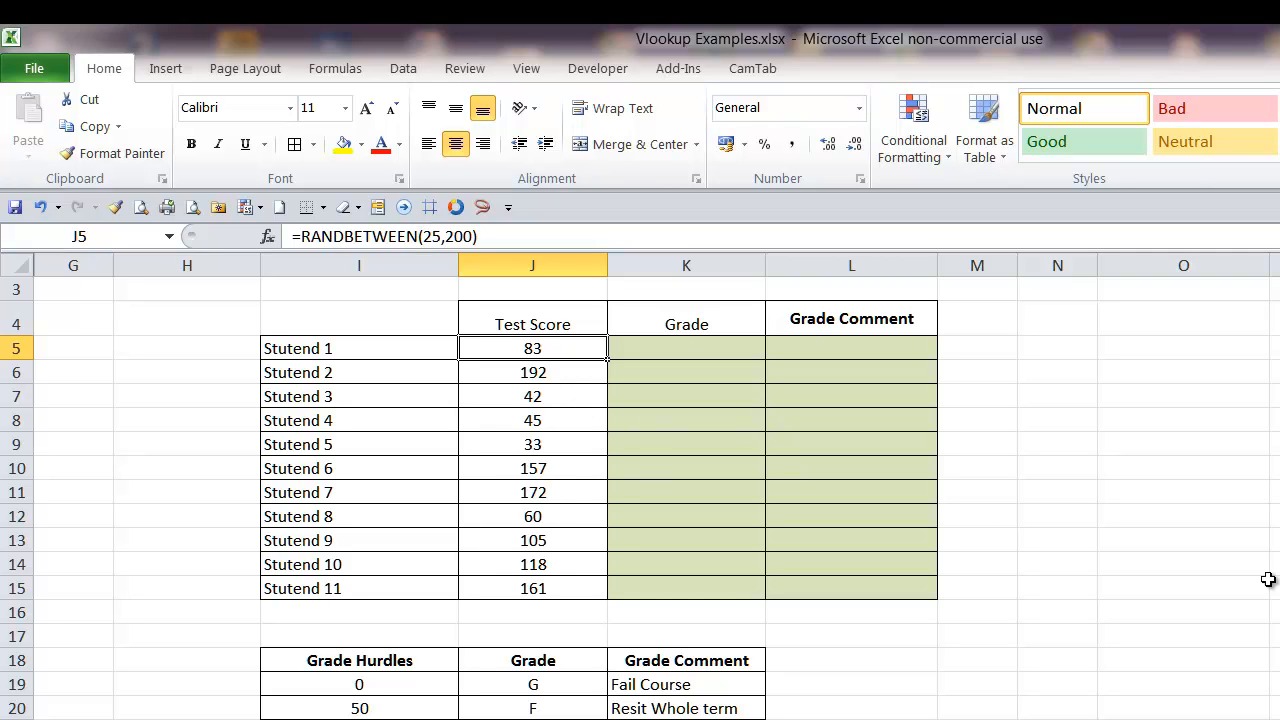
key("F9")
key("F9")
key("F9")
key("F9")
key("F9")
key("F9")
key("F9")
key("F9")
key("F9")
key("F9")
key("F9")
key("F9")
key("F9")
key("F9")
key("F9")
key("F9")
key("F9")
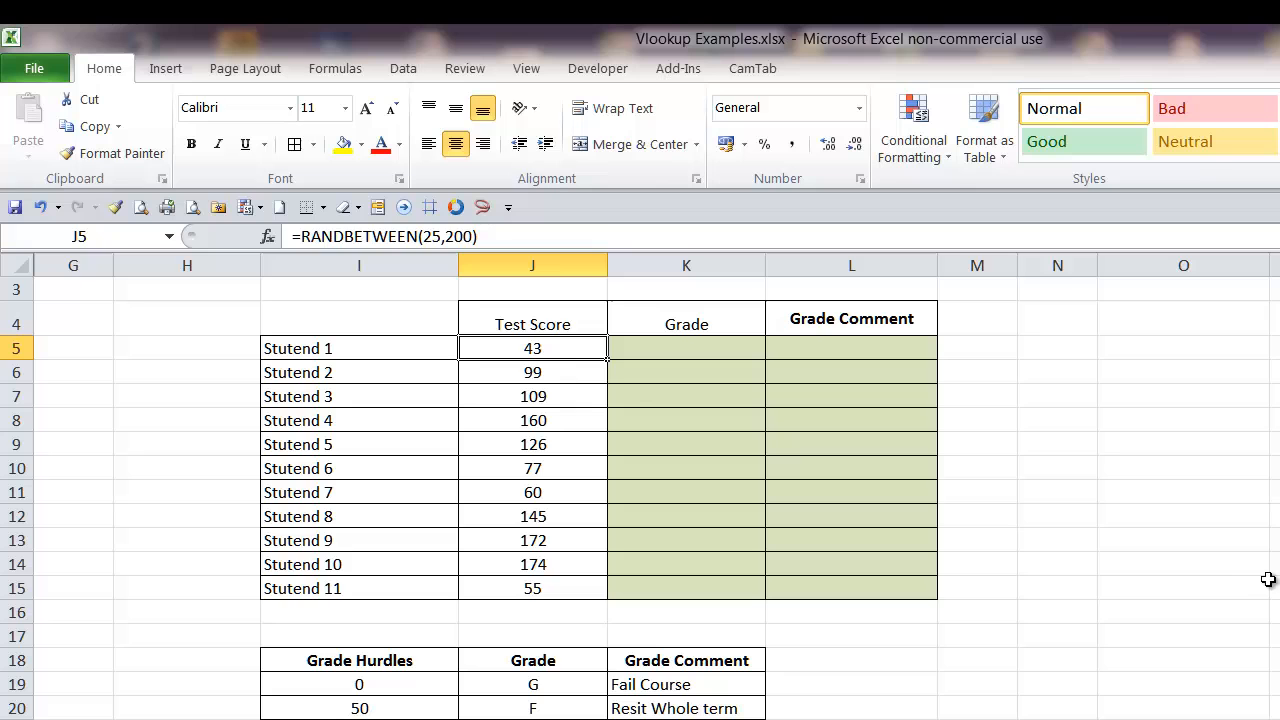
Compare the first student's Test Score and Grade cells, then regenerate the random scores once with K5 selected
left_click(1205, 447)
left_click(566, 359)
left_click(700, 352)
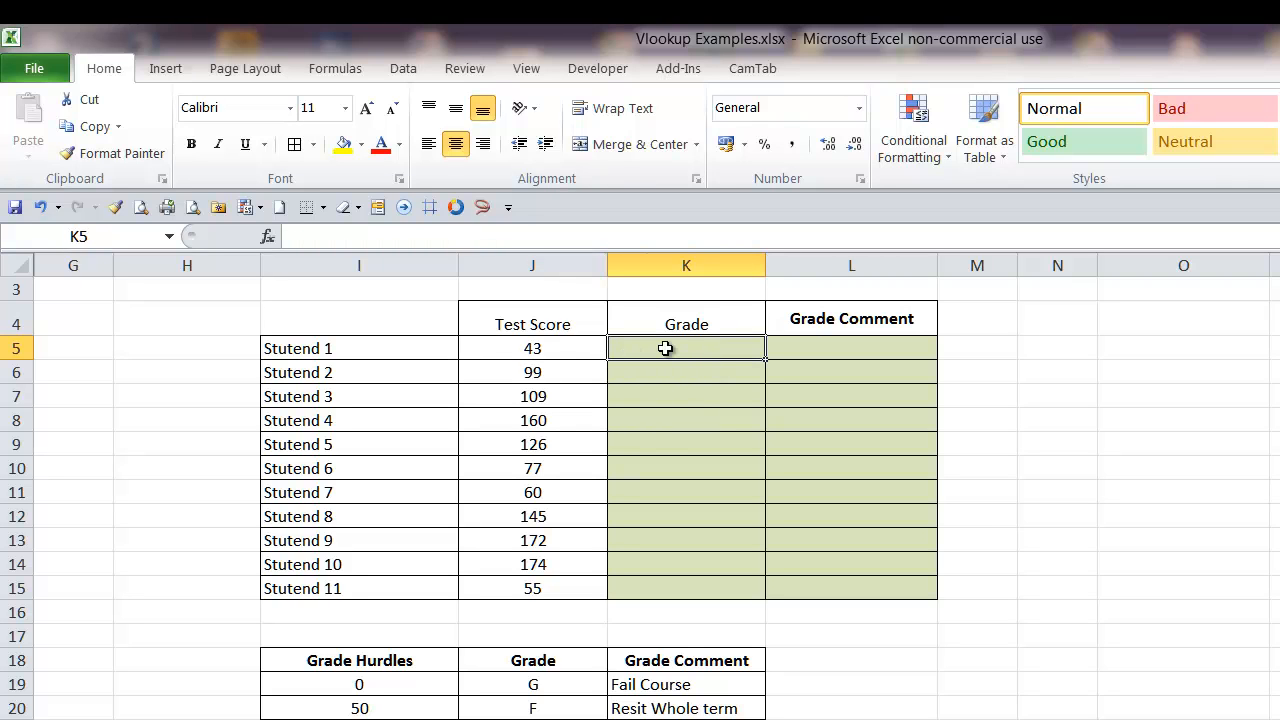
left_click(534, 352)
left_click(685, 358)
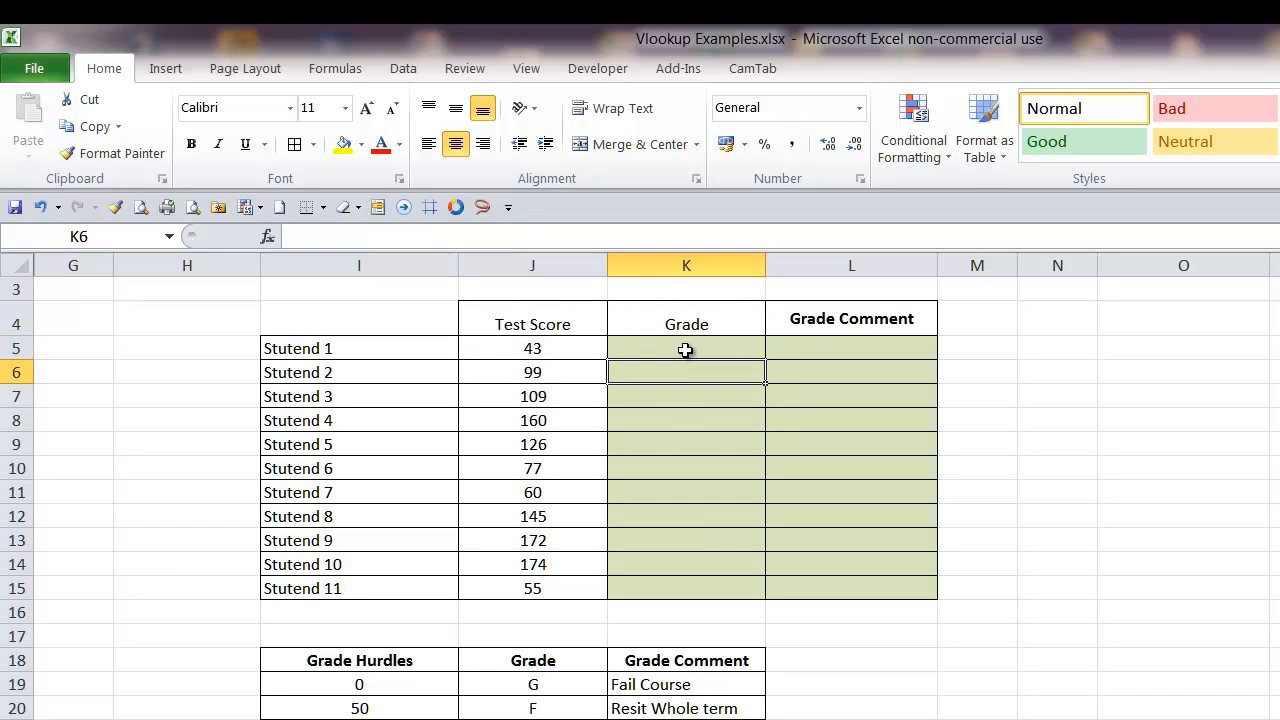
left_click(726, 385)
key("Up")
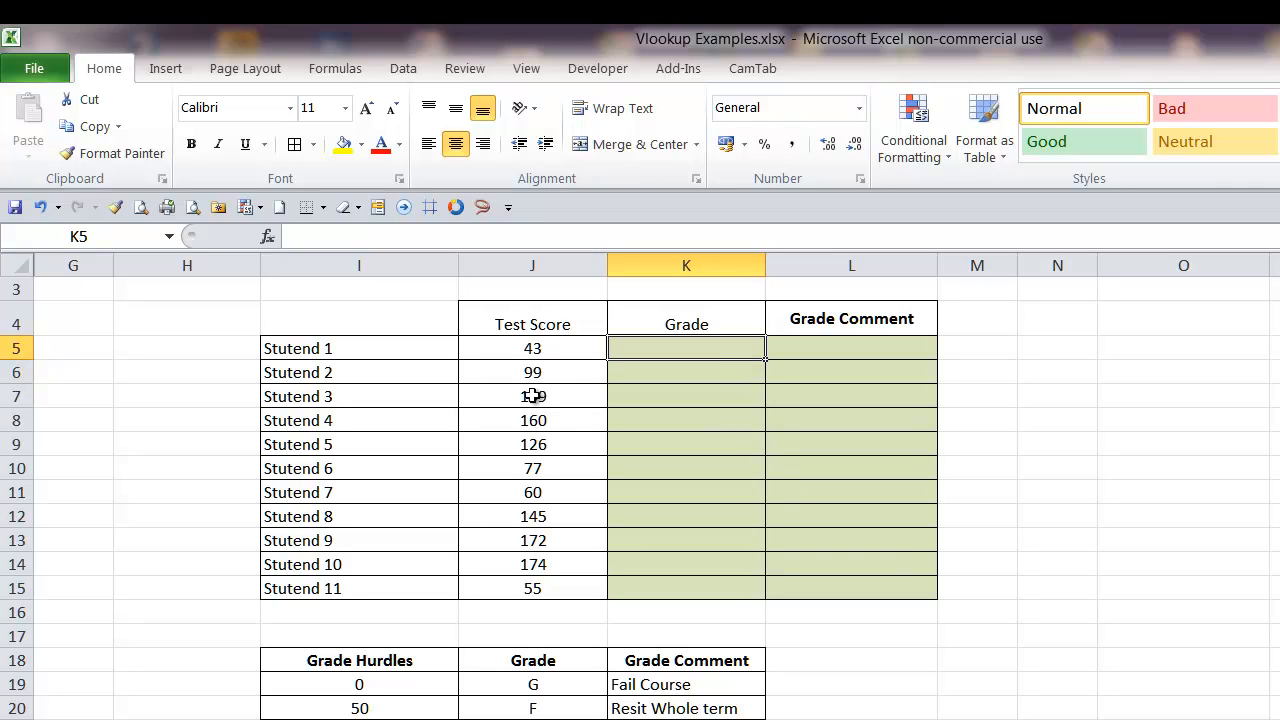
key("F9")
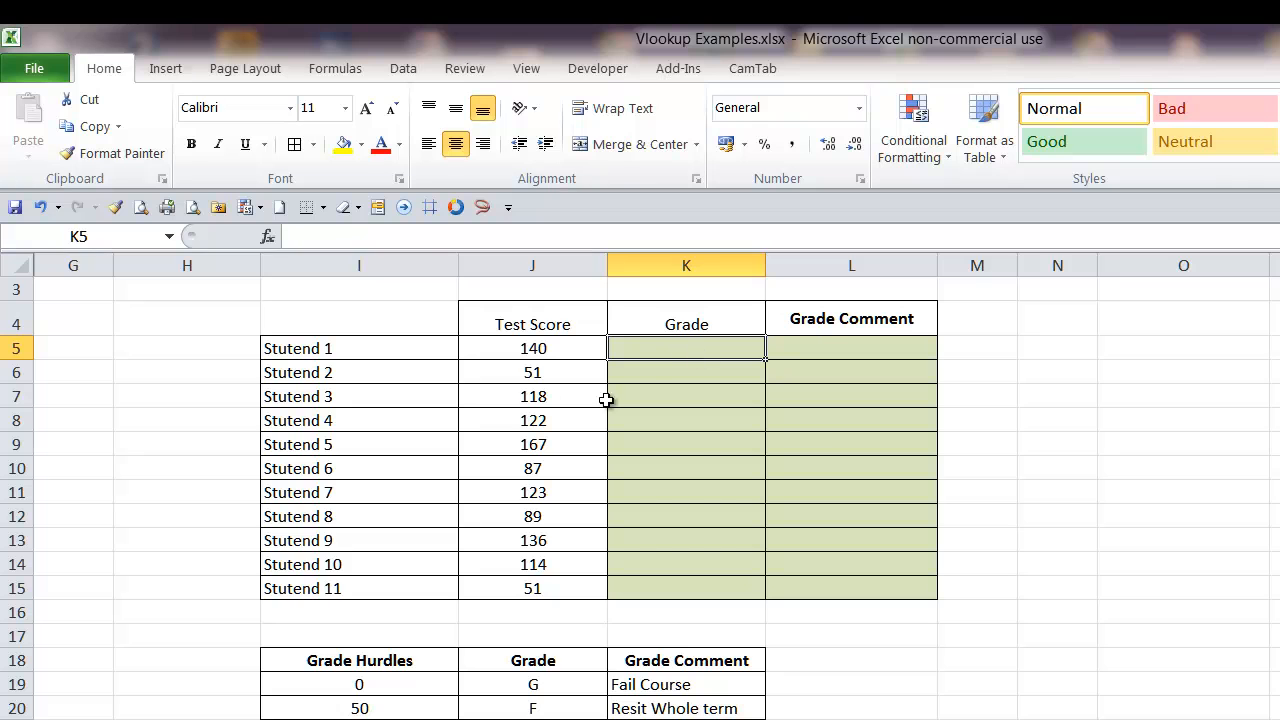
Examine how the first student's test score in J5 relates to the grade table and its Grade Hurdles values
left_click(537, 351)
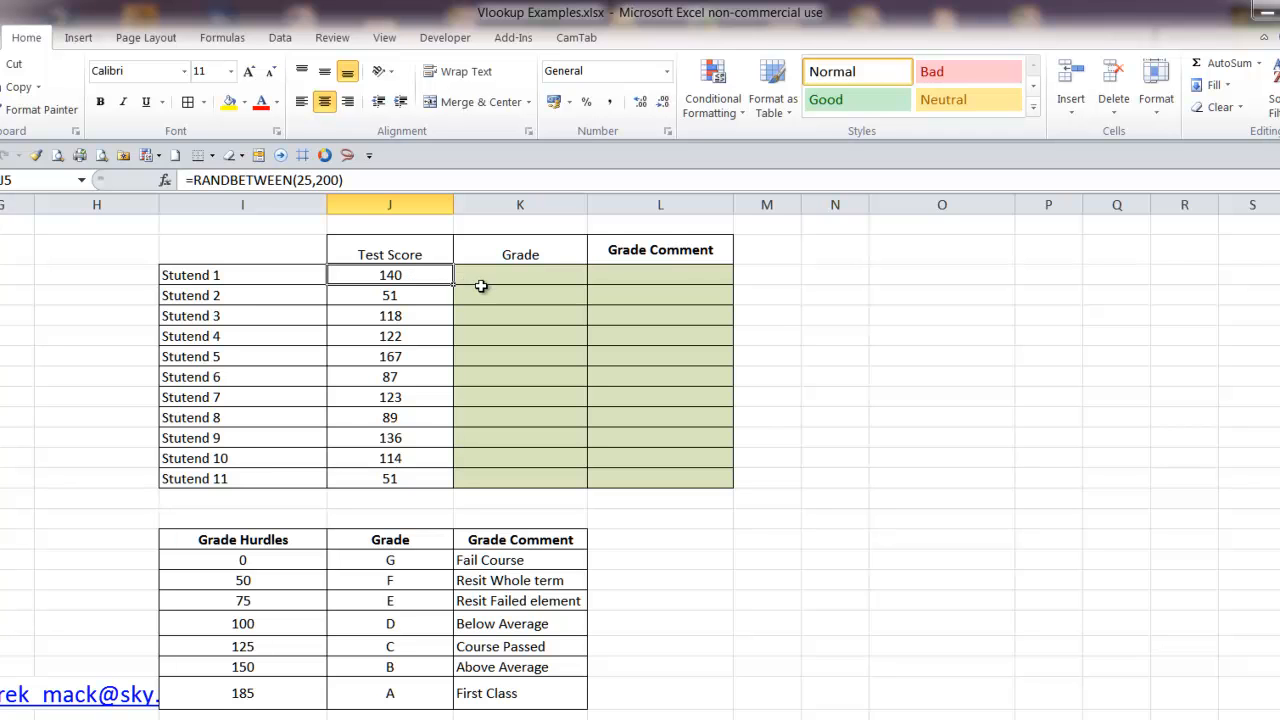
scroll(482, 287, "down", 1)
left_click_drag(196, 522, 483, 672)
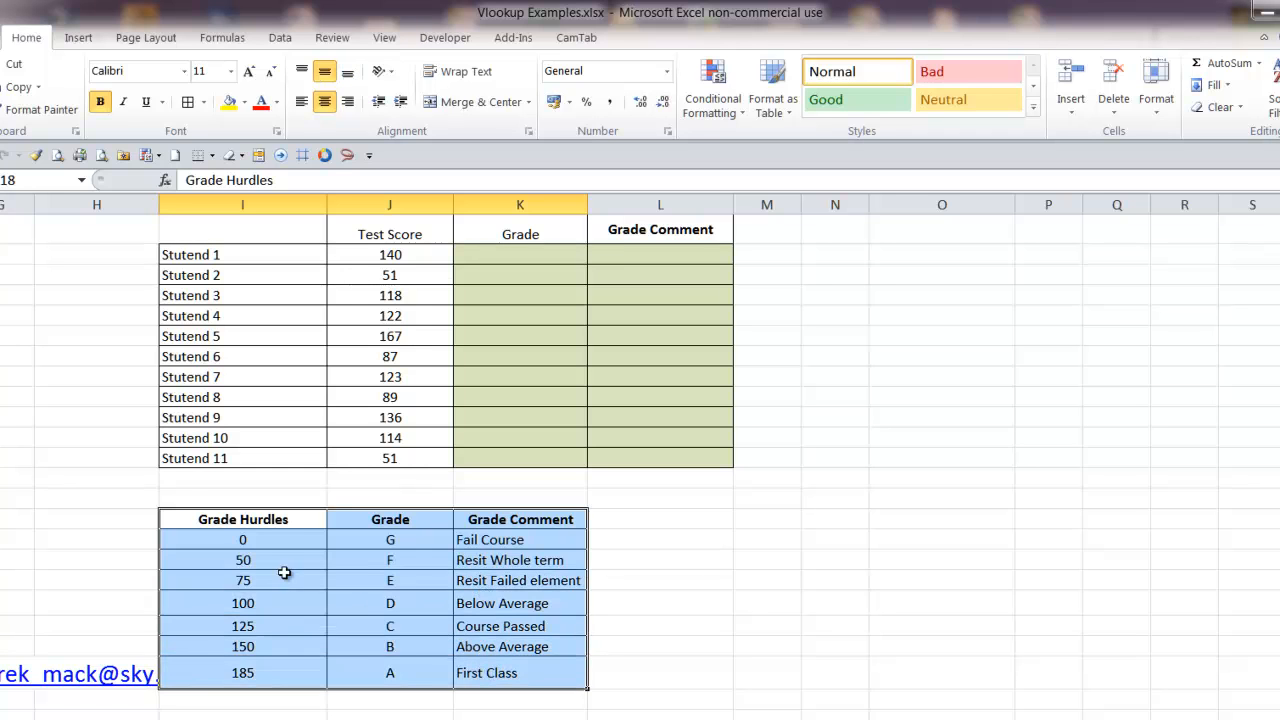
left_click(419, 256)
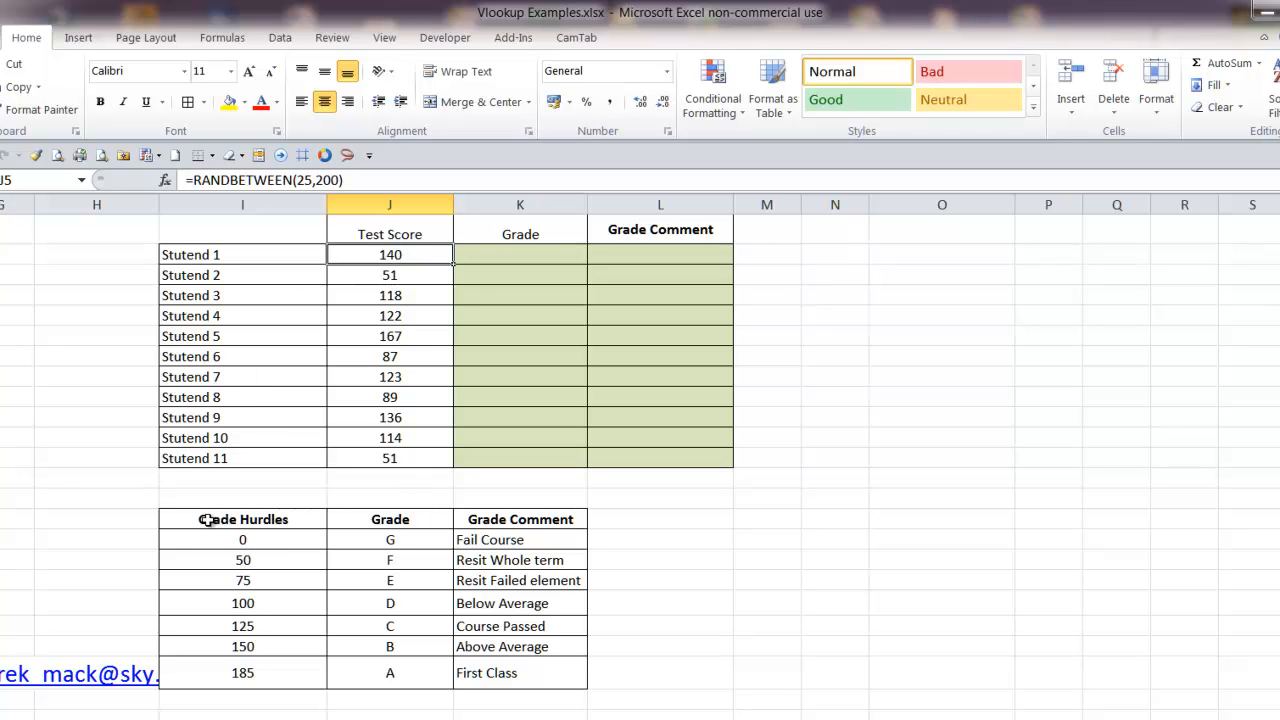
left_click_drag(260, 541, 243, 665)
scroll(243, 665, "down", 1)
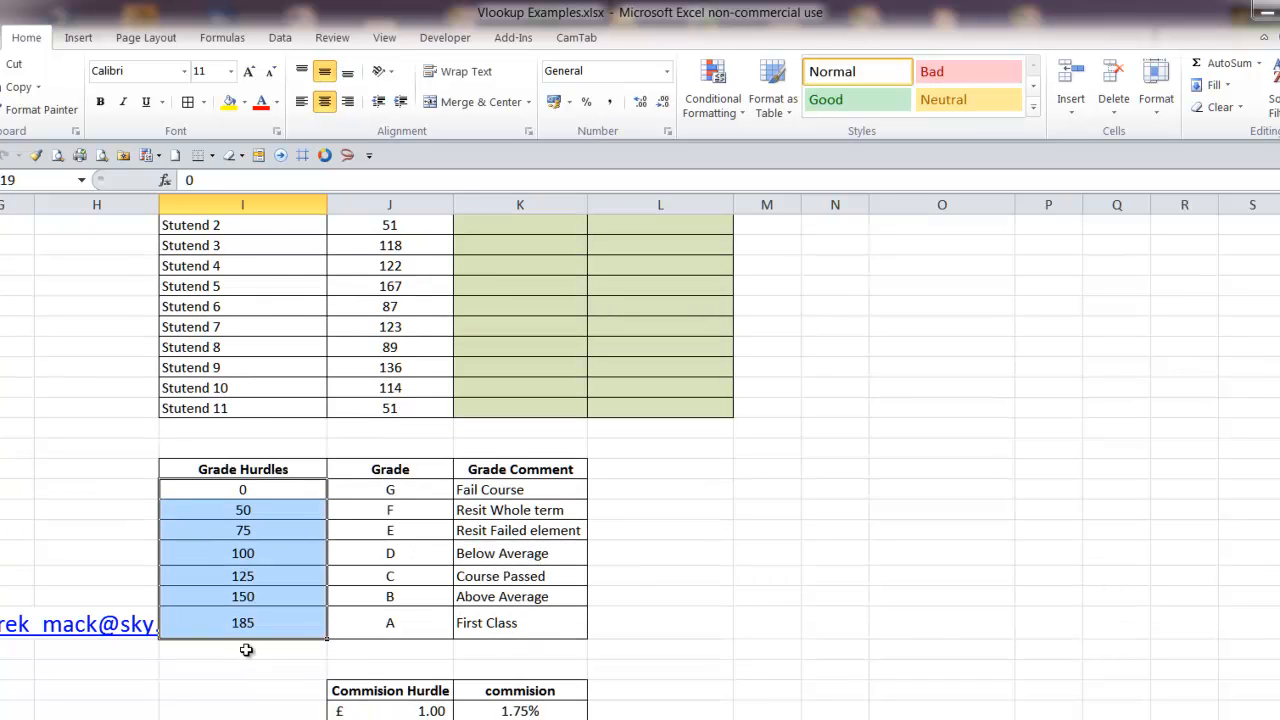
scroll(246, 651, "up", 1)
scroll(245, 643, "down", 1)
scroll(261, 450, "up", 3)
scroll(265, 492, "down", 1)
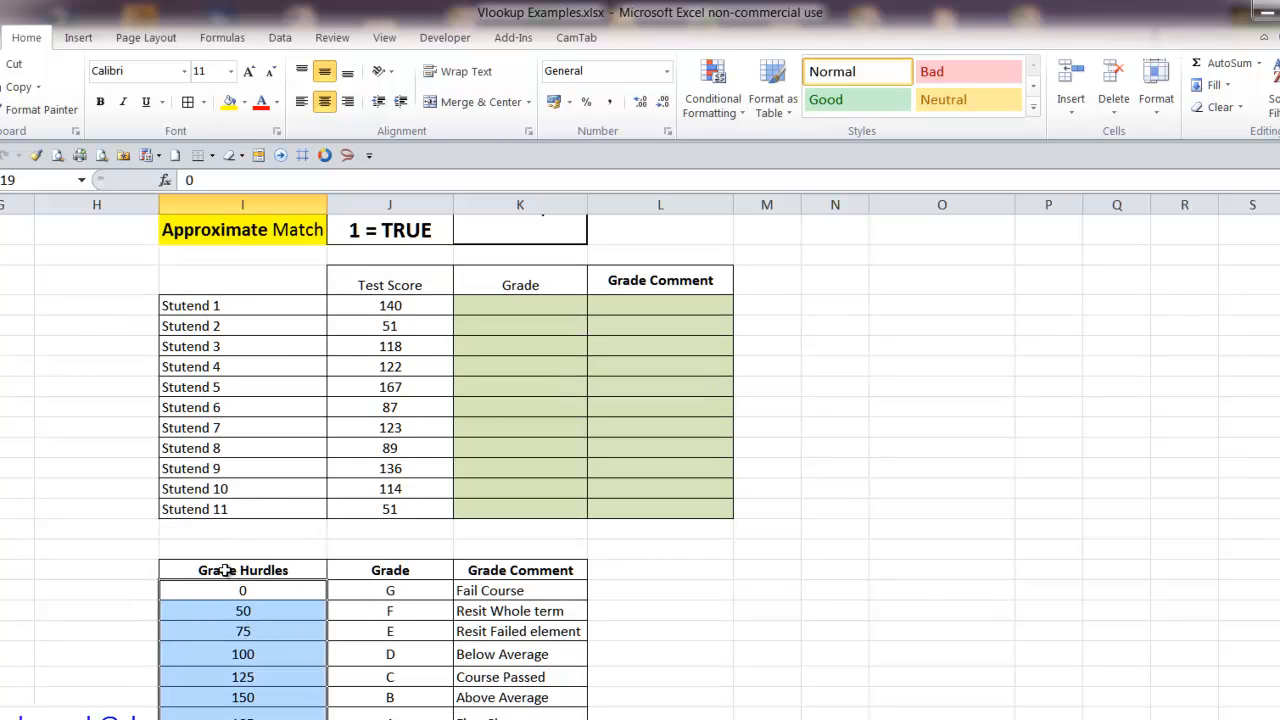
Name the grade lookup range I18:K25, including its header row, GradeTable
left_click_drag(225, 570, 463, 593)
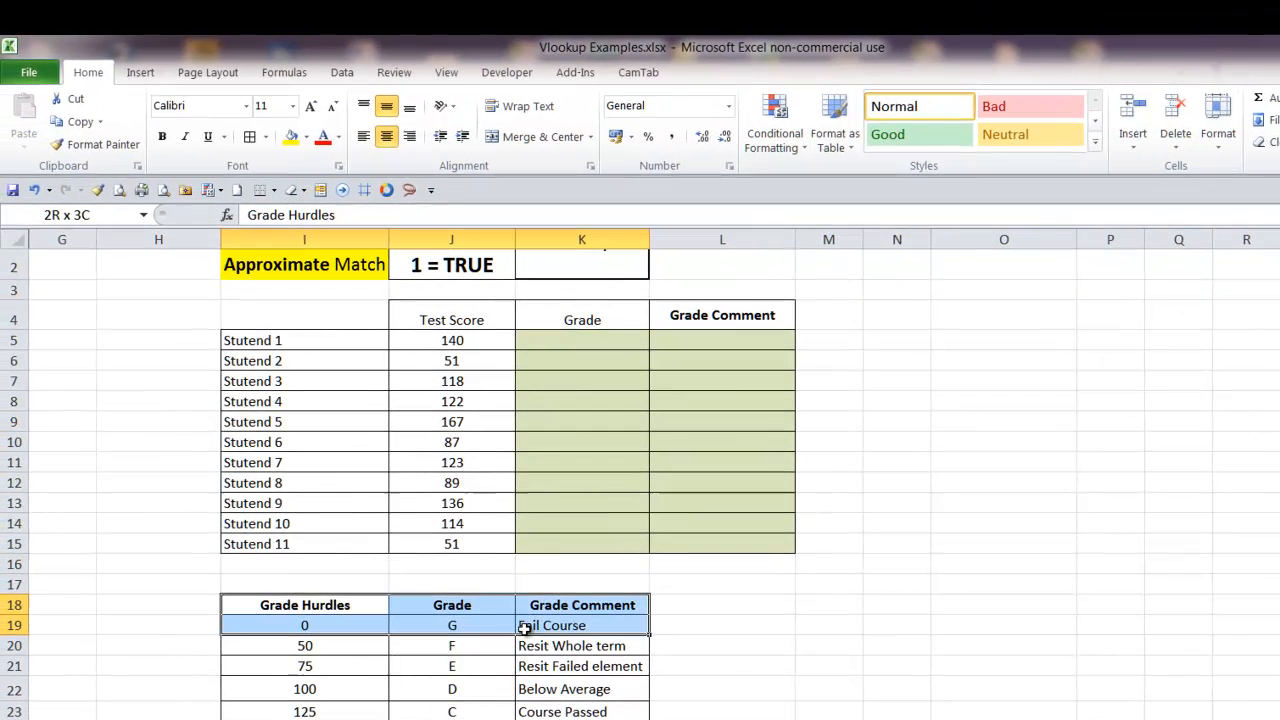
left_click_drag(524, 628, 540, 719)
scroll(640, 480, "down", 3)
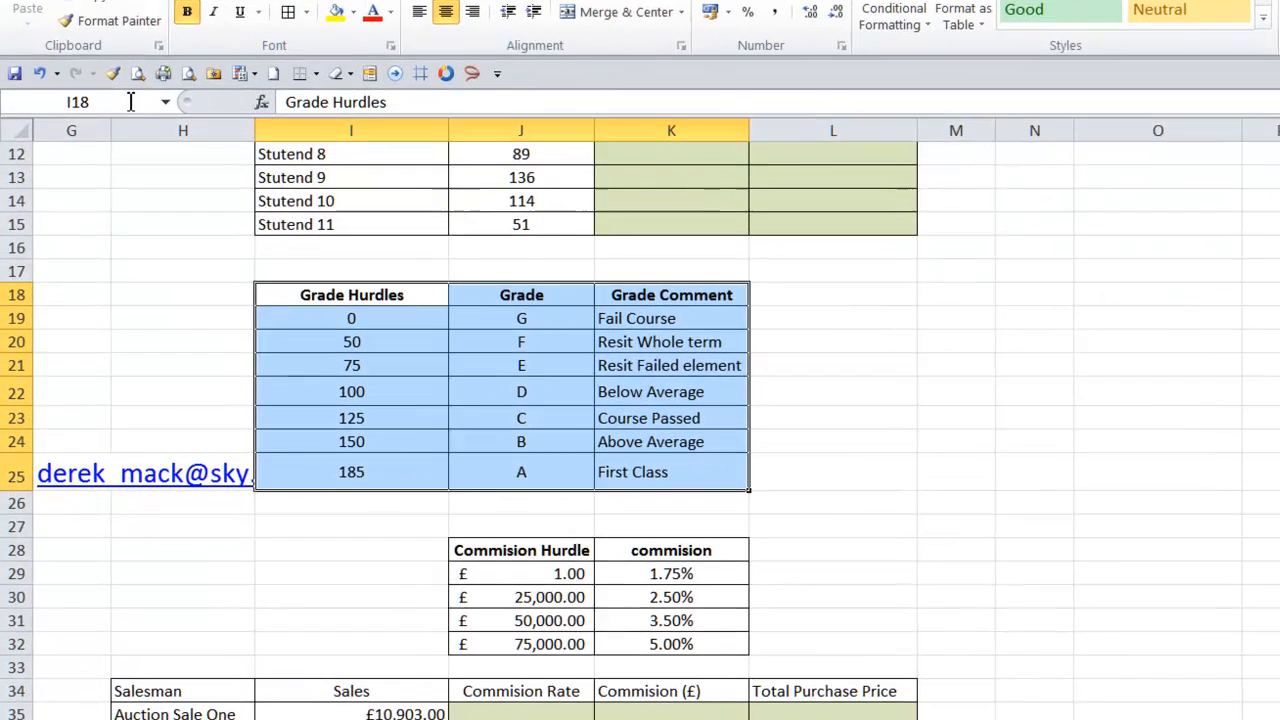
left_click(113, 215)
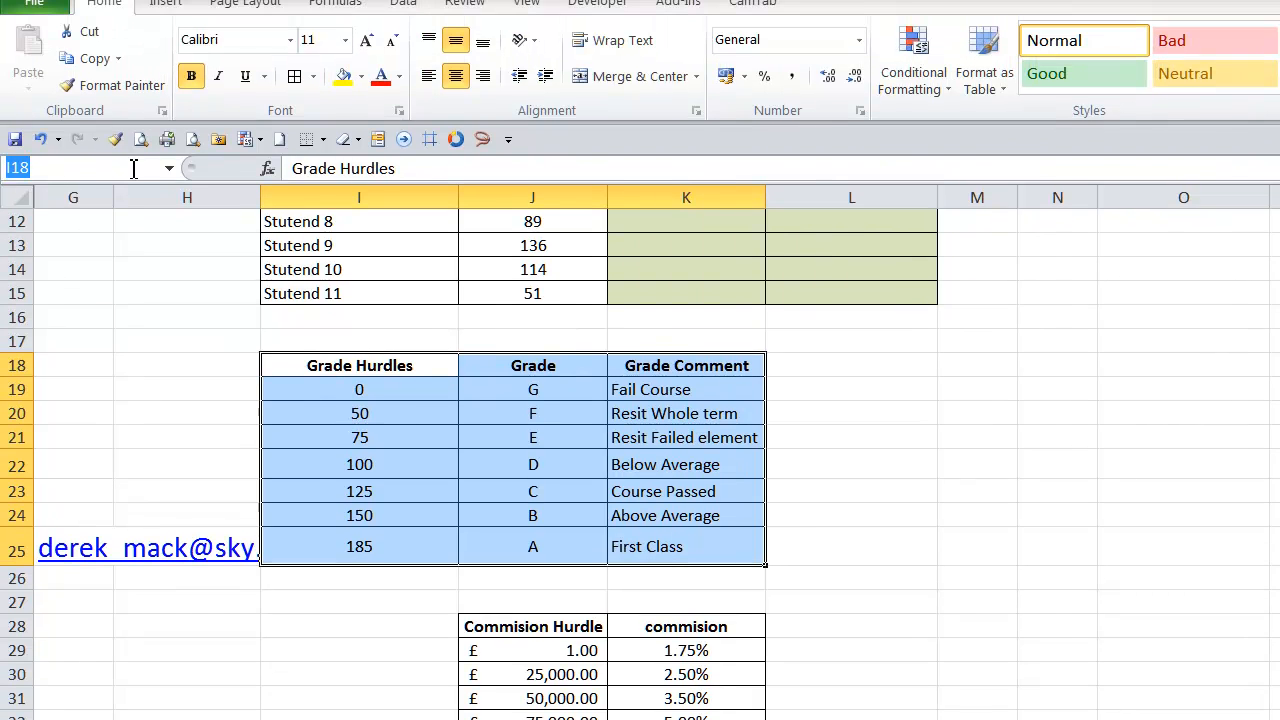
type("Grade")
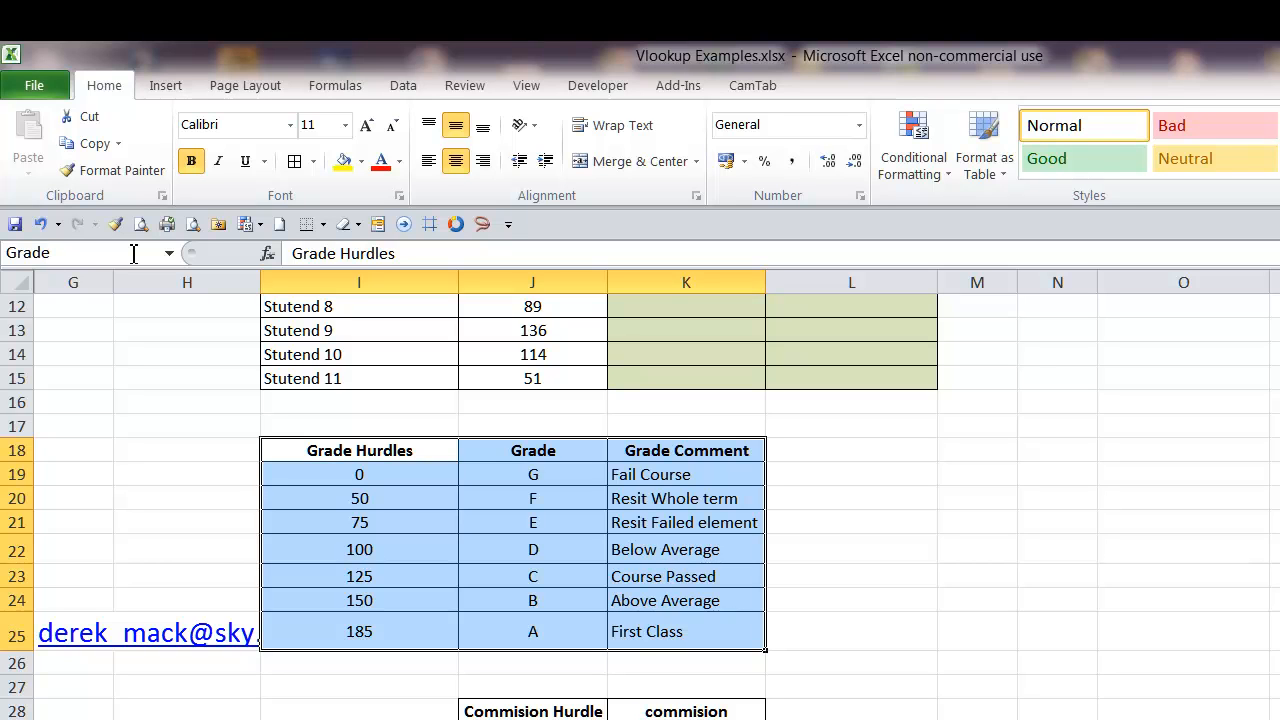
type("le")
key("Return")
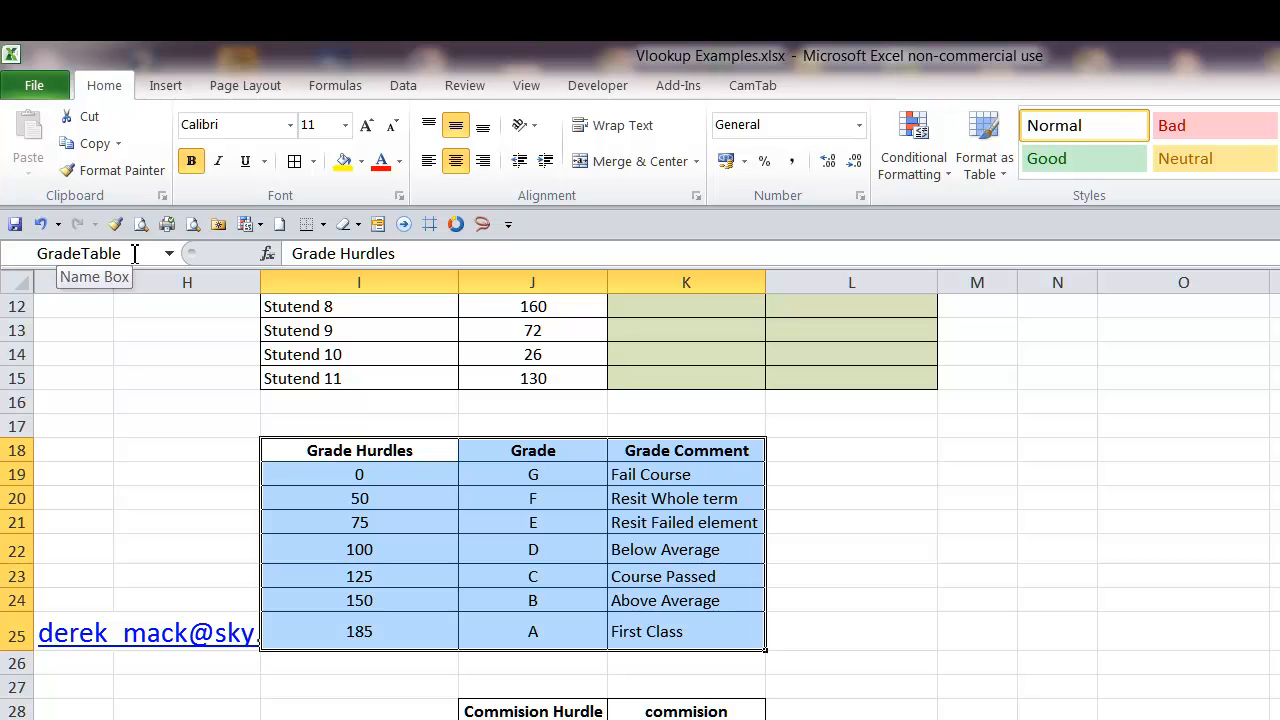
Compare selecting the grade table without its header row and starting from the header row
left_click_drag(330, 486, 697, 630)
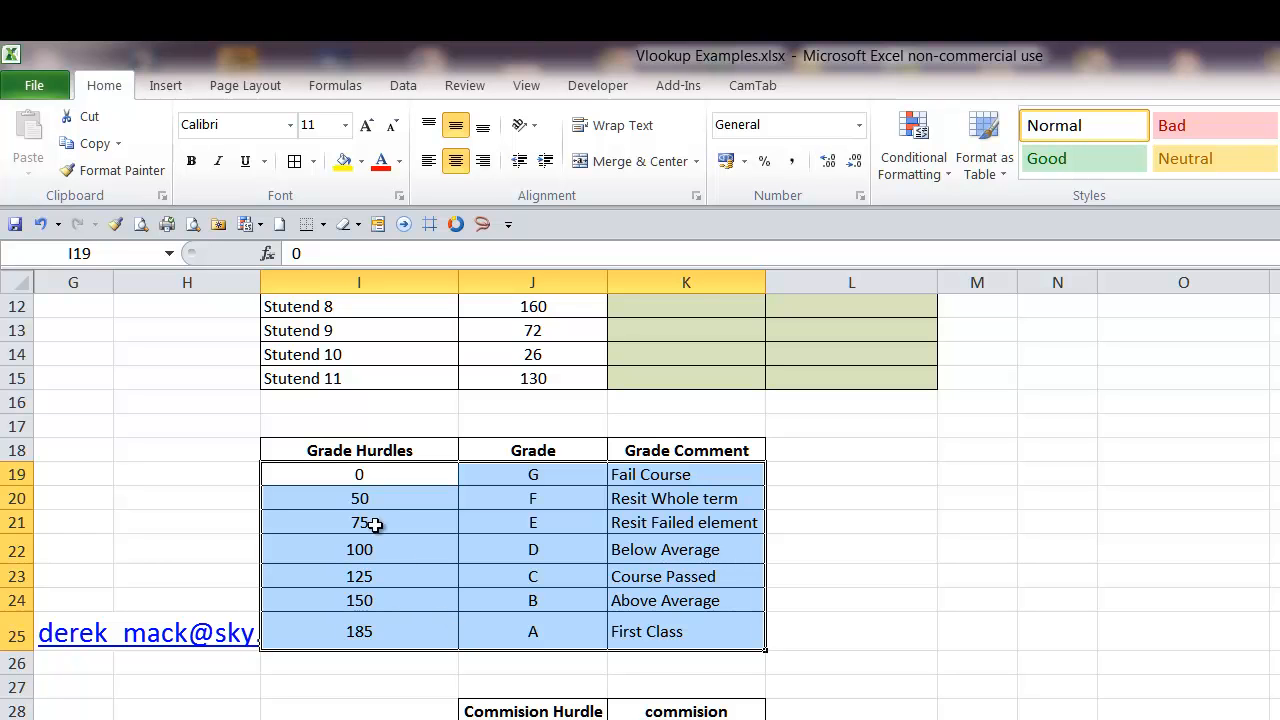
left_click_drag(337, 450, 584, 520)
left_click(214, 404)
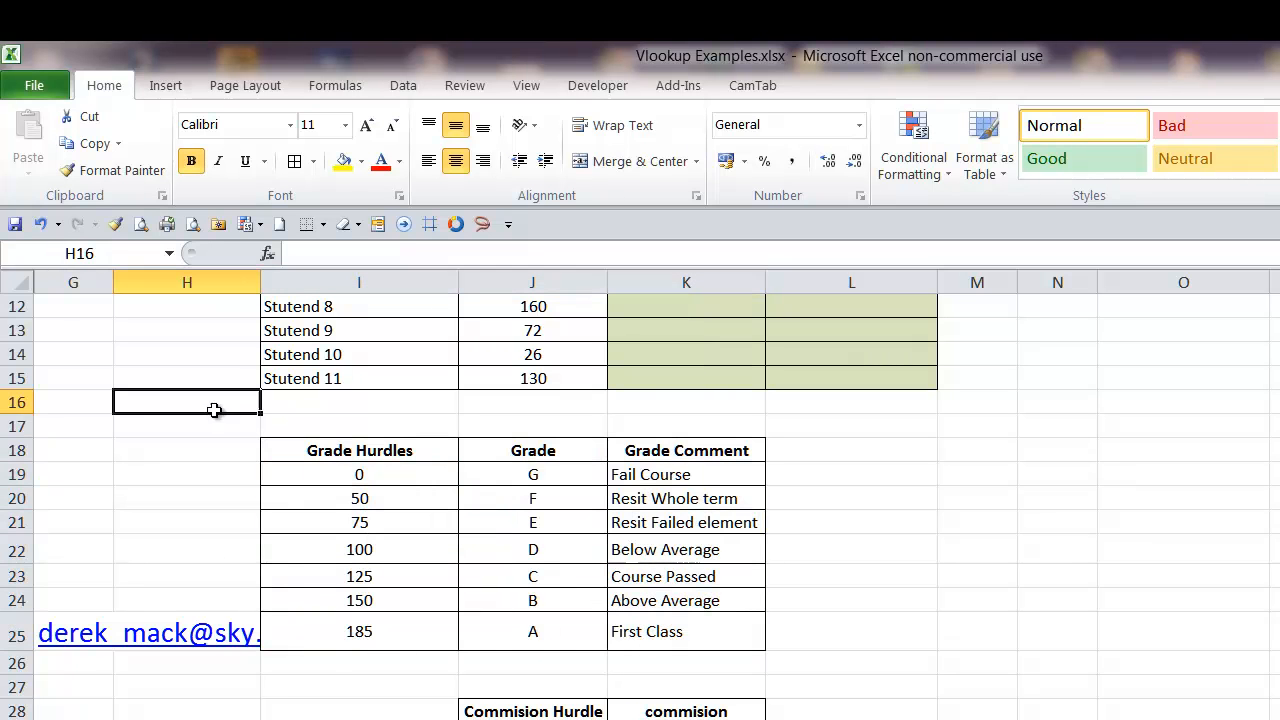
Check which cells the named range GradeTable covers by jumping to it, then deselect the range
left_click(168, 253)
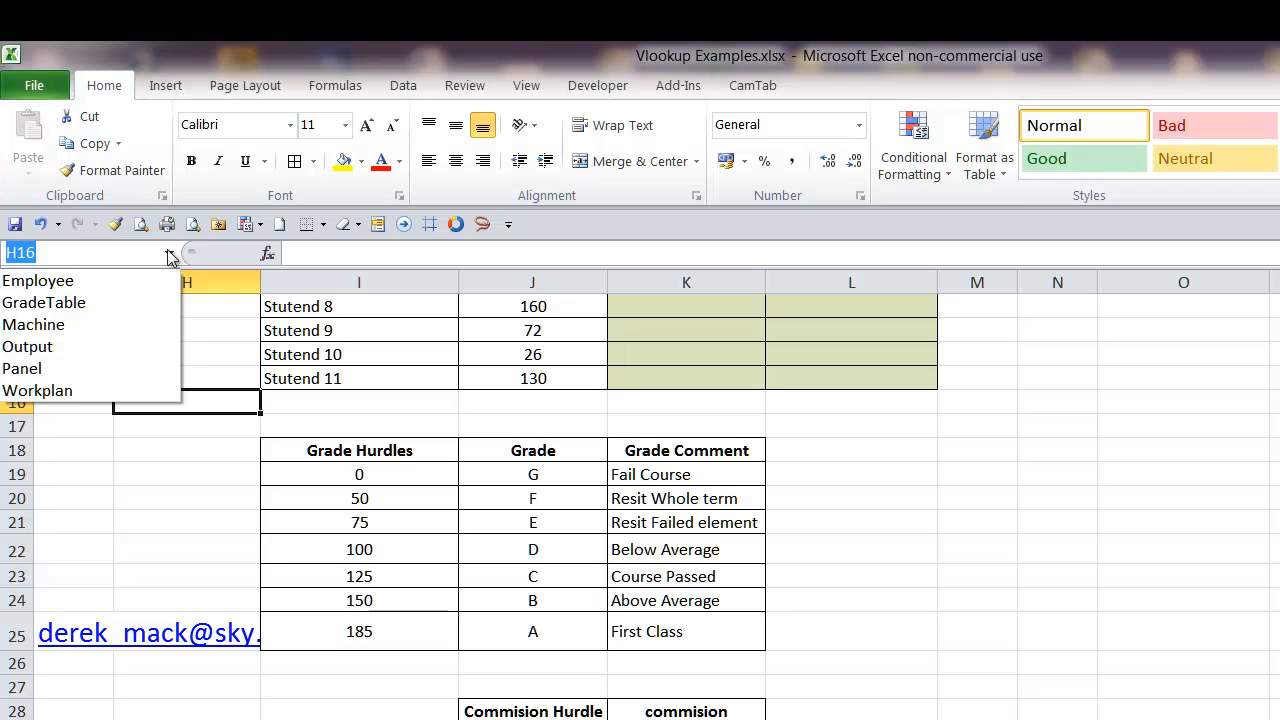
left_click(113, 315)
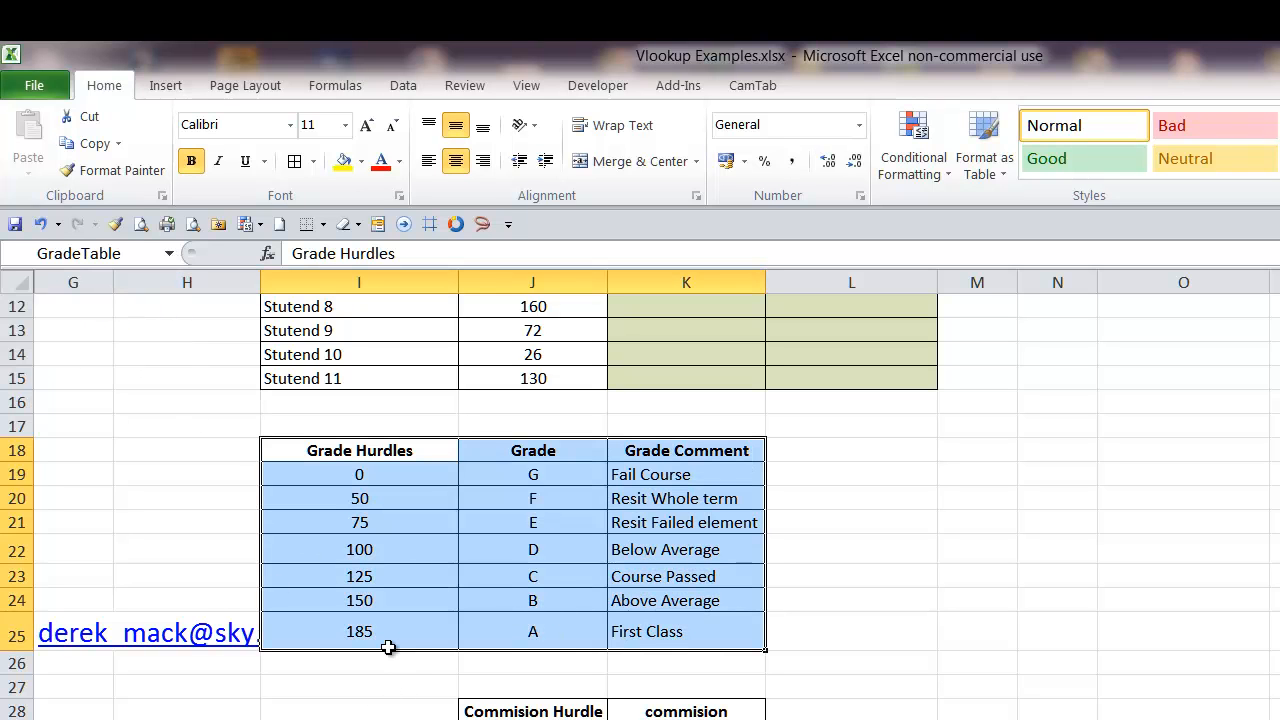
left_click(943, 558)
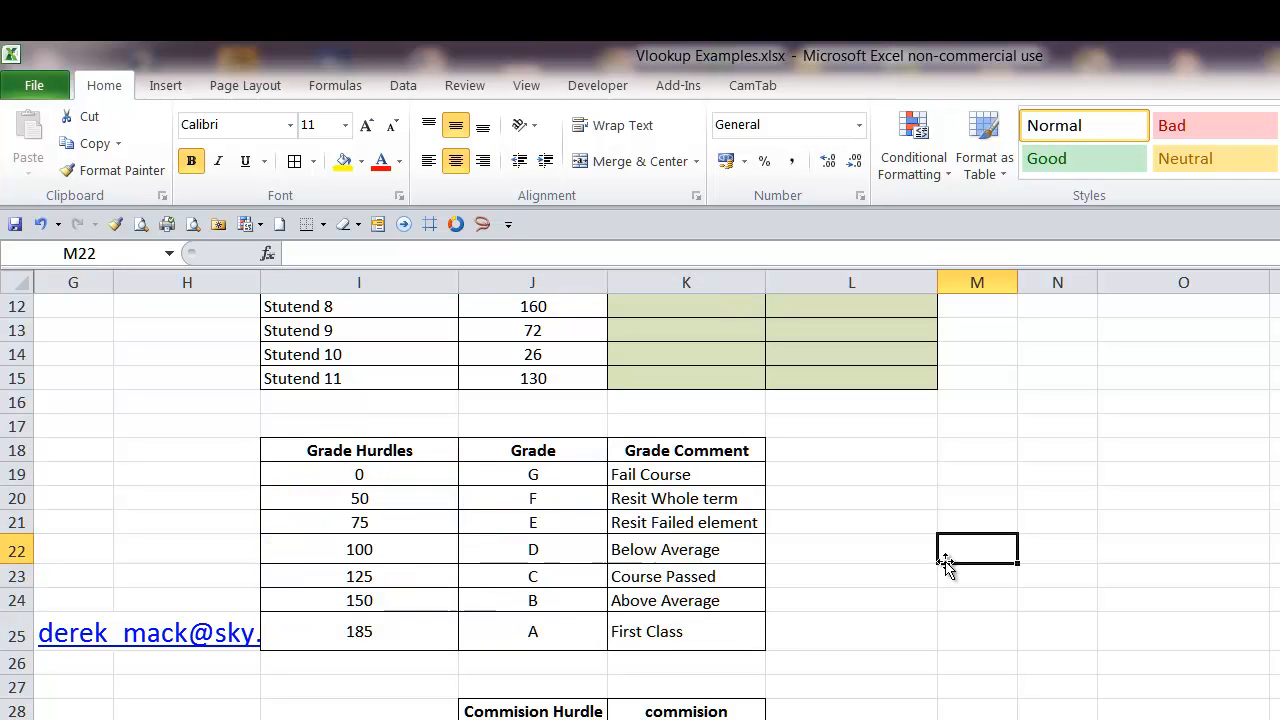
Widen column H and move the e-mail hyperlink from G25 to M22, clear of the grade table
left_click_drag(261, 282, 314, 283)
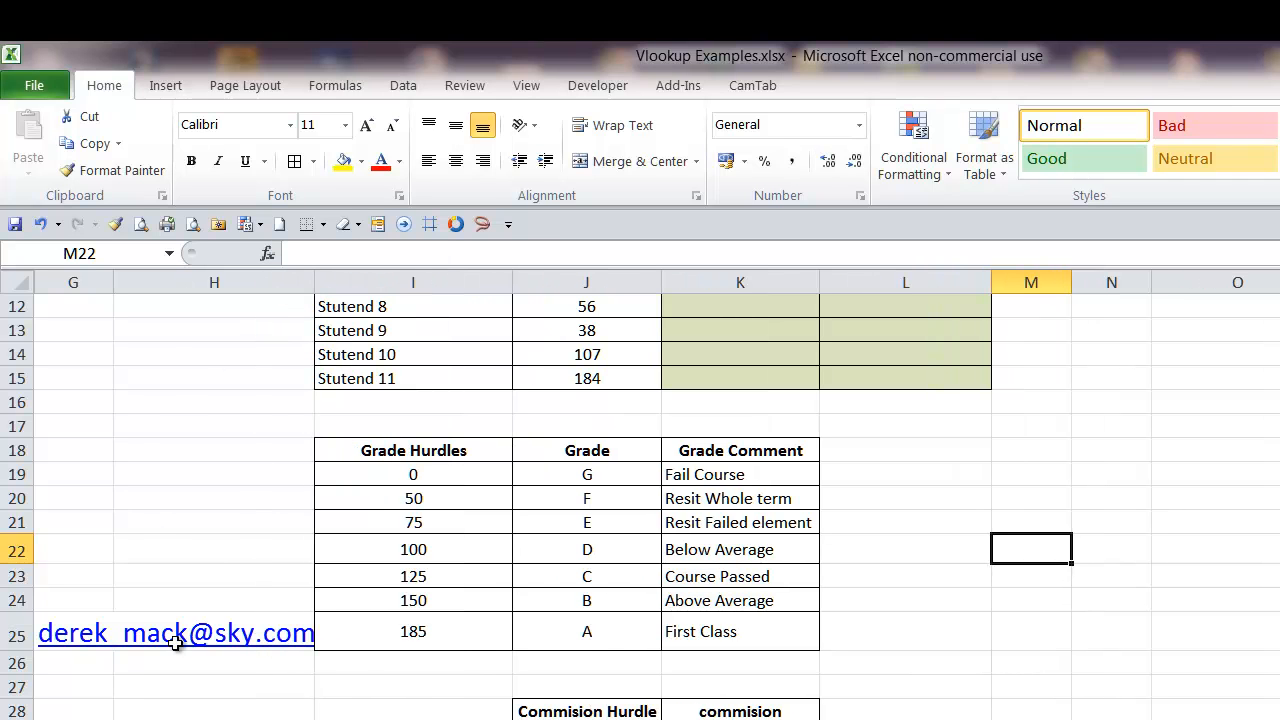
left_click(85, 668)
left_click(82, 645)
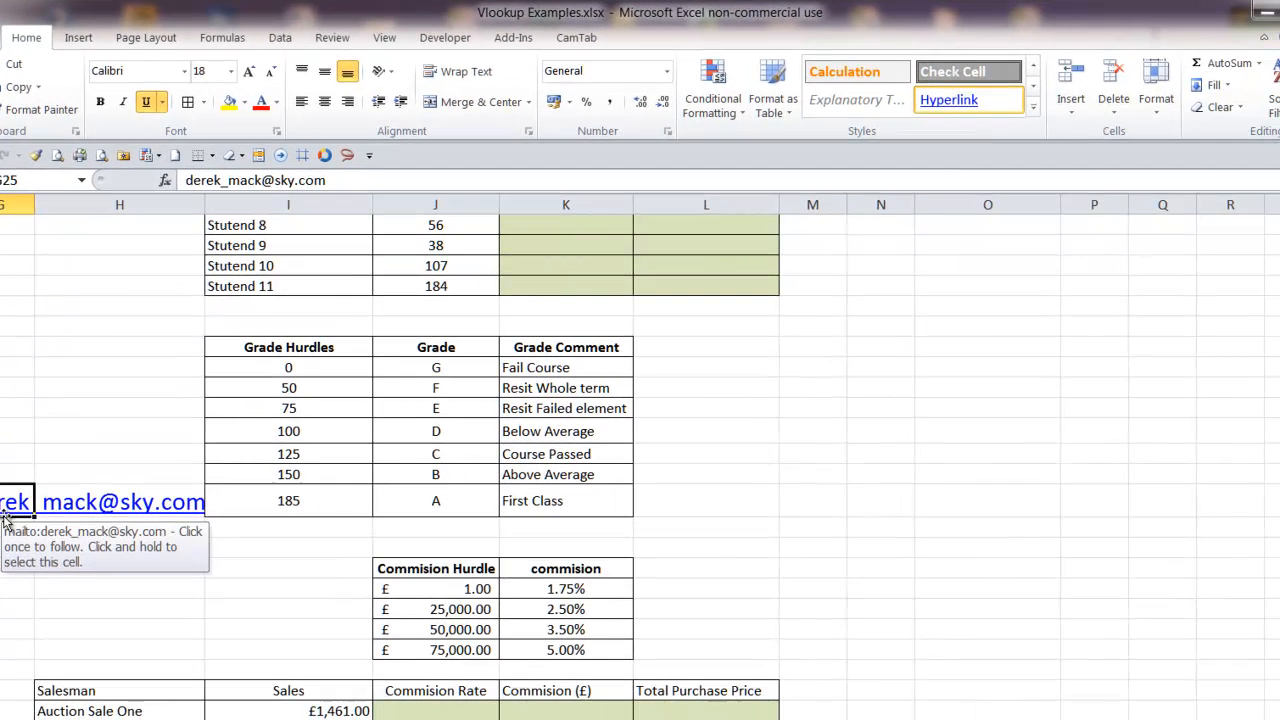
left_click_drag(5, 520, 833, 445)
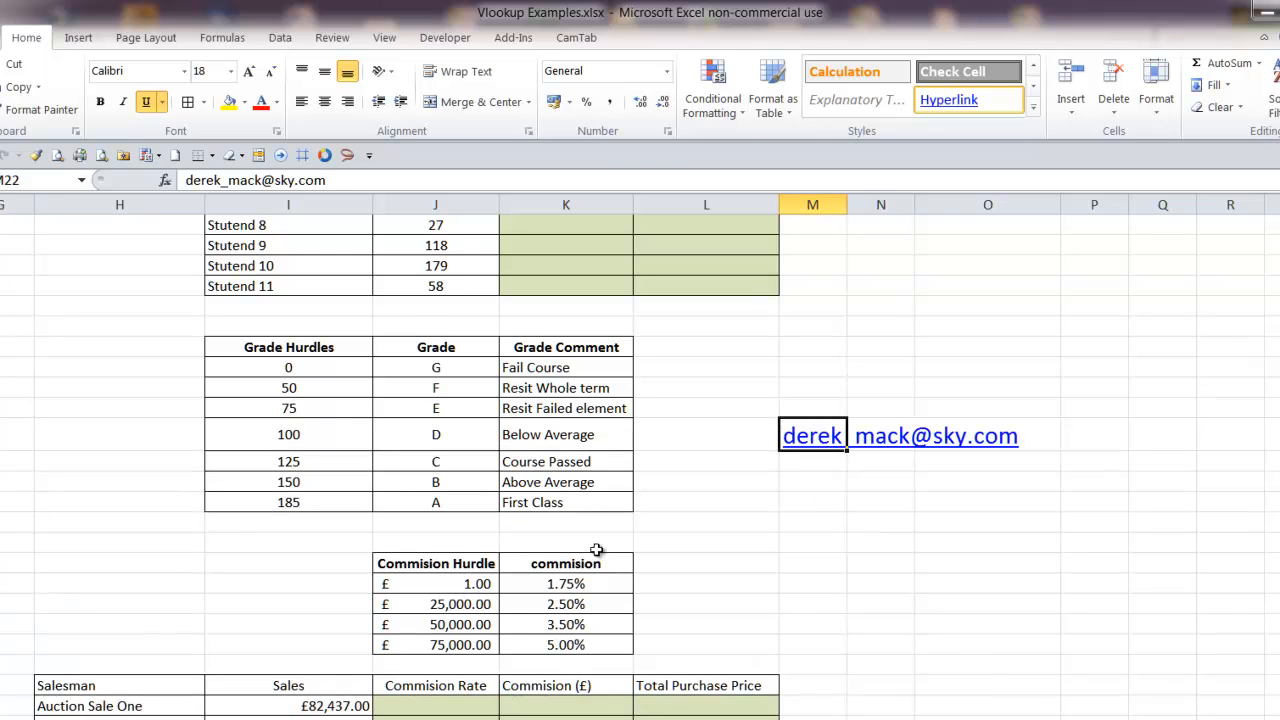
left_click(812, 502)
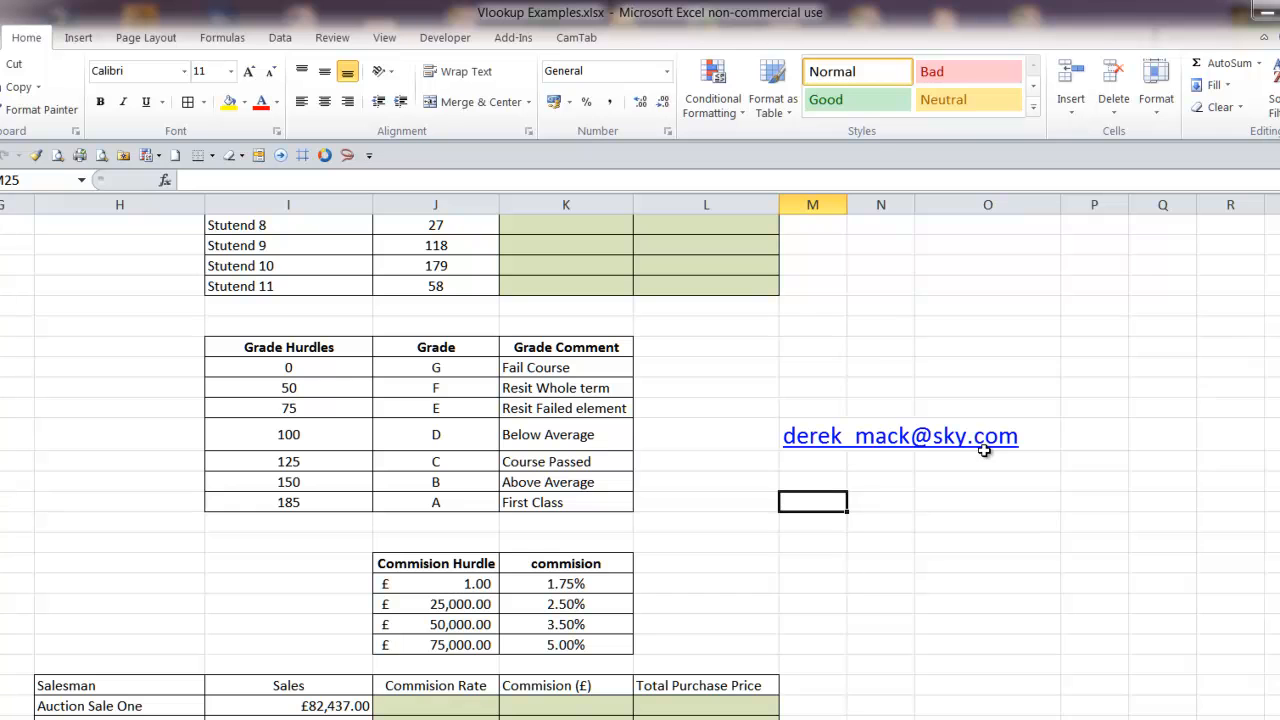
Examine the first student's test score in J5 alongside the grade table's Grade Hurdles and Grade columns
scroll(955, 515, "up", 5)
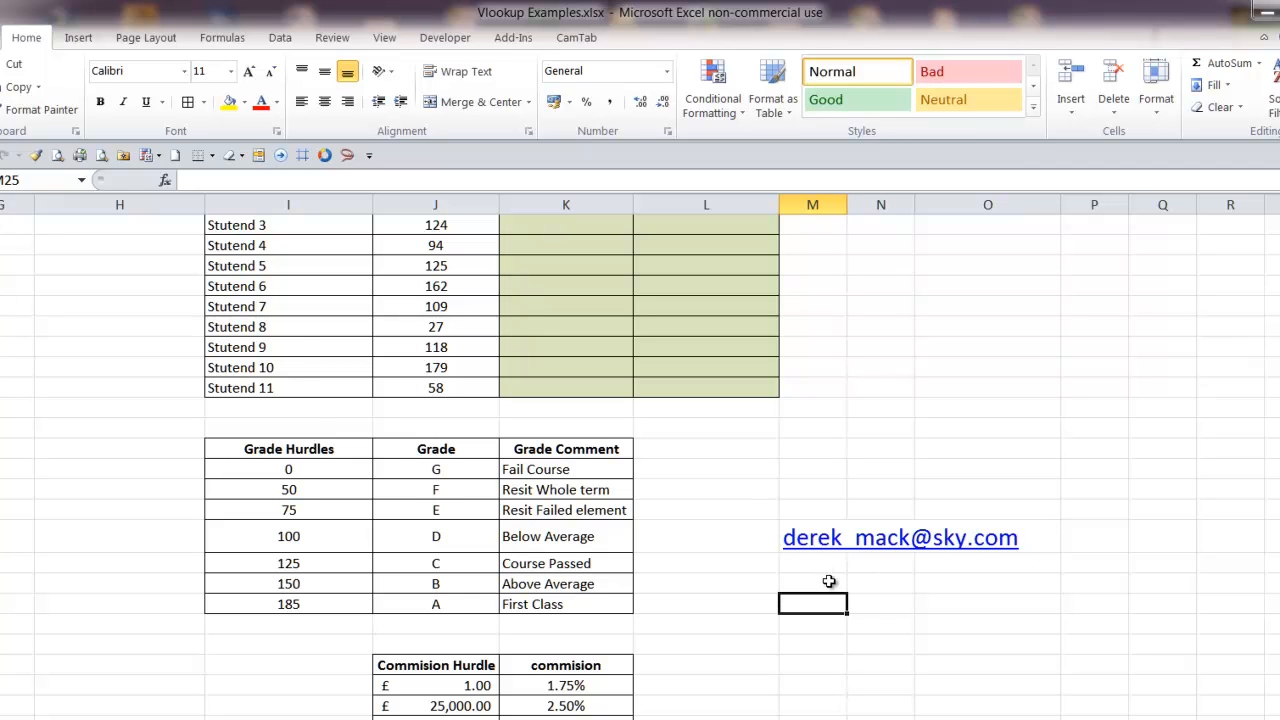
scroll(783, 578, "up", 2)
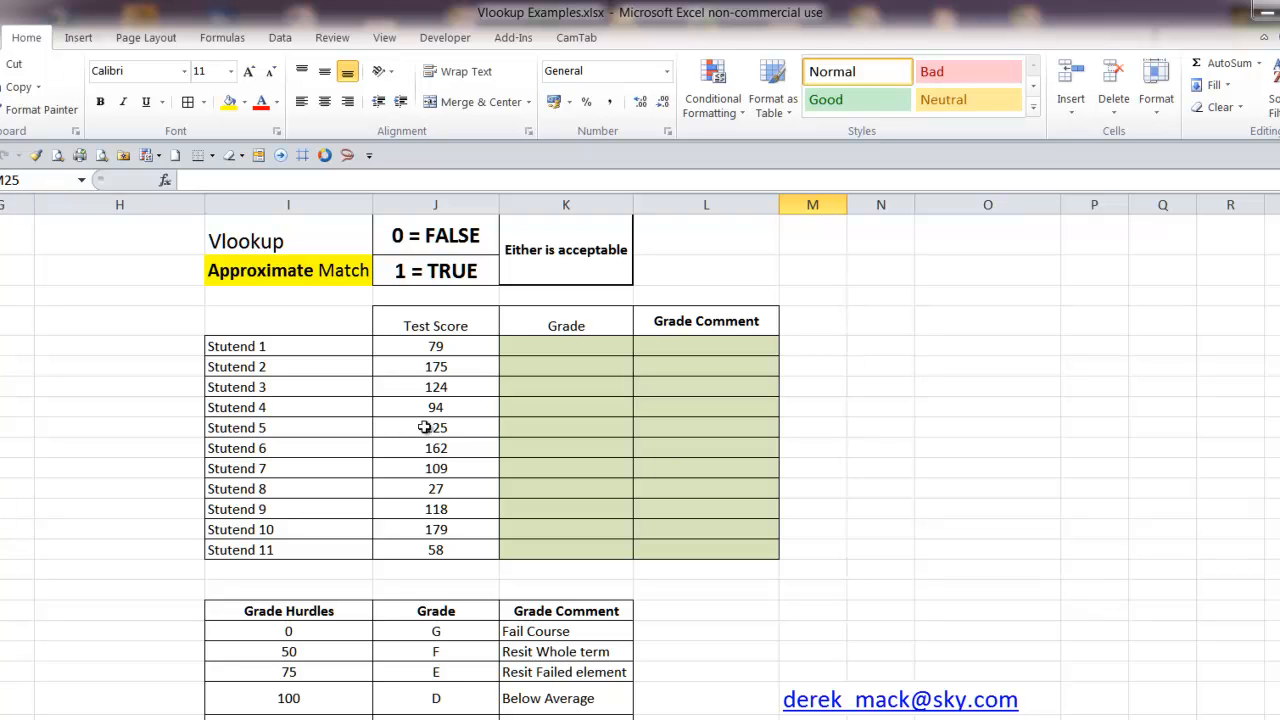
left_click(462, 346)
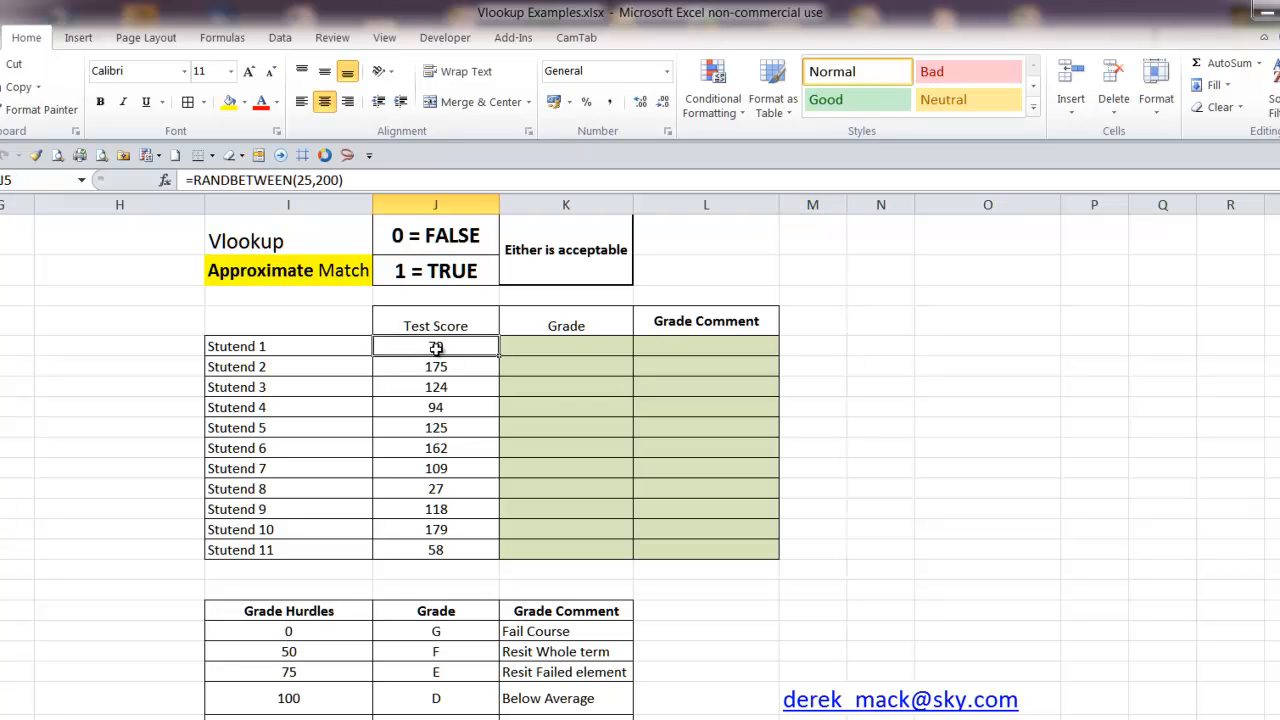
left_click_drag(279, 626, 566, 719)
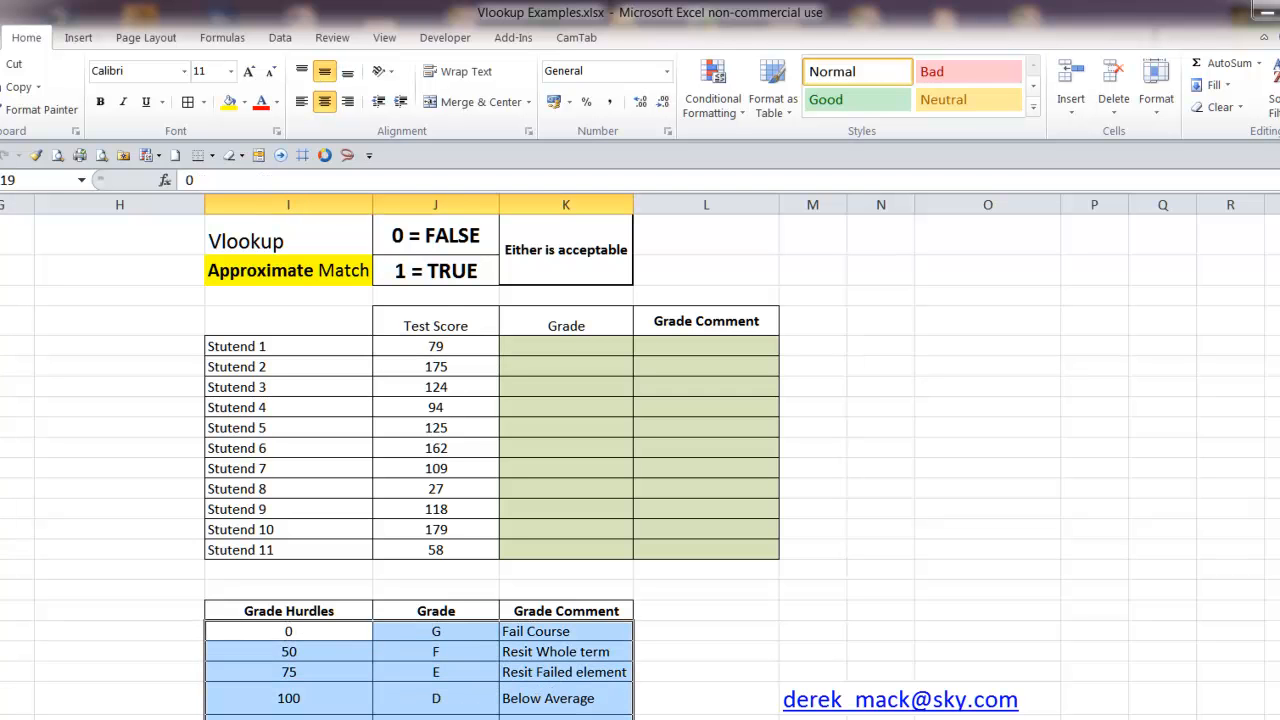
scroll(566, 700, "down", 2)
scroll(340, 643, "down", 1)
left_click_drag(263, 448, 259, 565)
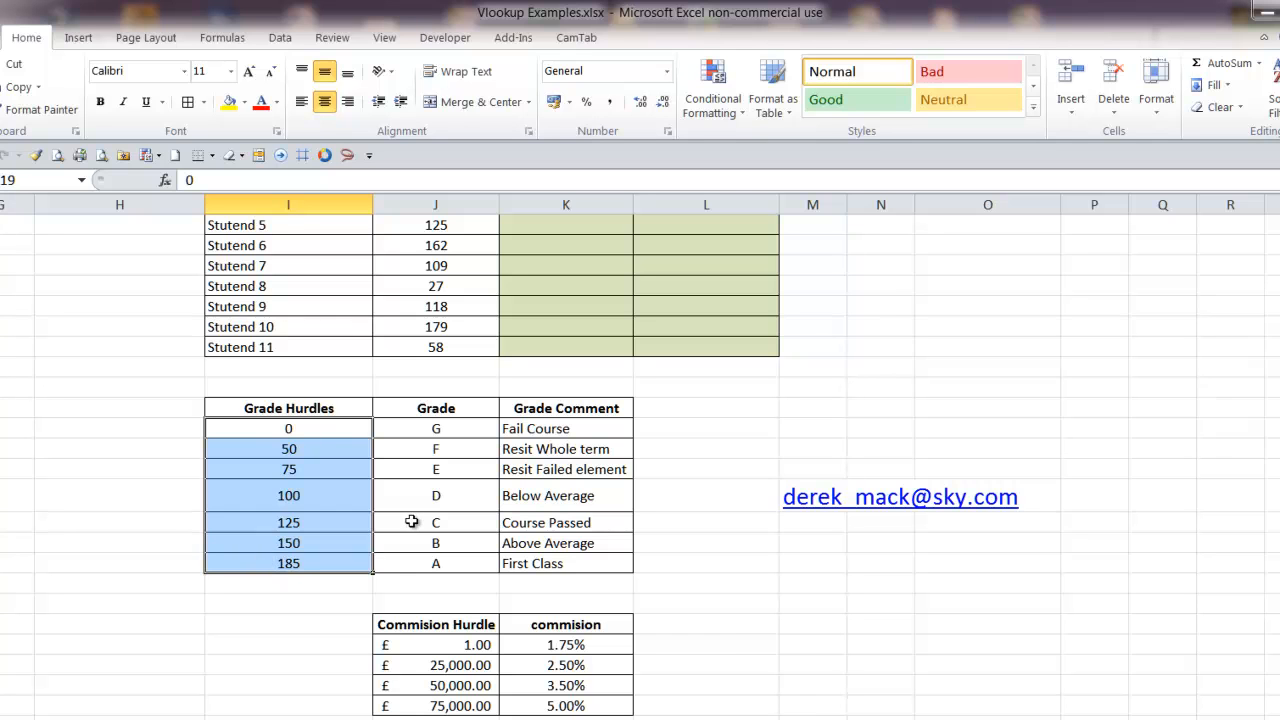
left_click_drag(418, 428, 407, 557)
scroll(433, 527, "up", 2)
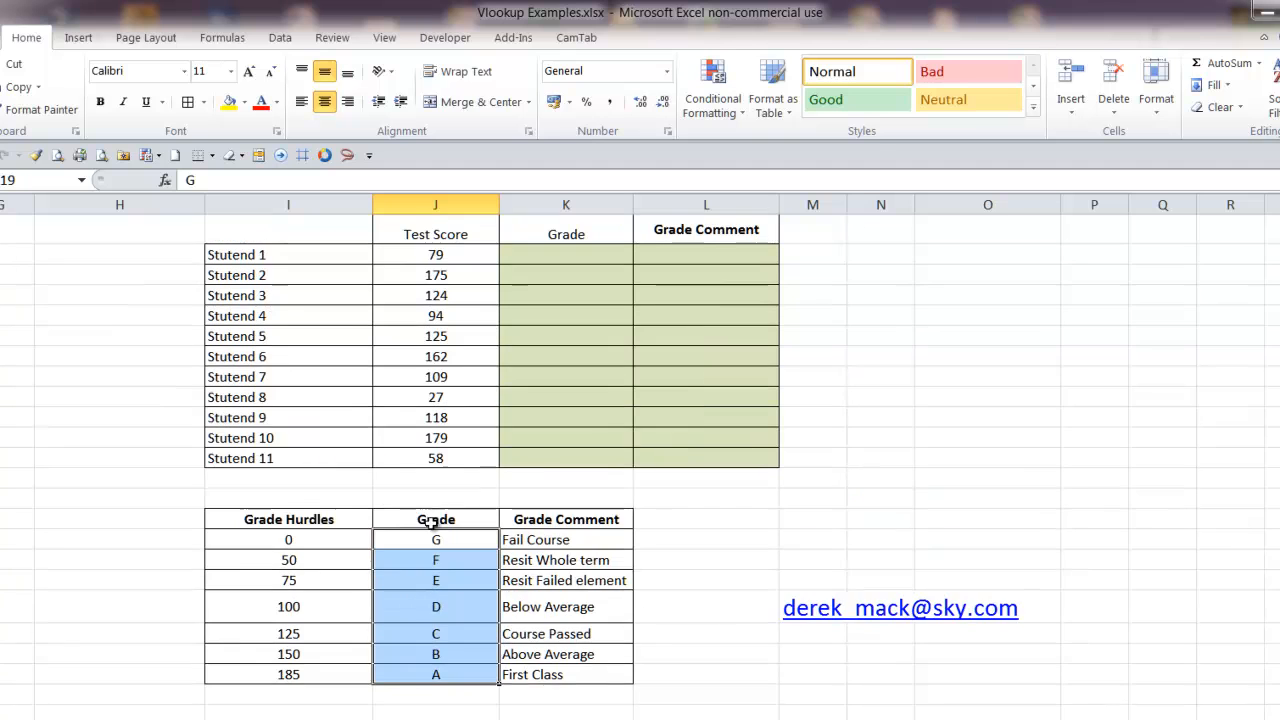
scroll(462, 440, "down", 1)
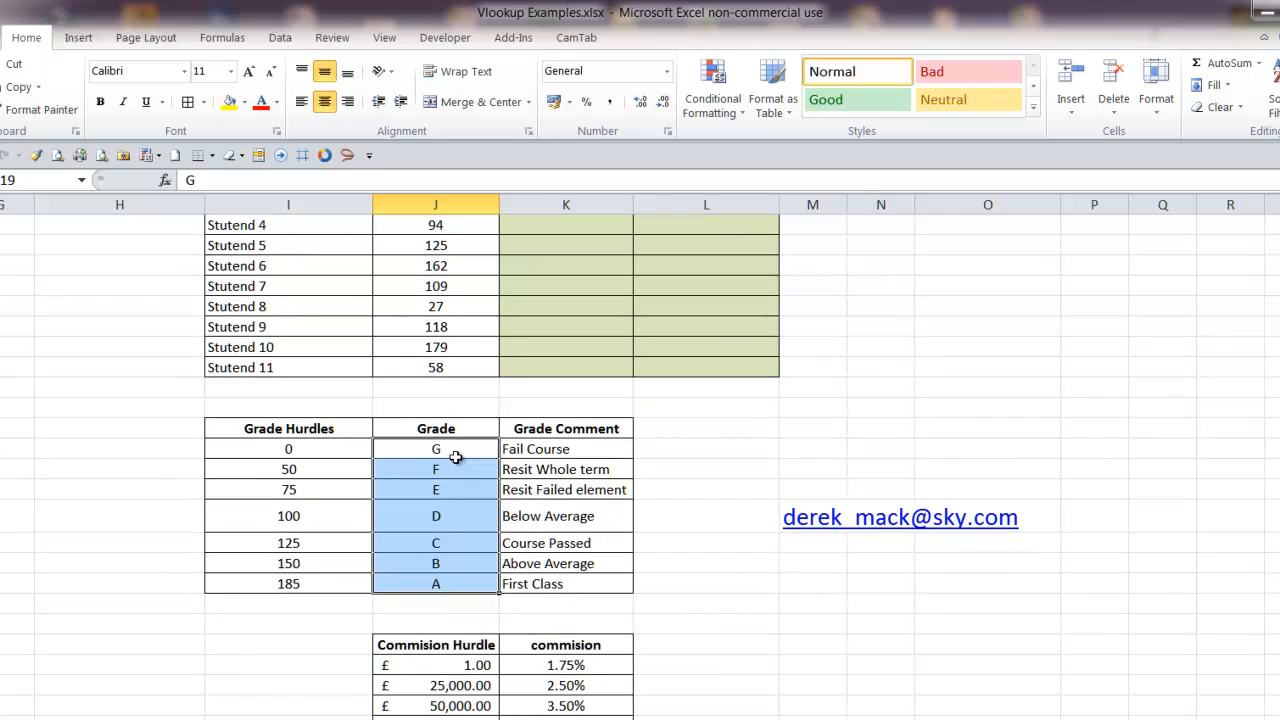
scroll(455, 457, "down", 1)
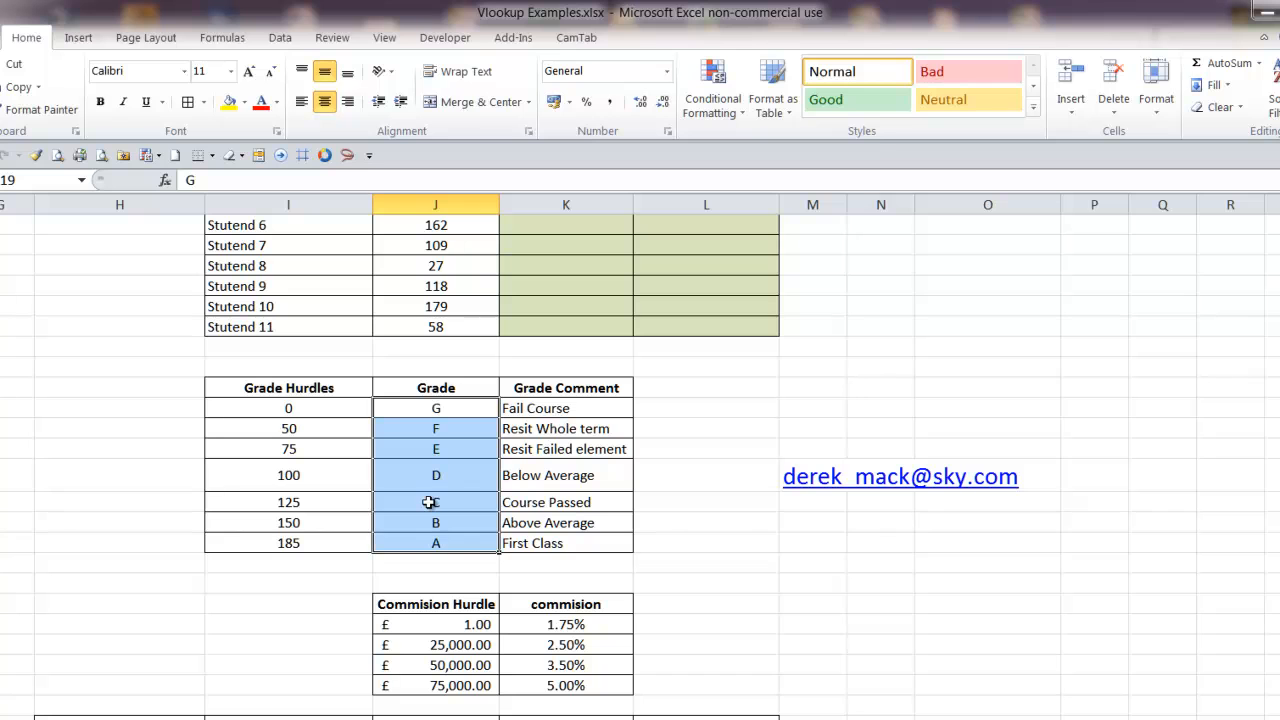
Examine the ascending Grade Hurdles column and how the 0, 50 and 75 hurdles map to their grades
left_click_drag(280, 407, 266, 543)
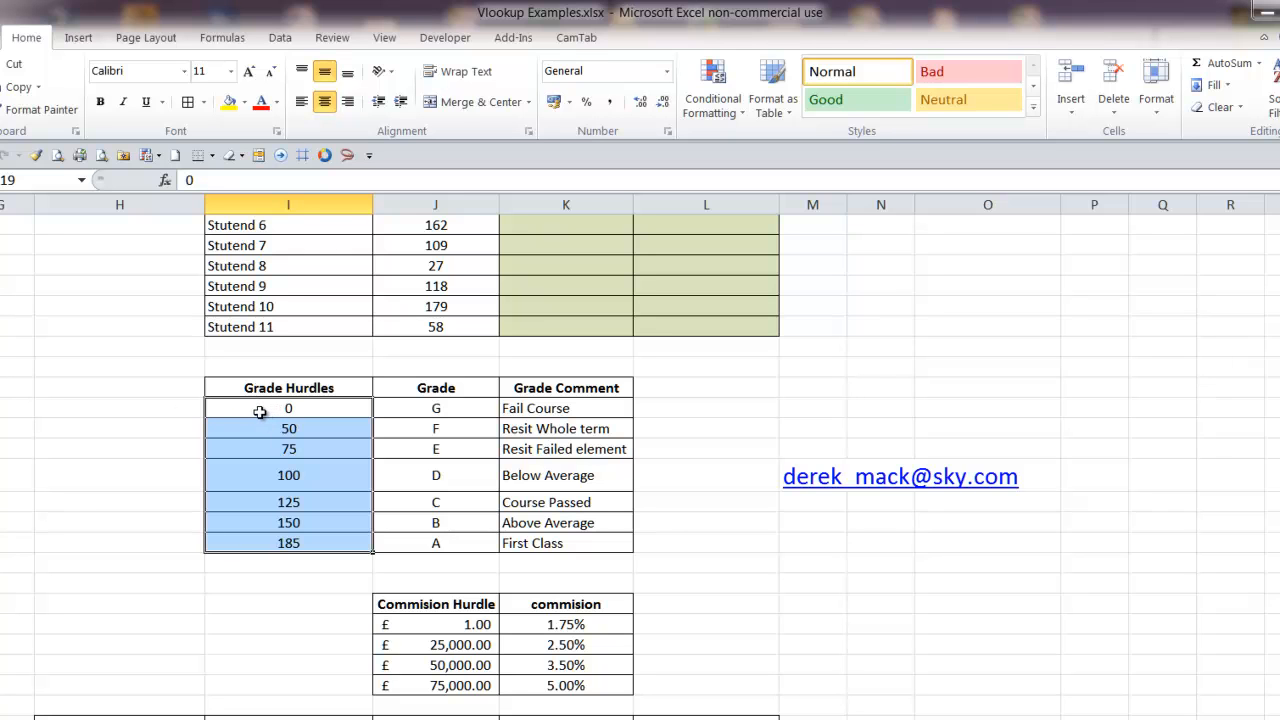
left_click(251, 411)
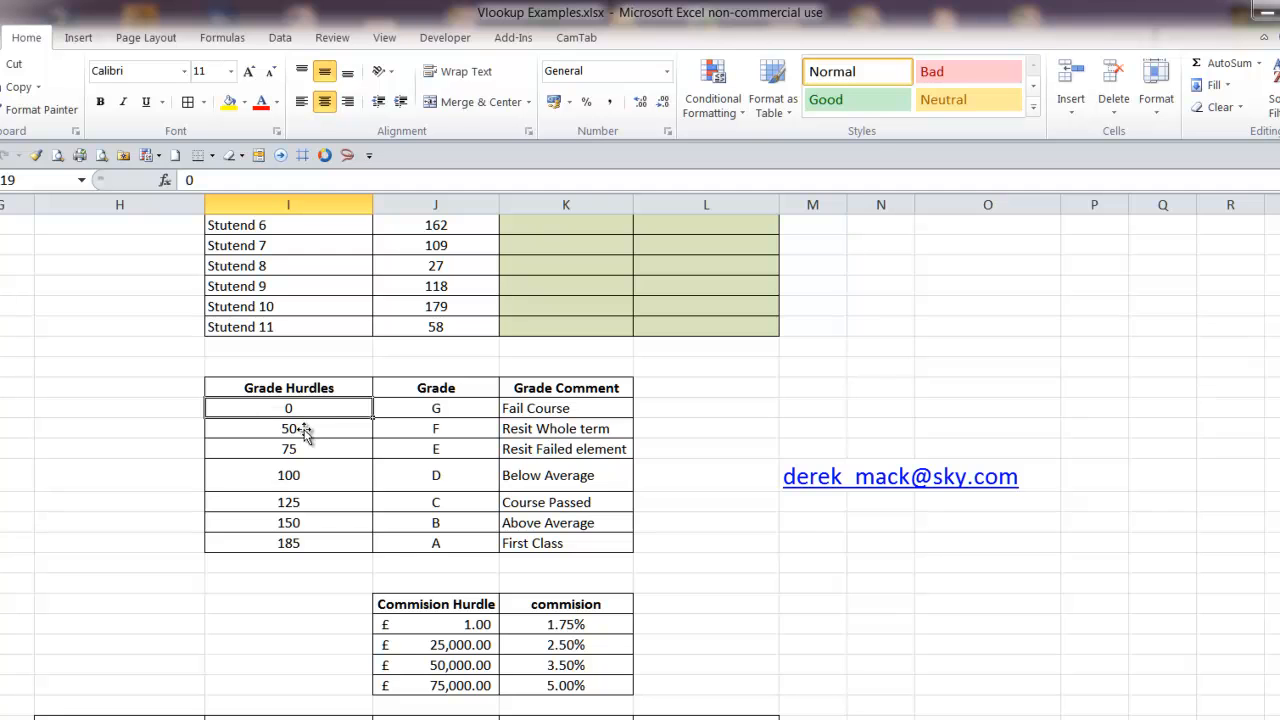
scroll(380, 369, "up", 2)
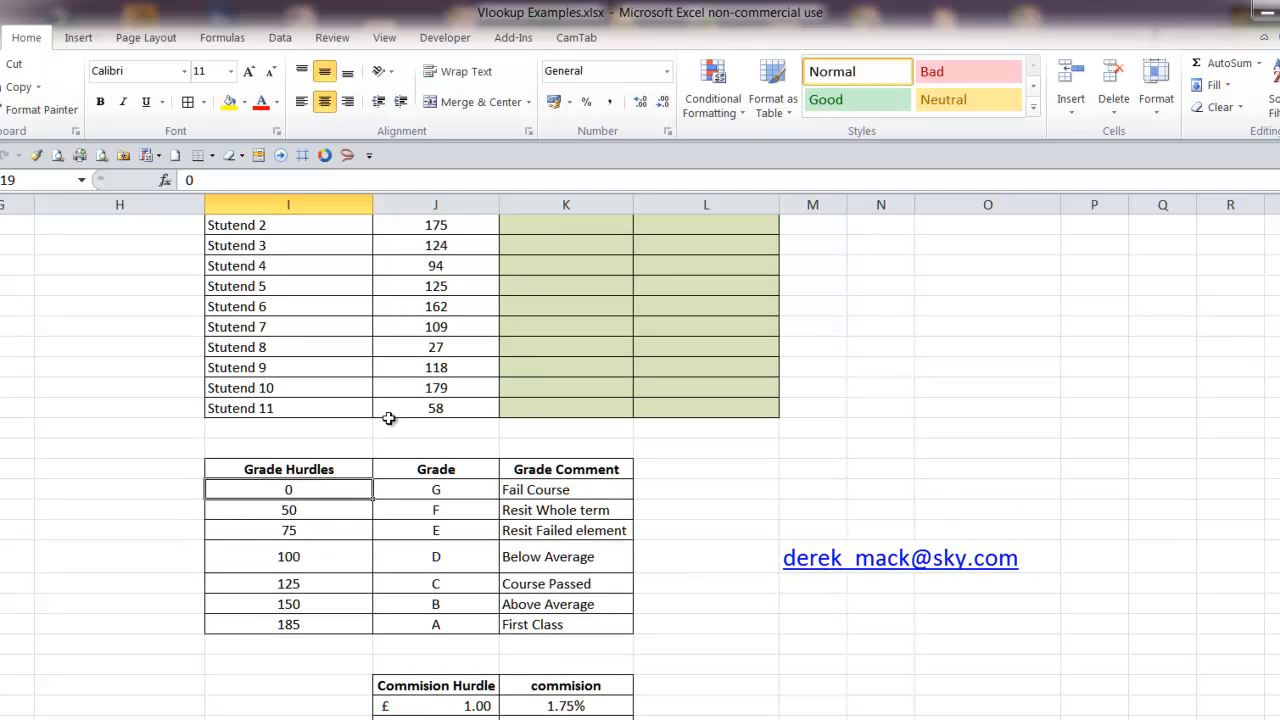
left_click(310, 513)
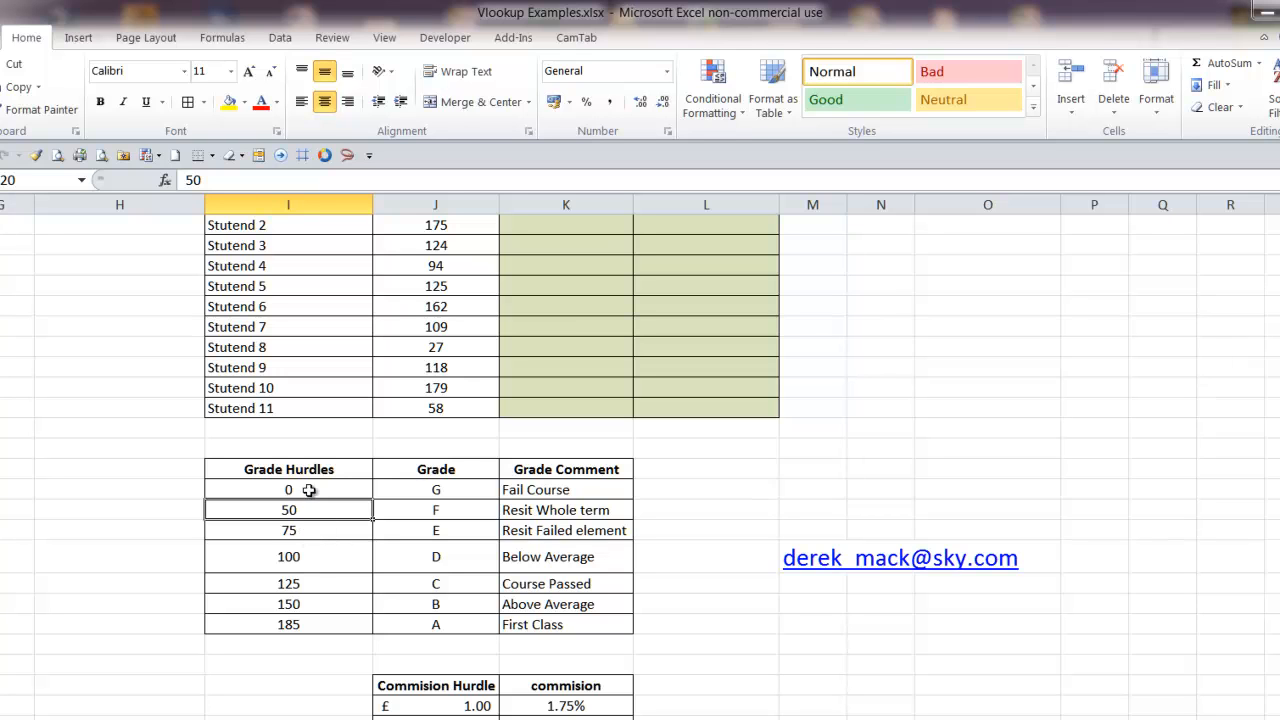
left_click_drag(267, 489, 535, 492)
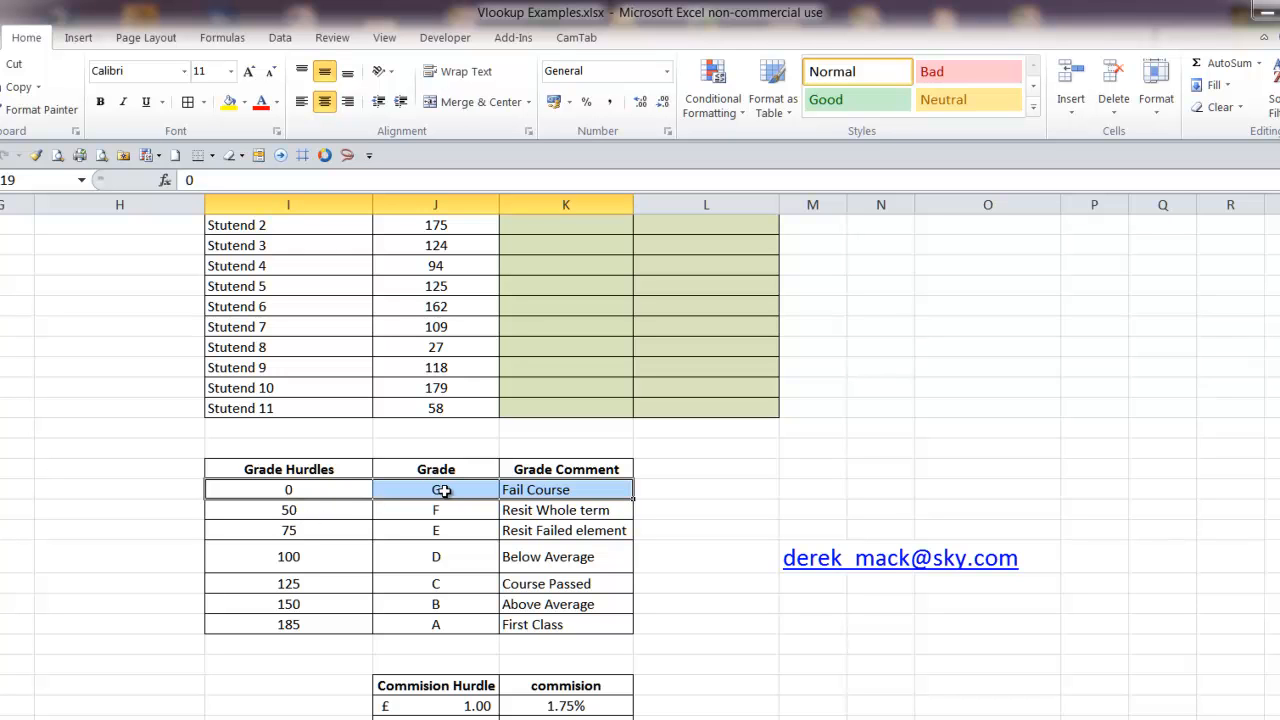
left_click(287, 510)
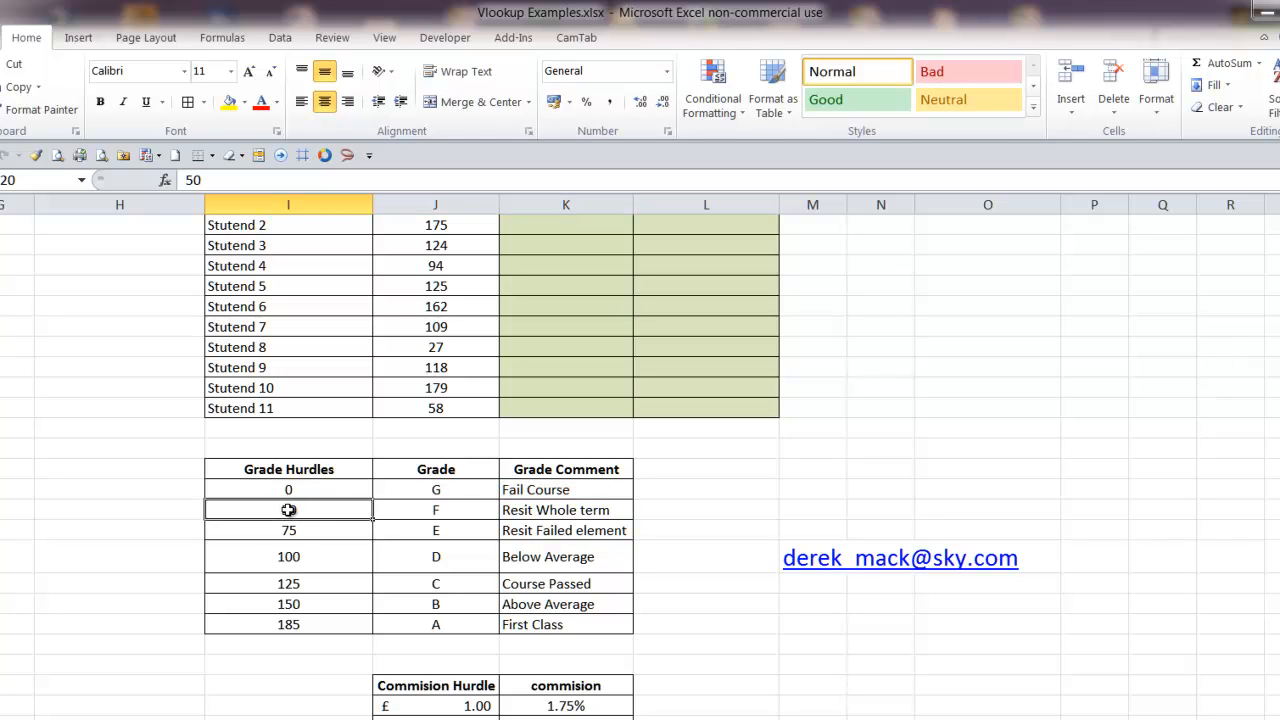
left_click_drag(307, 510, 311, 524)
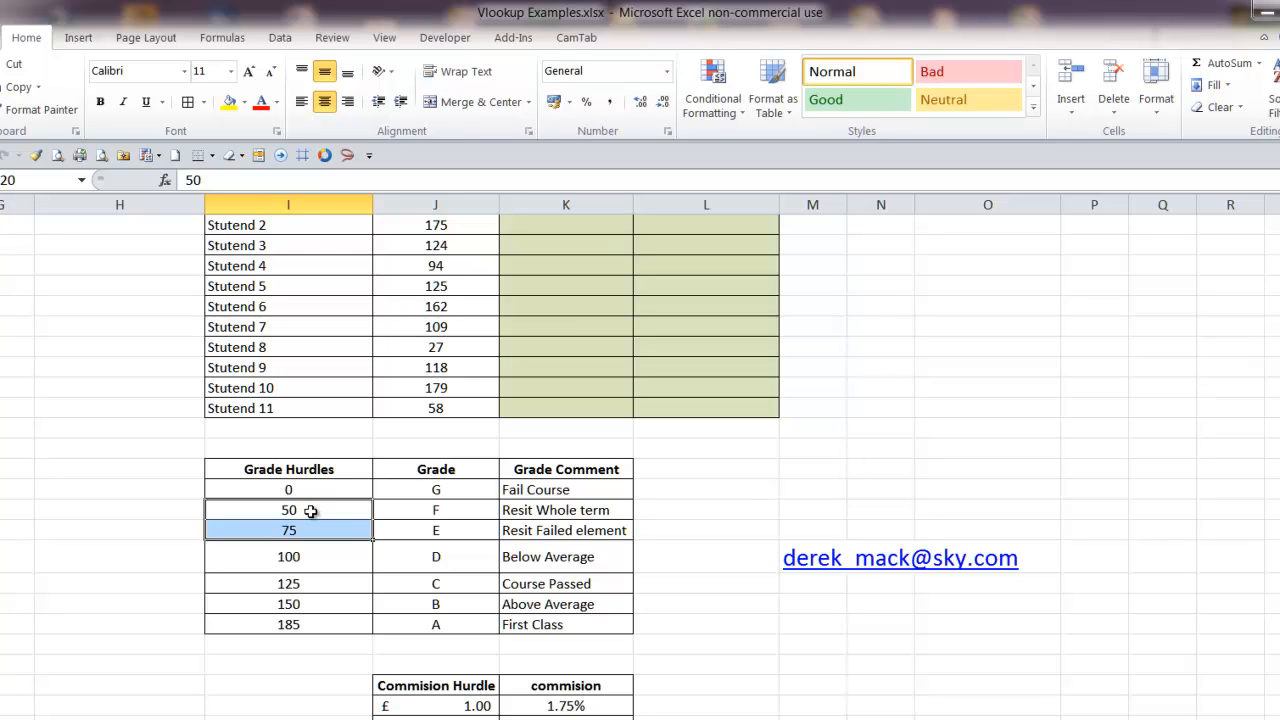
left_click_drag(314, 510, 440, 514)
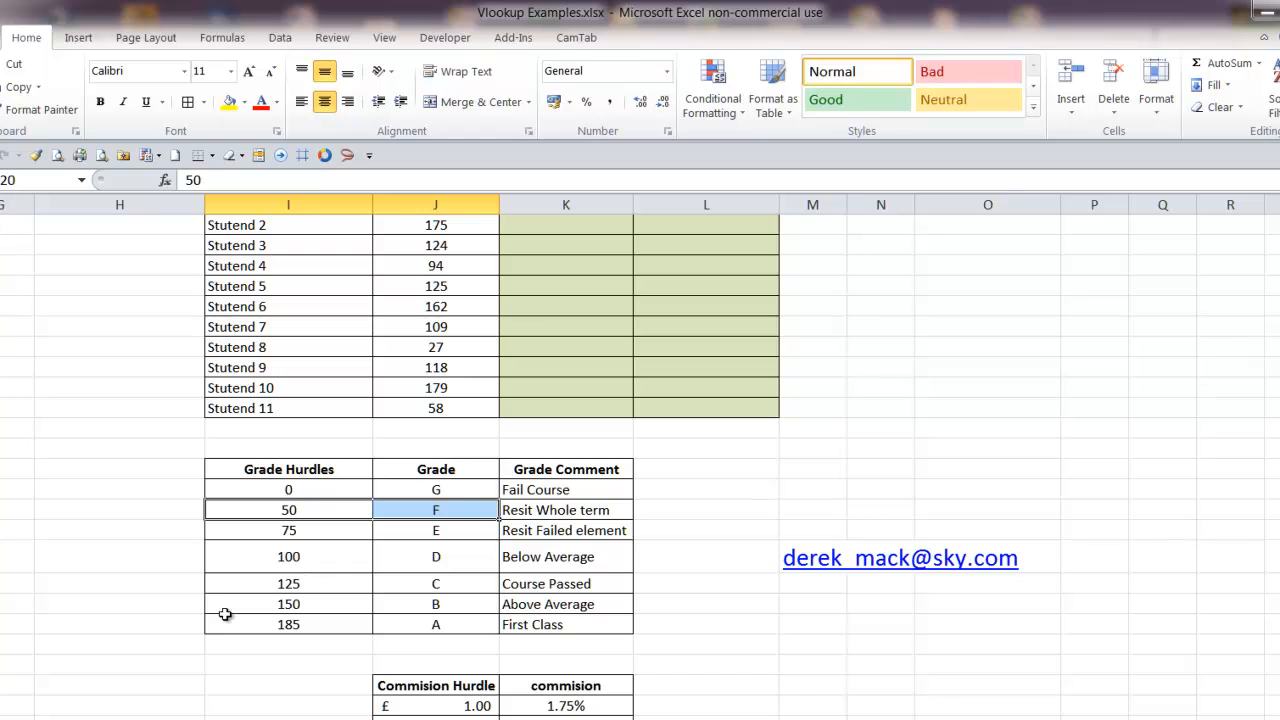
left_click(312, 534)
key("shift+Right")
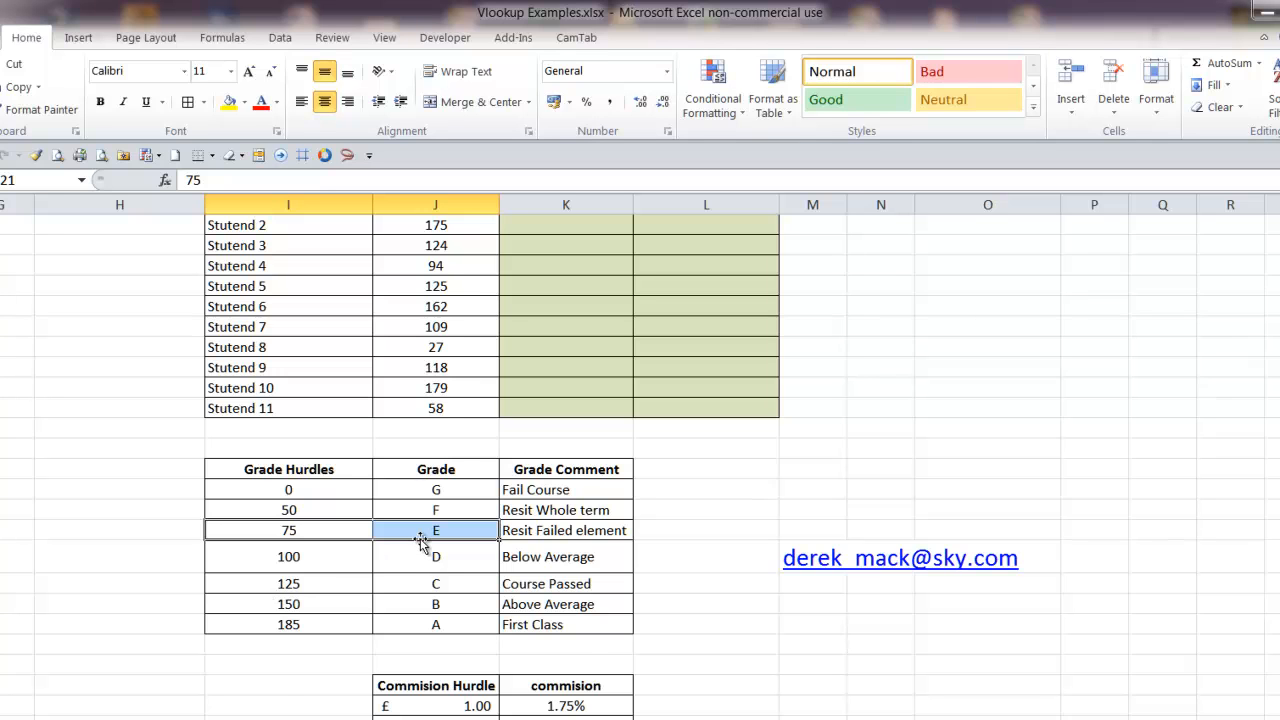
Compare the first two students' test scores in J5 and J6 with the grade hurdles
scroll(420, 538, "up", 2)
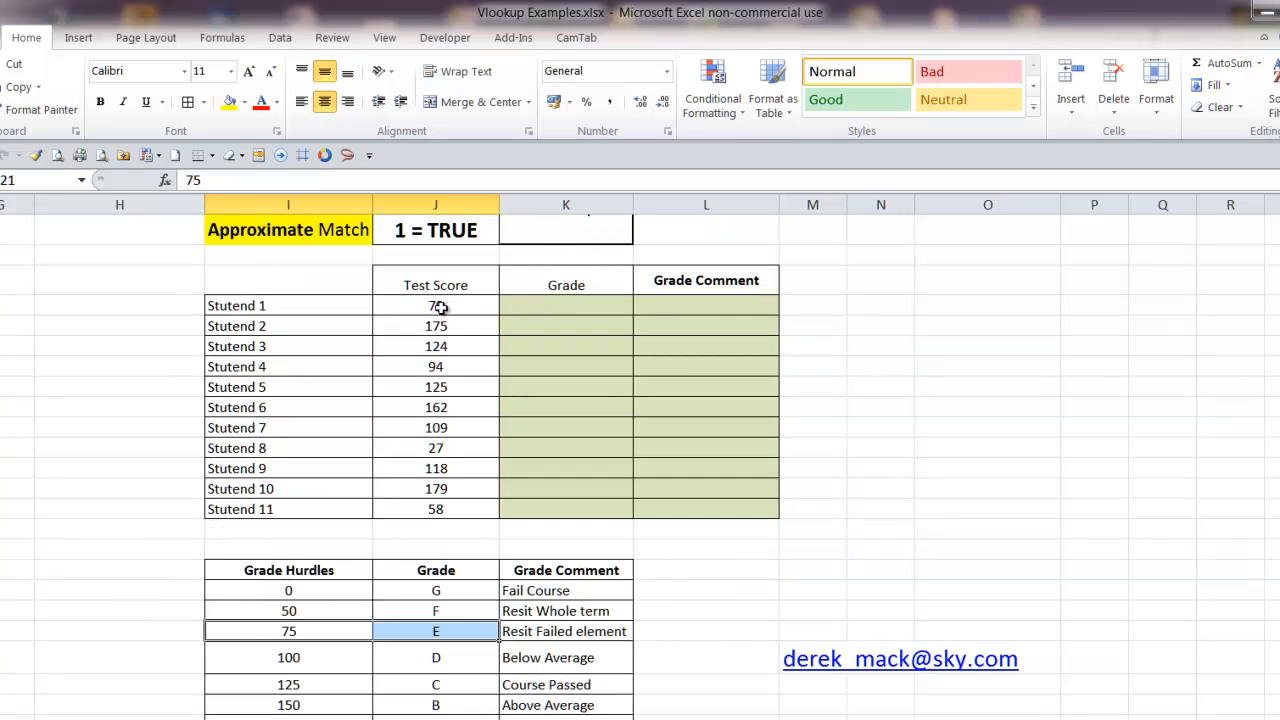
left_click(438, 306)
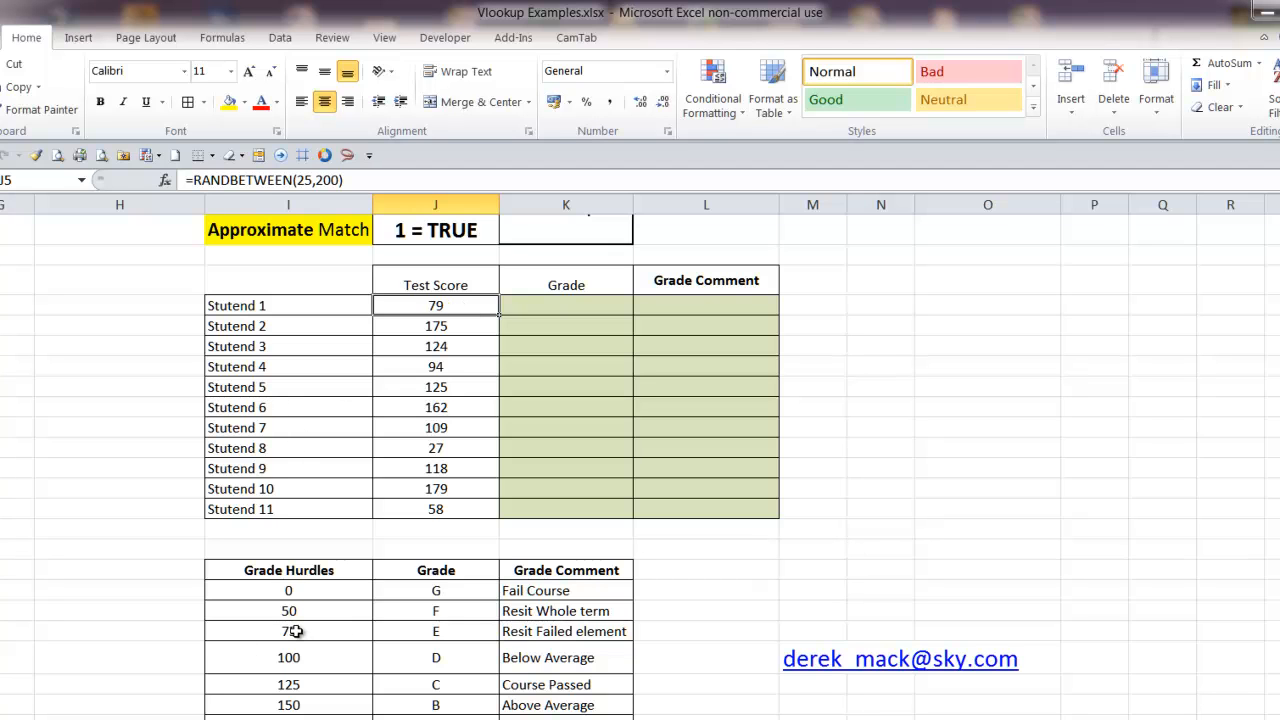
left_click(432, 327)
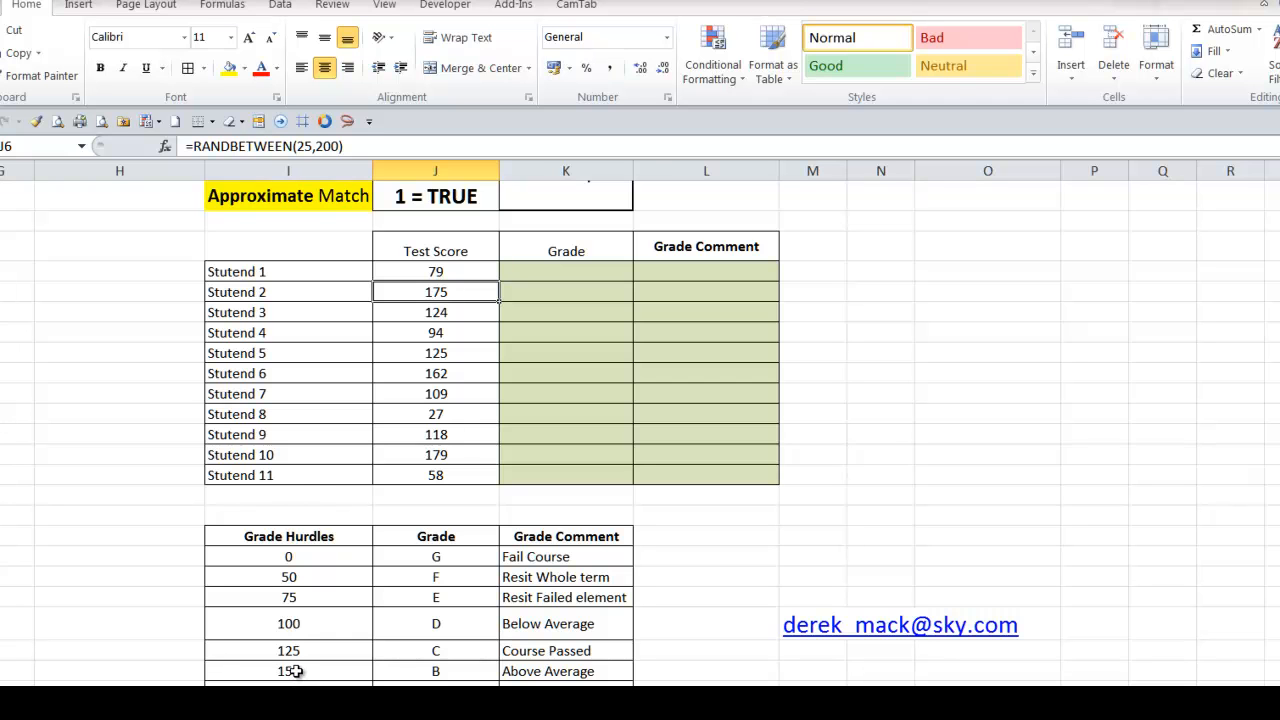
scroll(296, 671, "down", 2)
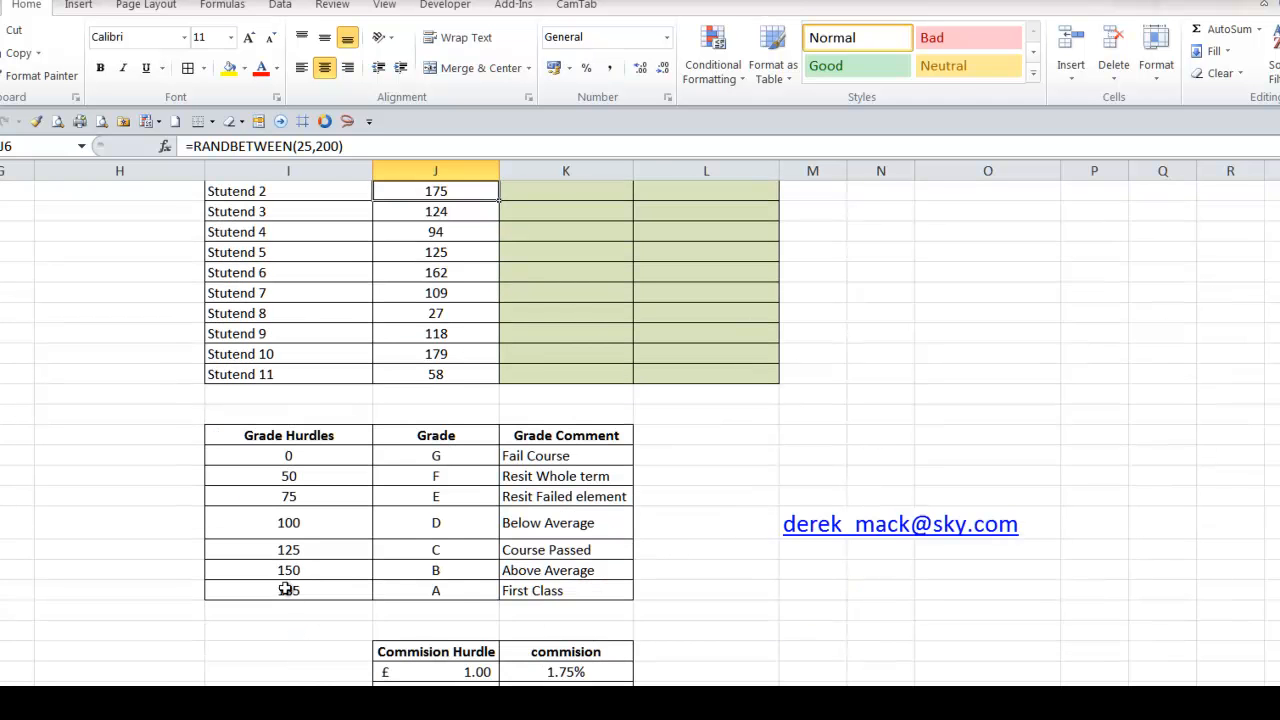
scroll(286, 590, "up", 1)
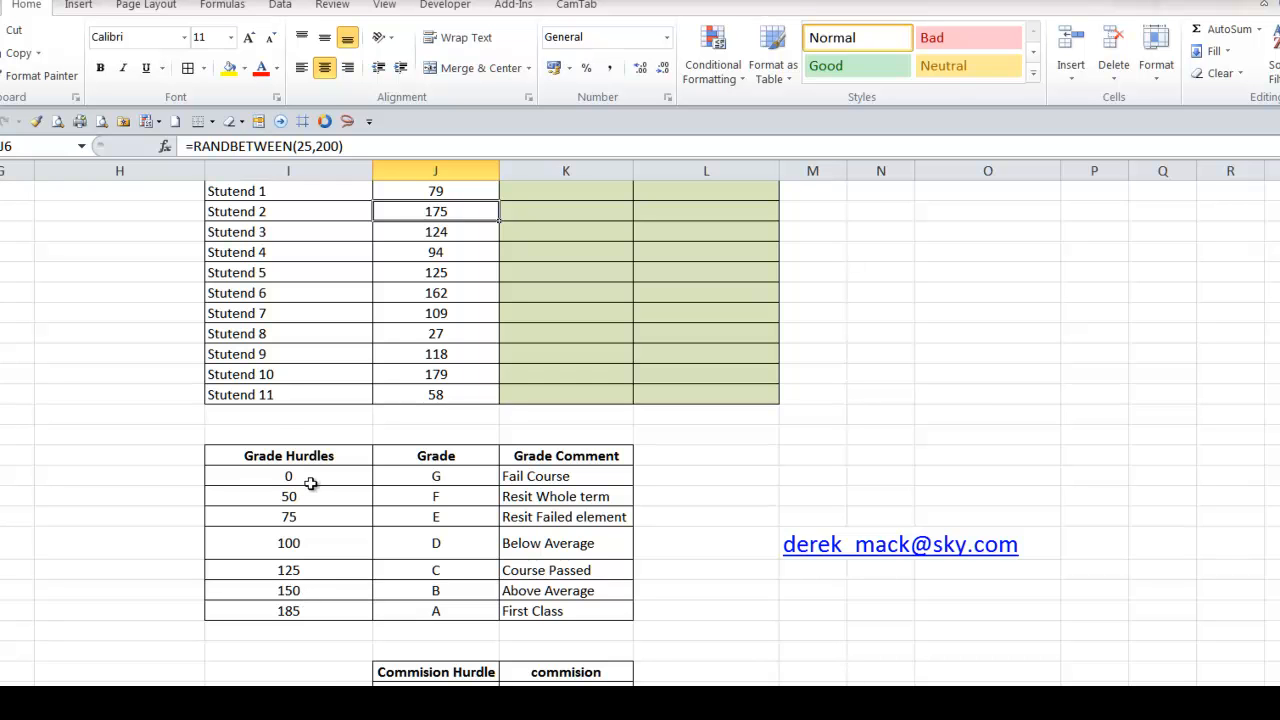
scroll(355, 569, "up", 2)
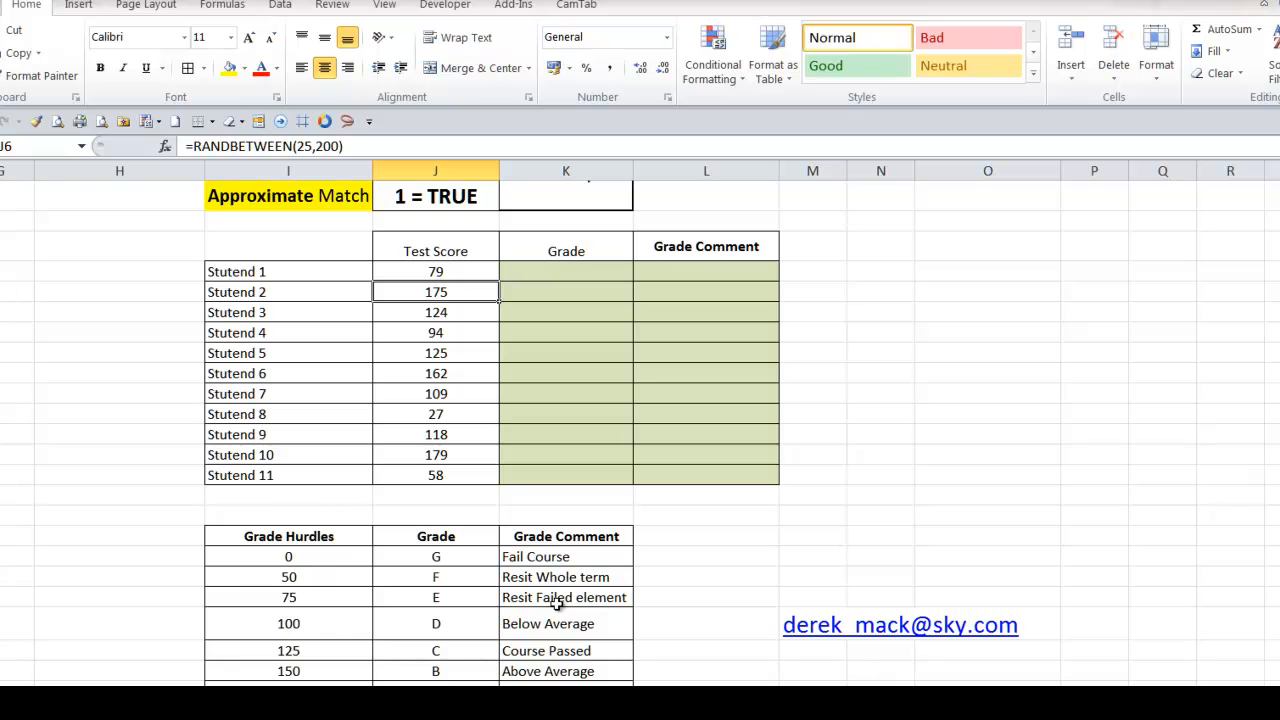
Start a VLOOKUP formula in K5 with the first student's test score as the lookup value, locking only its column as $J5
left_click(570, 272)
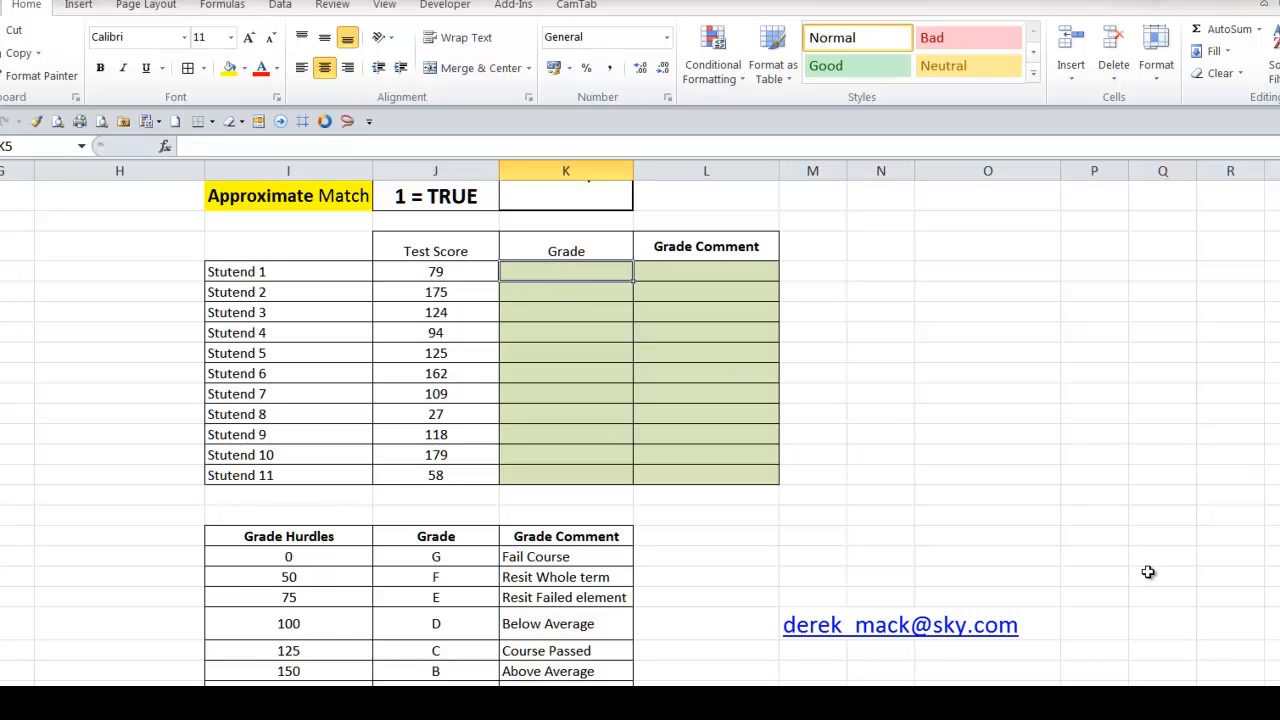
type("=vlook")
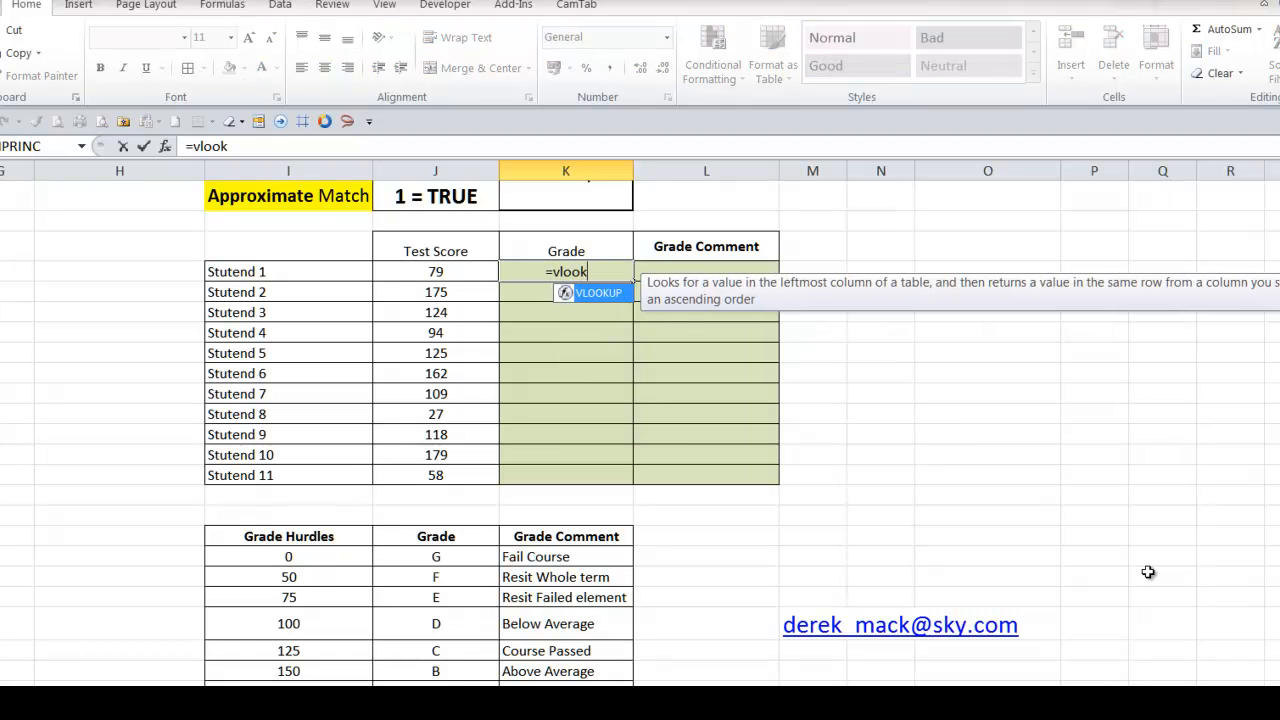
key("Tab")
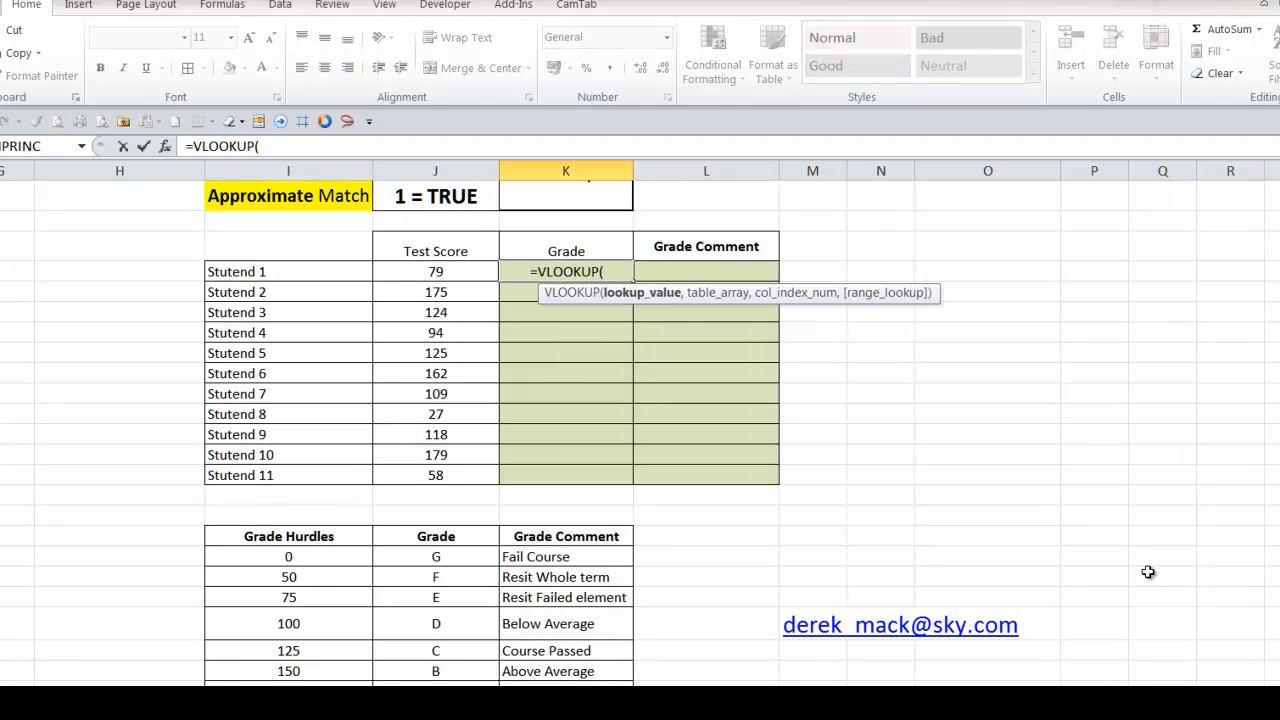
key("Left")
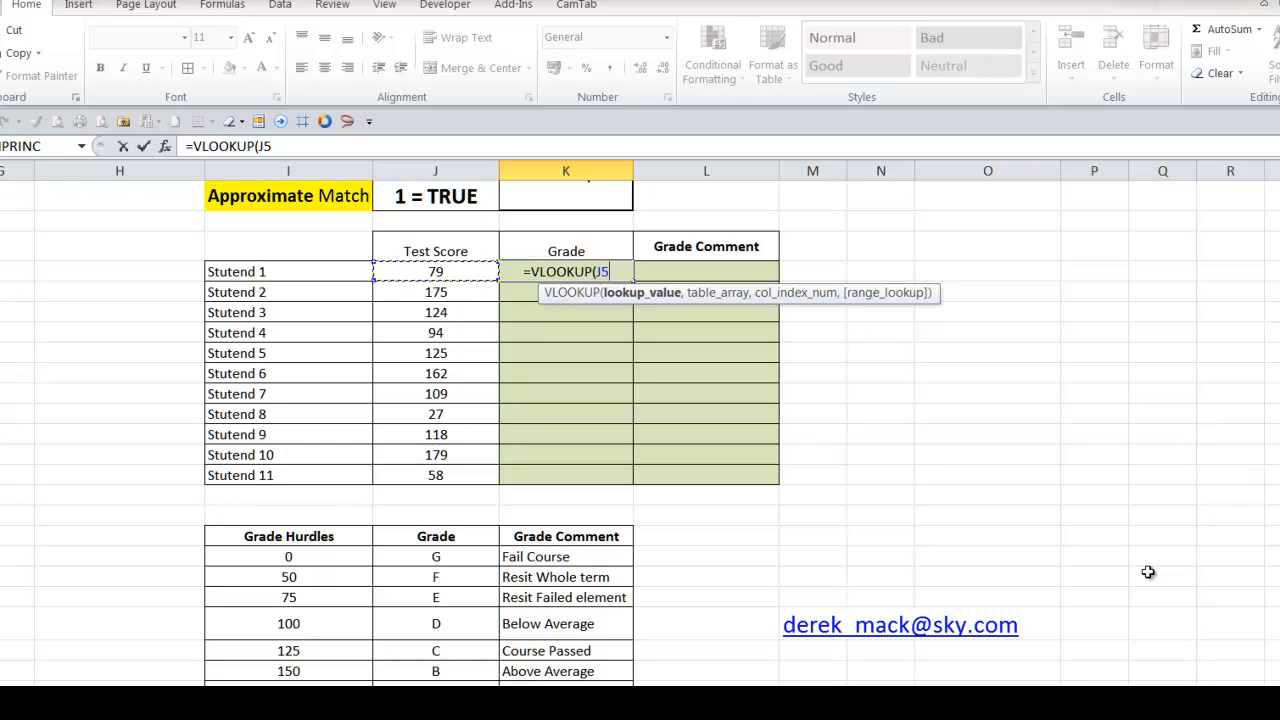
key("F4")
key("F4")
key("F4")
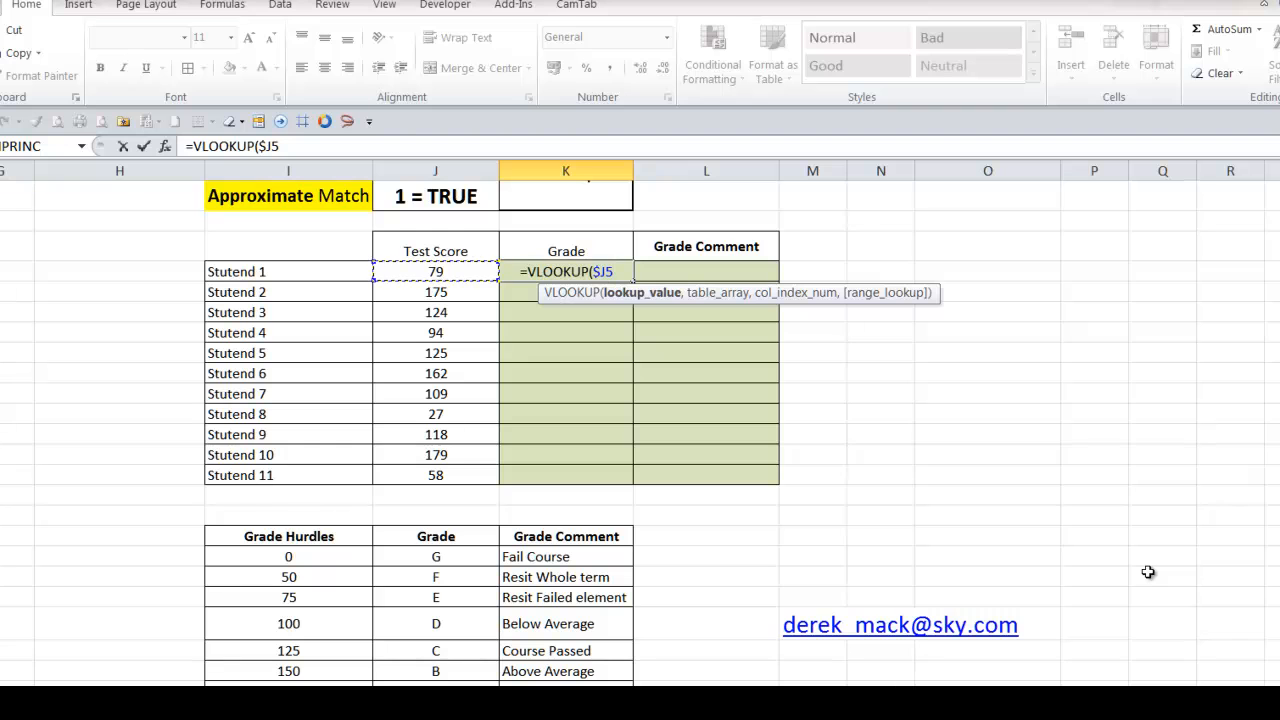
type(",")
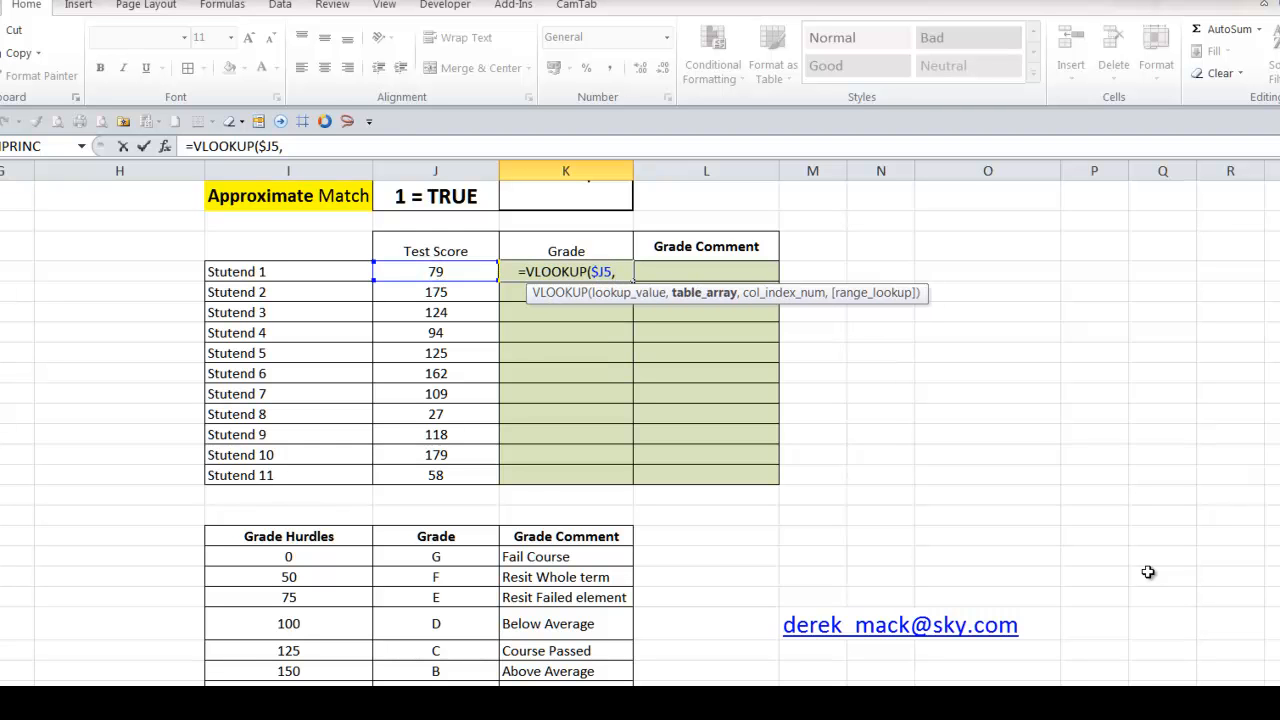
Supply the named range GradeTable as the table array and 2 as the column index in the K5 formula
key("F3")
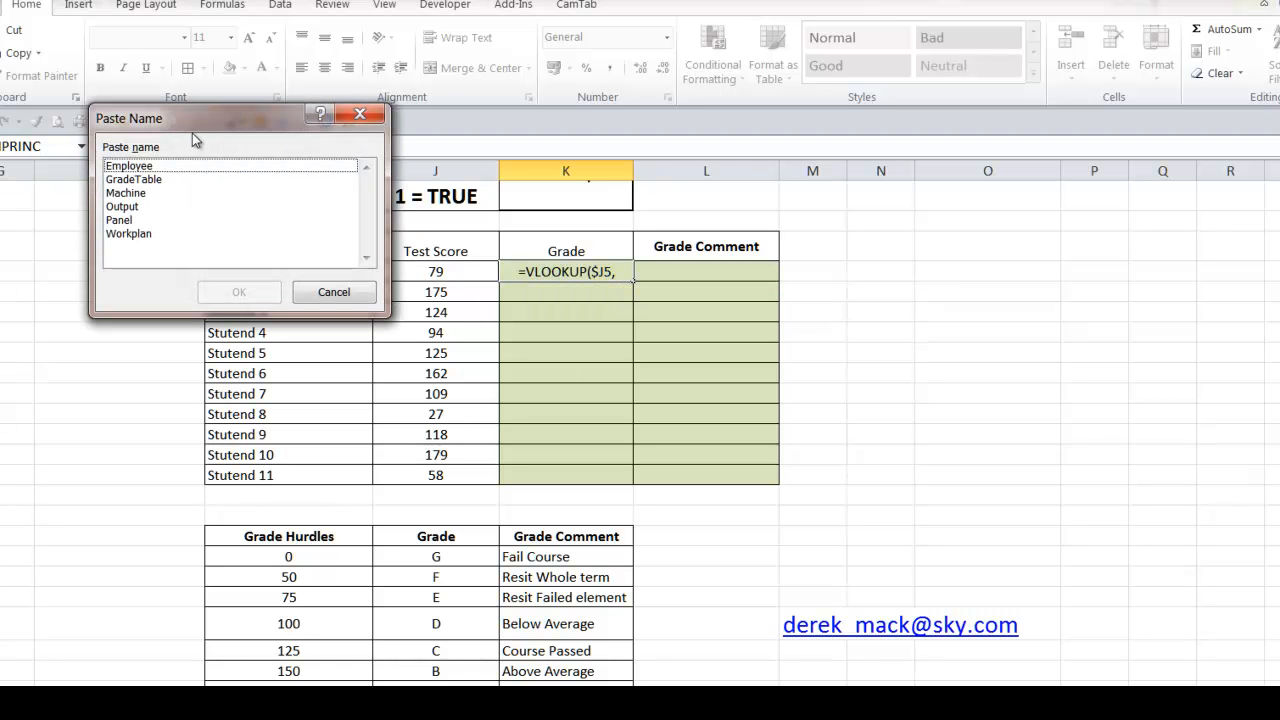
left_click(172, 179)
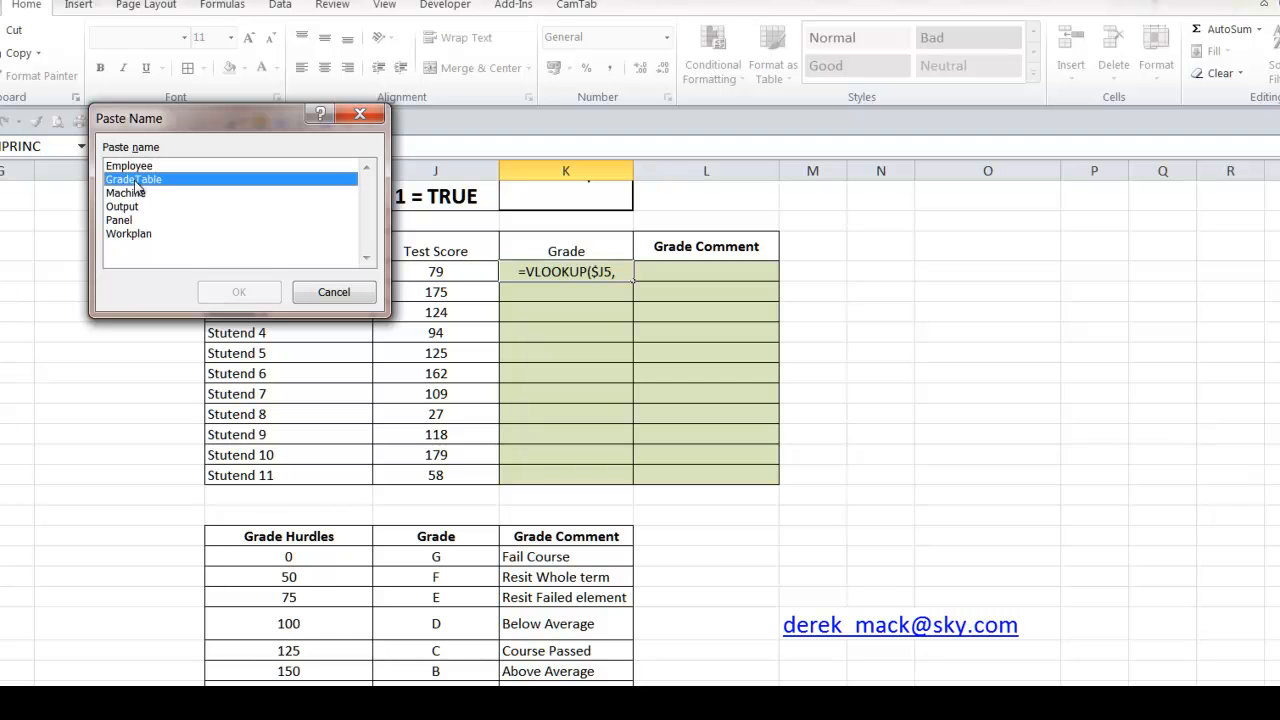
left_click(239, 291)
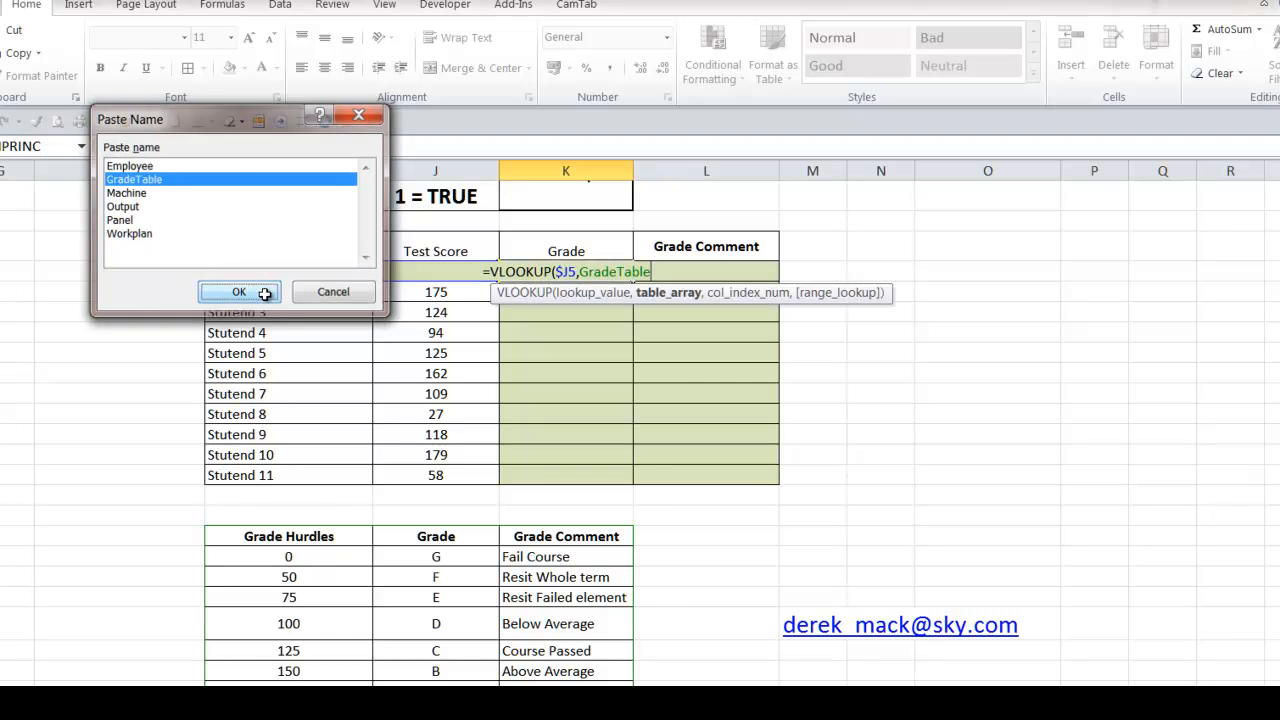
type(",")
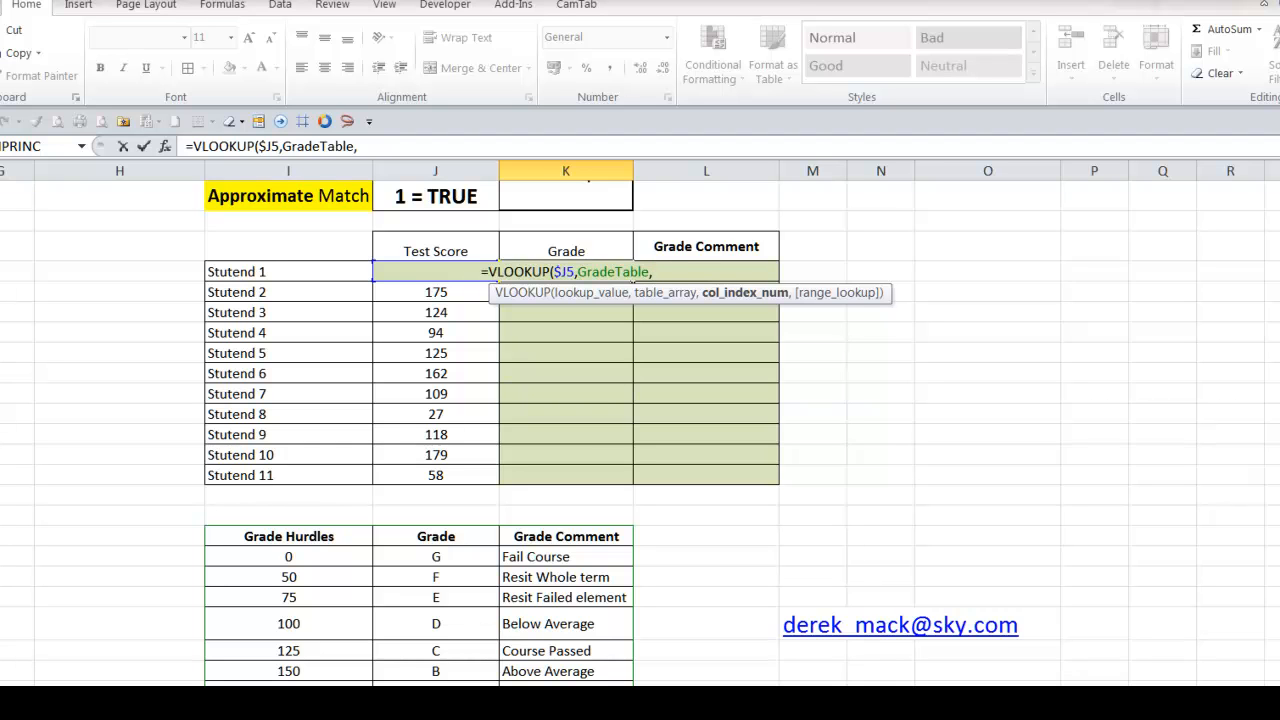
type("2")
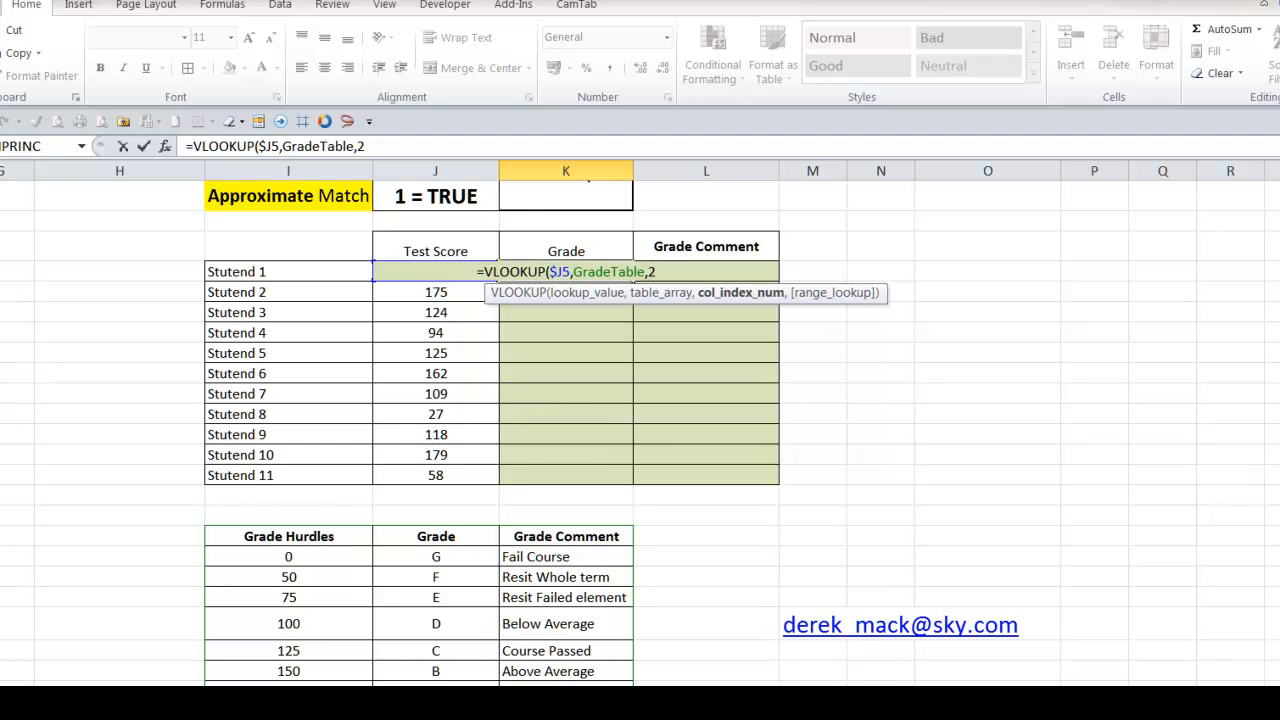
type(",")
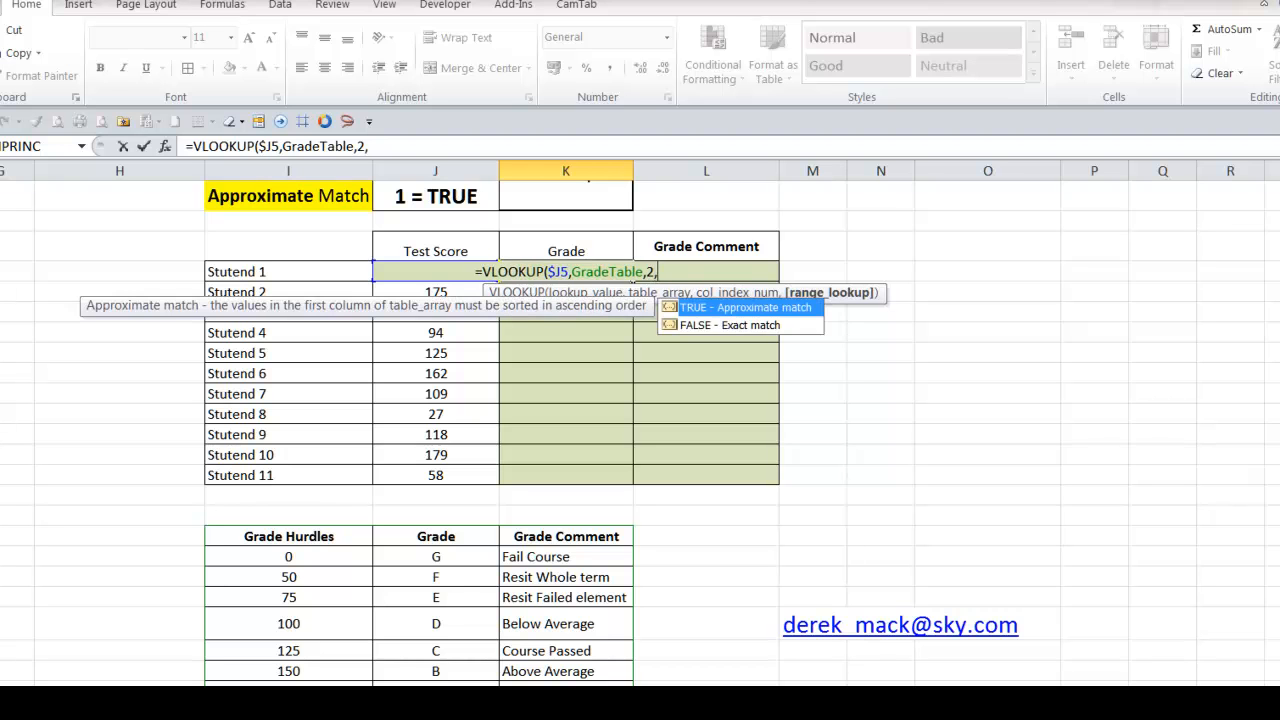
Try ending the K5 formula with a range_lookup argument of 1 for approximate match
scroll(1043, 664, "up", 1)
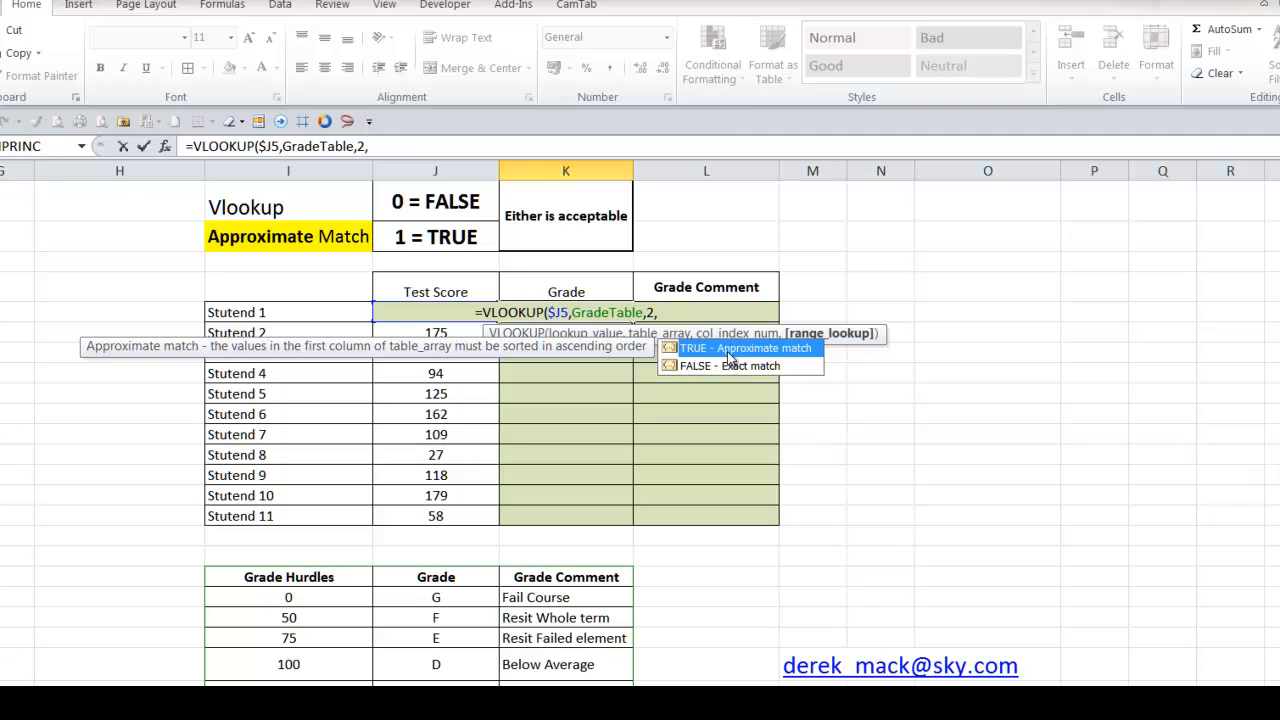
type("1")
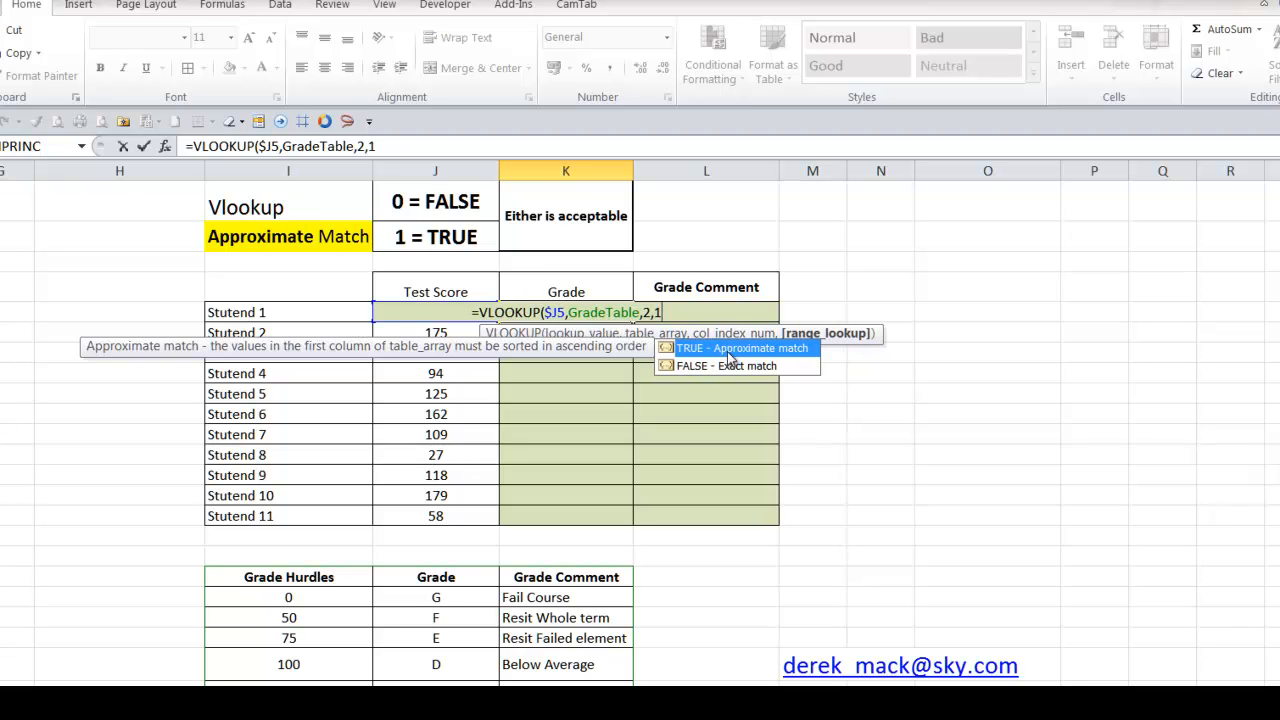
type(")")
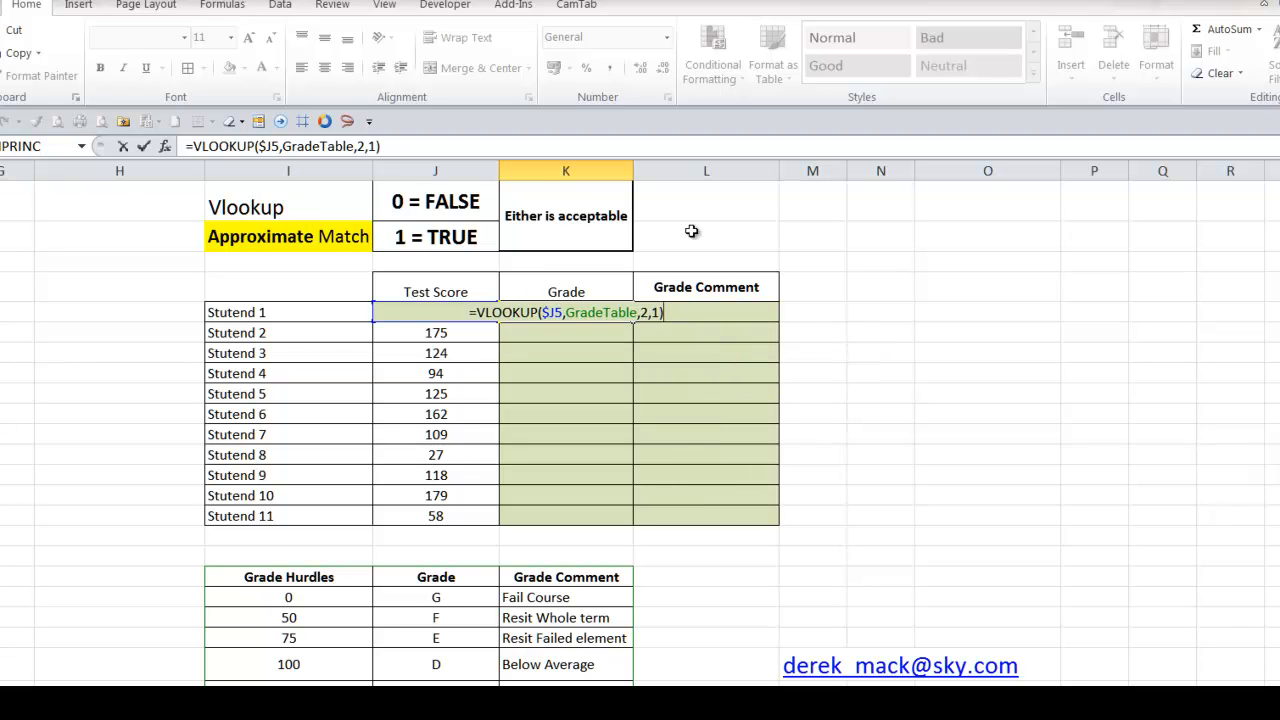
Remove the optional range_lookup argument and enter the K5 formula as =VLOOKUP($J5,GradeTable,2)
key("BackSpace")
key("BackSpace")
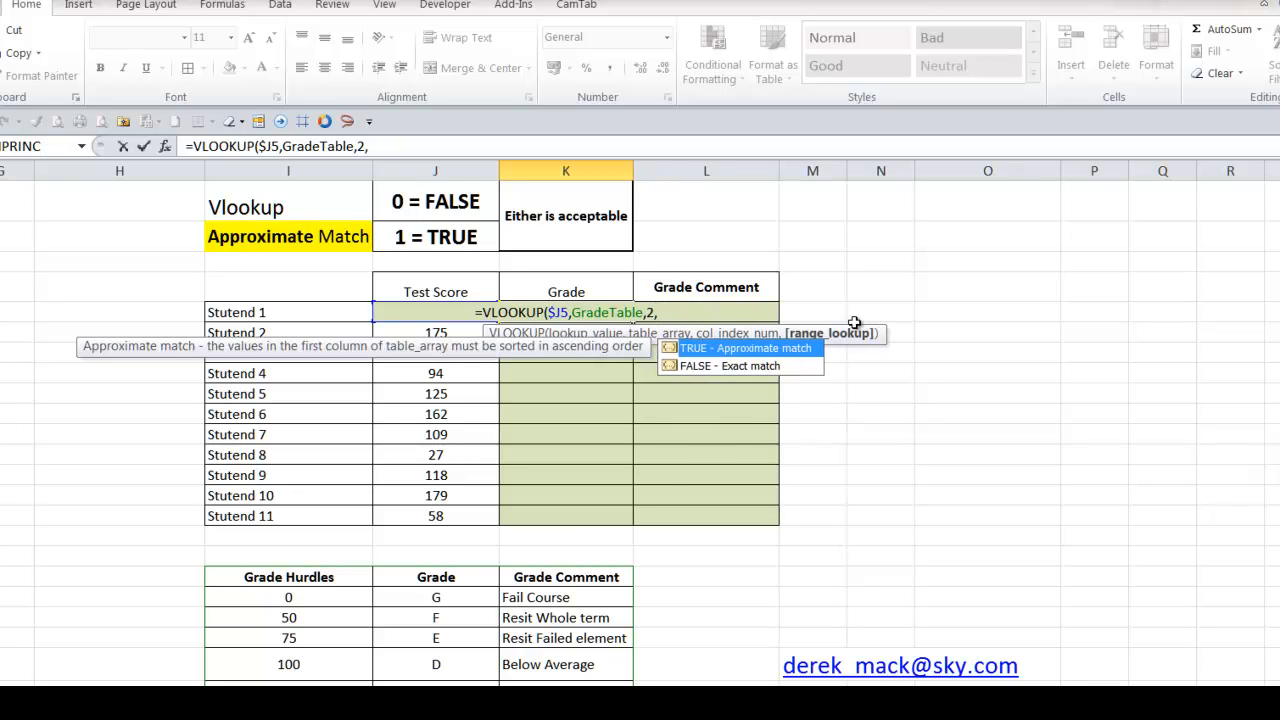
key("BackSpace")
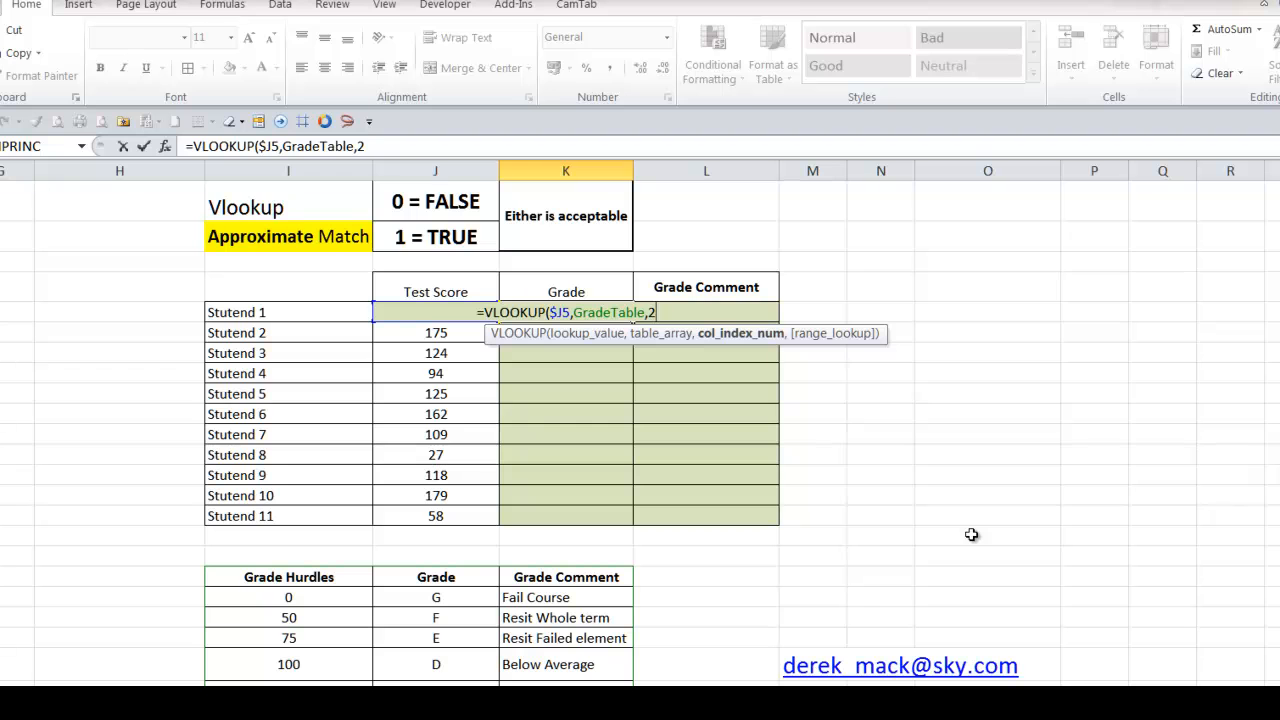
type(")")
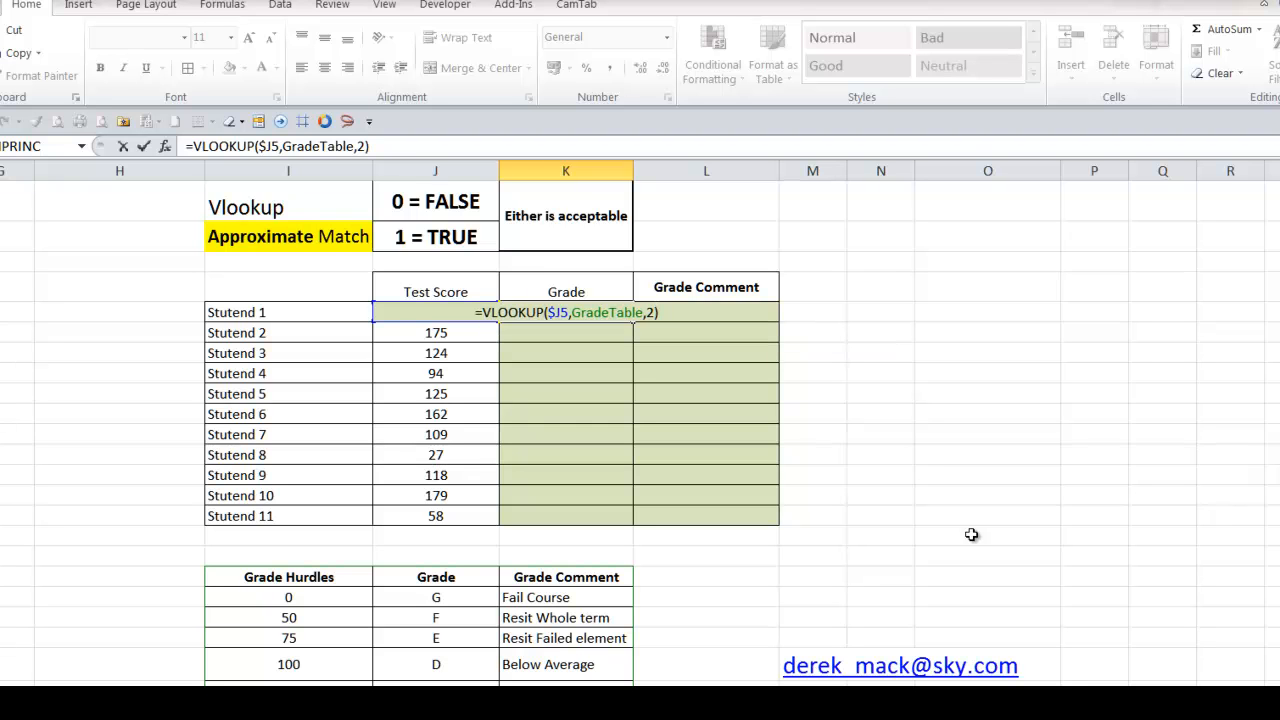
key("Return")
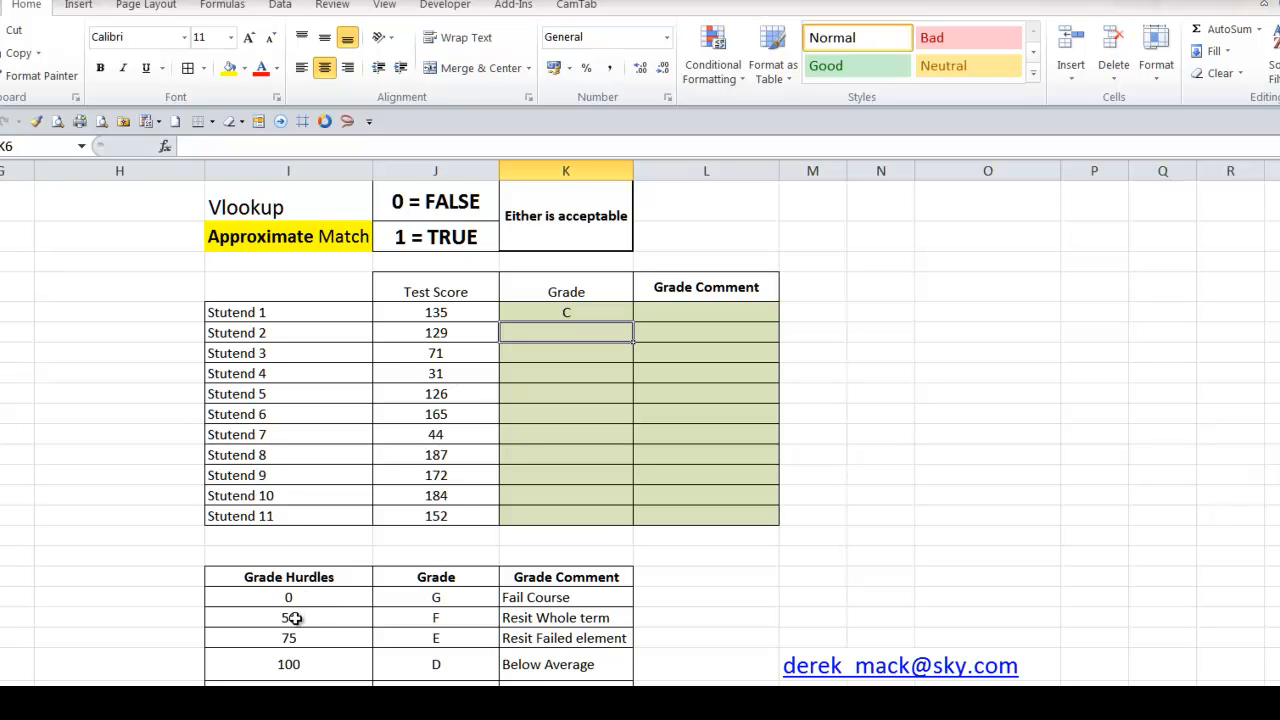
Set the grade C hurdle in I23 of the grade table to 135
scroll(300, 670, "down", 2)
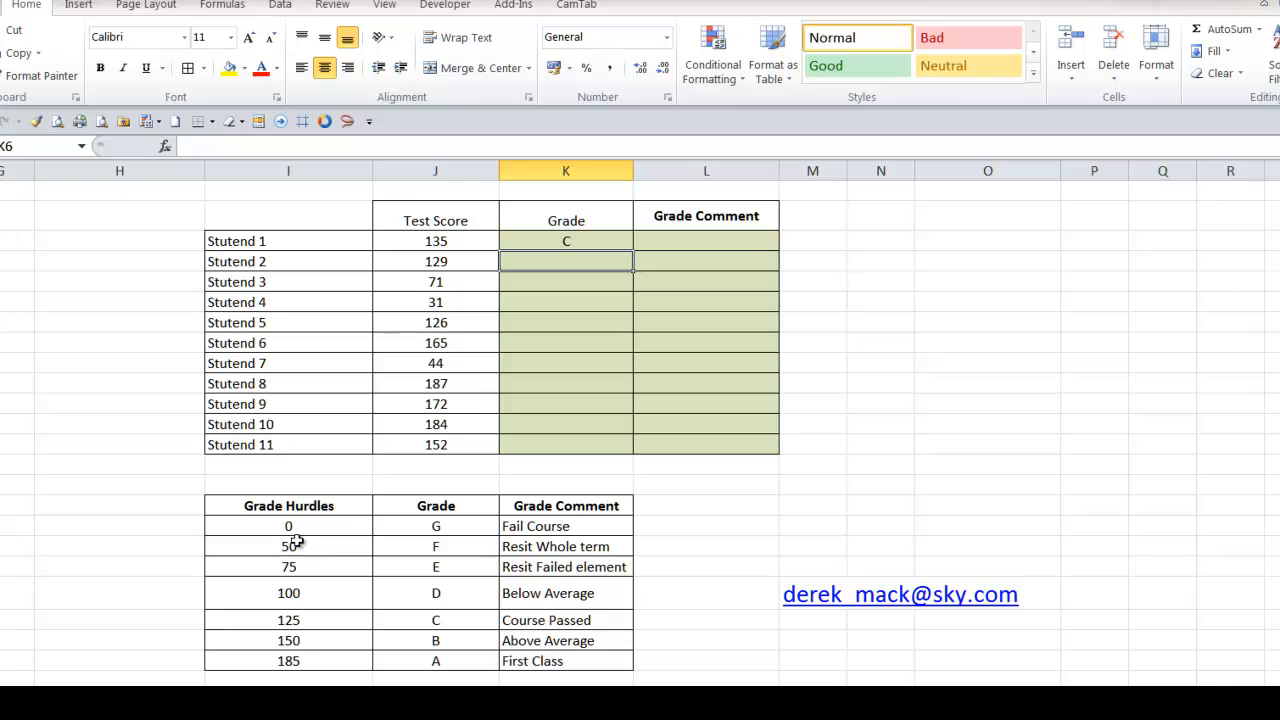
left_click(280, 621)
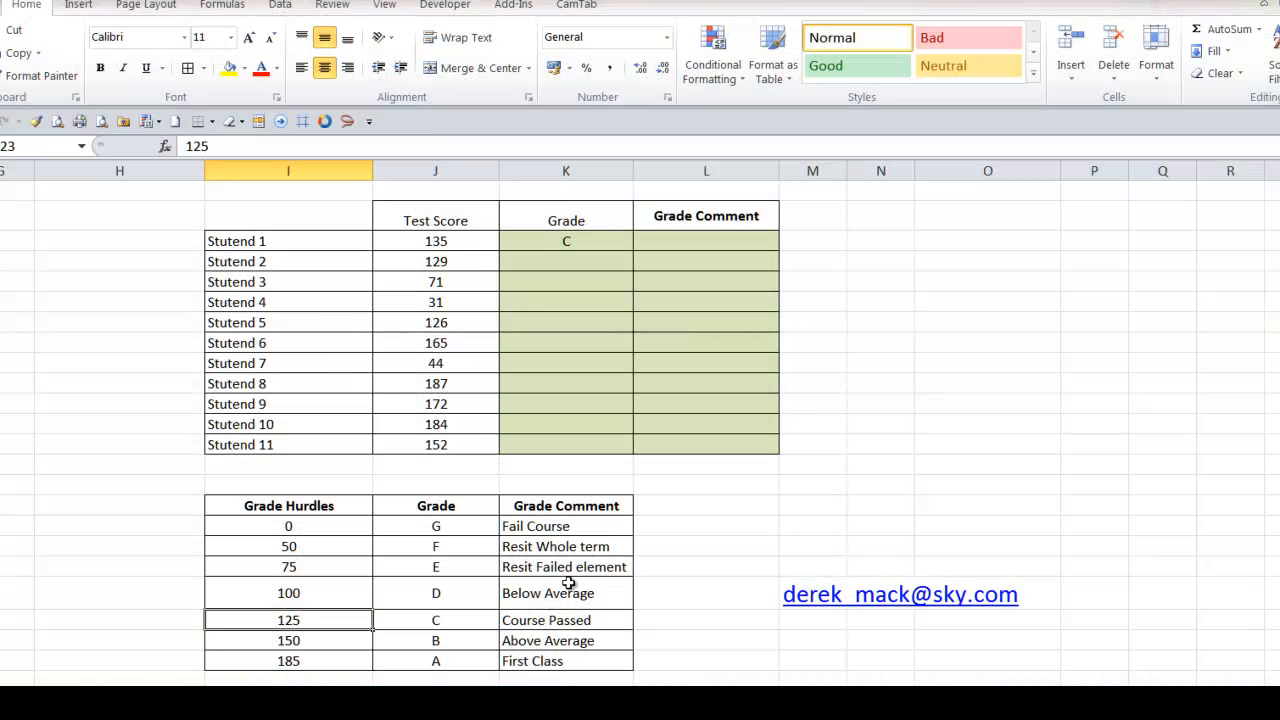
type("135")
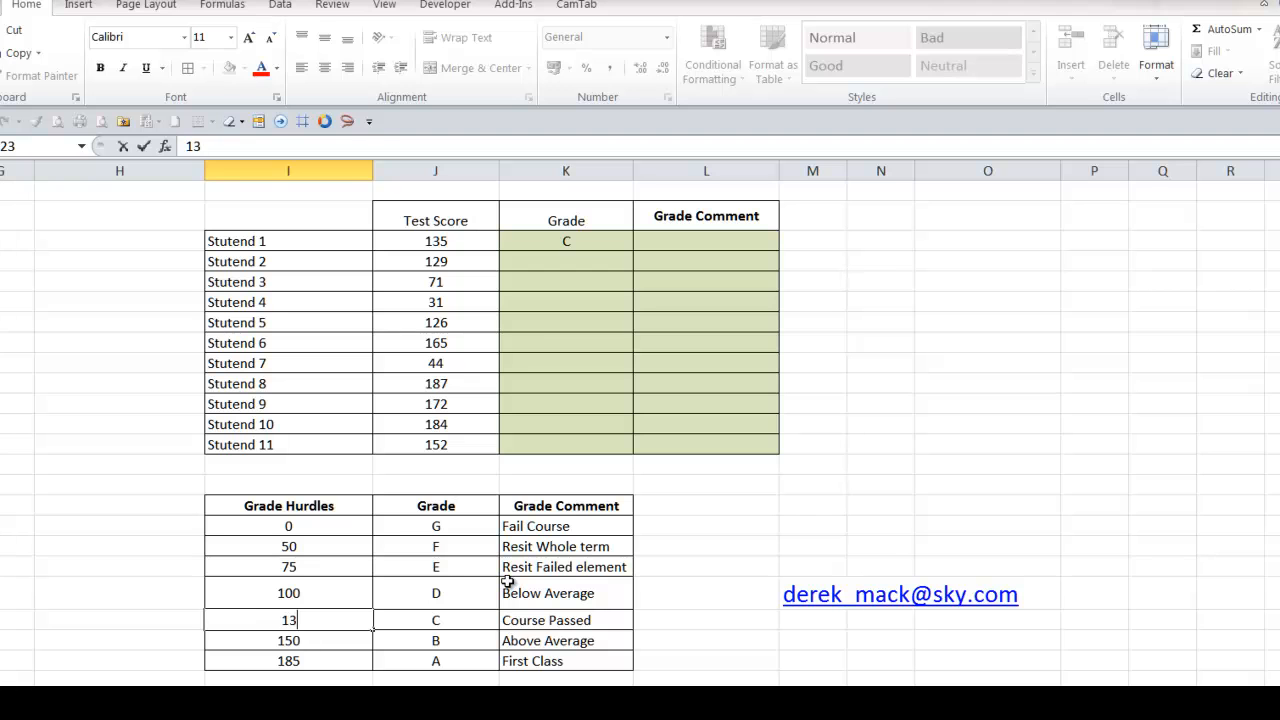
key("Return")
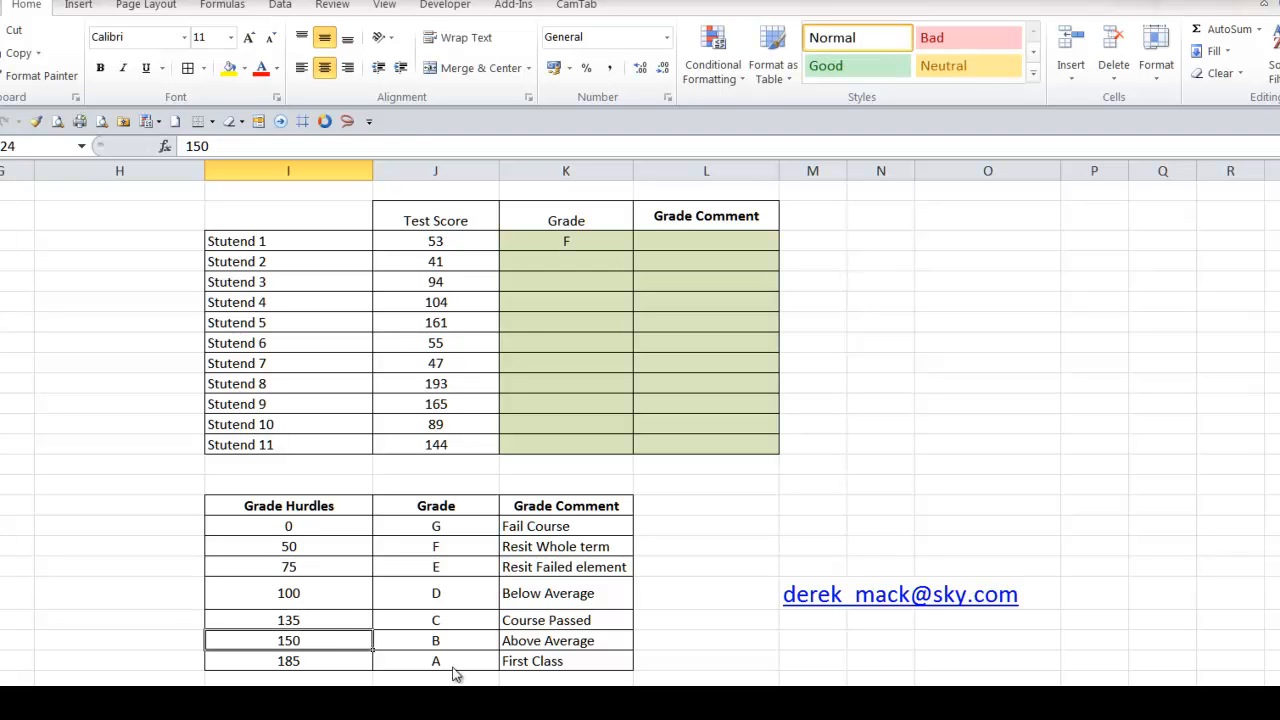
Overwrite the first student's test score in J5 with 135 and compare it with the grade C hurdle row
left_click(453, 241)
type("135")
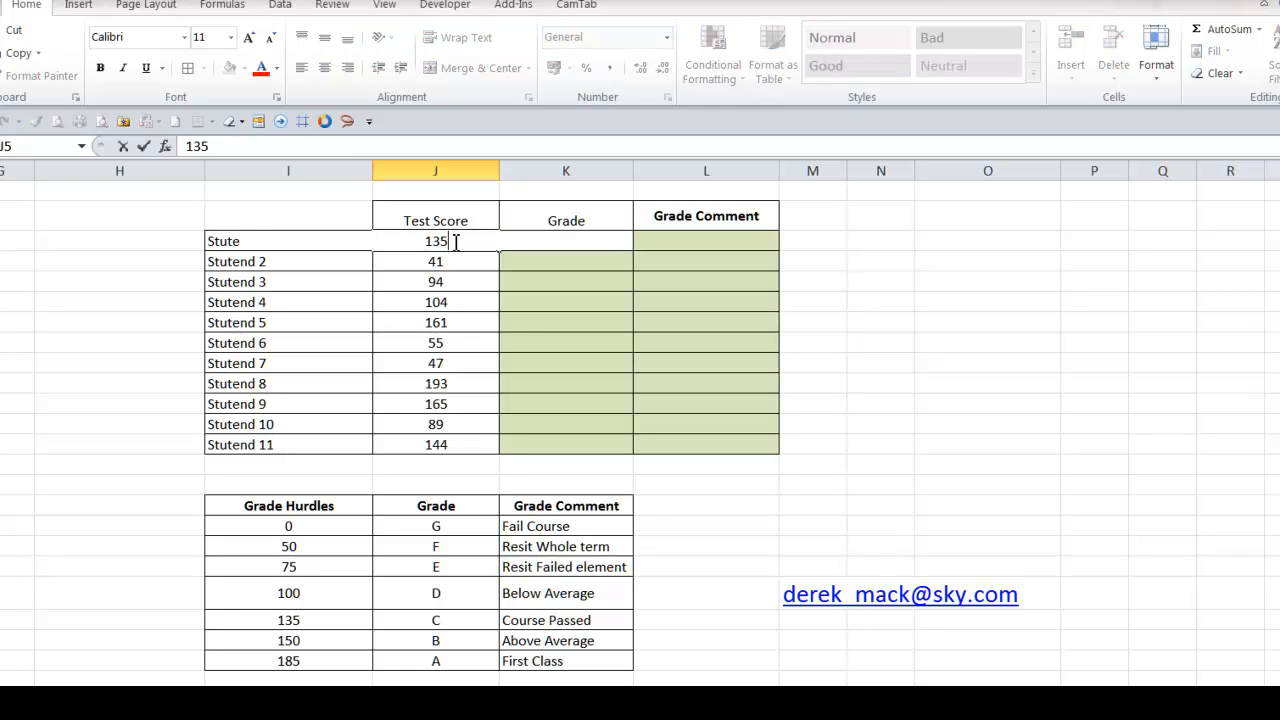
key("Return")
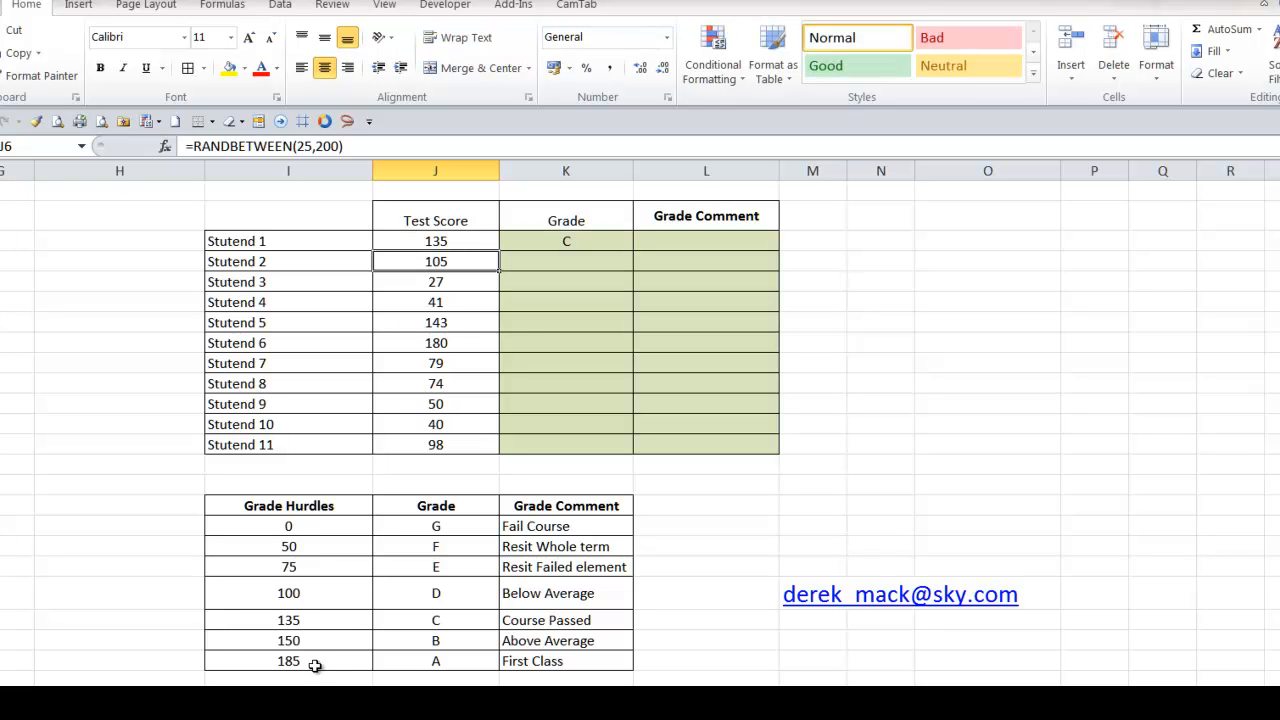
left_click(361, 620)
left_click_drag(361, 620, 395, 621)
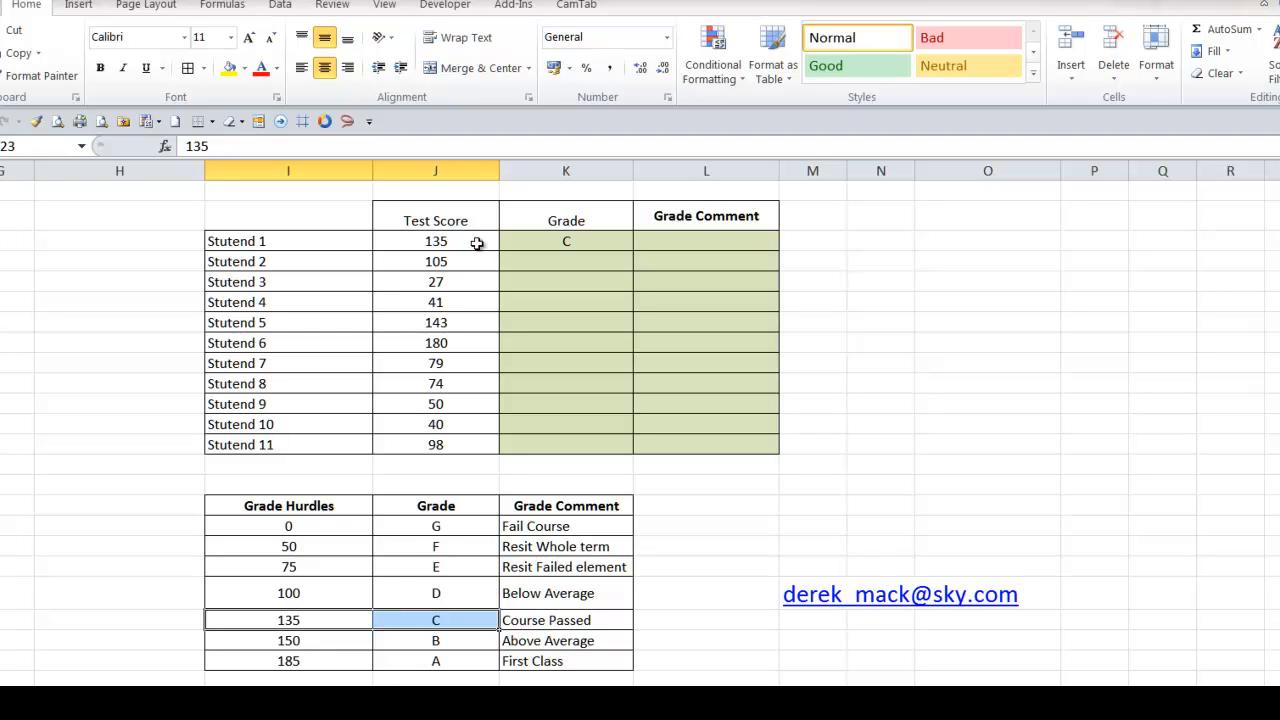
Raise the grade C hurdle in I23 to 136, just above the first student's score
left_click(328, 622)
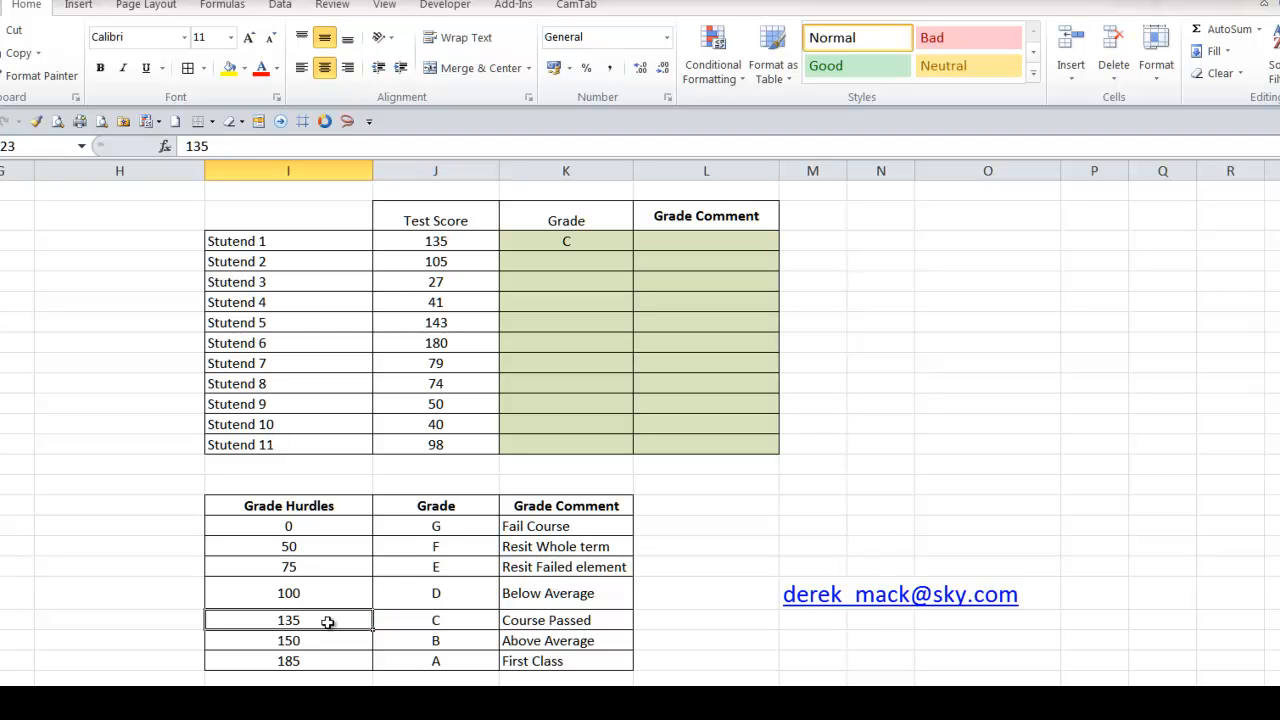
type("136")
key("Return")
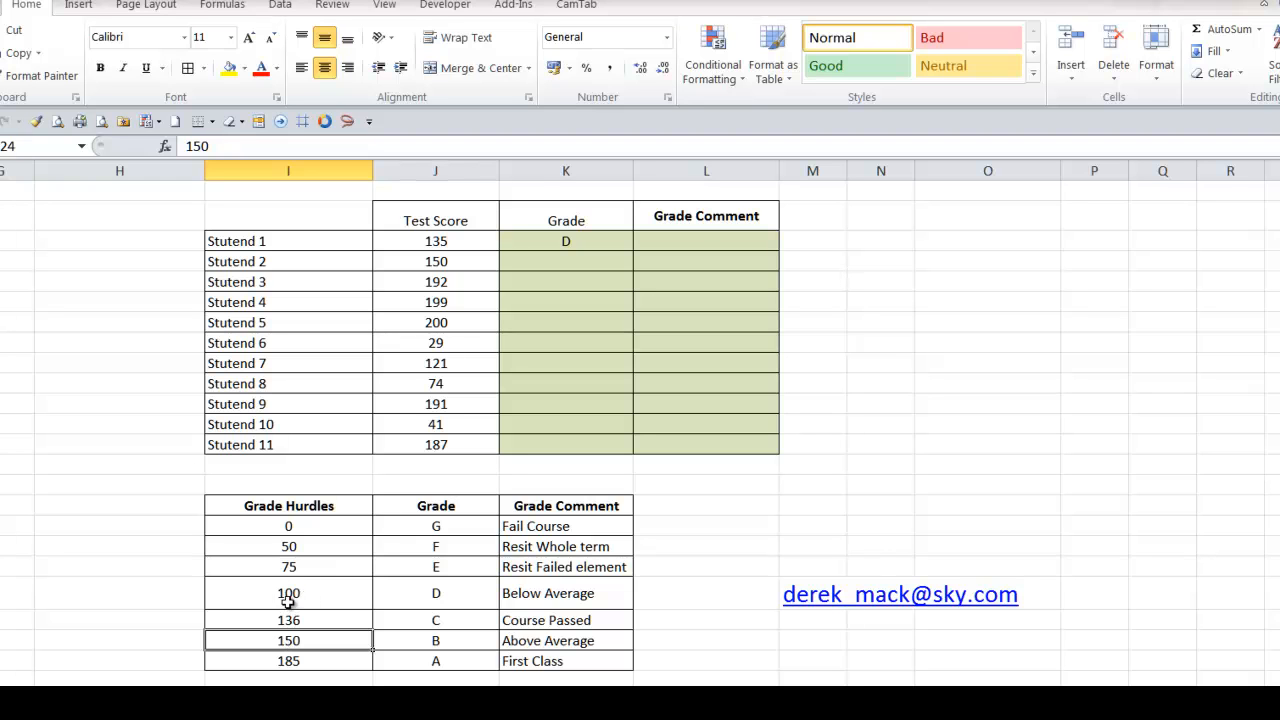
Undo both grade C hurdle edits and the fixed test score entered for the first student
left_click(309, 622)
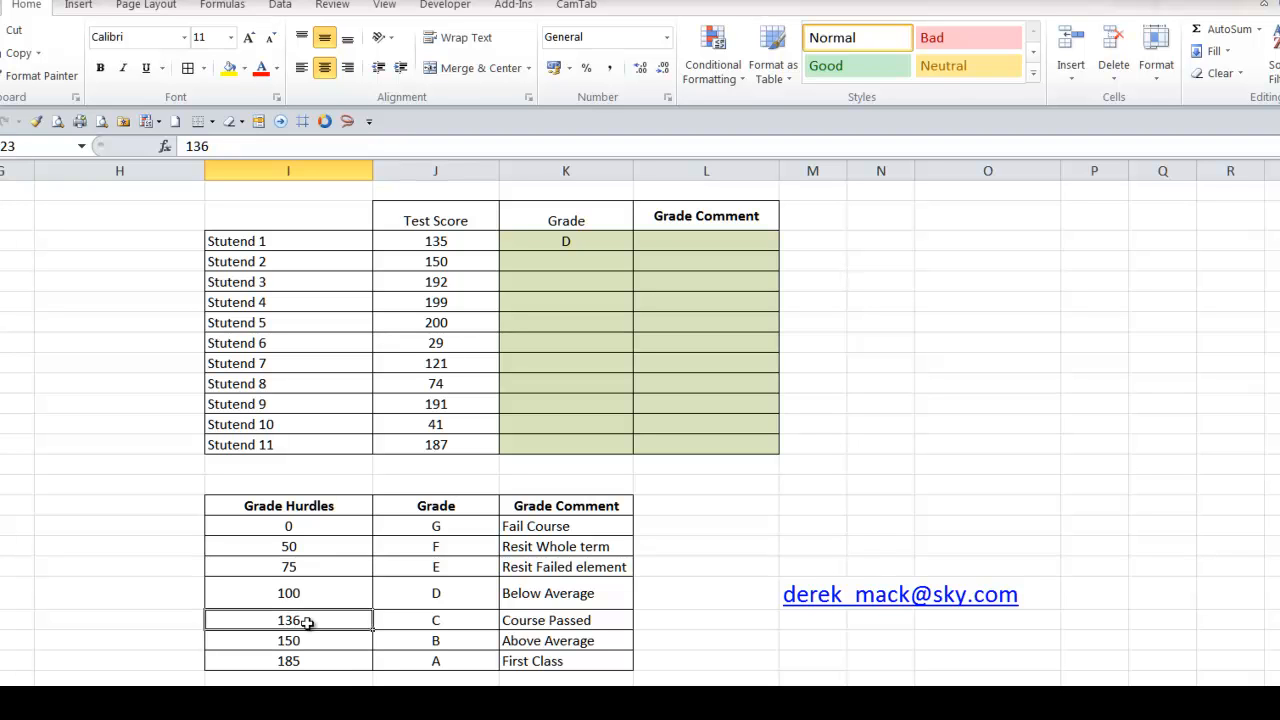
key("ctrl+z")
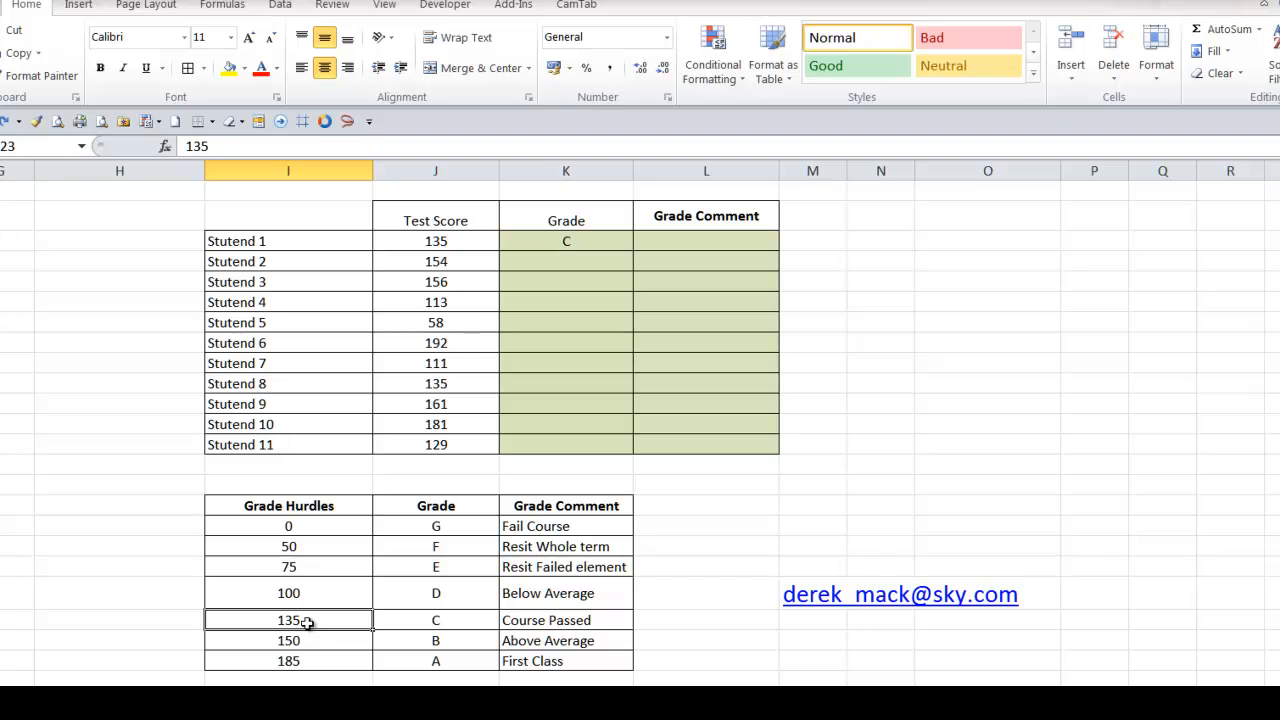
key("ctrl+z")
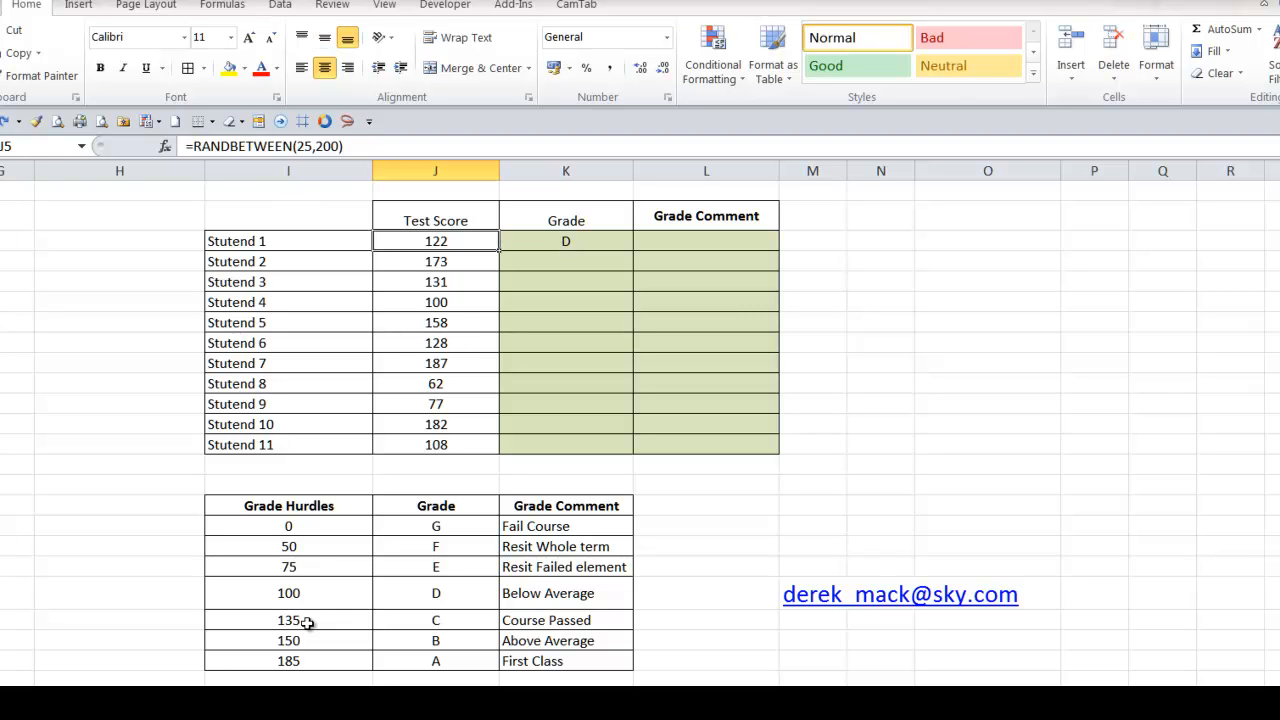
key("ctrl+z")
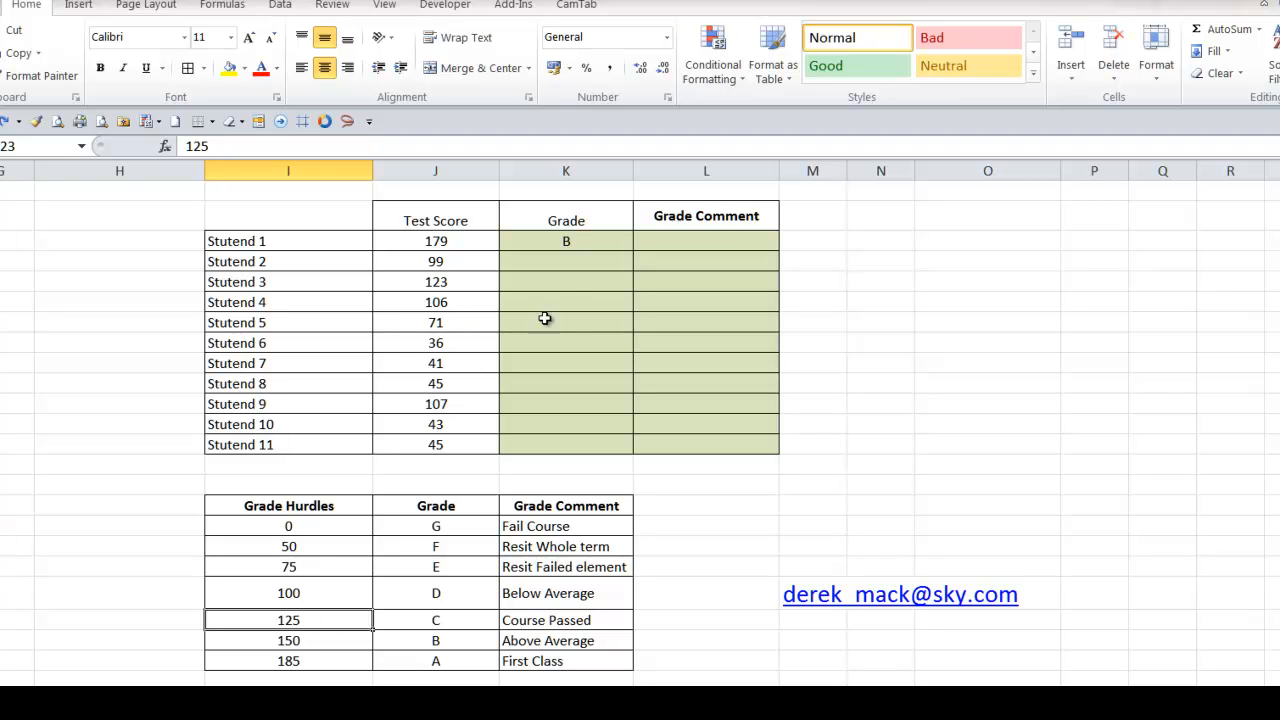
Add the approximate-match argument 1 to the first student's grade formula in K5, giving =VLOOKUP($J5,GradeTable,2,1)
left_click(532, 240)
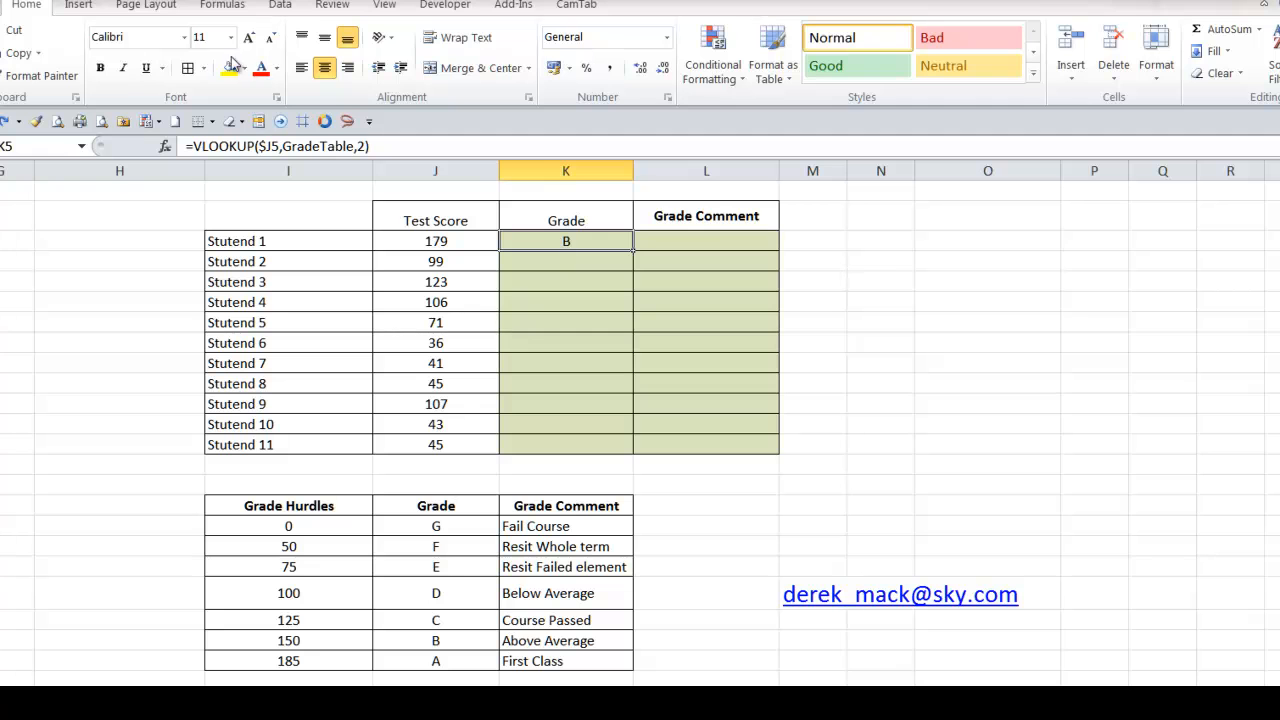
left_click(369, 145)
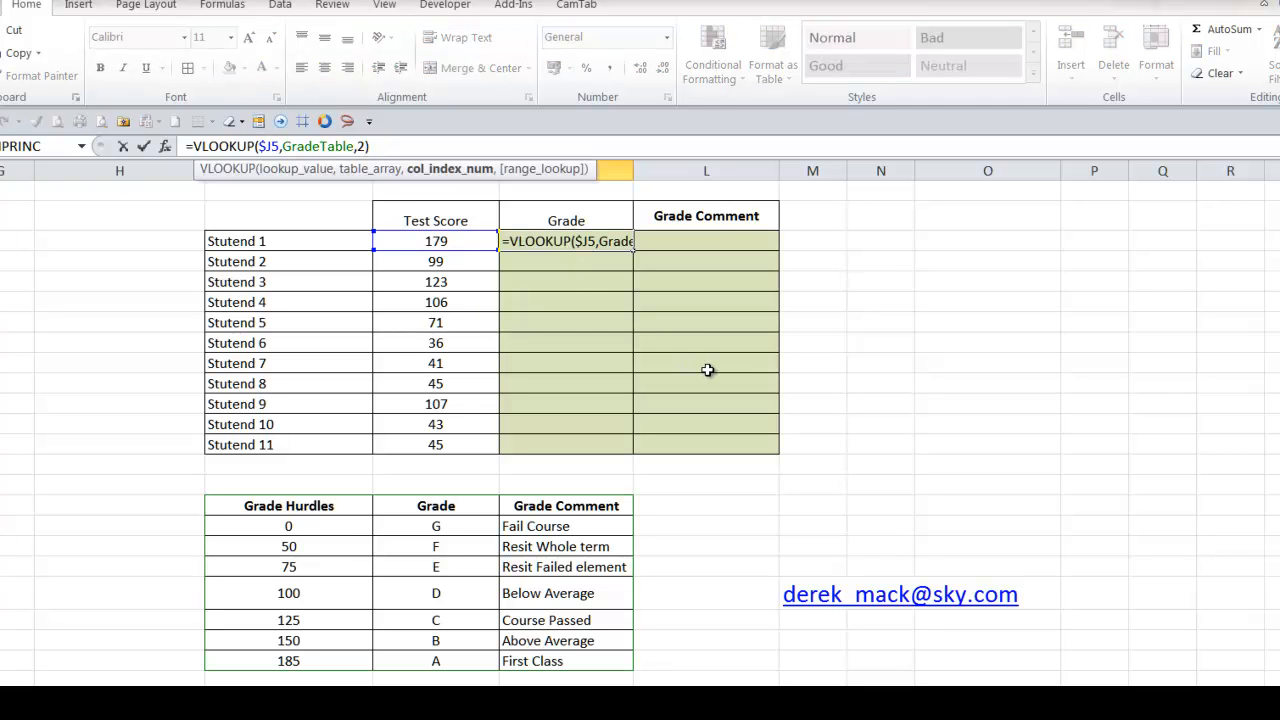
type(",1")
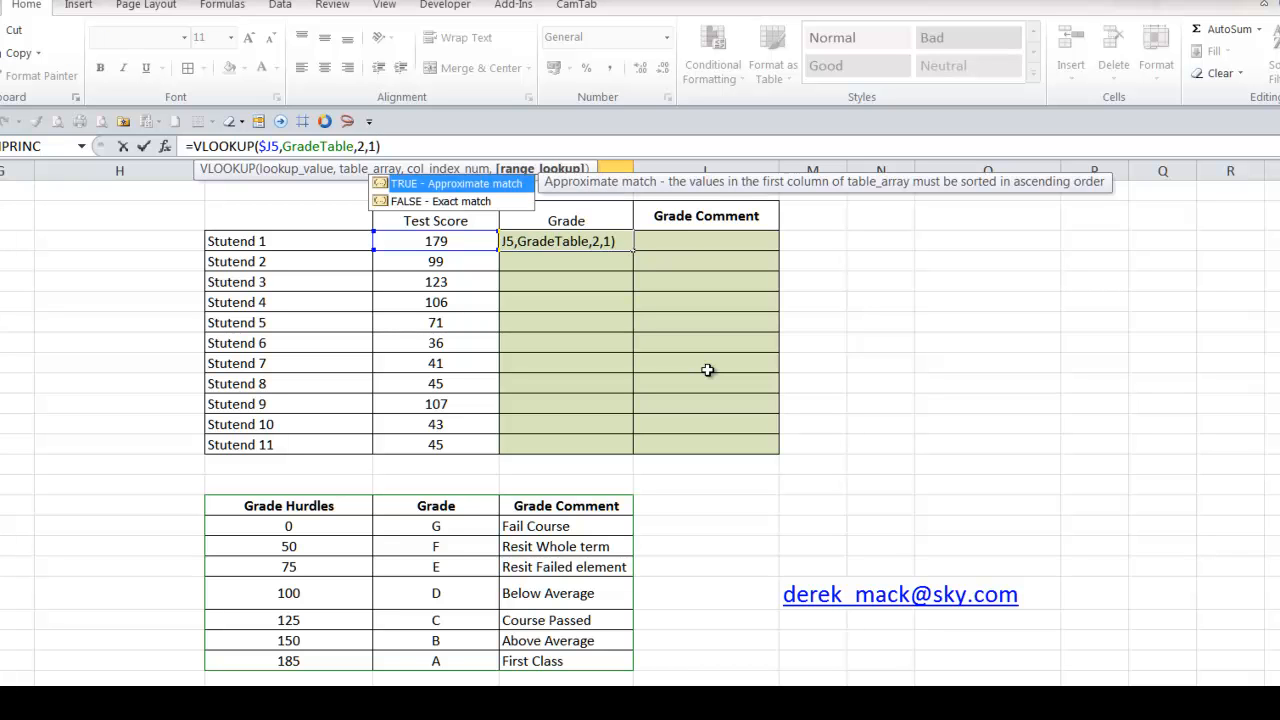
key("Return")
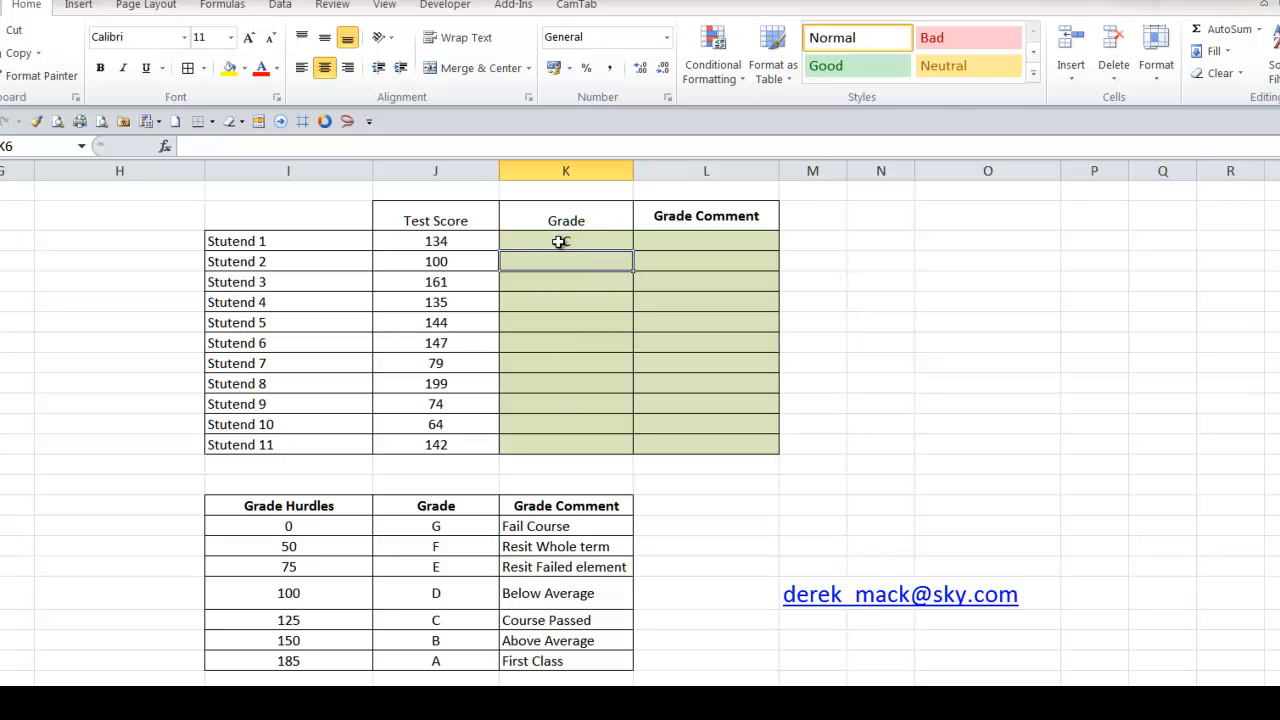
Copy the K5 grade formula down to the second and third students, through K7
left_click(618, 240)
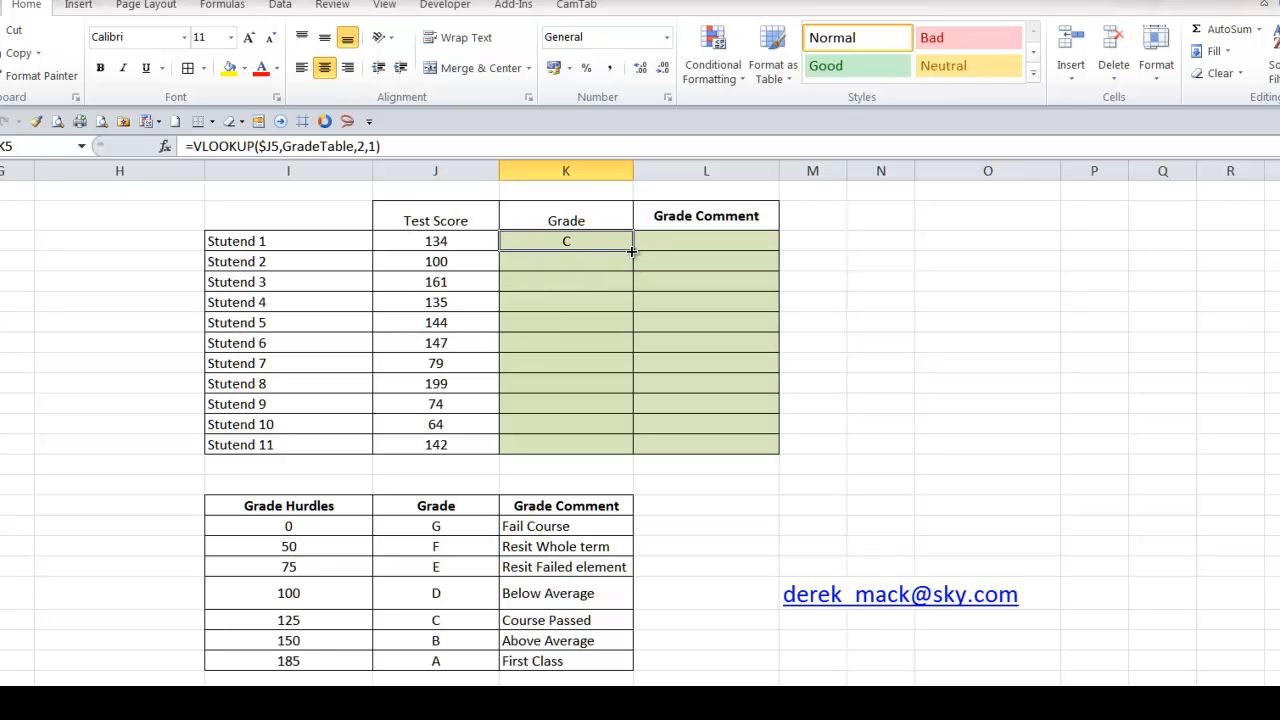
left_click_drag(632, 251, 629, 296)
left_click(603, 308)
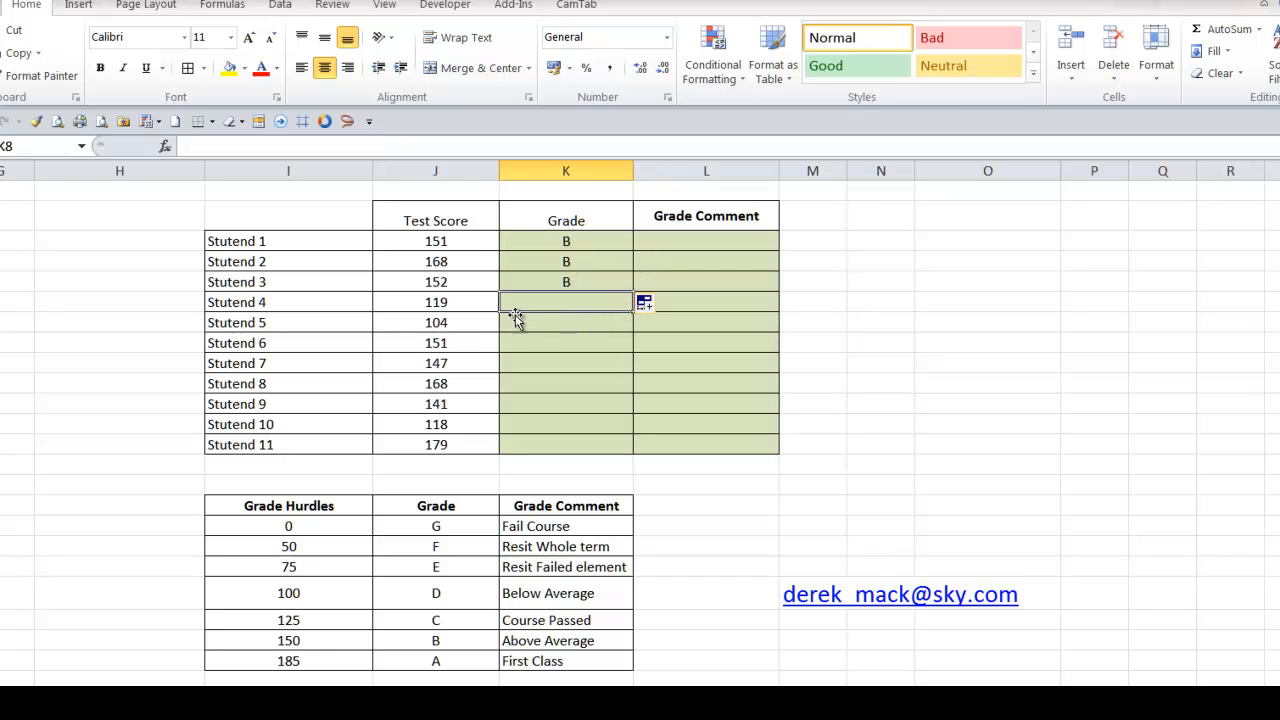
Recalculate the random test scores several times and check the first three students' grades against the hurdles in the grade table
left_click(543, 245)
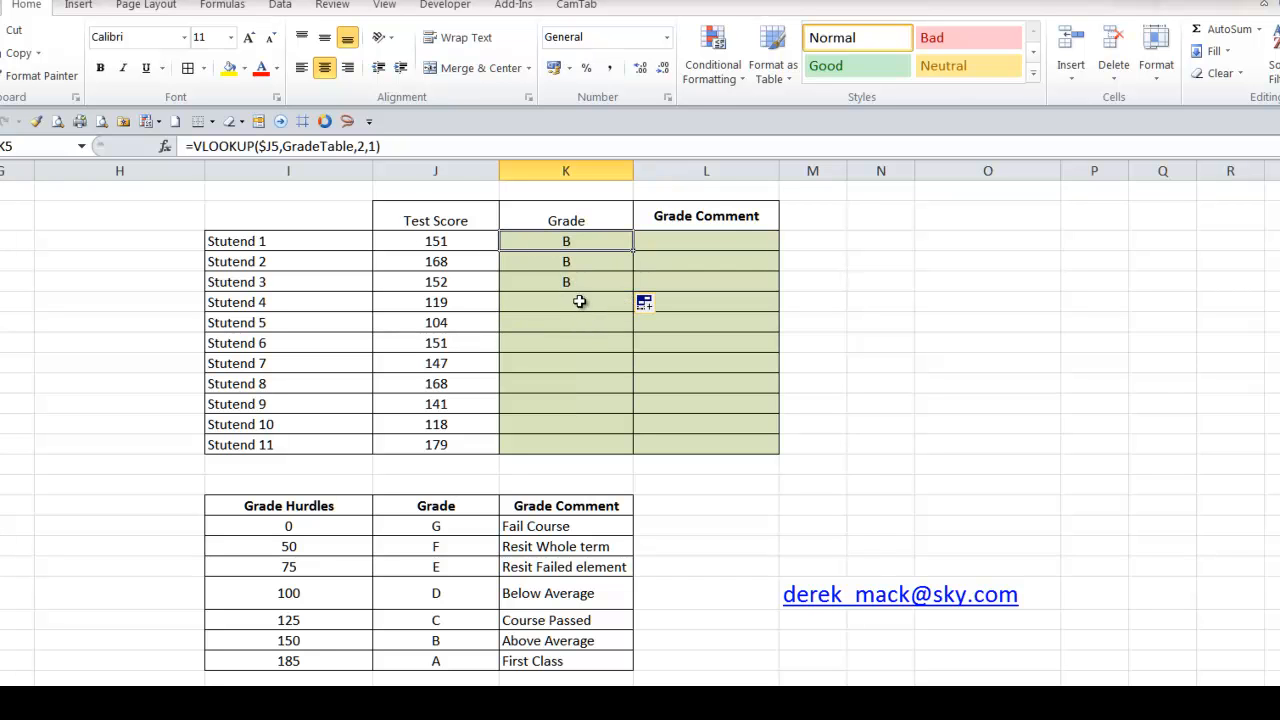
key("F9")
key("F9")
key("F9")
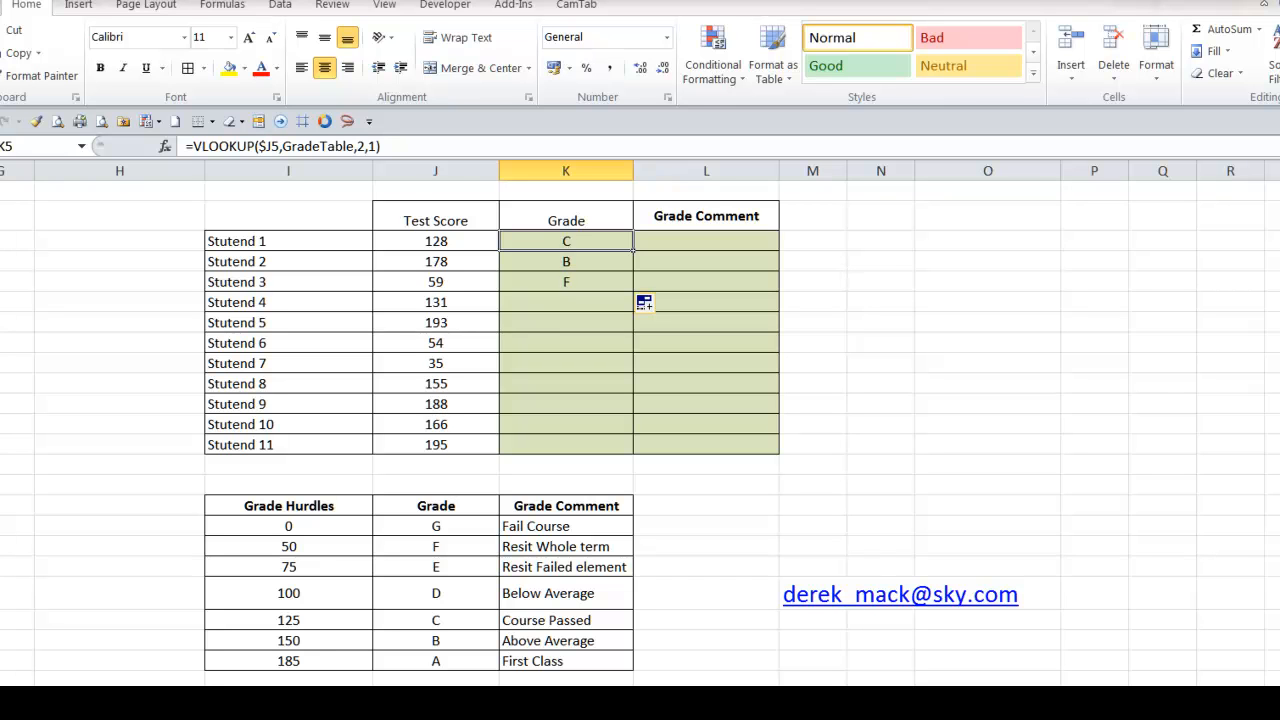
left_click(475, 244)
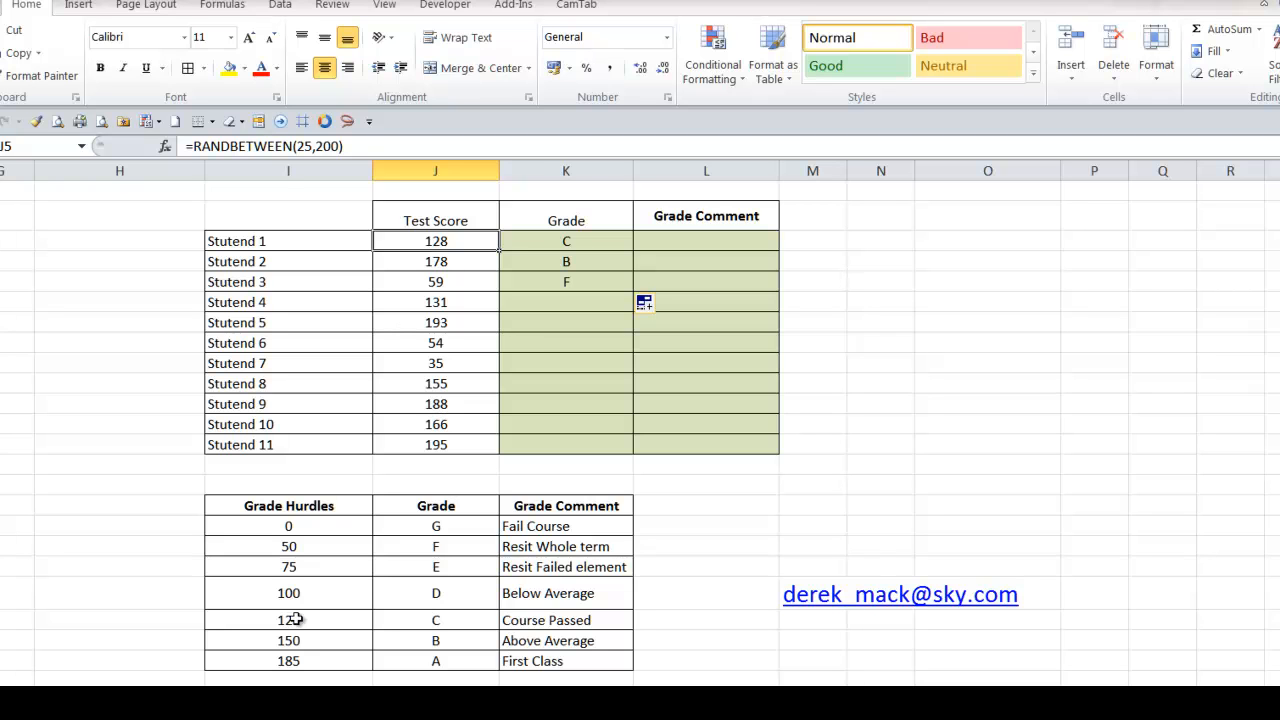
left_click_drag(330, 622, 430, 620)
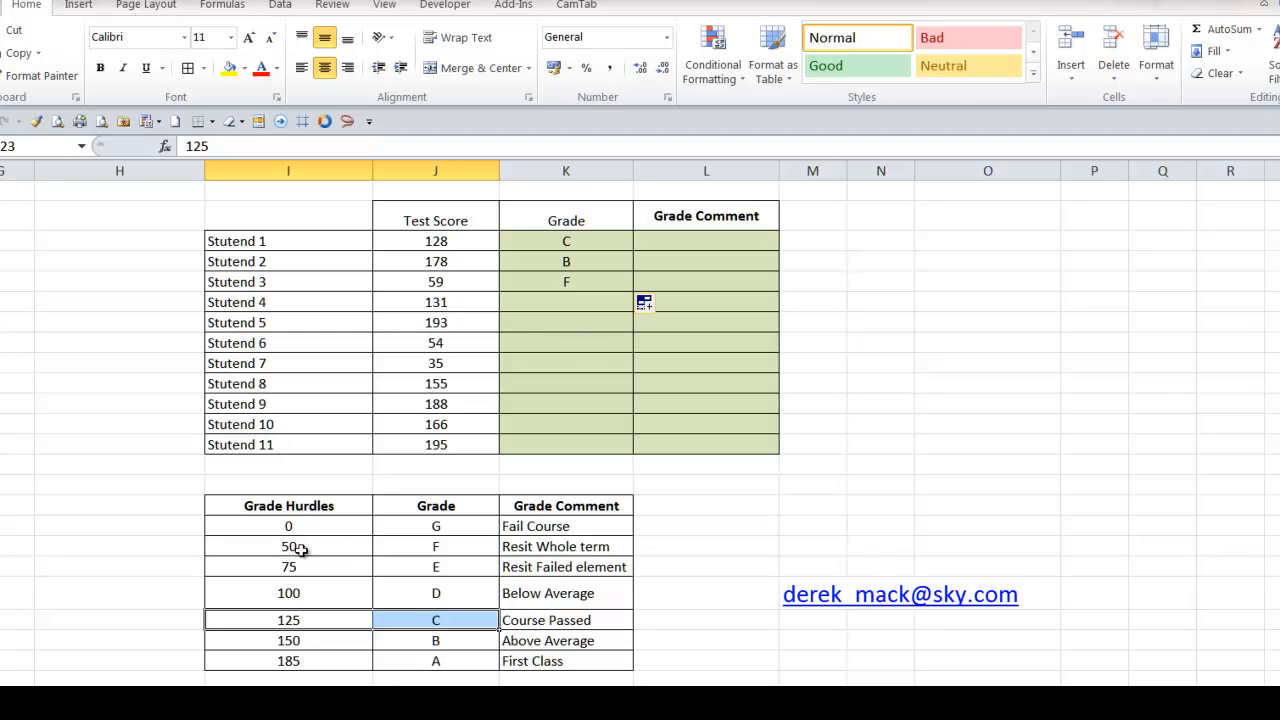
left_click(293, 661)
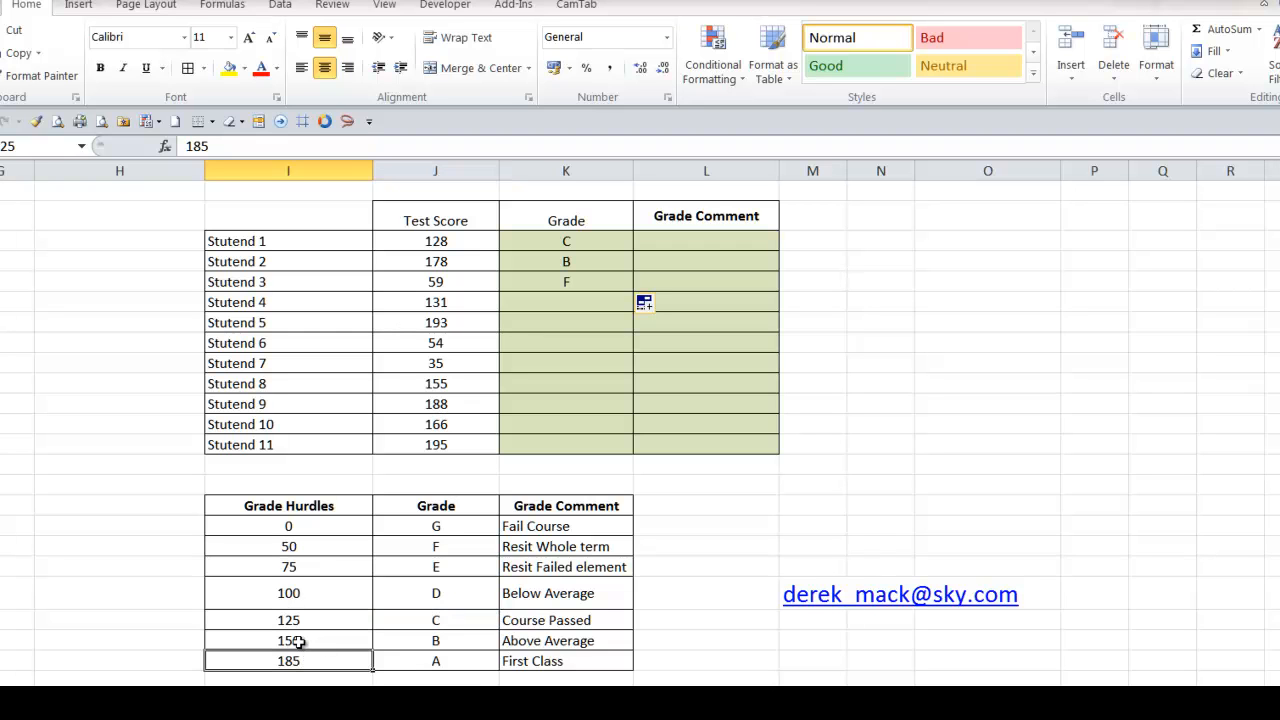
left_click_drag(298, 641, 400, 645)
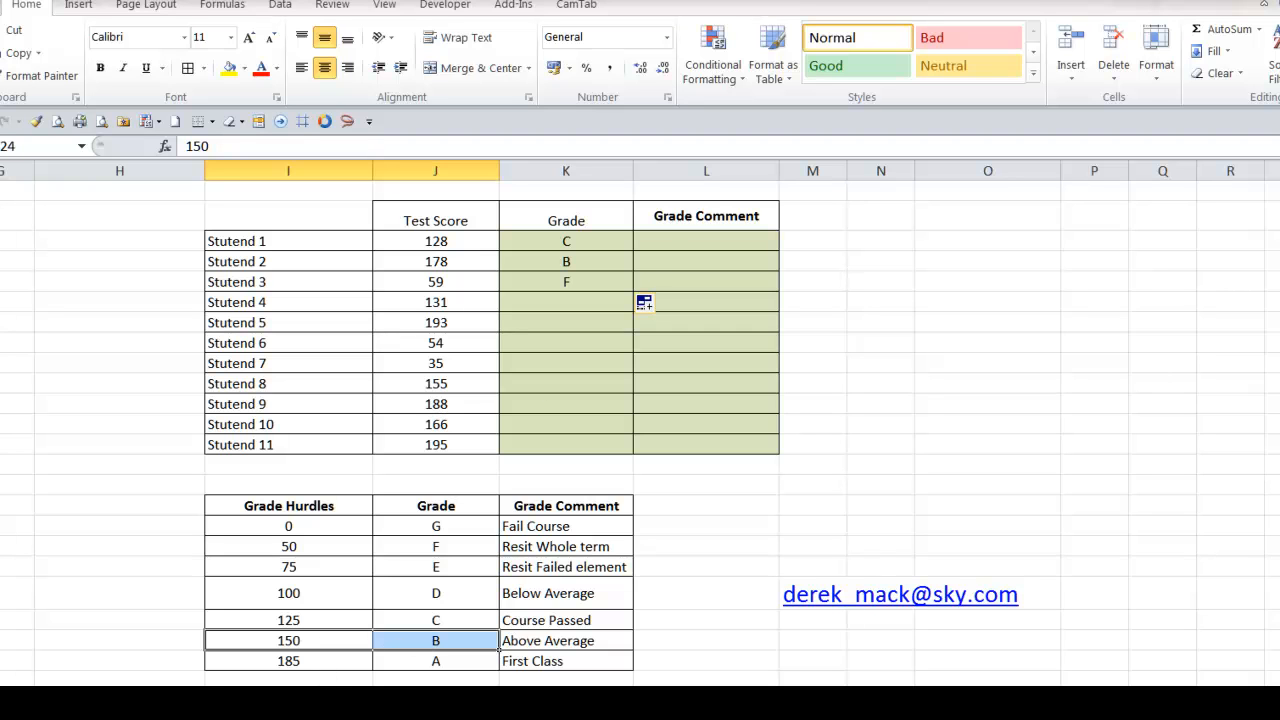
left_click(323, 568)
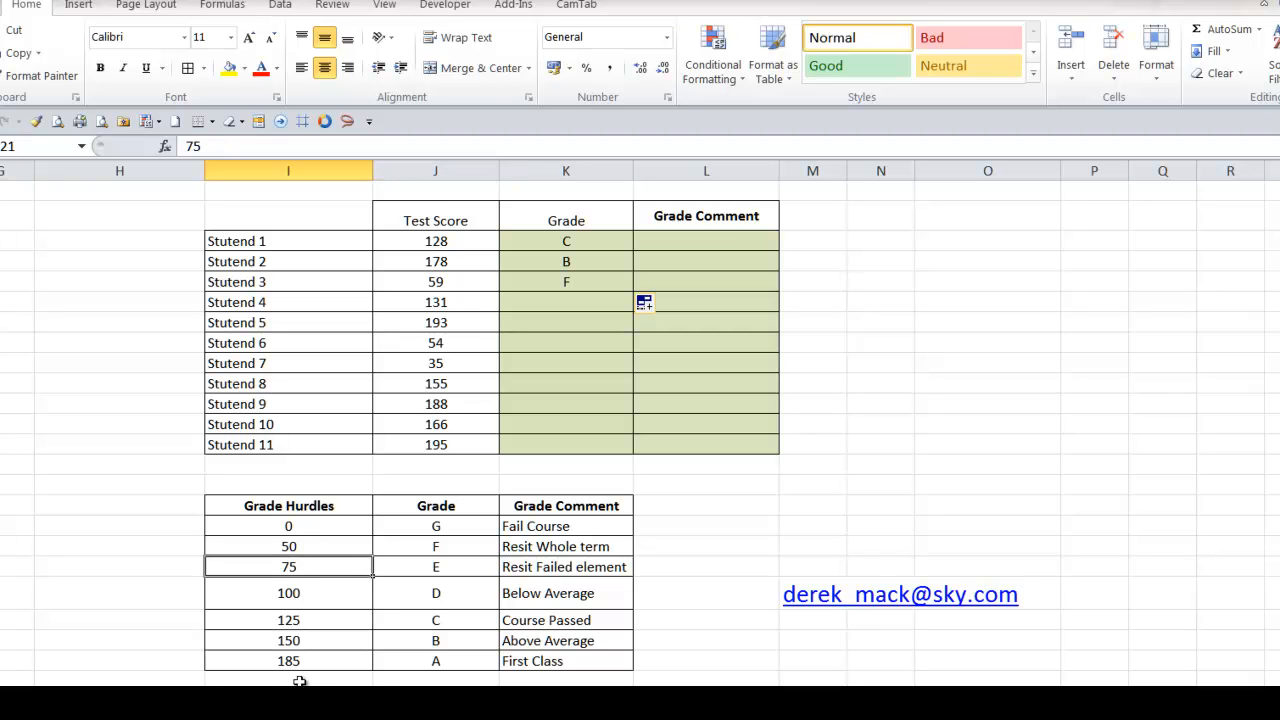
left_click(342, 545)
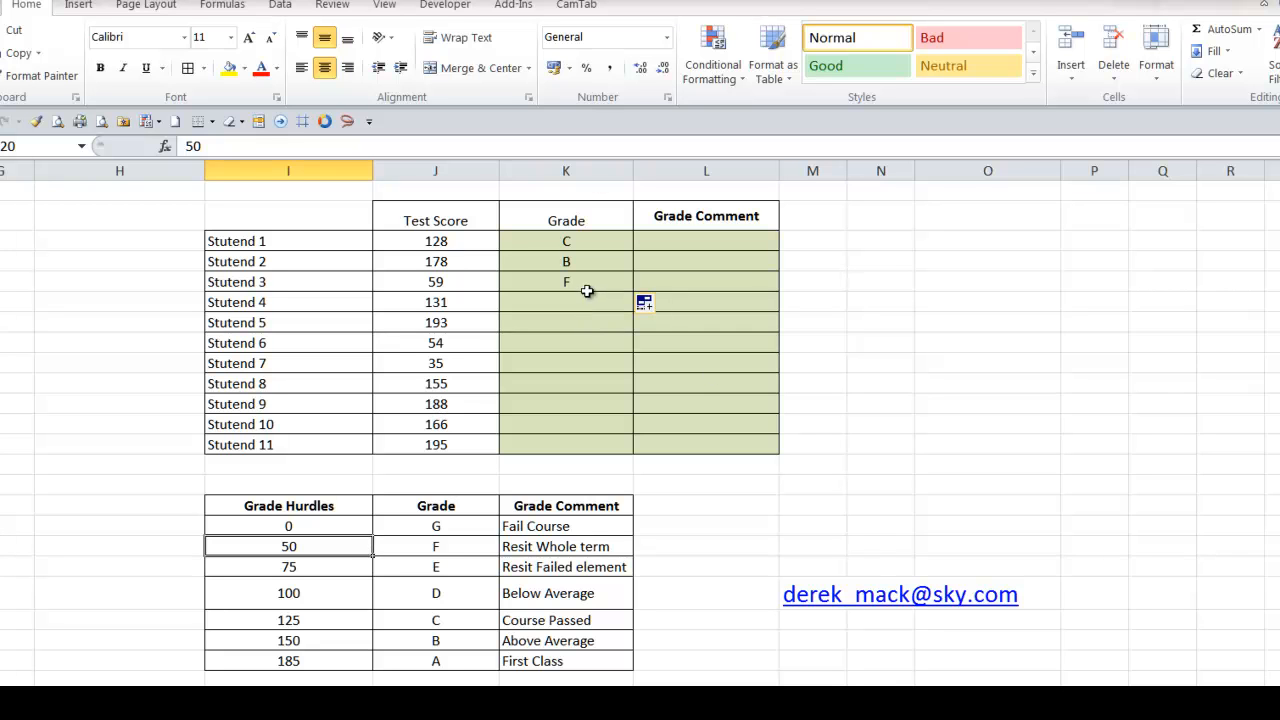
Fill the grade formula from K7 down to the last student in K15
left_click(587, 291)
left_click_drag(632, 292, 628, 452)
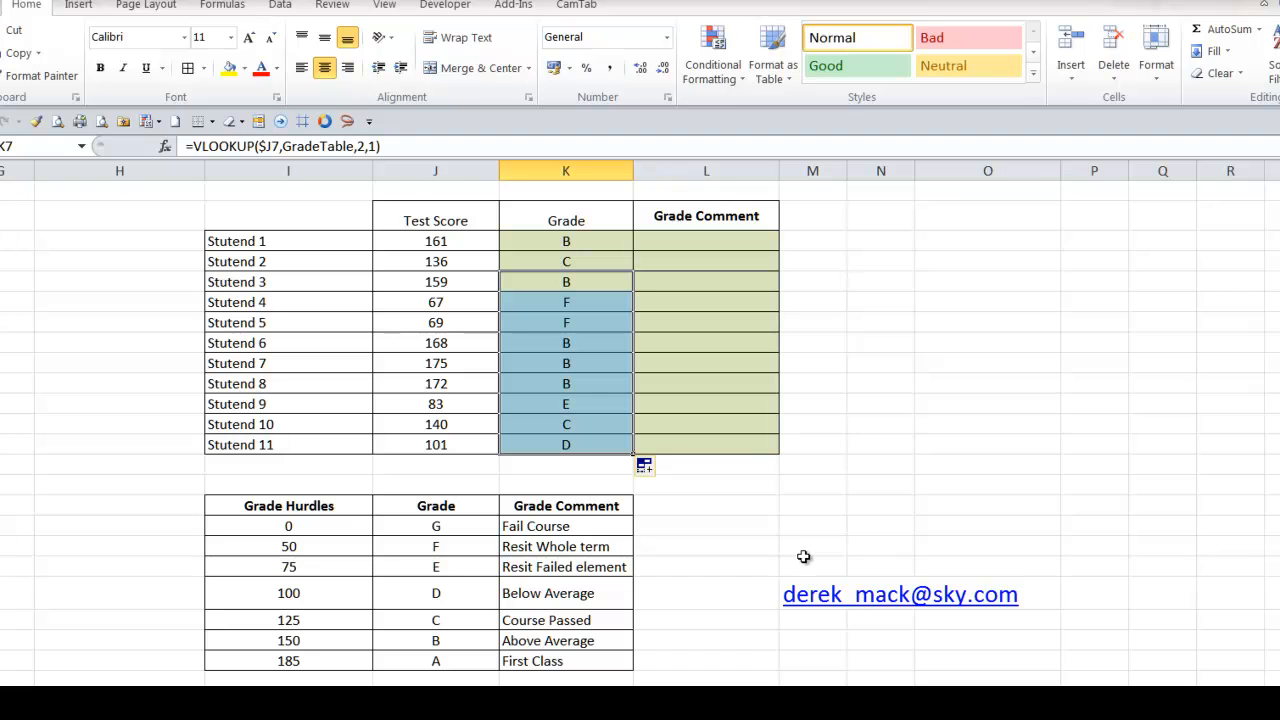
left_click(734, 246)
type("=")
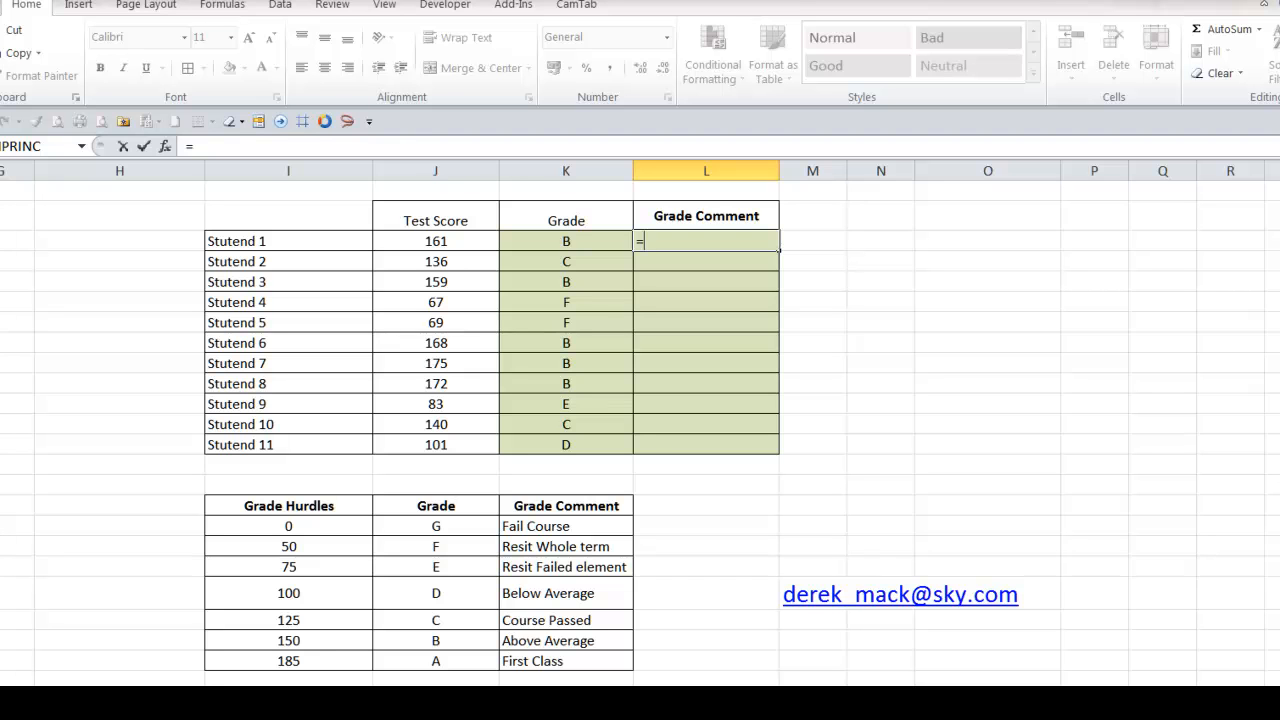
key("Escape")
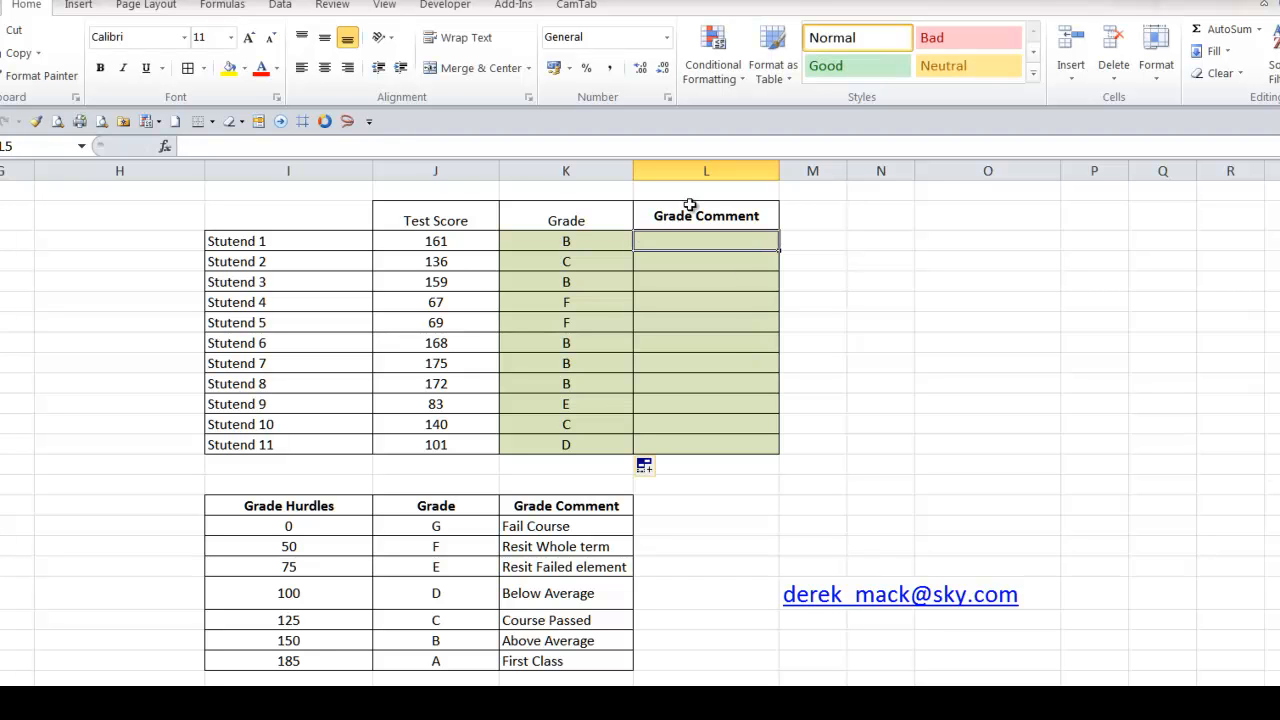
Copy the K5 grade formula across to L5 and fill it down the Grade Comment column to the last student
left_click(570, 247)
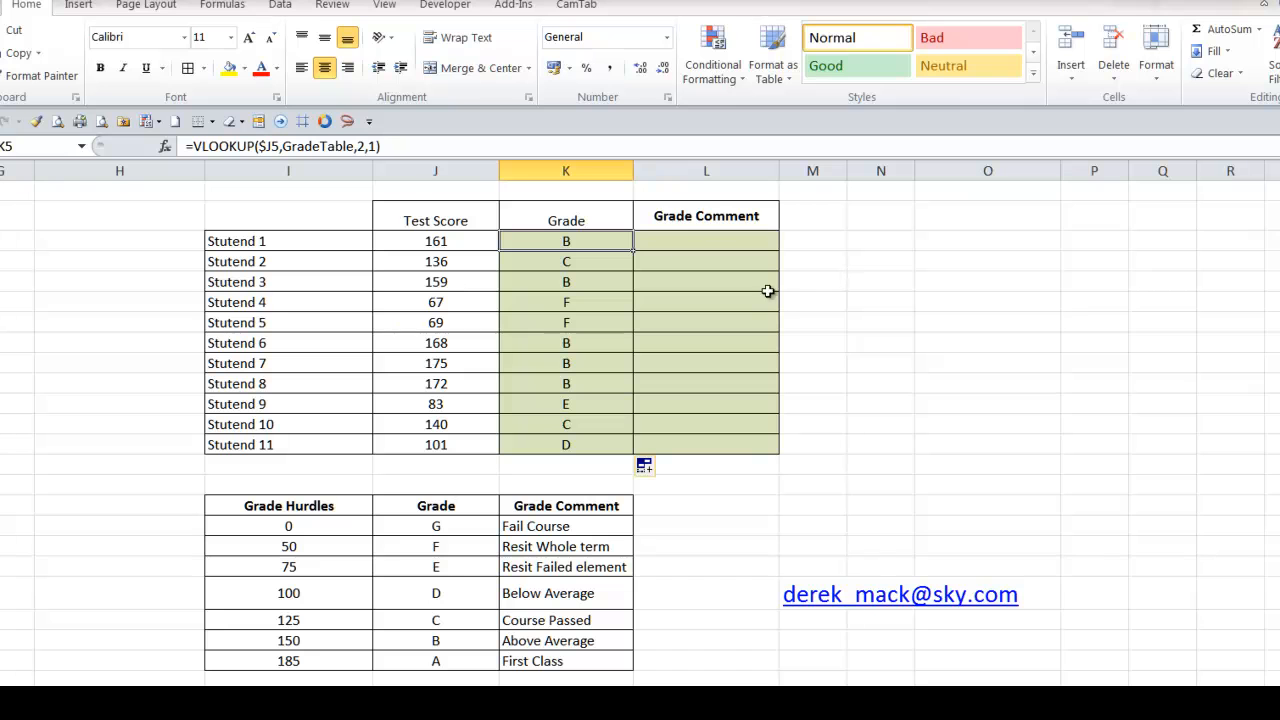
left_click_drag(675, 254, 725, 251)
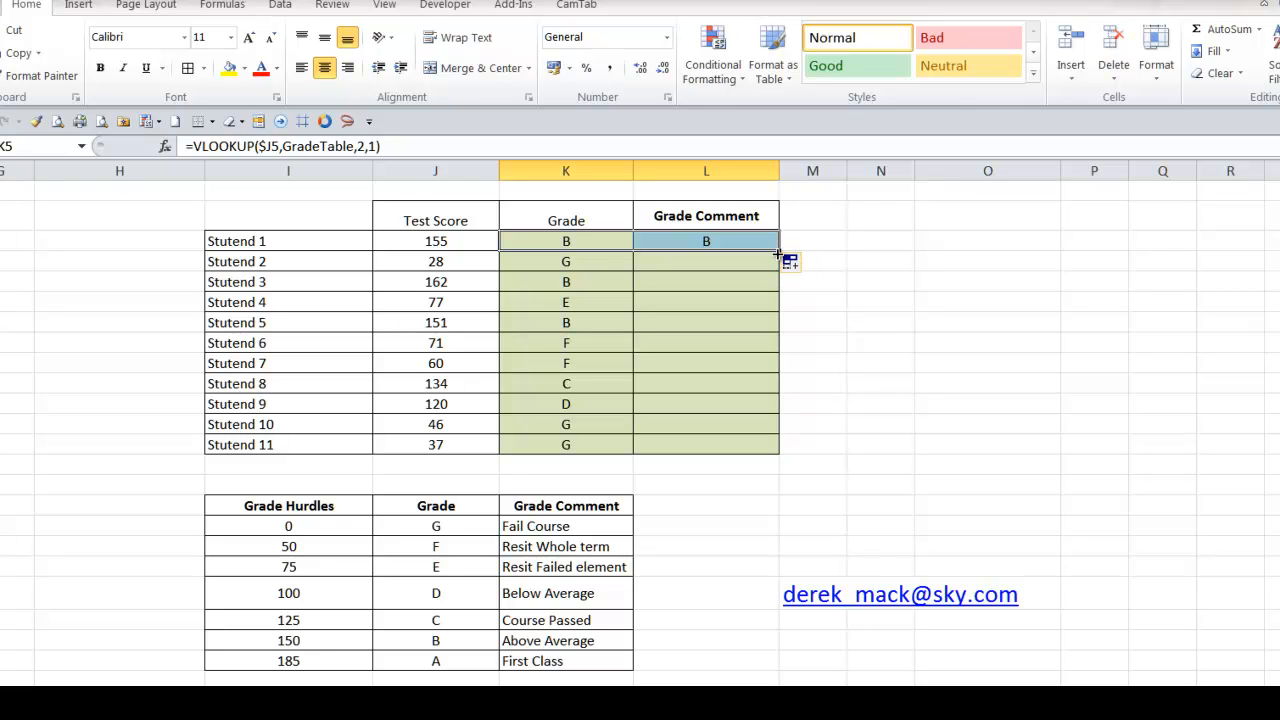
left_click(926, 274)
left_click(775, 246)
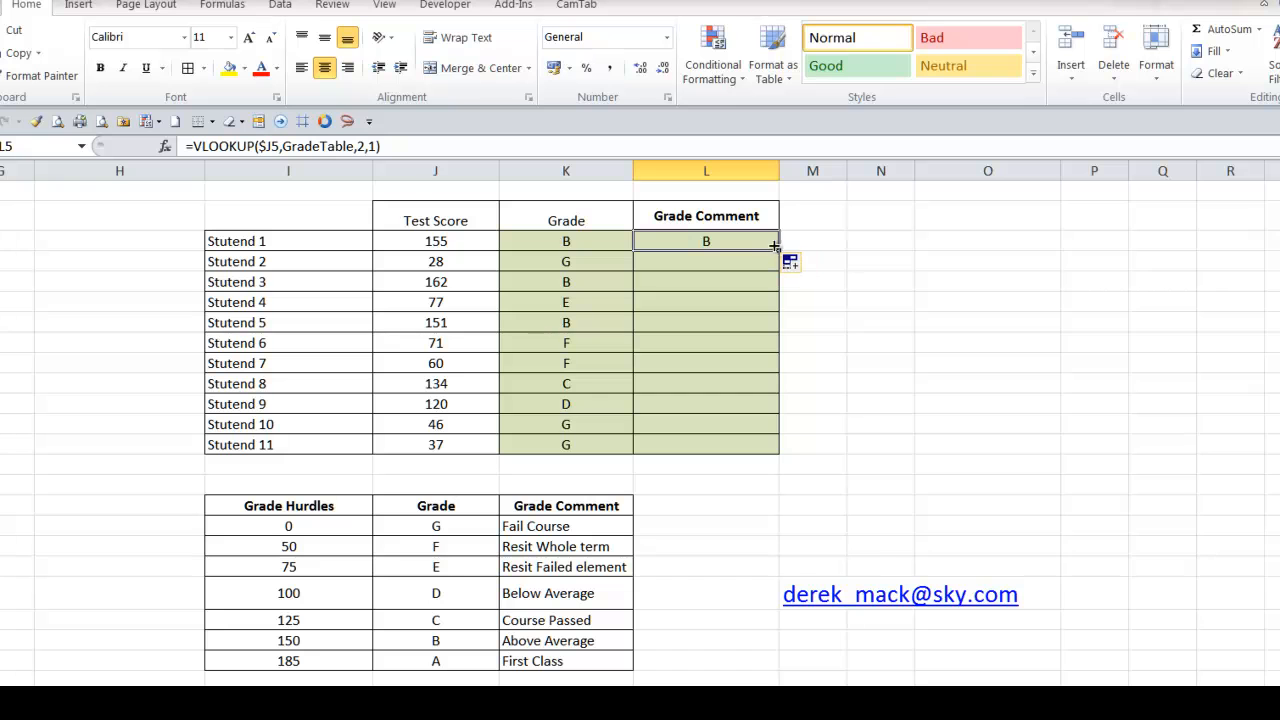
double_click(779, 251)
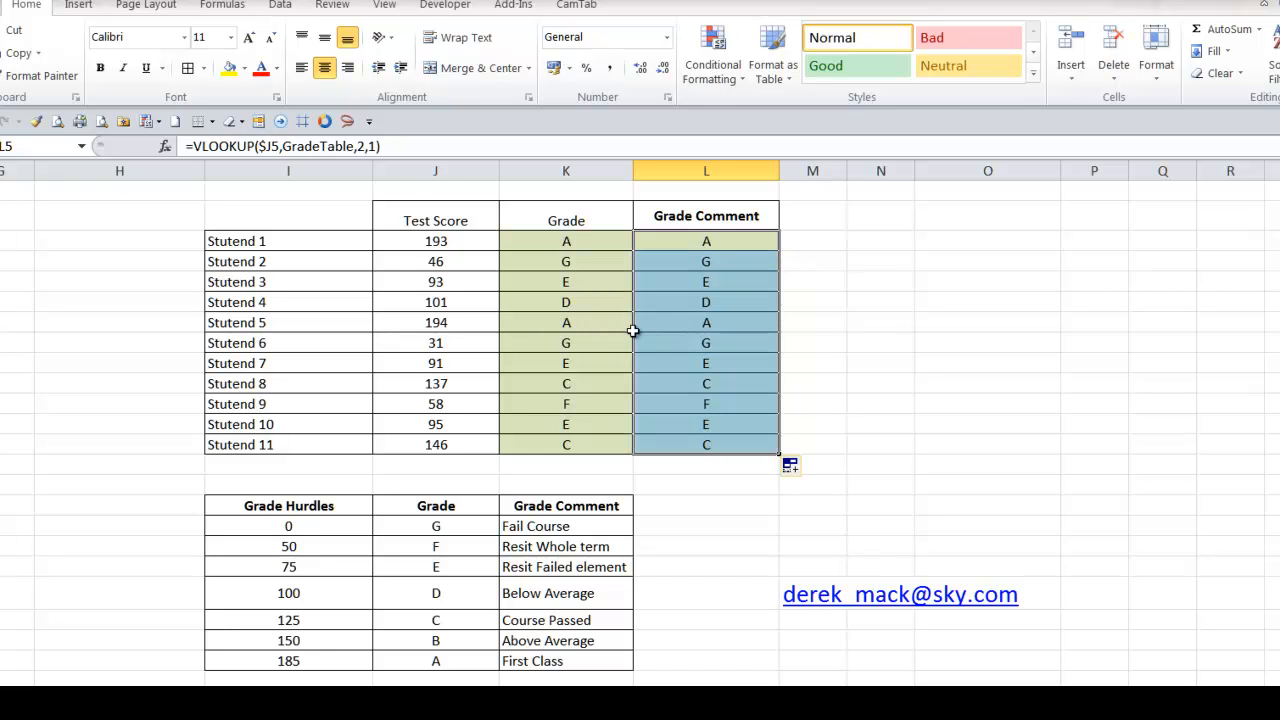
Set the column index to 3 in L5's VLOOKUP formula and fill it down the whole Grade Comment column
left_click(694, 249)
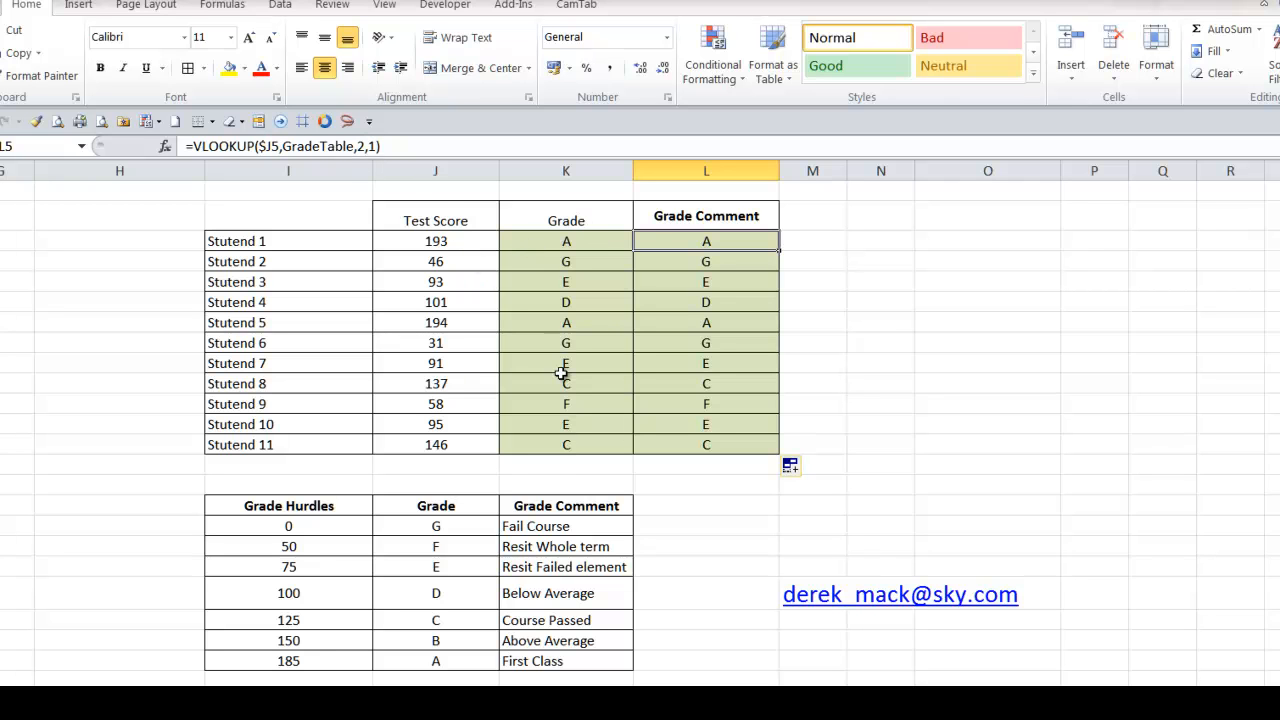
left_click_drag(437, 528, 454, 646)
left_click_drag(535, 528, 535, 653)
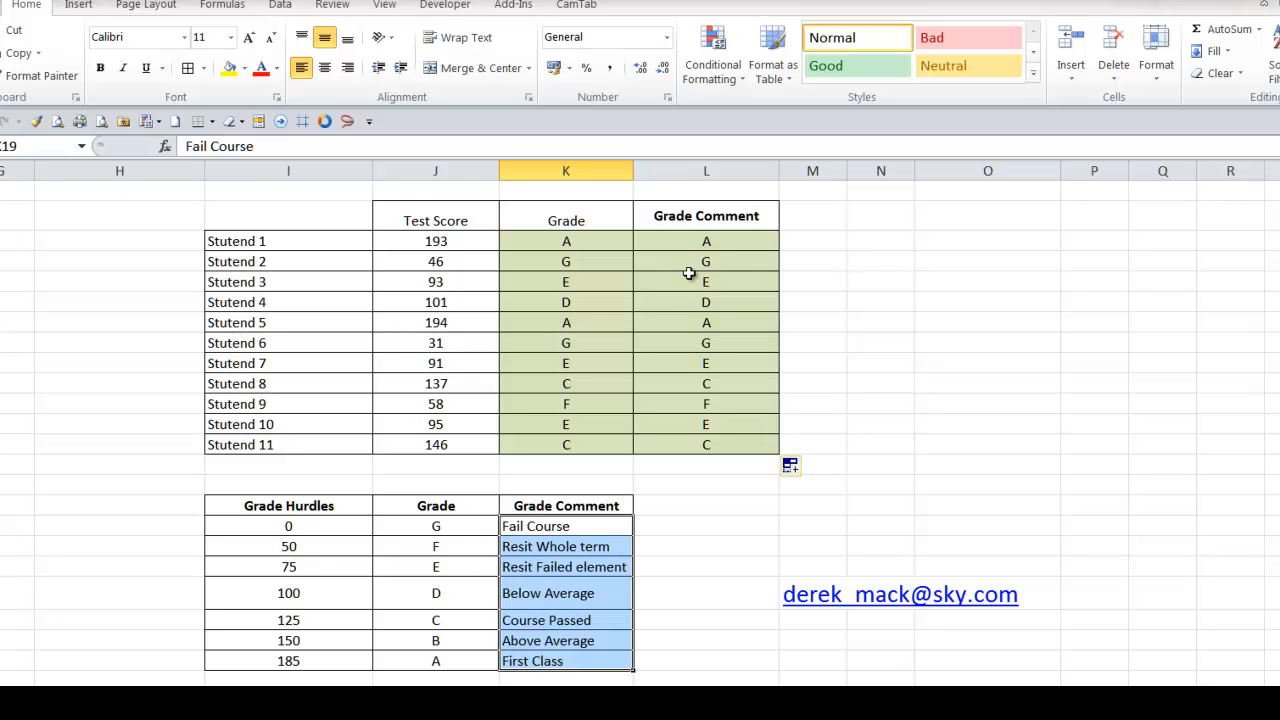
left_click(709, 239)
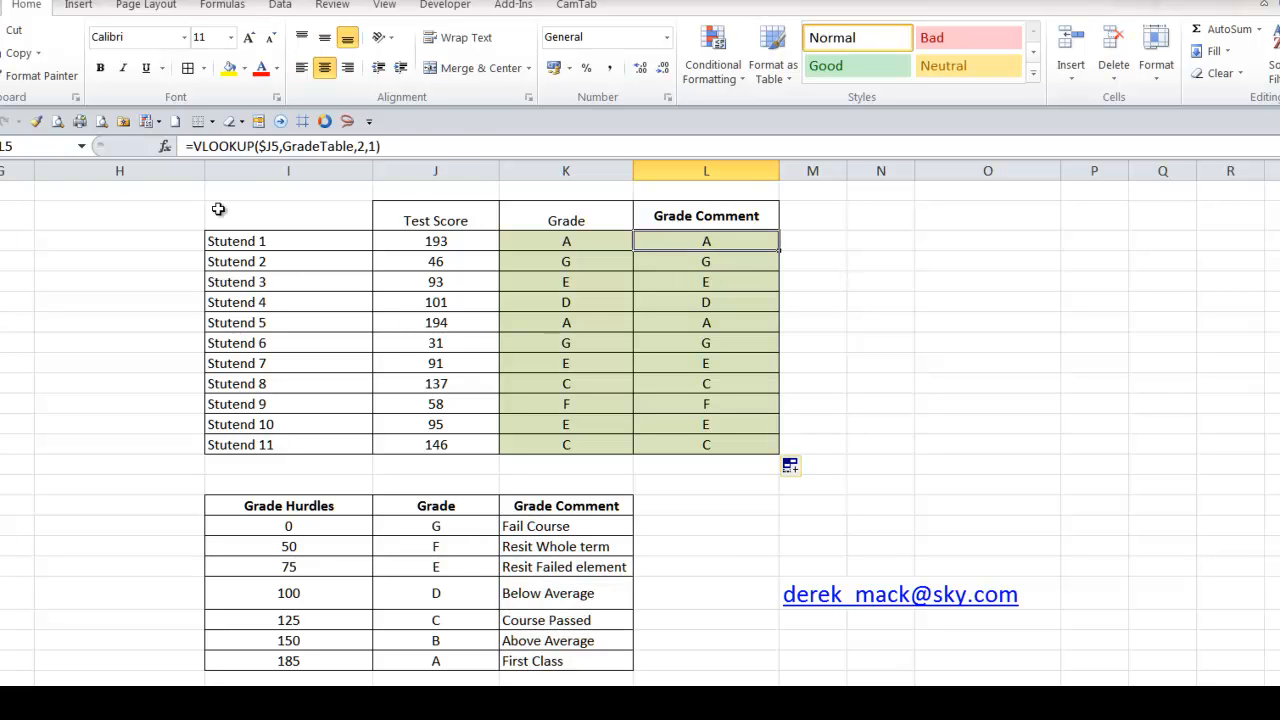
double_click(361, 146)
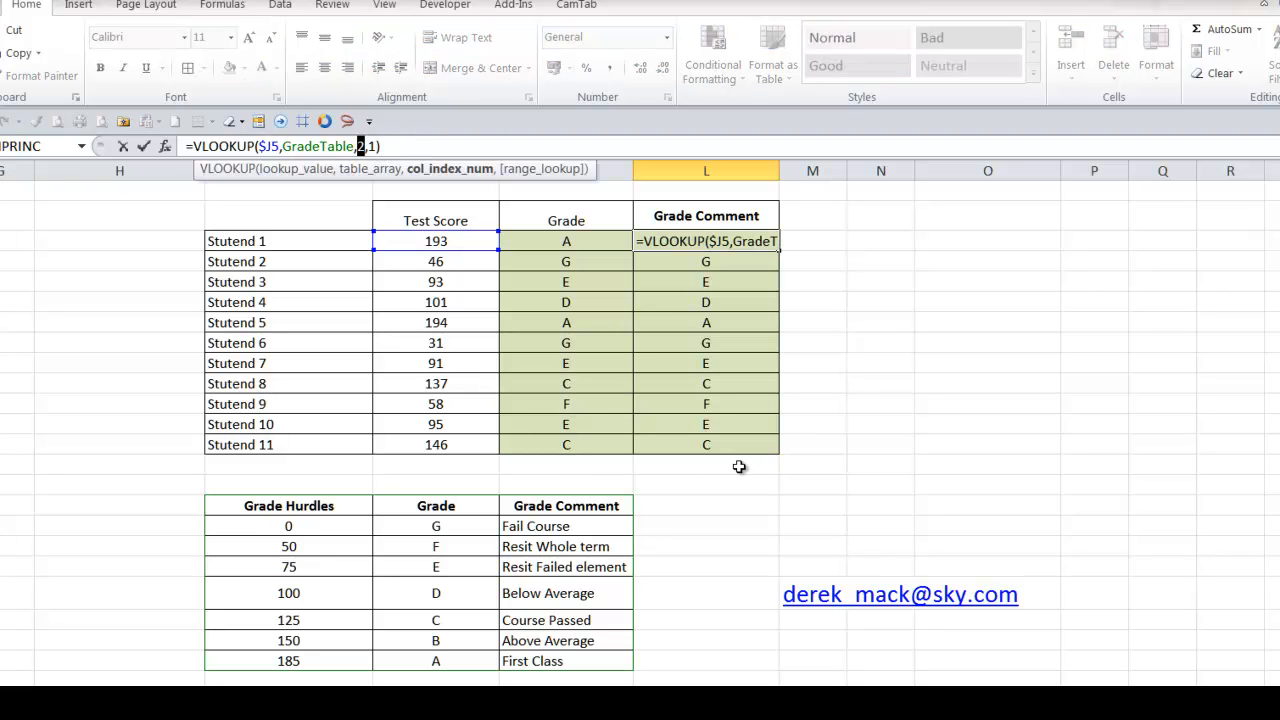
type("3")
key("Return")
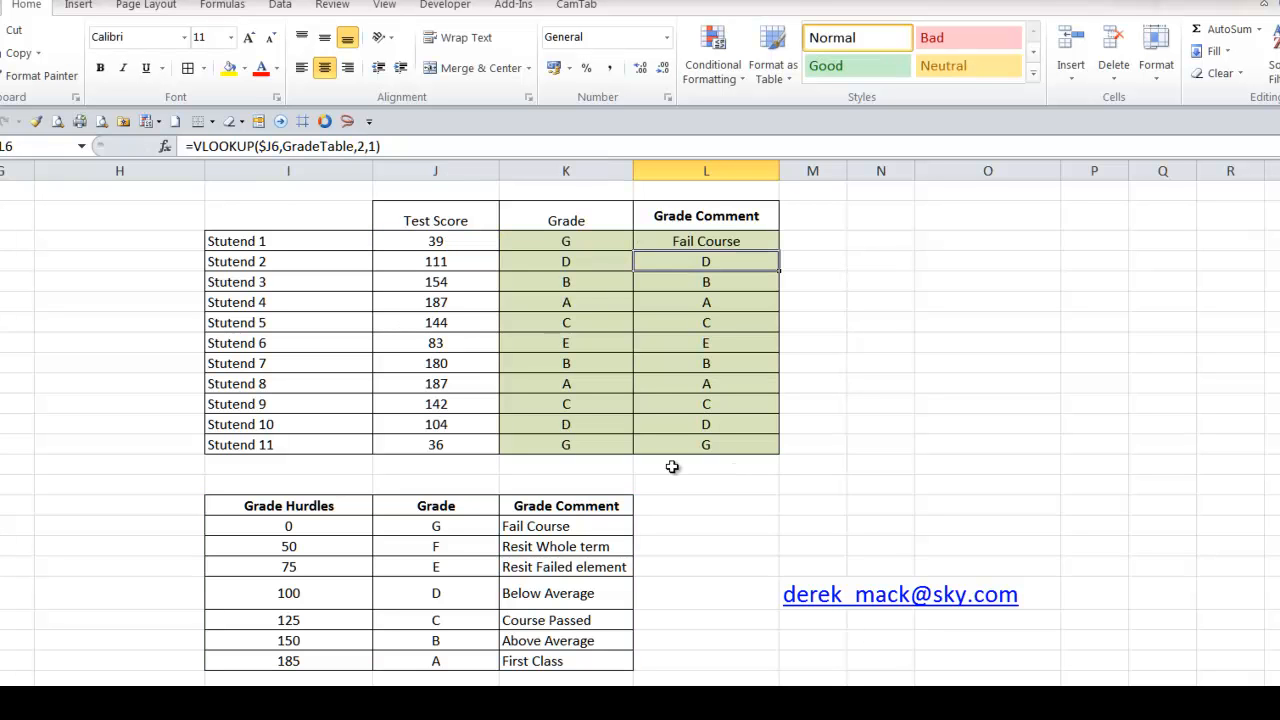
left_click(713, 247)
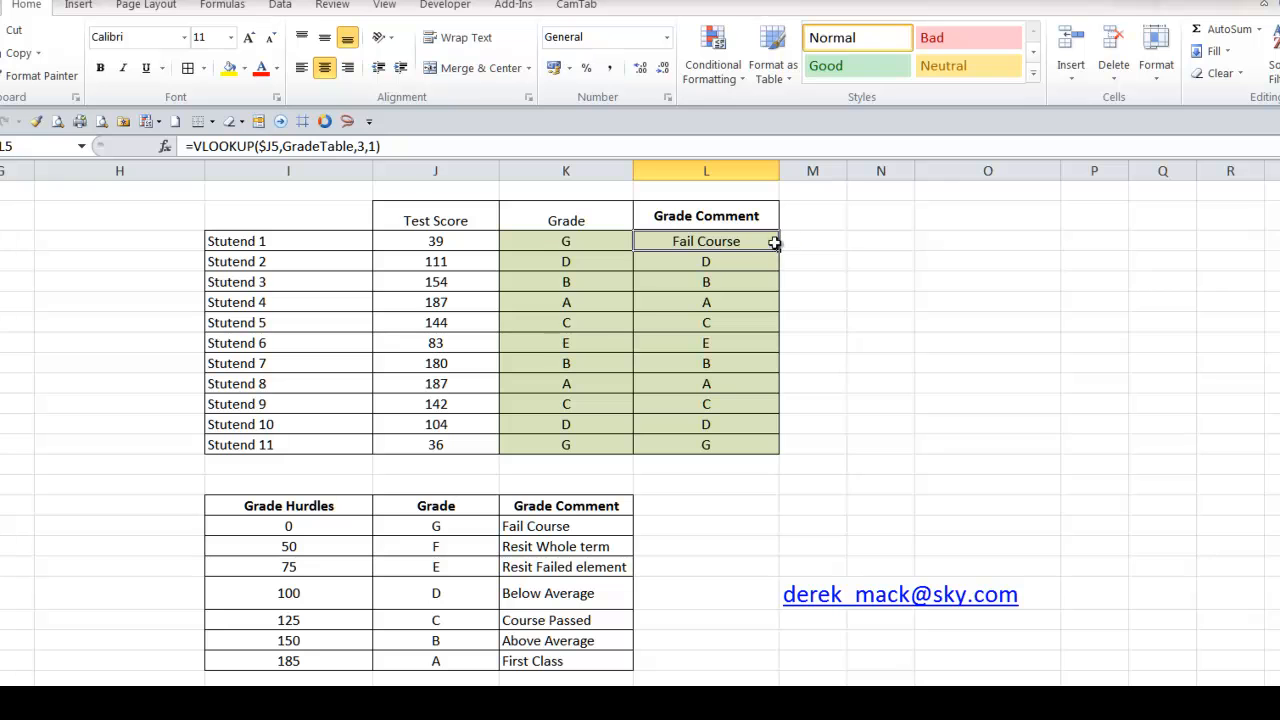
double_click(780, 252)
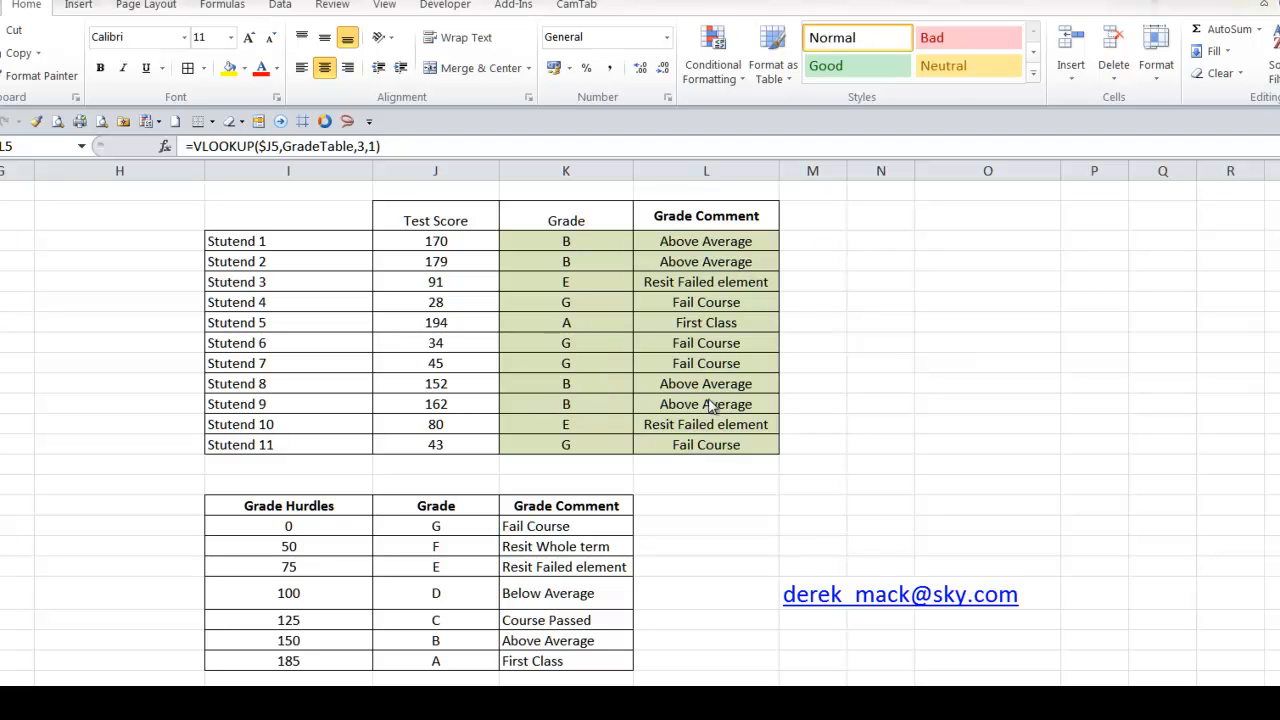
Review the first test score against the hurdle, grade and comment columns of the grade table
left_click(445, 238)
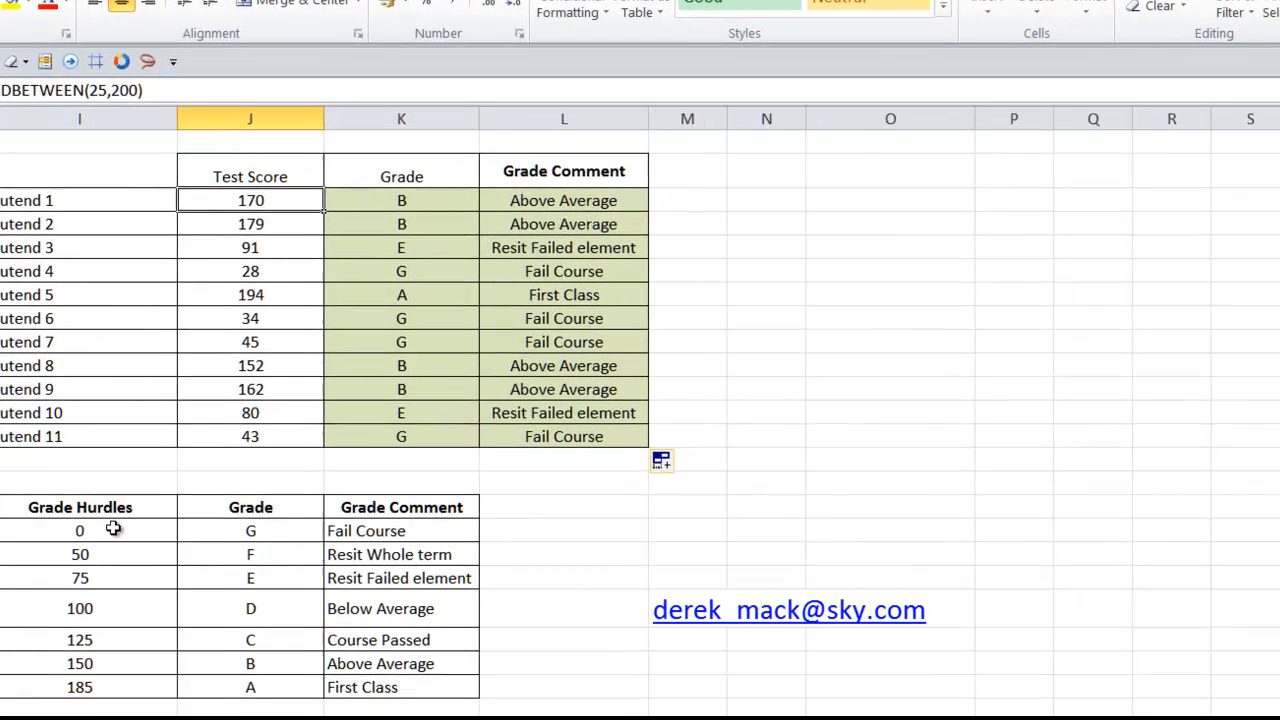
left_click_drag(313, 553, 297, 640)
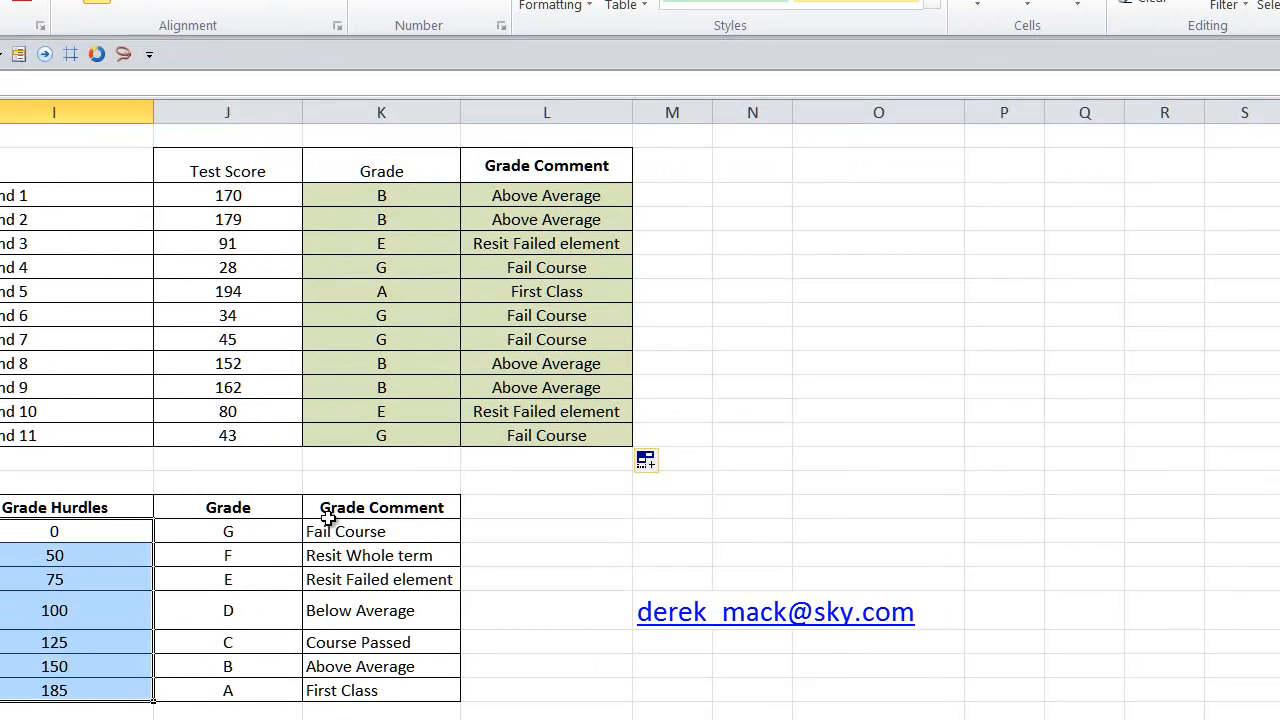
left_click_drag(228, 531, 205, 675)
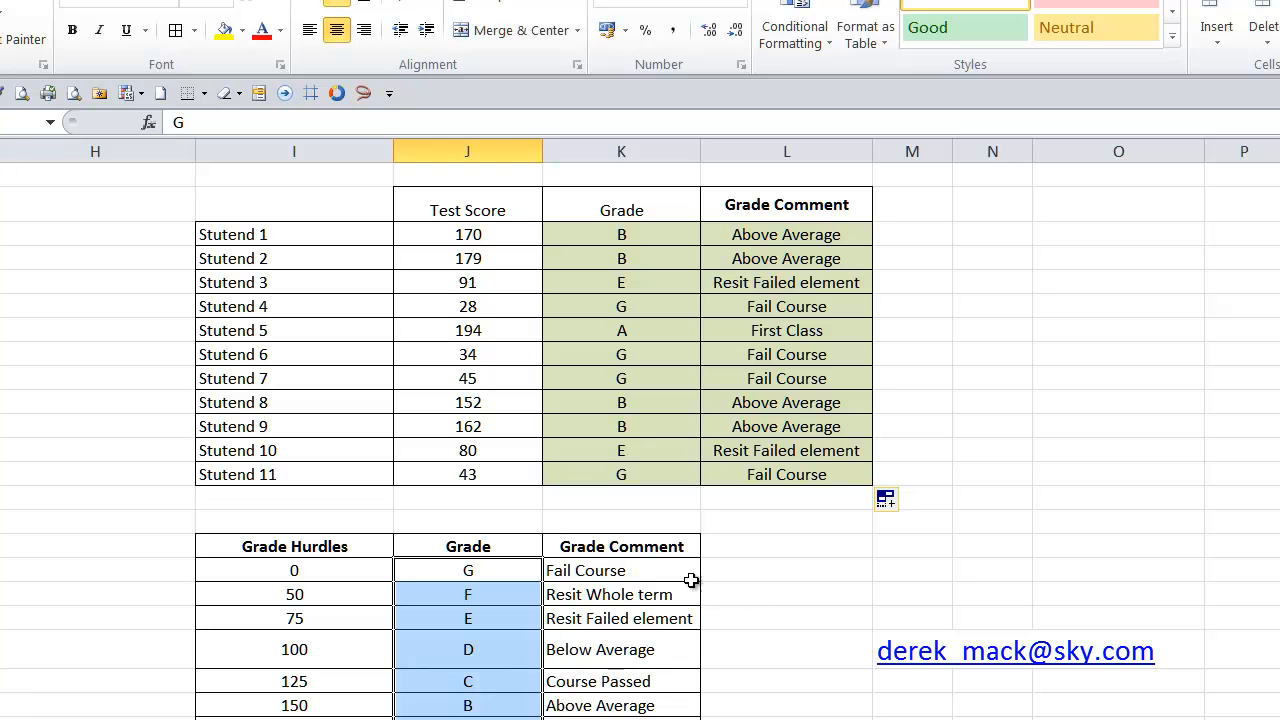
left_click(650, 566)
Change the range_lookup argument in L5's VLOOKUP to 0 for an exact match and recalculate the random scores
left_click(806, 236)
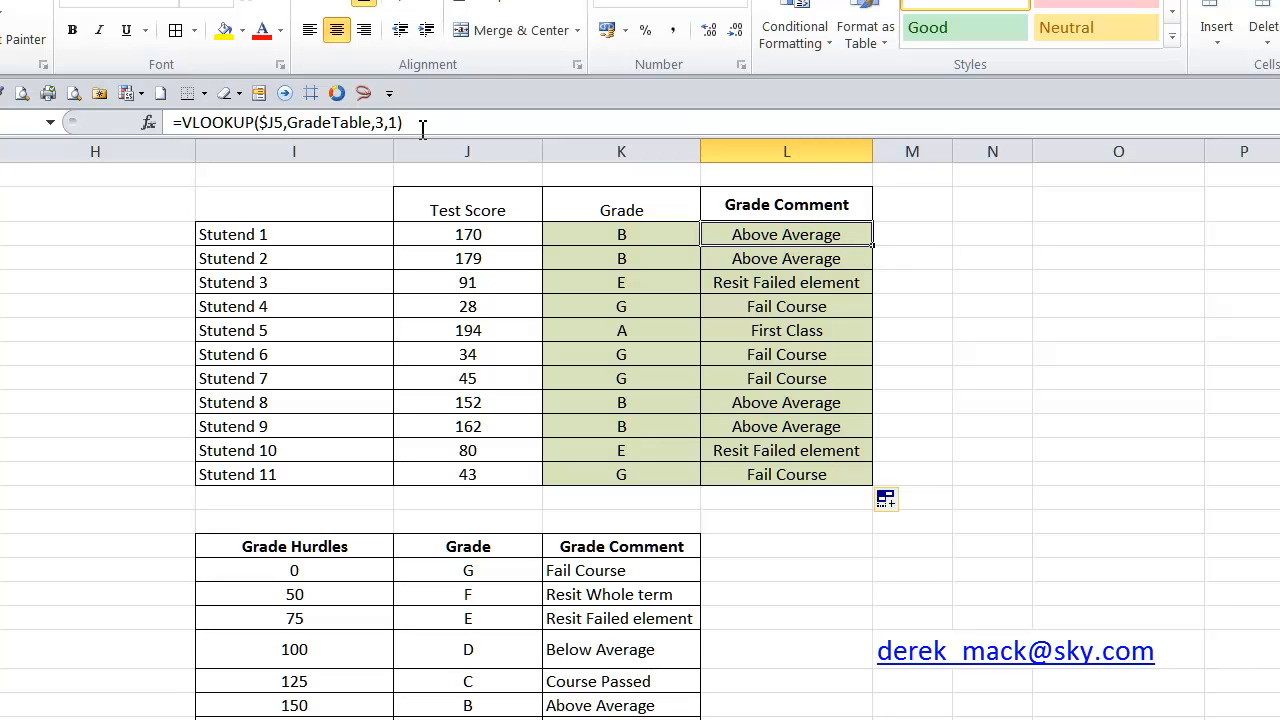
left_click(393, 122)
double_click(393, 122)
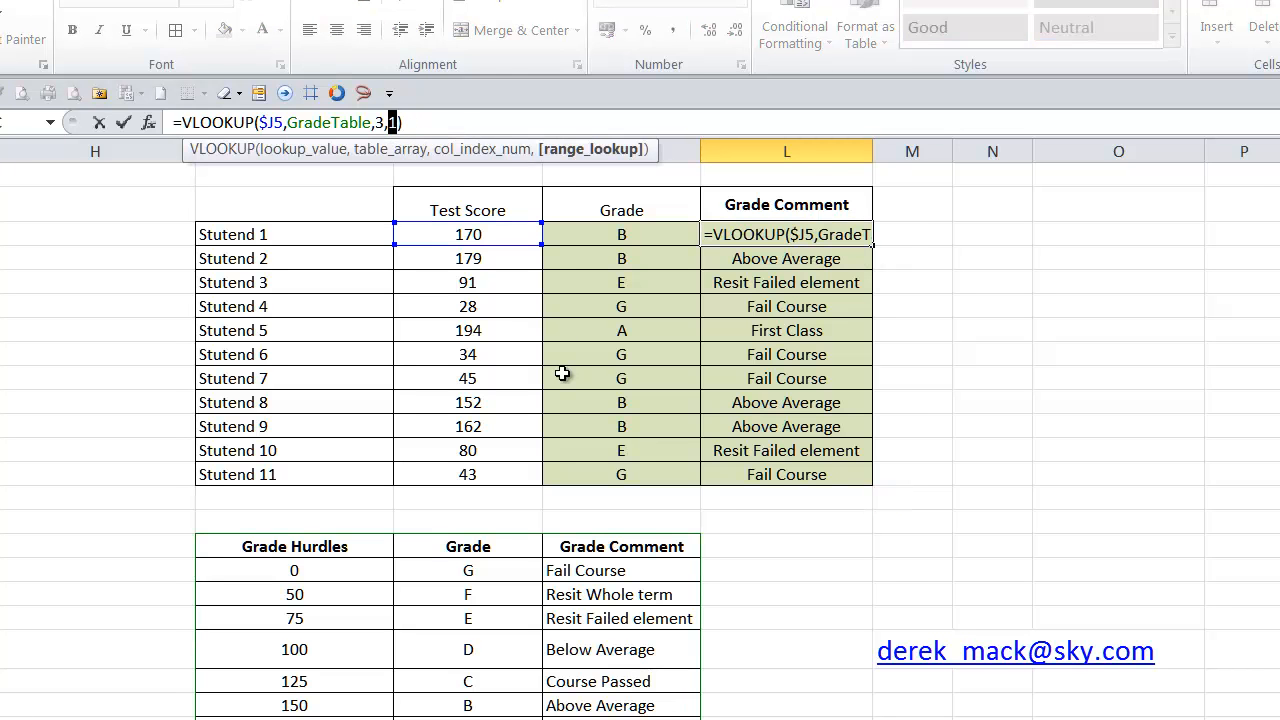
type("0")
key("Return")
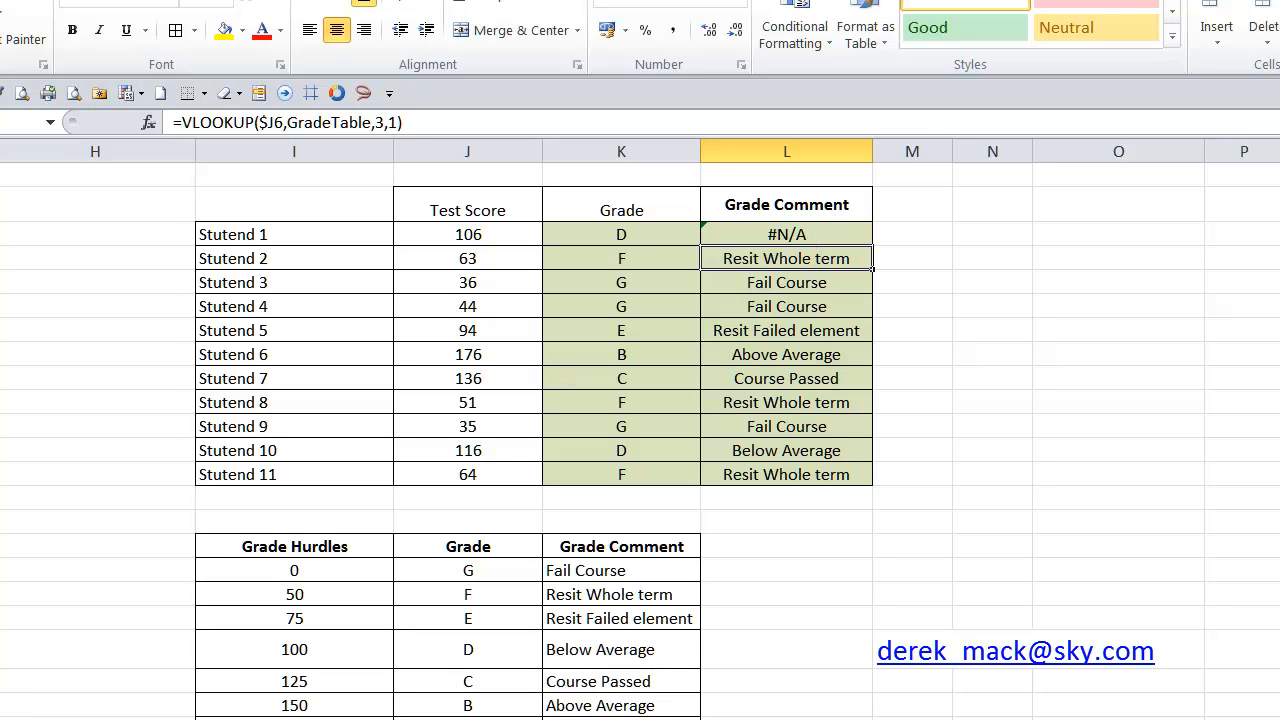
key("F9")
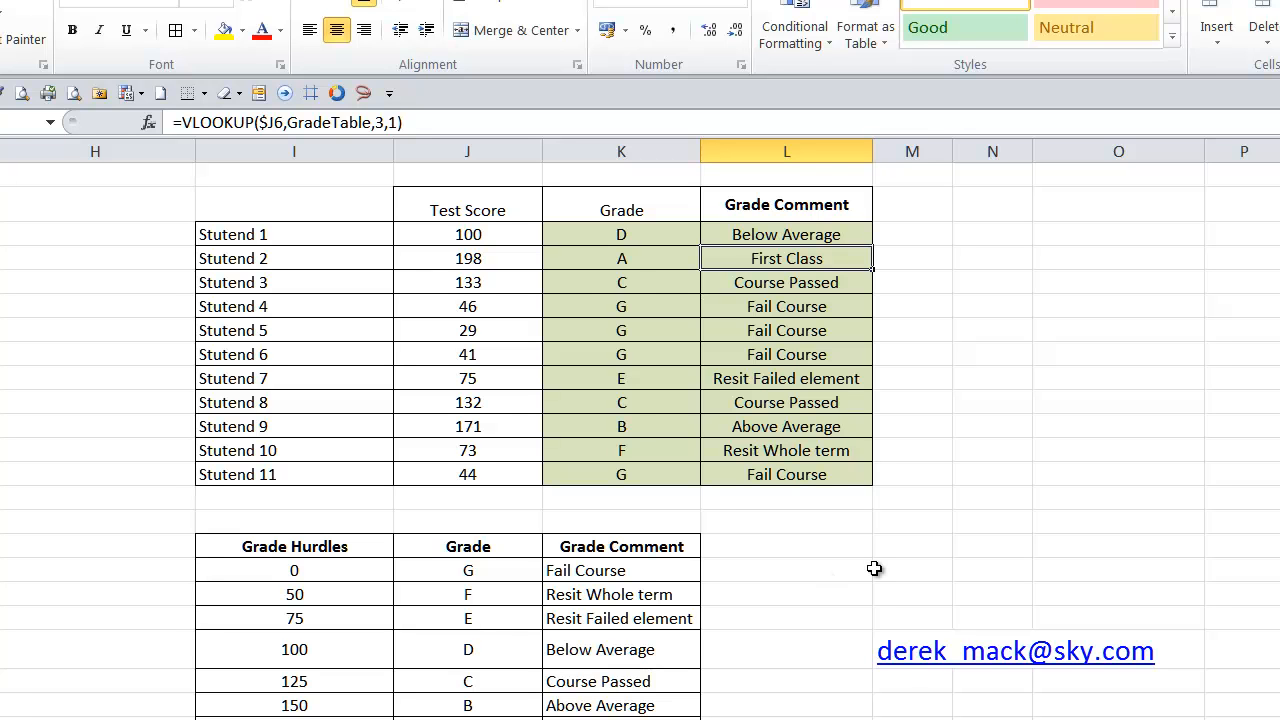
Set the range_lookup argument in L5's VLOOKUP back to 1 and fill the formula down the Grade Comment column
key("F9")
key("F9")
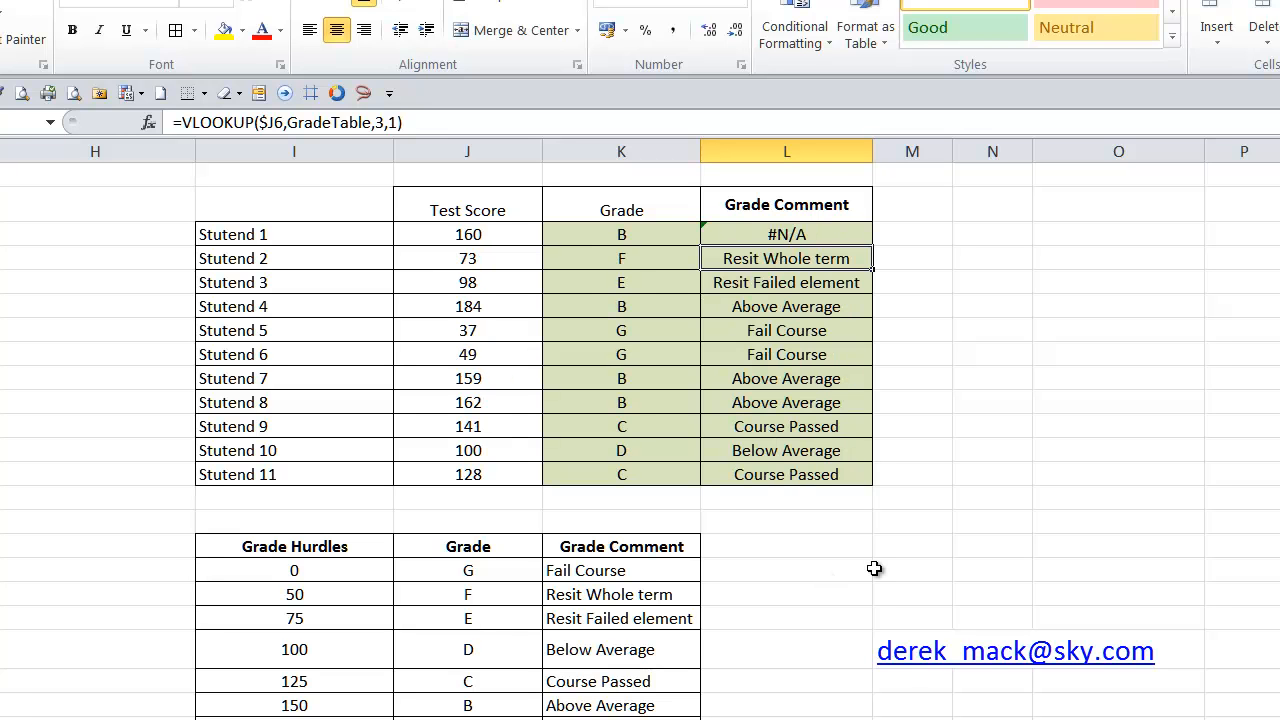
left_click(760, 234)
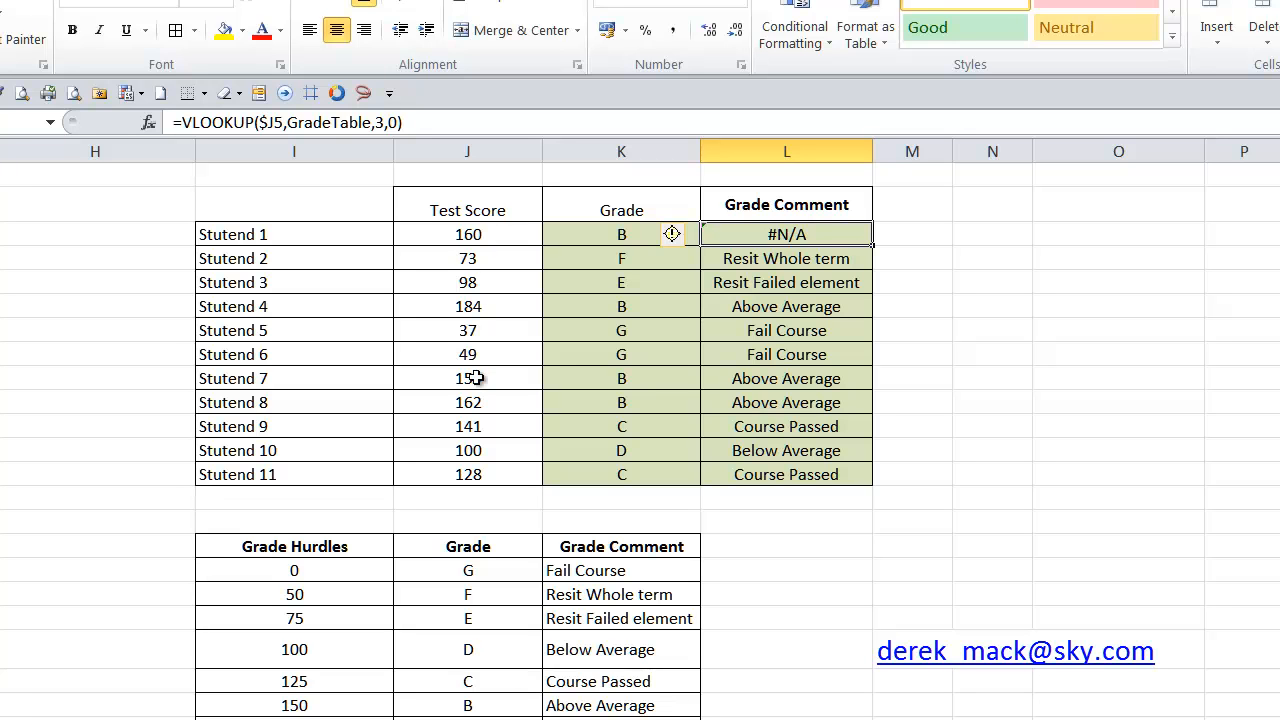
left_click(396, 122)
double_click(394, 122)
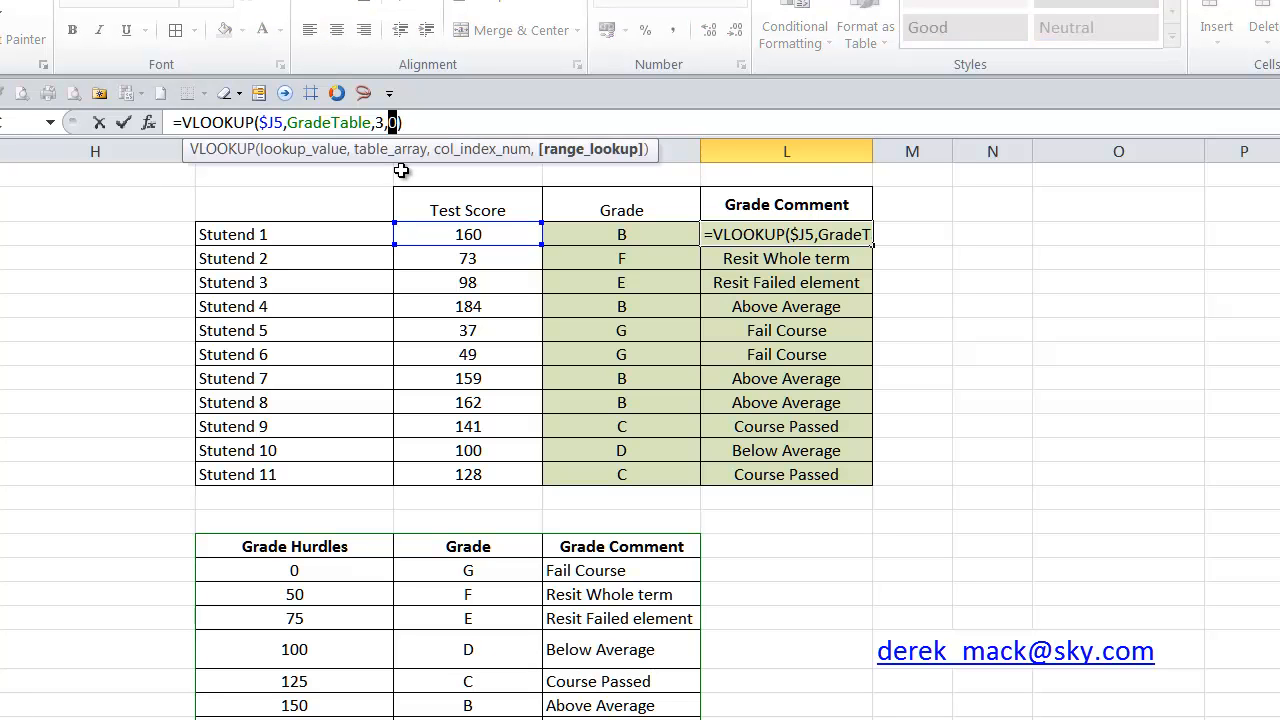
type("1")
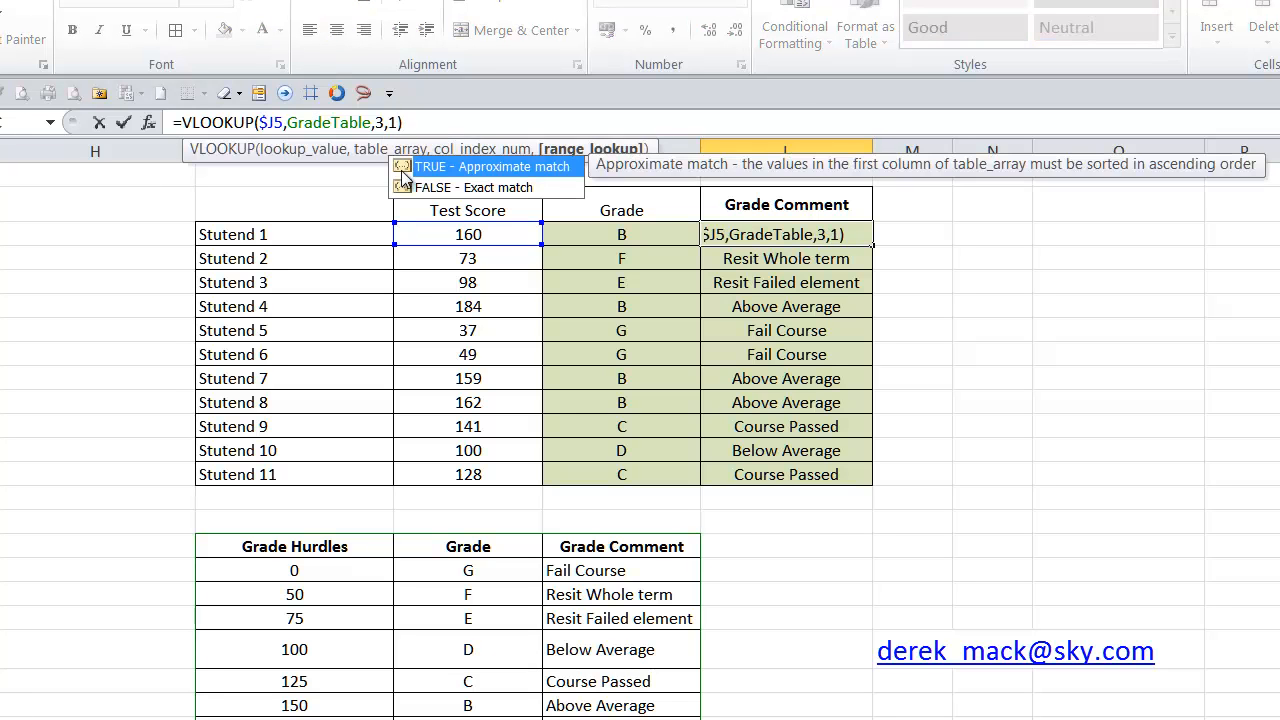
key("Return")
left_click(832, 243)
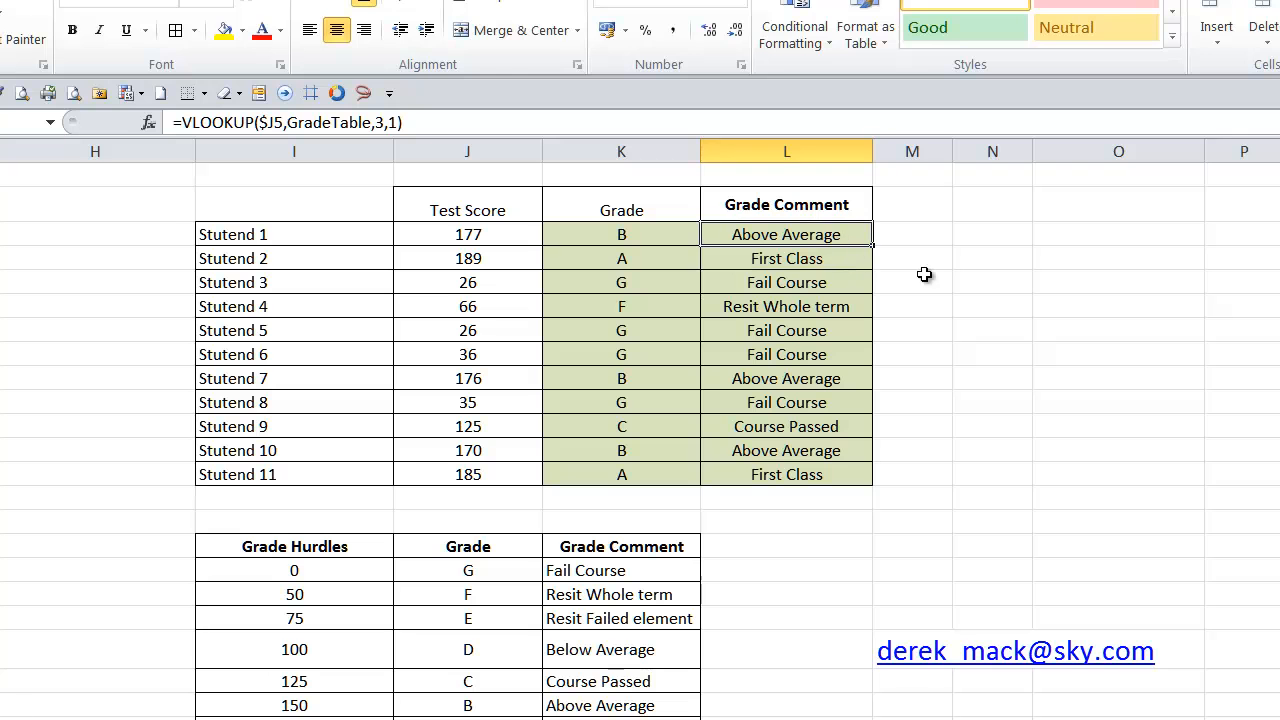
left_click_drag(876, 247, 866, 476)
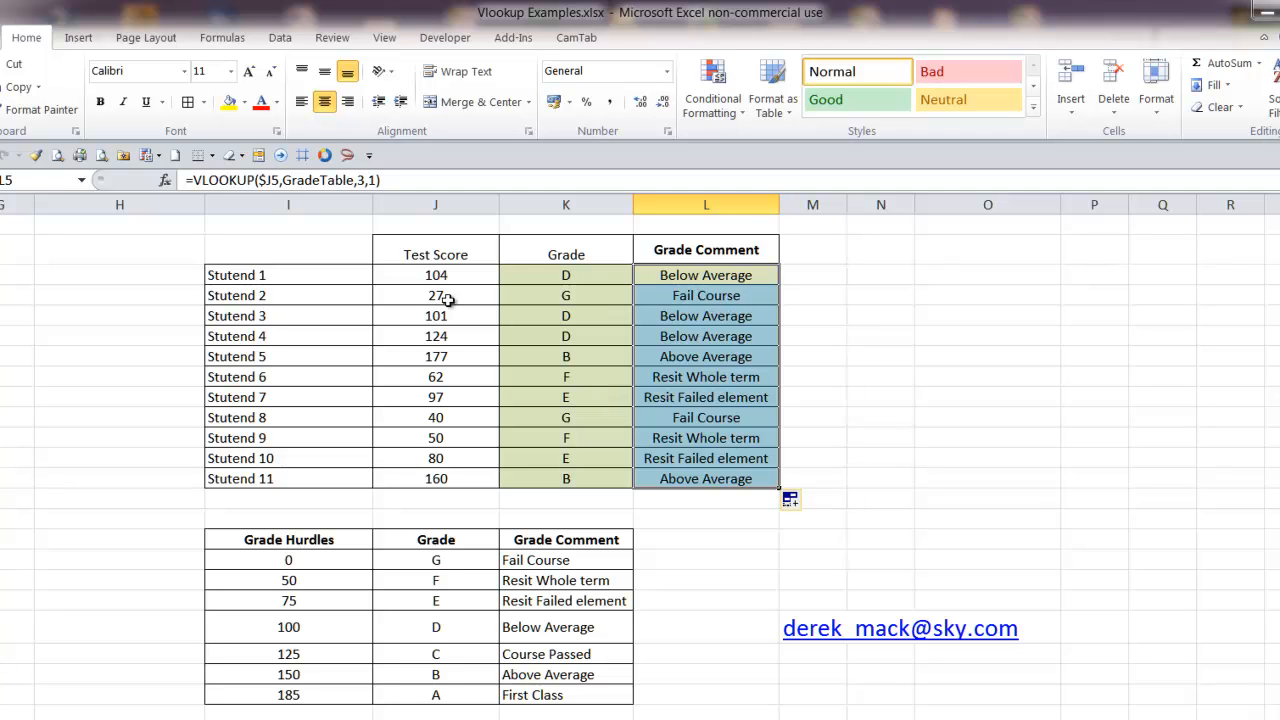
Review the auction sales table's salesman, sales, commission rate, commission and total purchase price columns
left_click_drag(424, 251, 744, 516)
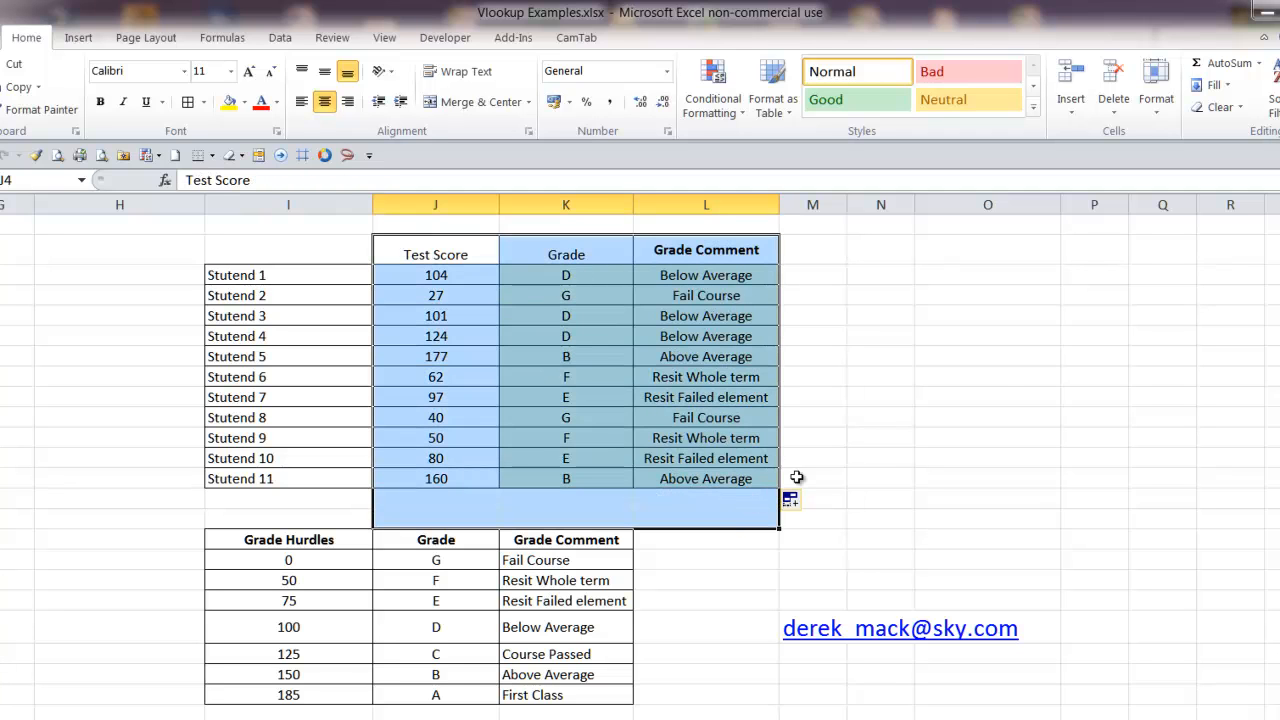
scroll(997, 381, "down", 2)
scroll(997, 381, "down", 5)
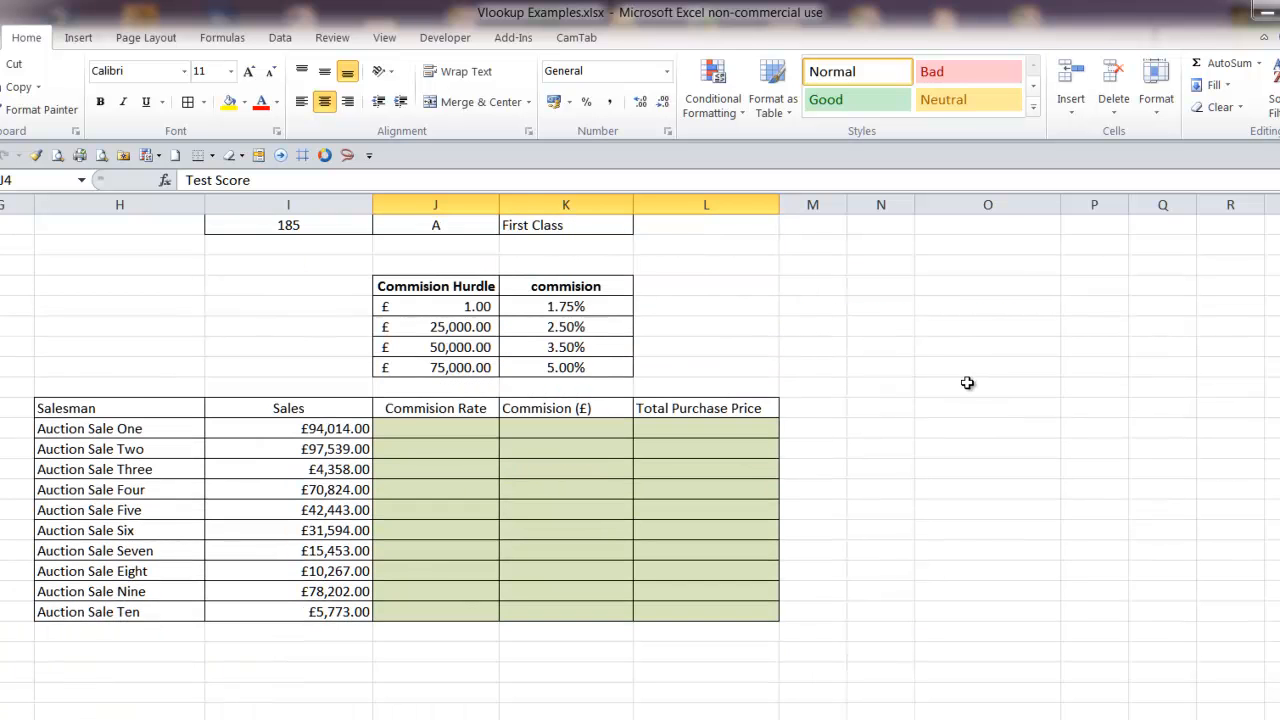
scroll(967, 383, "down", 1)
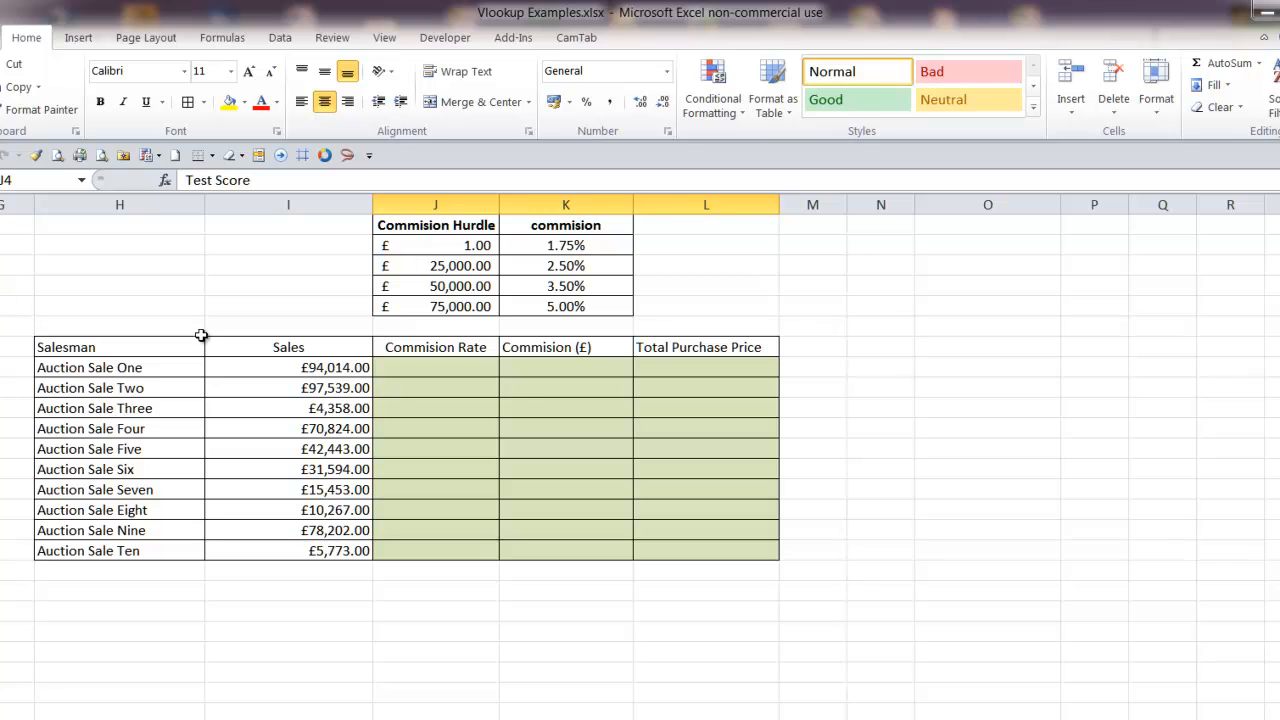
left_click(187, 307)
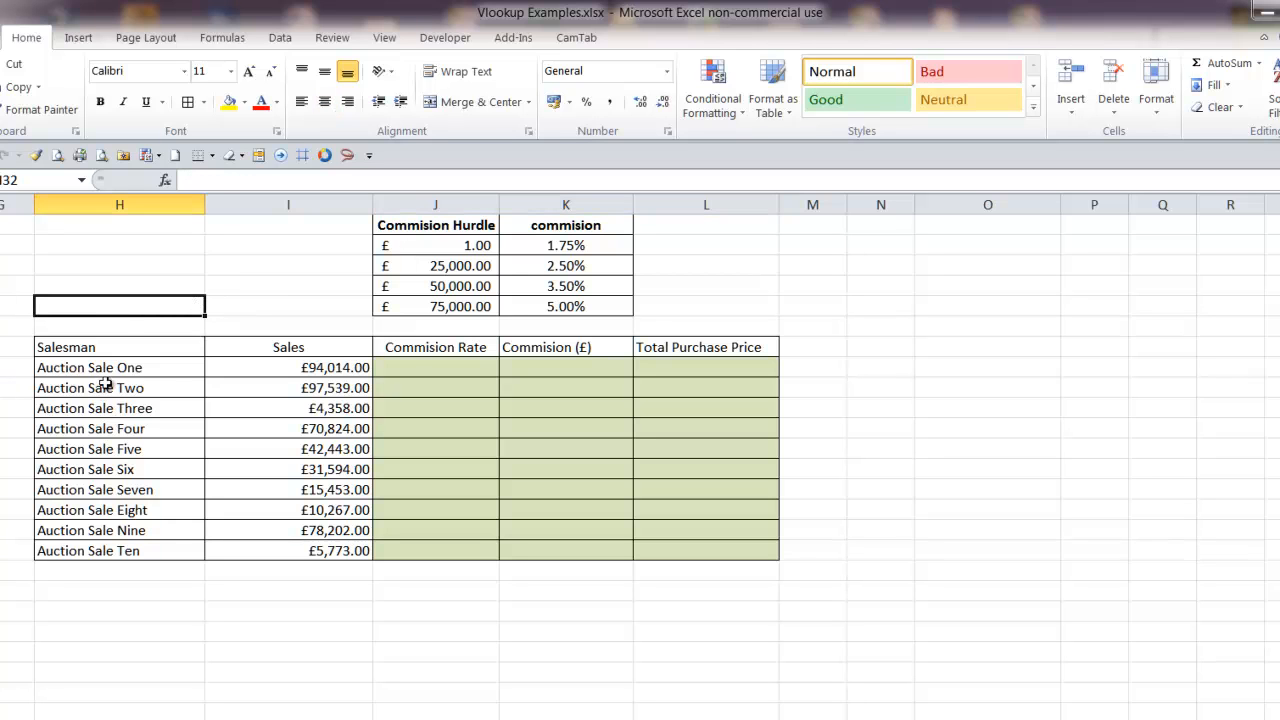
left_click(110, 372)
left_click(300, 374)
left_click(431, 371)
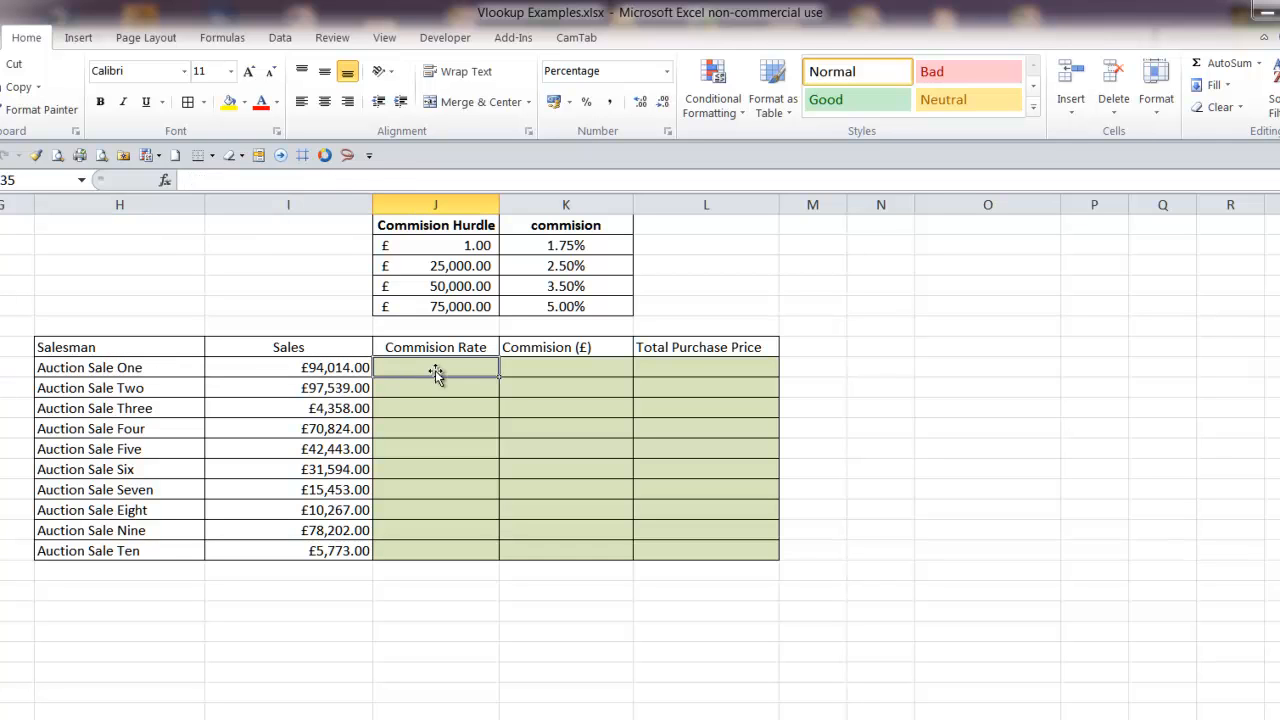
left_click(580, 371)
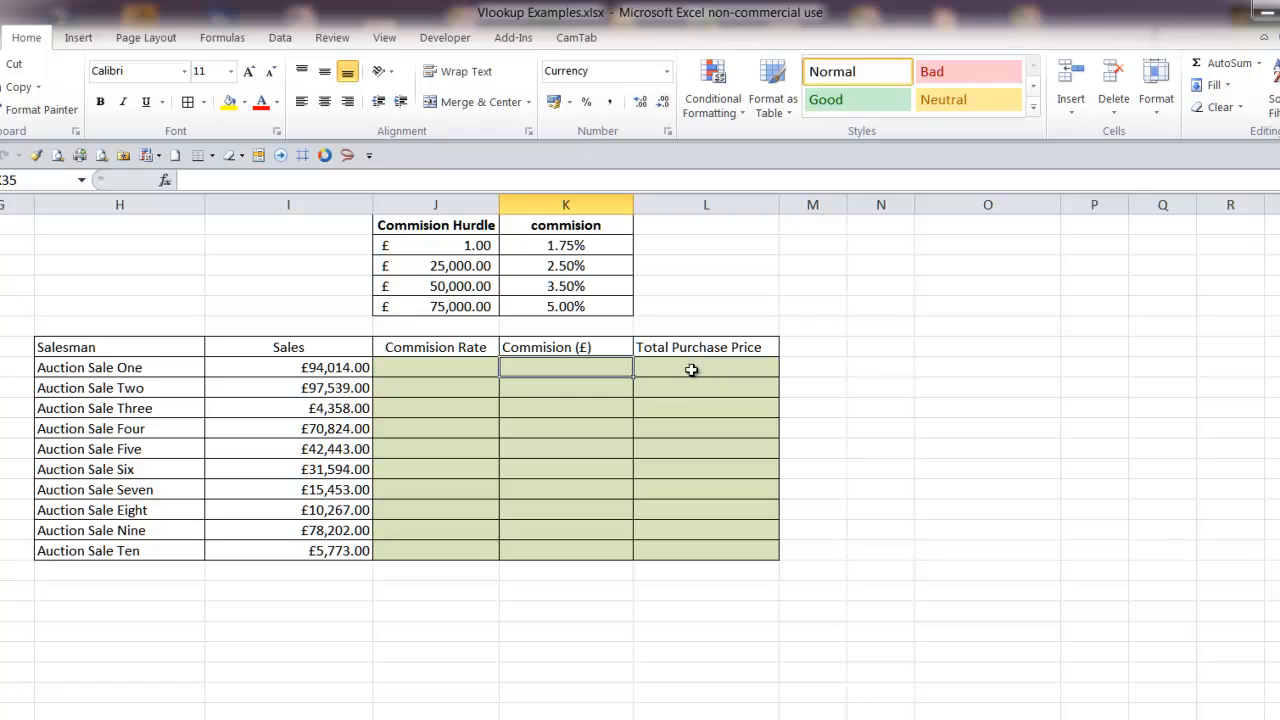
left_click(448, 370)
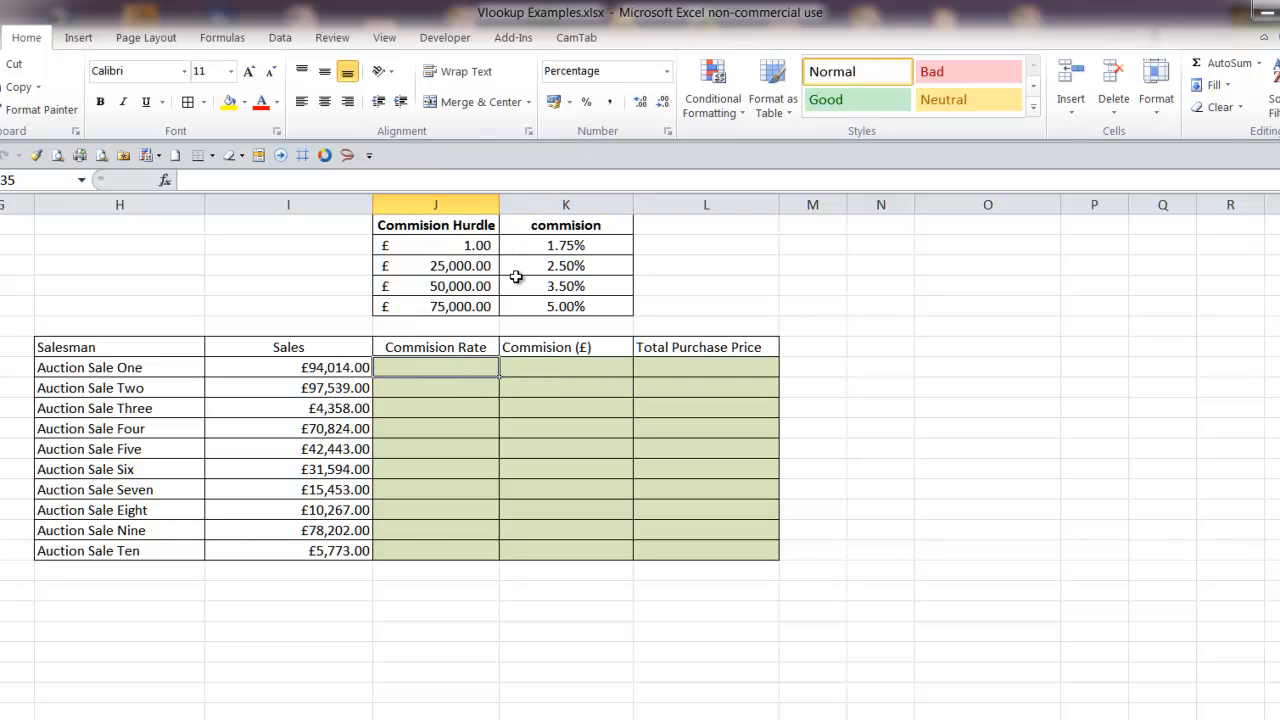
left_click(548, 368)
left_click(698, 368)
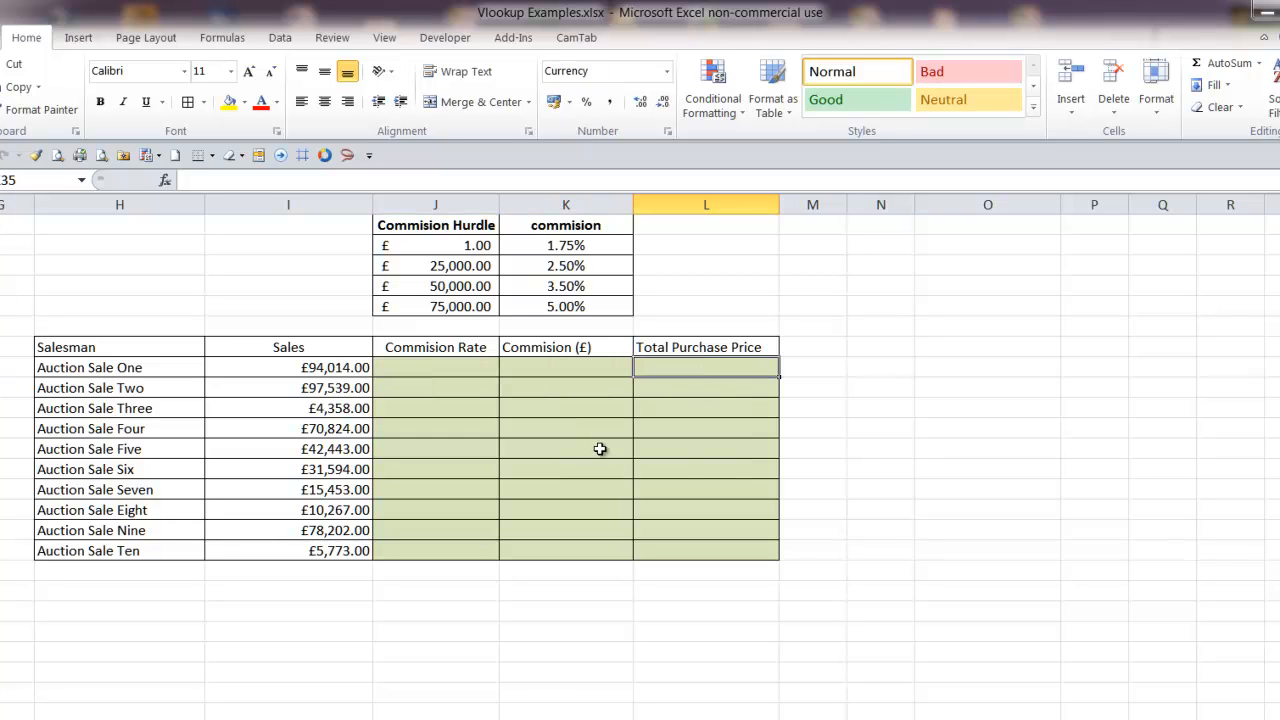
left_click(452, 372)
Examine the commission hurdle values against the sales amount of Auction Sale One
scroll(486, 405, "up", 1)
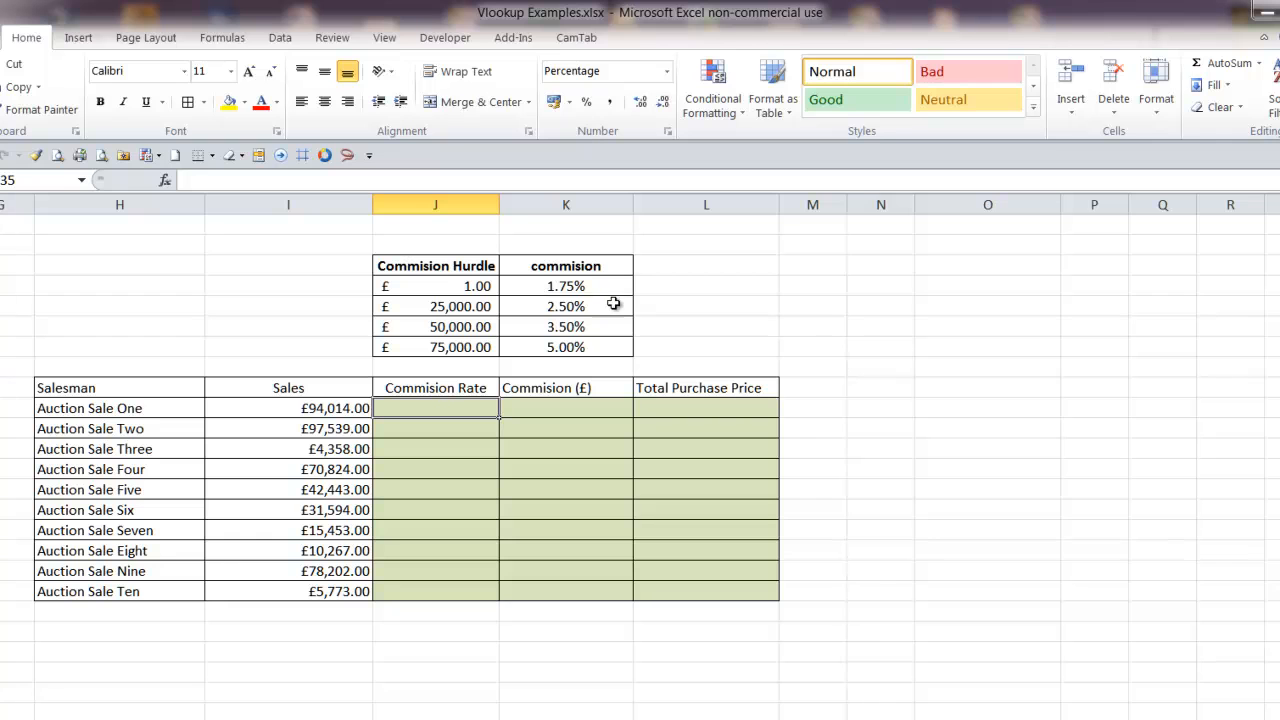
left_click_drag(447, 287, 445, 346)
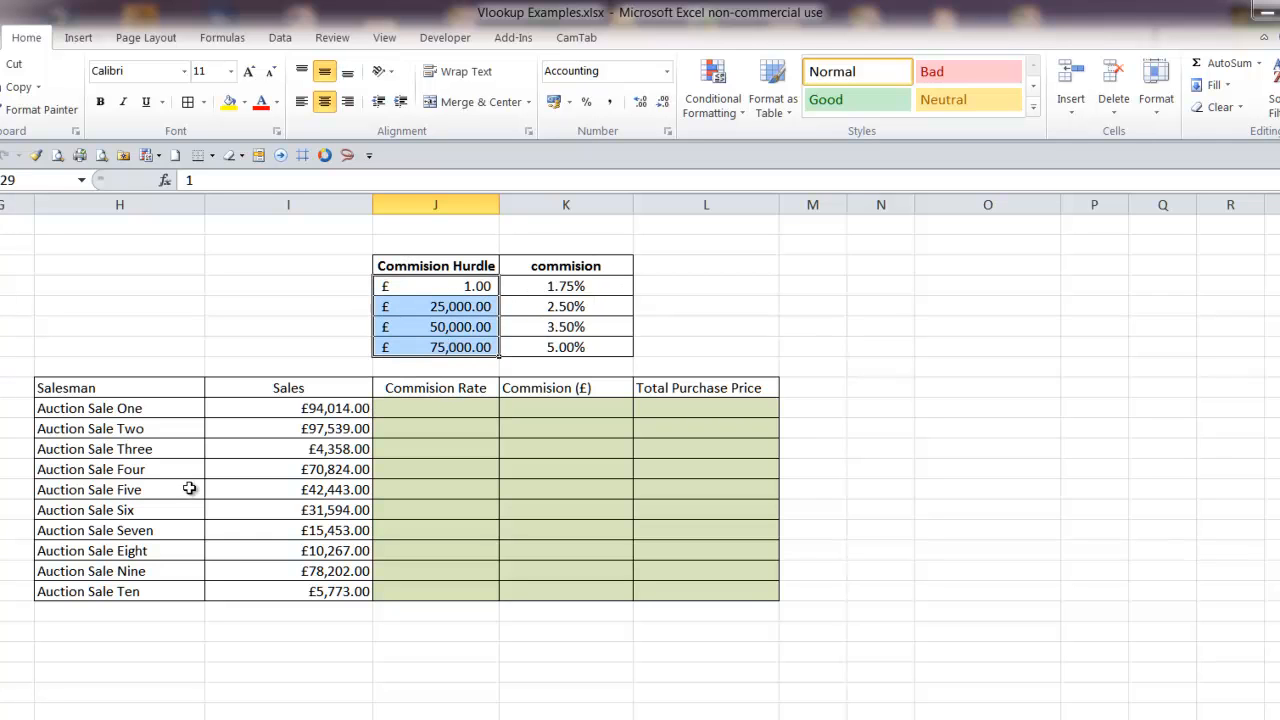
left_click(323, 413)
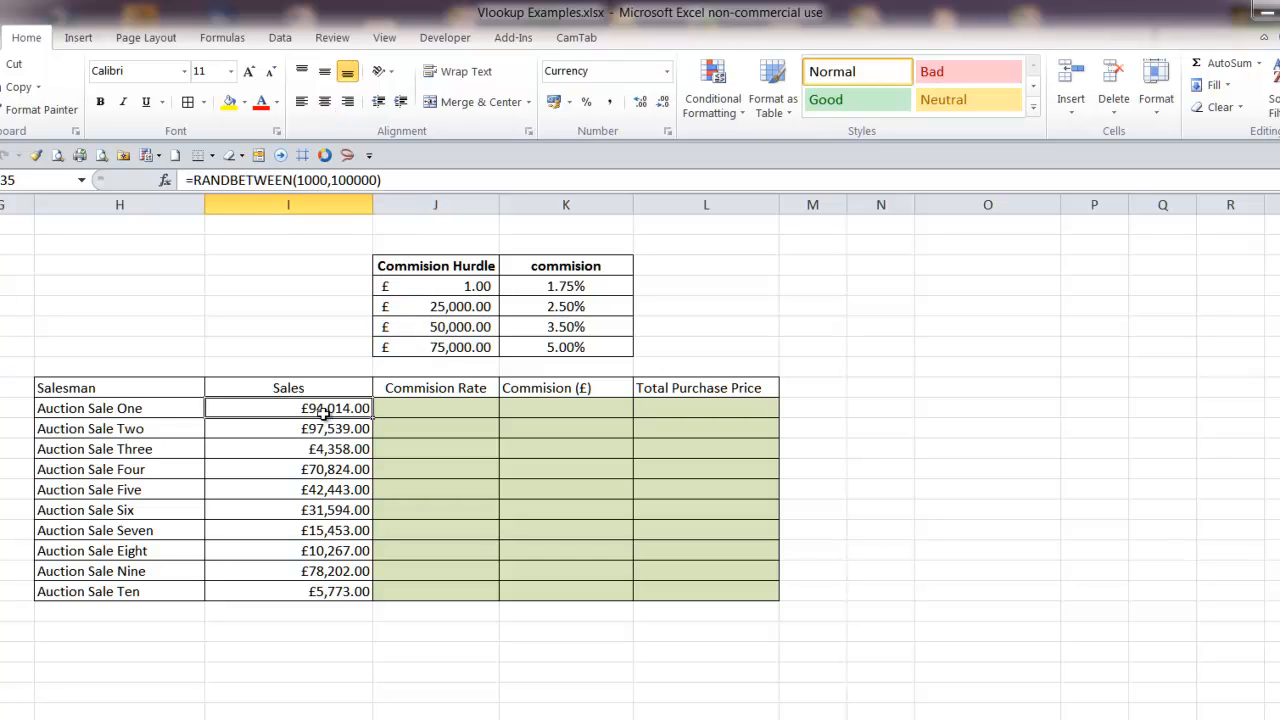
left_click_drag(460, 285, 447, 346)
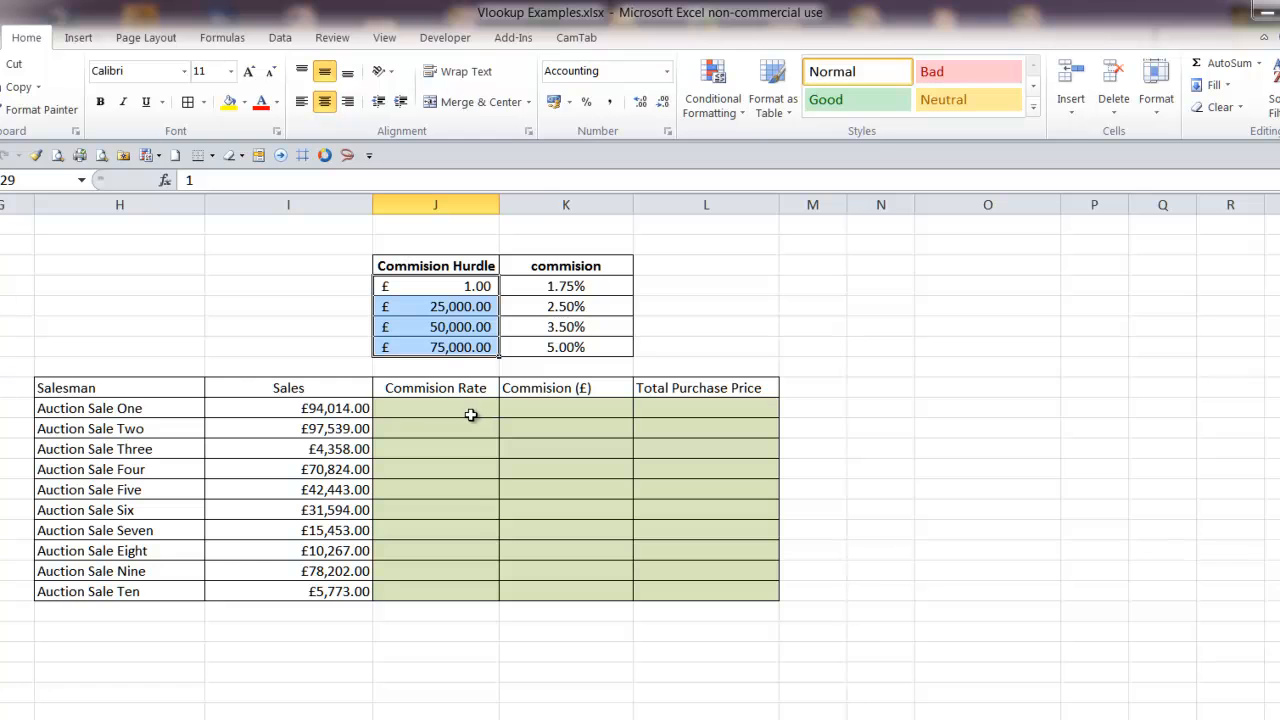
left_click_drag(437, 288, 437, 345)
Name the commission hurdle and rate table, J28:K32 including its headers, CommTable
left_click_drag(452, 266, 563, 347)
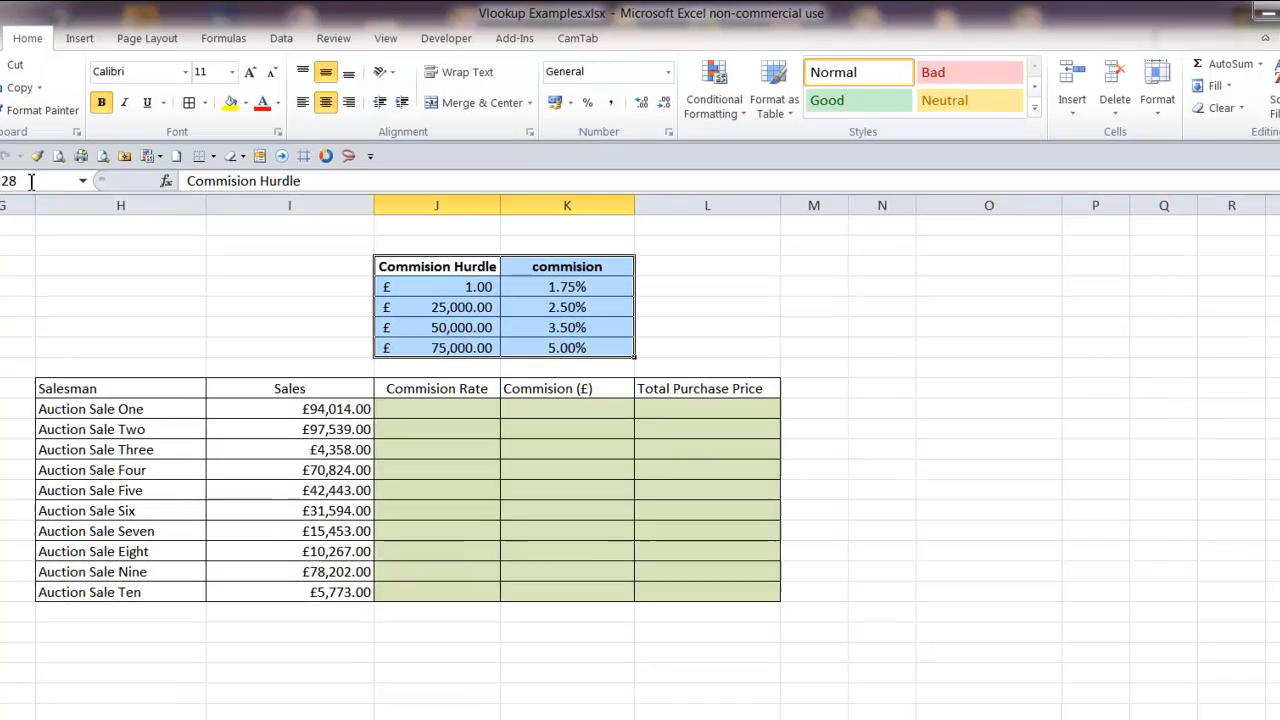
left_click(29, 181)
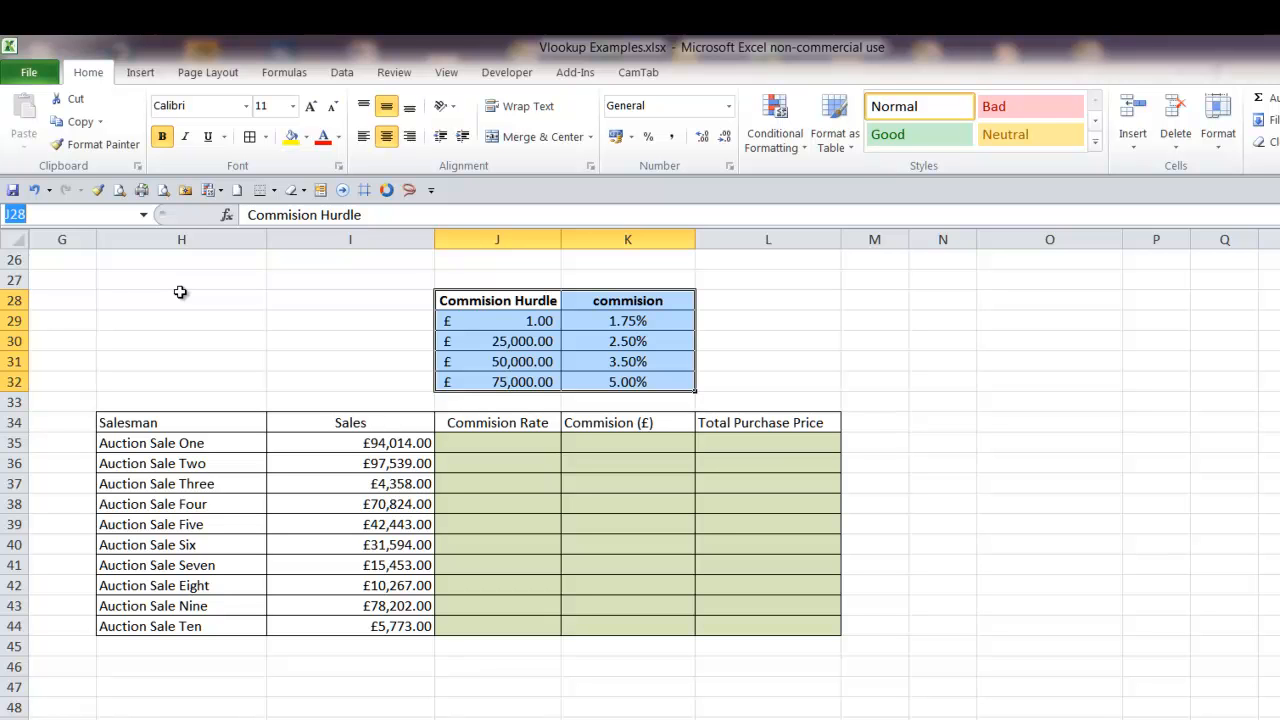
type("CommTable")
key("Return")
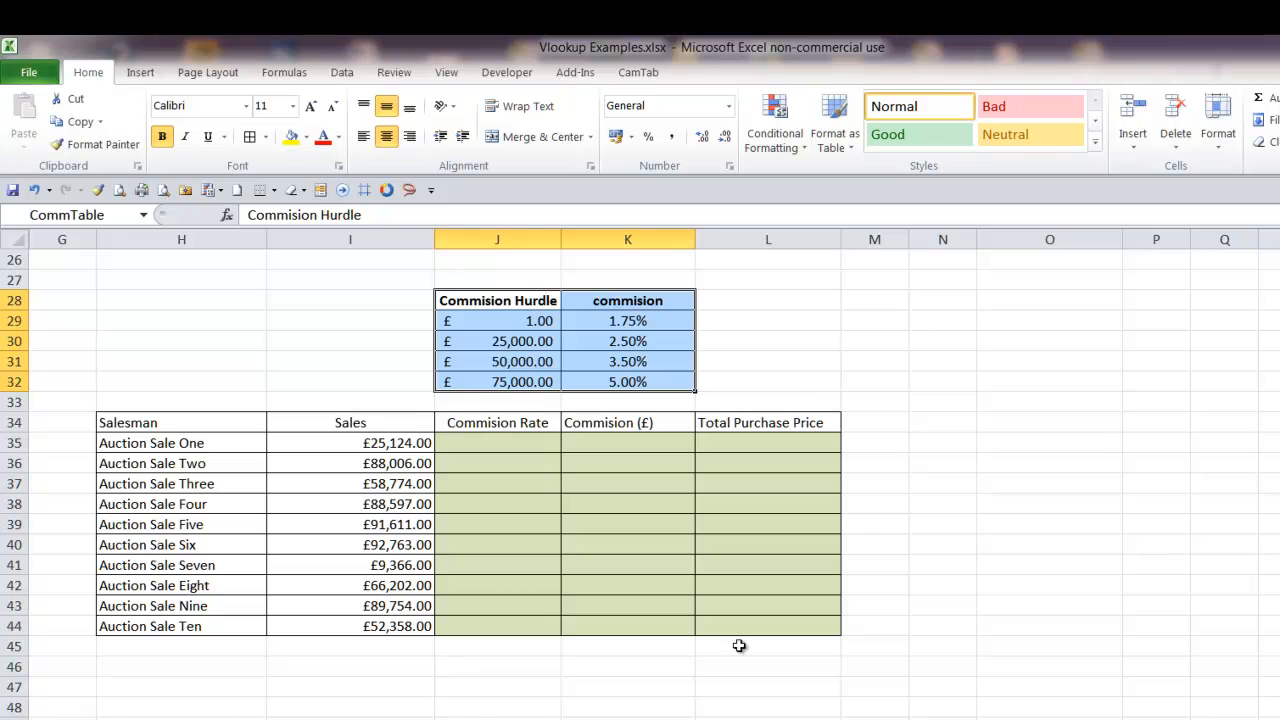
Look over the Salesman column and the Auction Sale One row as example ranges that could be named
left_click_drag(211, 426, 203, 624)
left_click(100, 214)
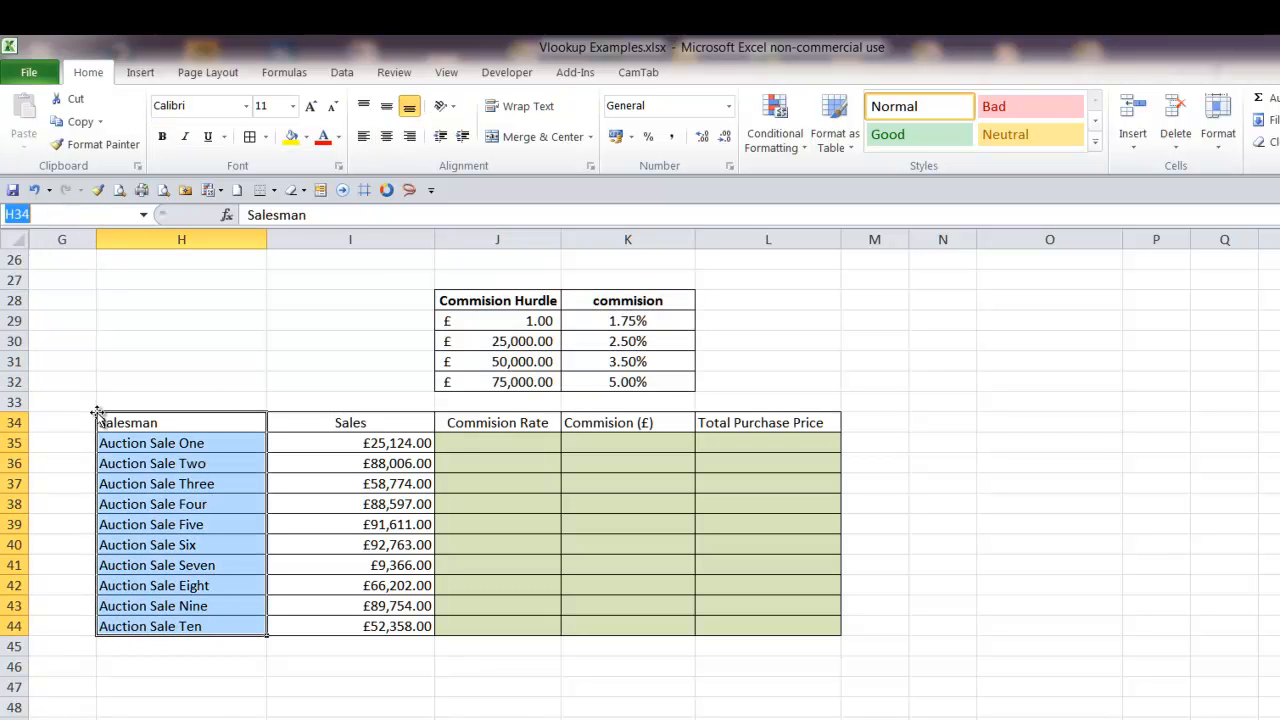
left_click(332, 420)
left_click_drag(103, 426, 104, 625)
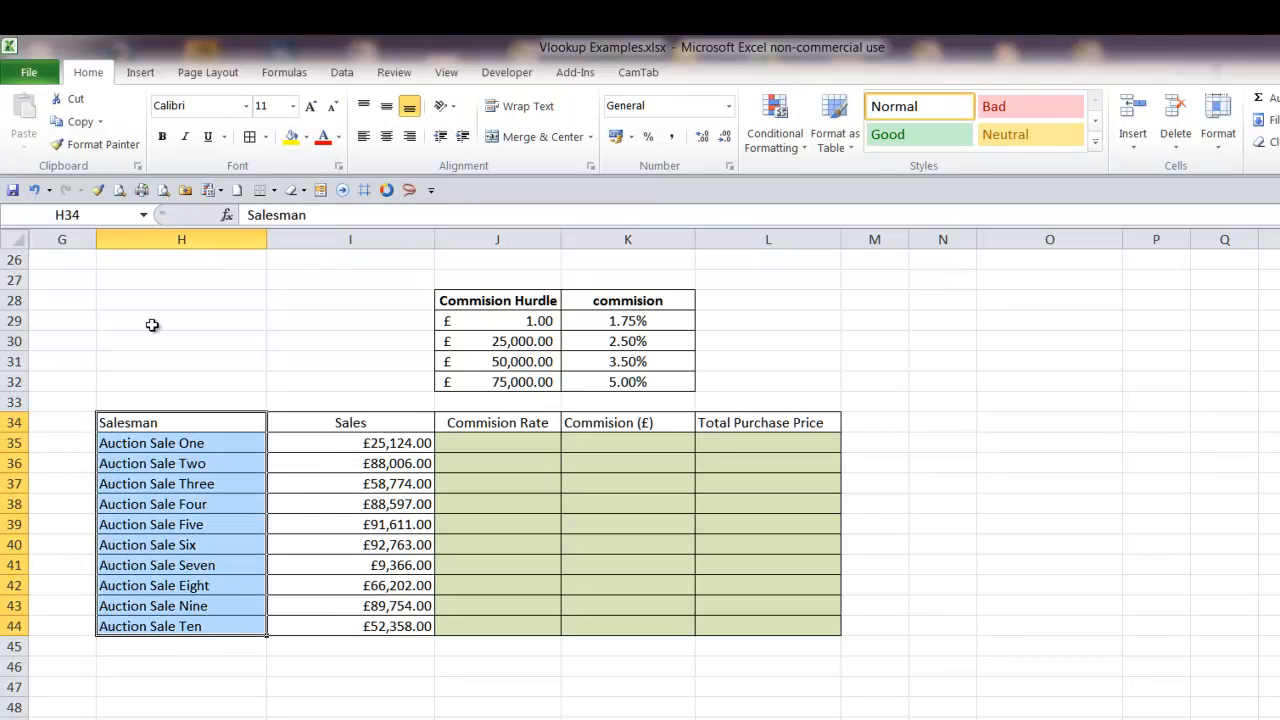
left_click(352, 318)
left_click_drag(171, 446, 760, 443)
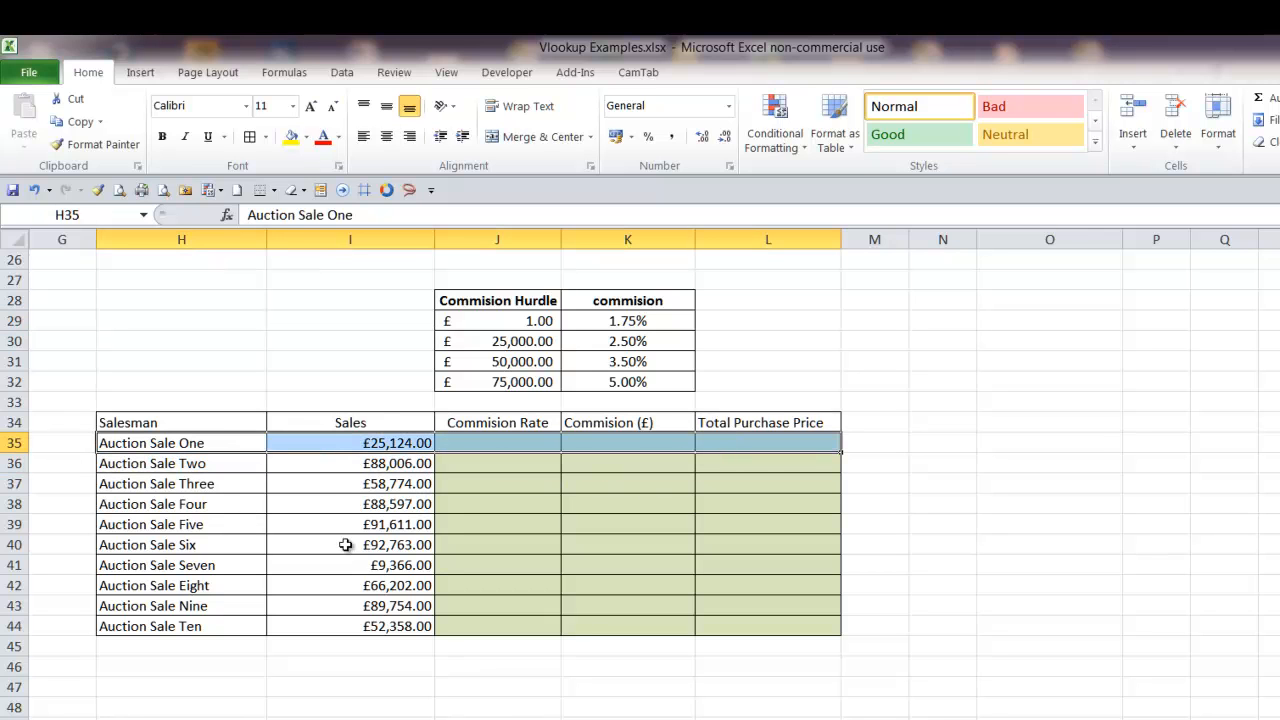
Go to the CommTable named range to check which cells it covers
left_click(145, 216)
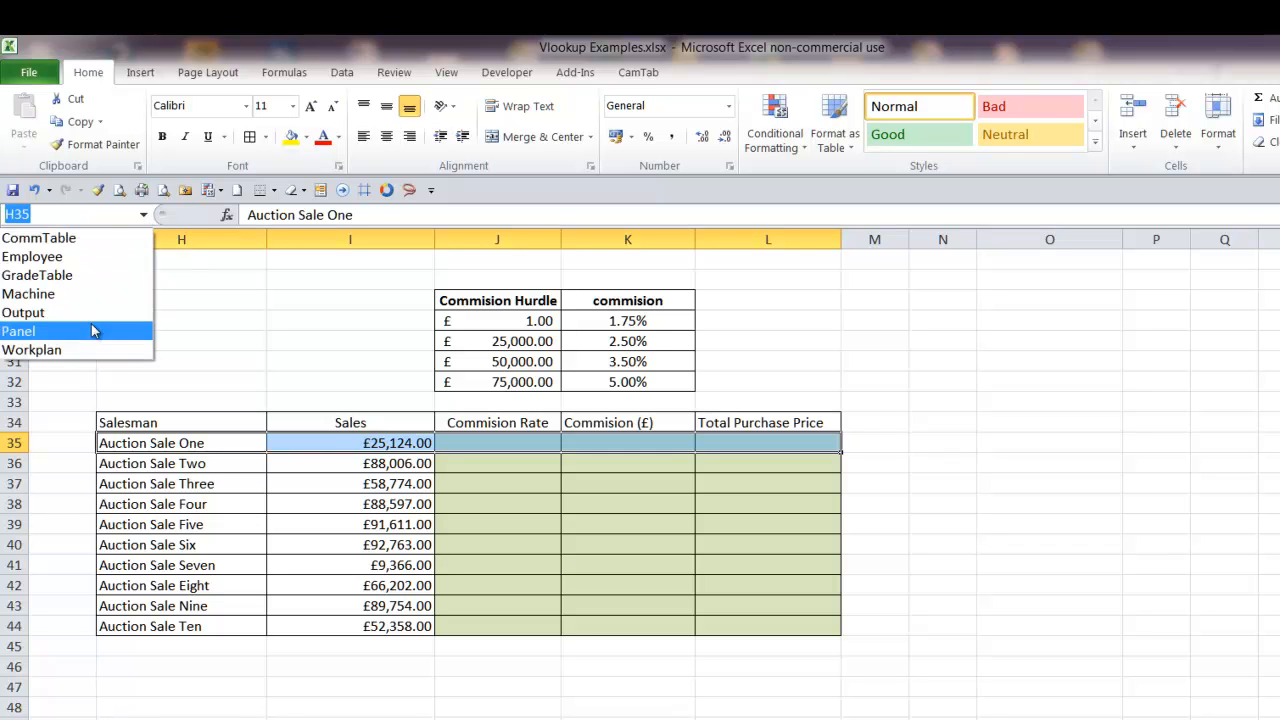
left_click(80, 238)
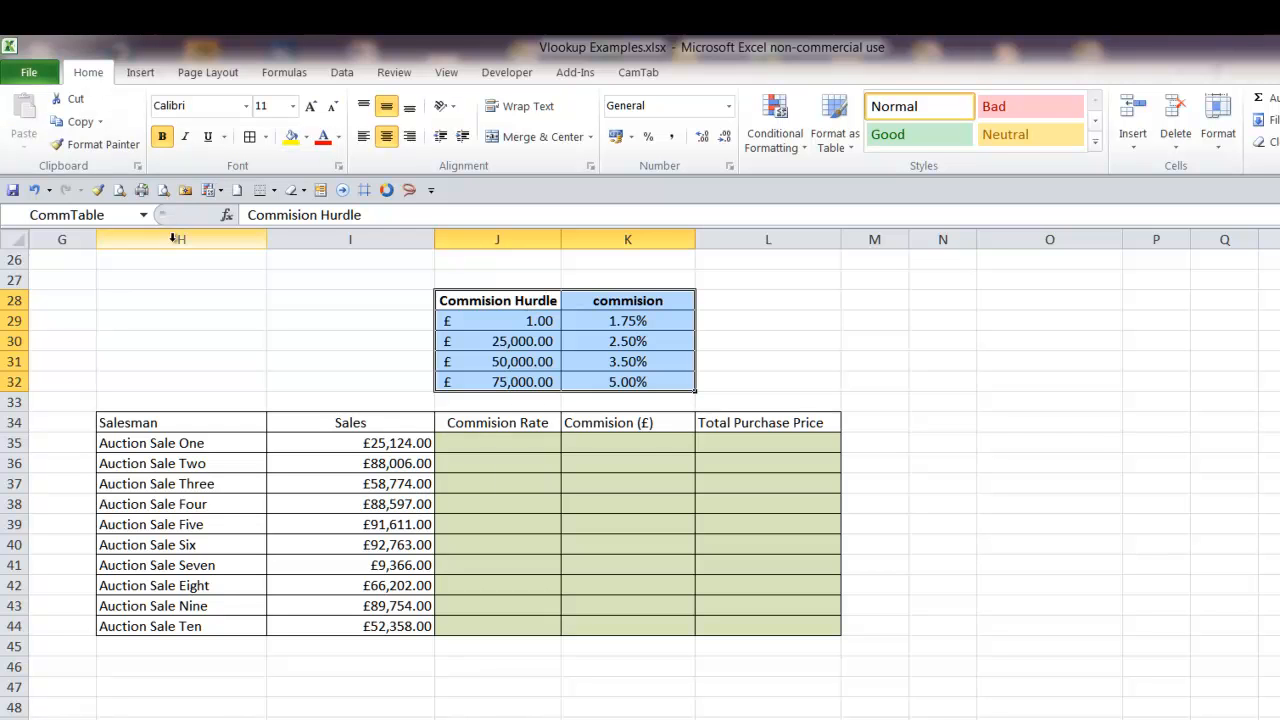
left_click(521, 440)
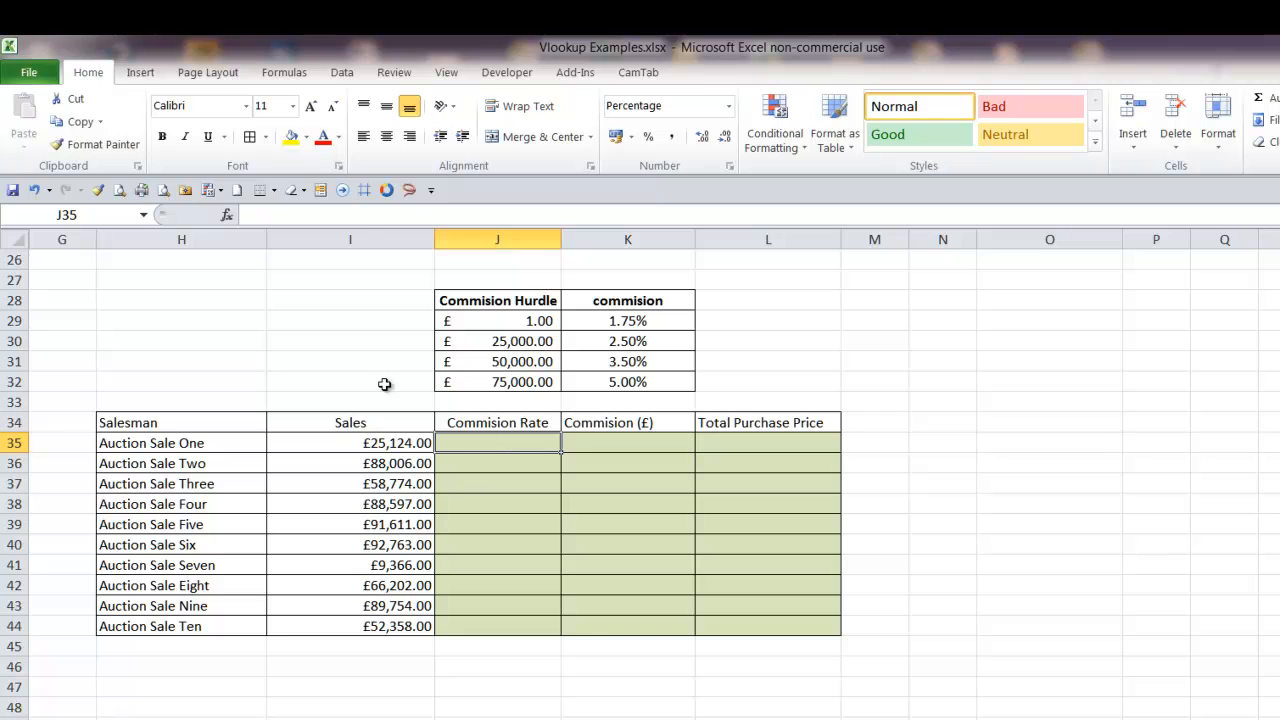
Trace how the first auction sale's amount in I35 matches a hurdle and its commission rate in the table
left_click(365, 444)
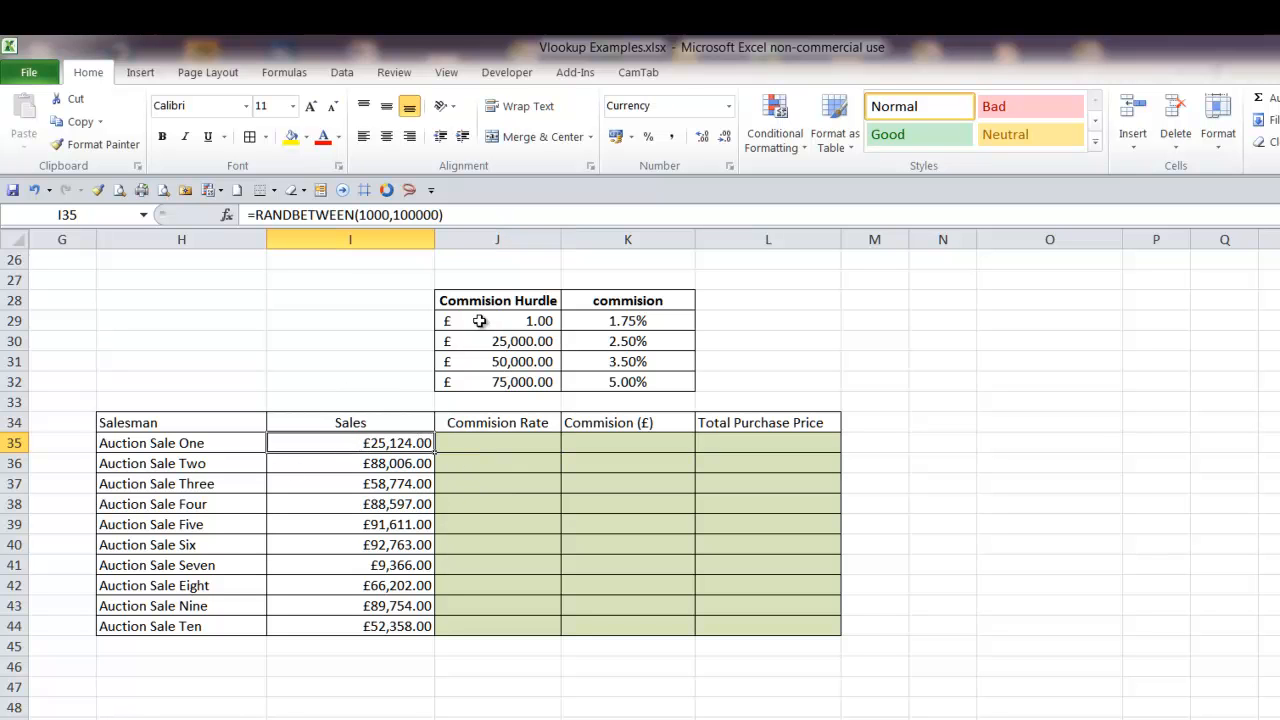
left_click_drag(462, 298, 612, 377)
left_click(366, 449)
left_click_drag(643, 320, 643, 374)
left_click(643, 342)
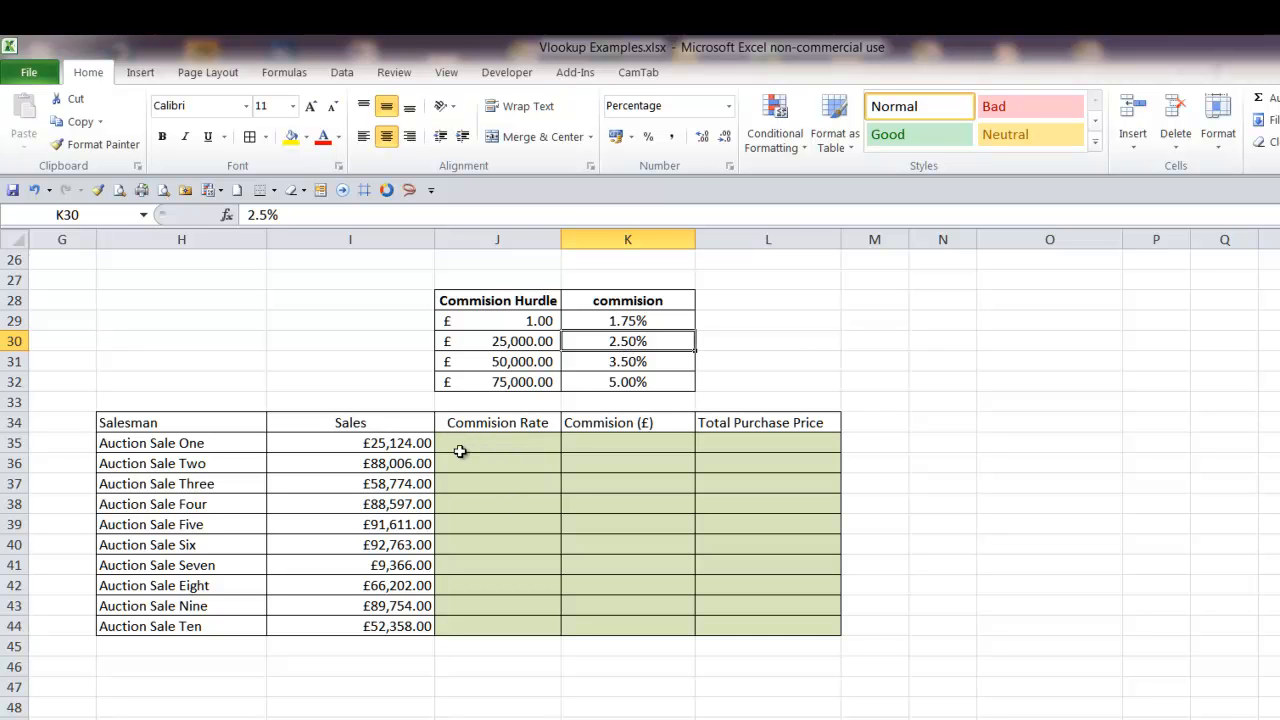
left_click(413, 445)
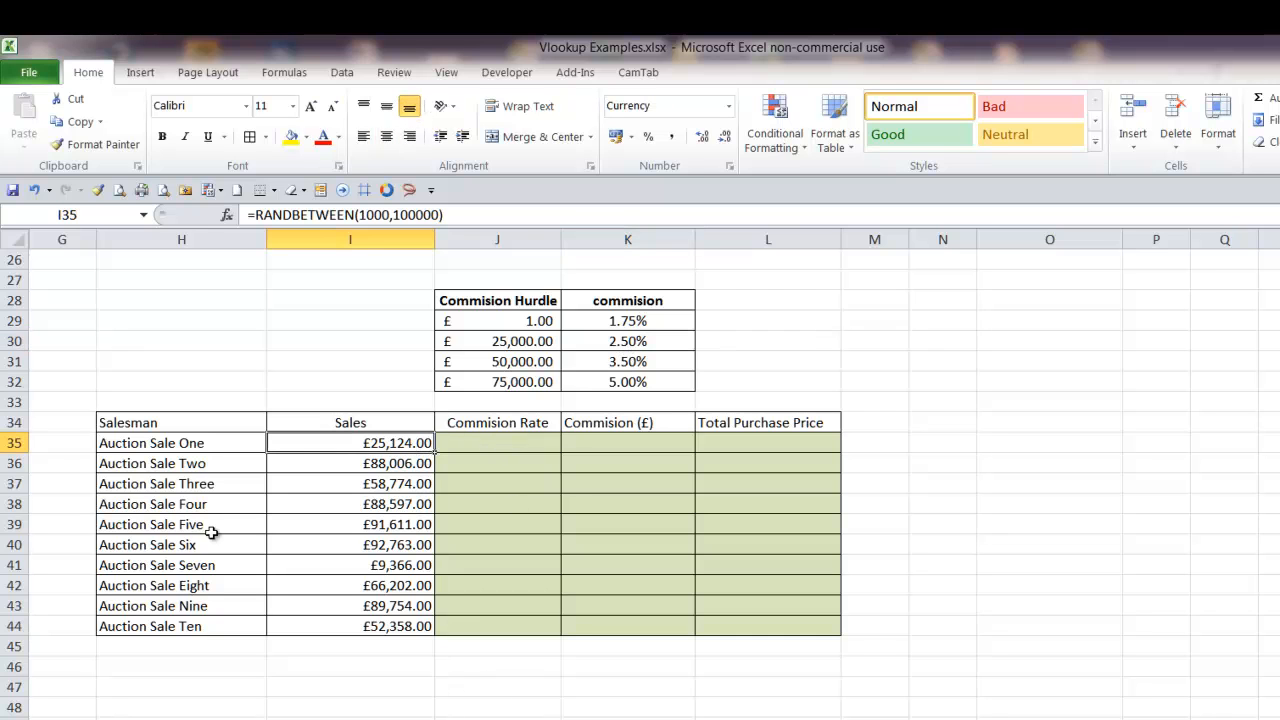
Enter =VLOOKUP(I35,CommTable,2,TRUE) in J35 to look up the first auction sale's commission rate by approximate match
left_click(508, 445)
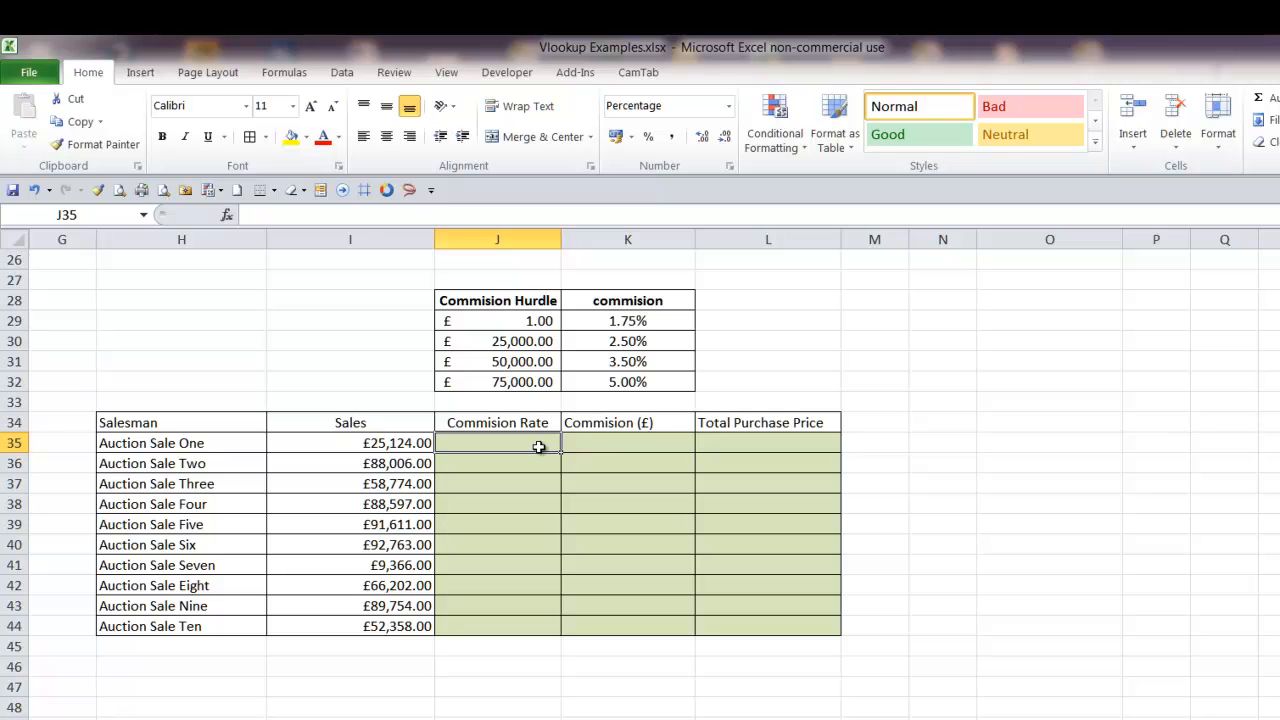
type("=")
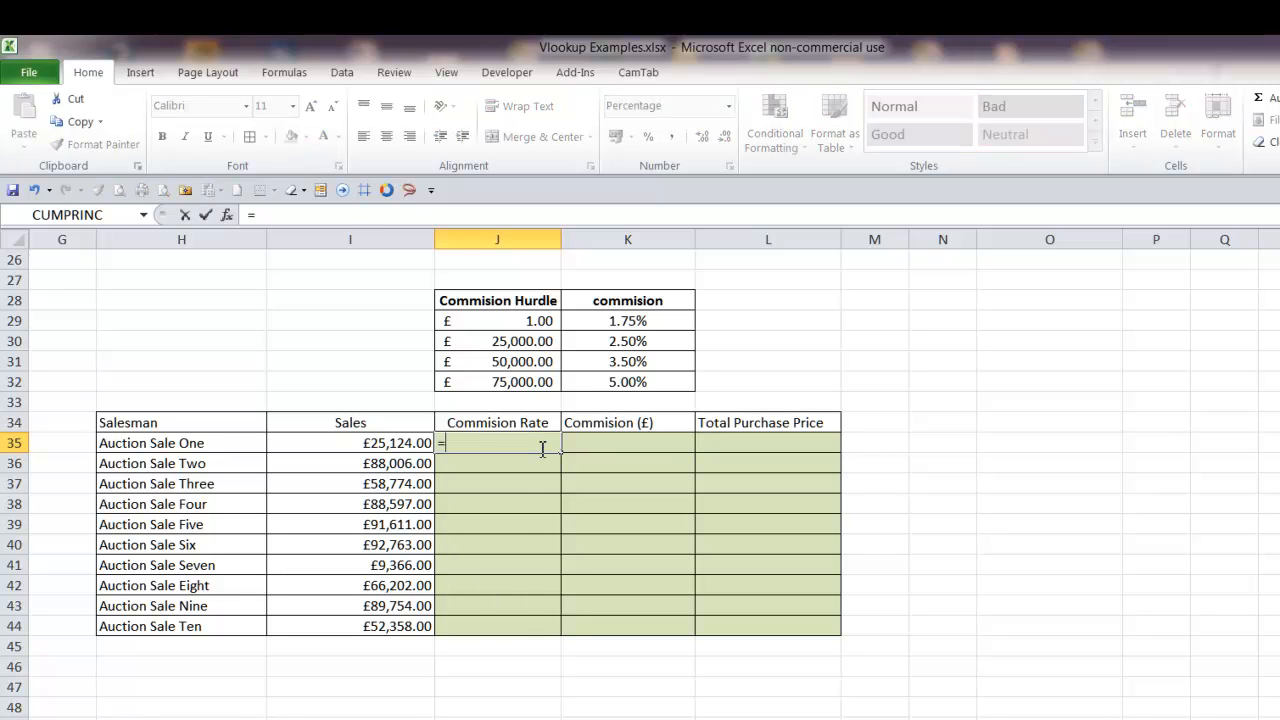
type("vloo")
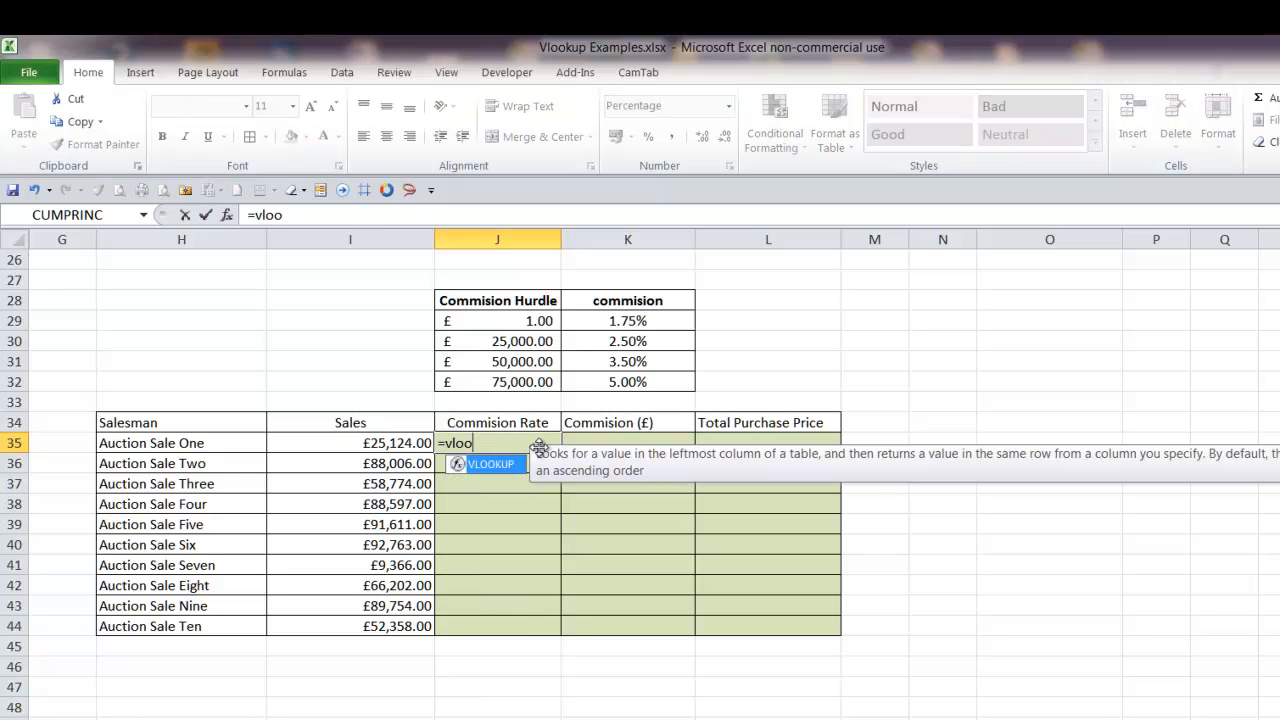
type("k")
key("Tab")
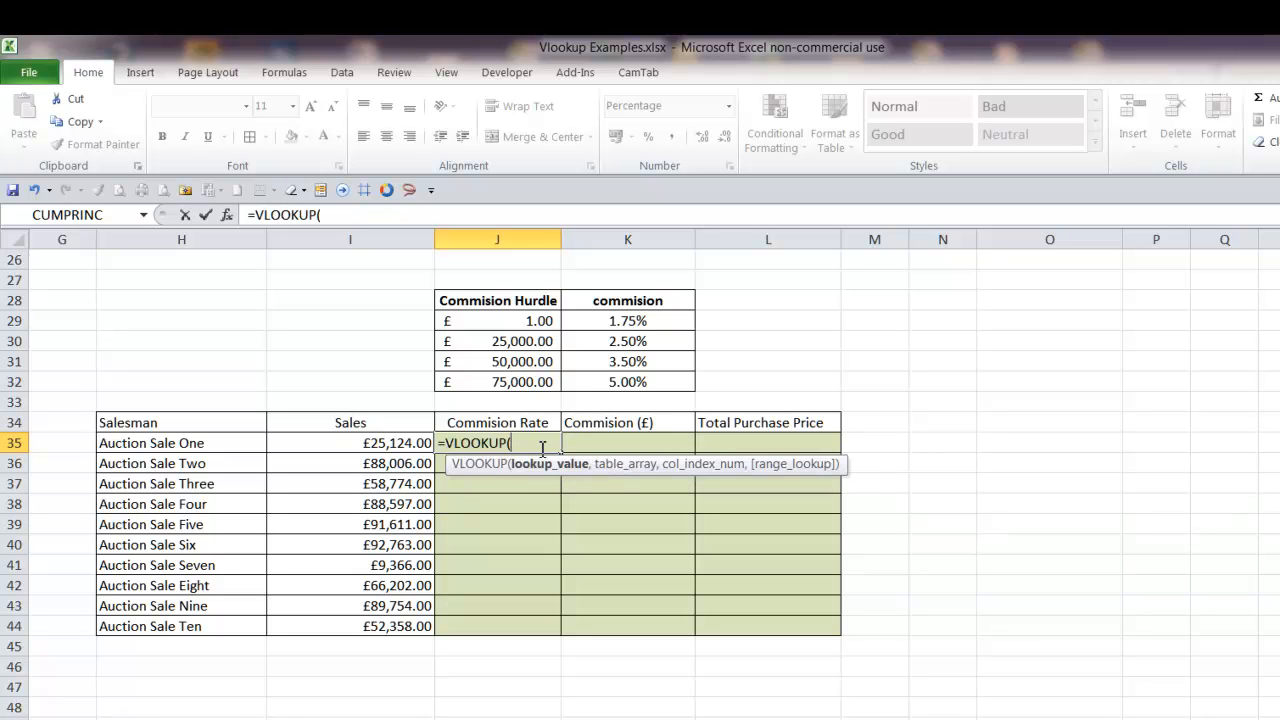
key("Left")
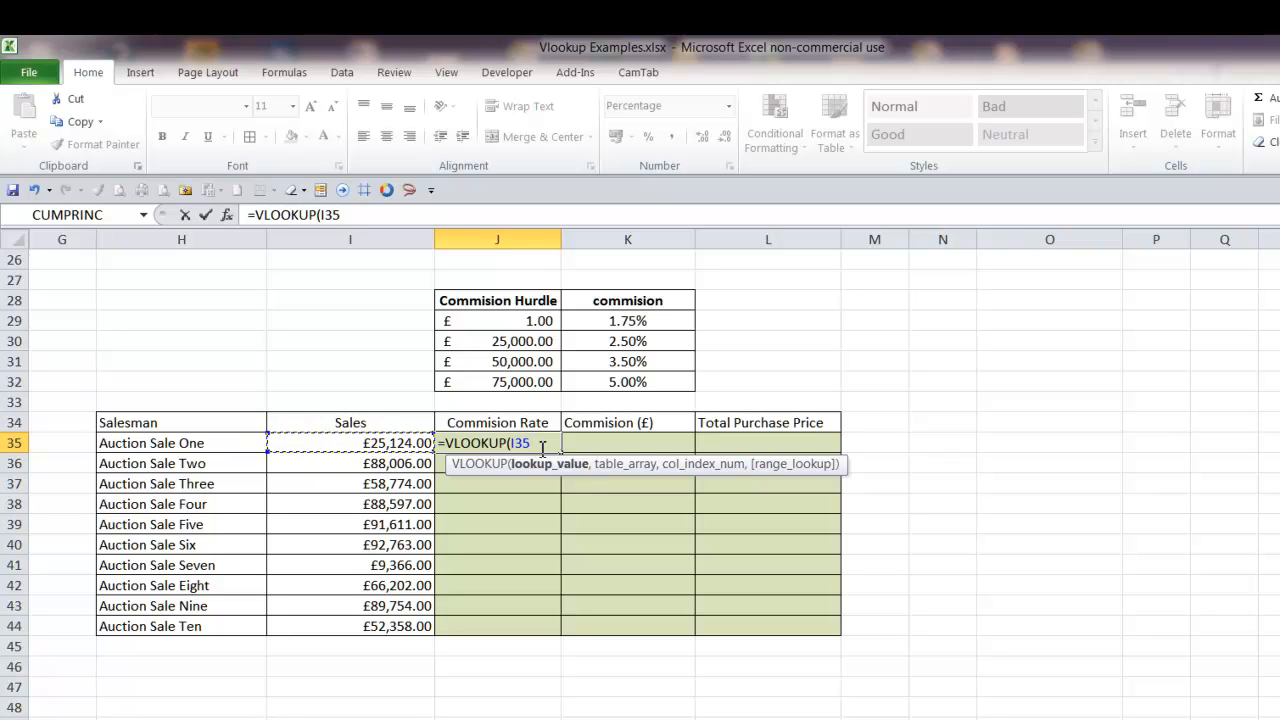
type(",")
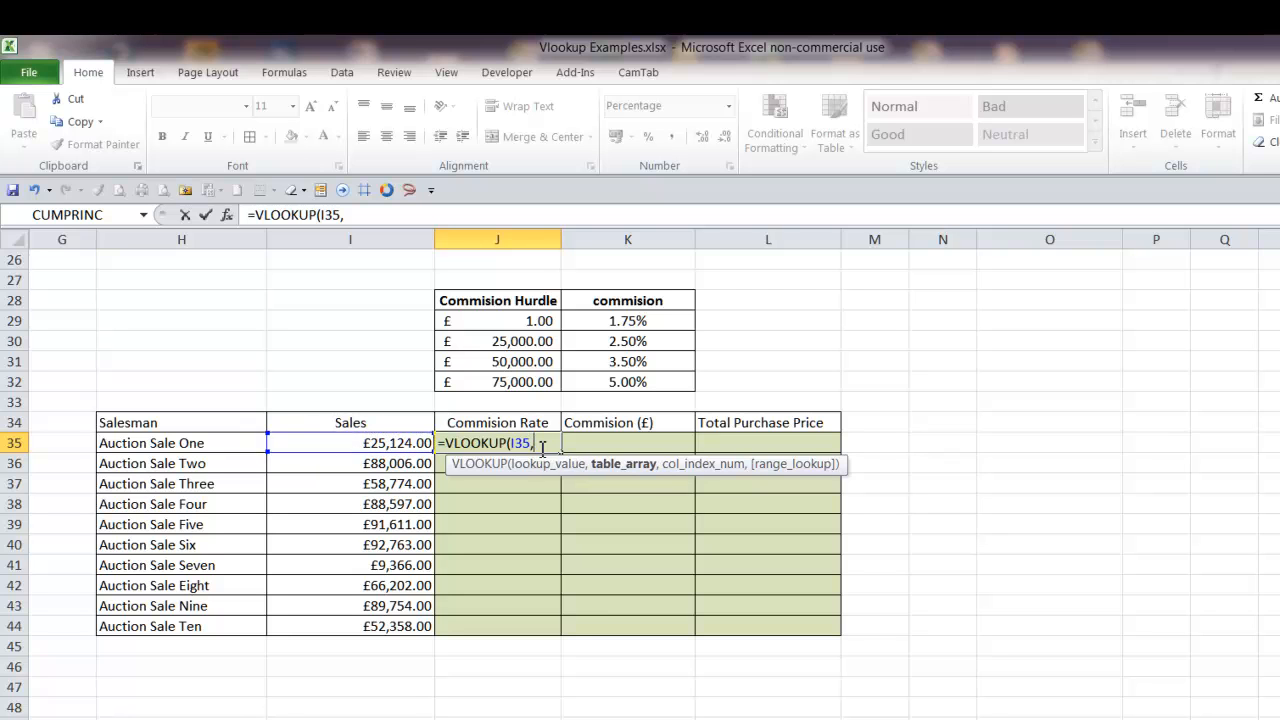
key("F3")
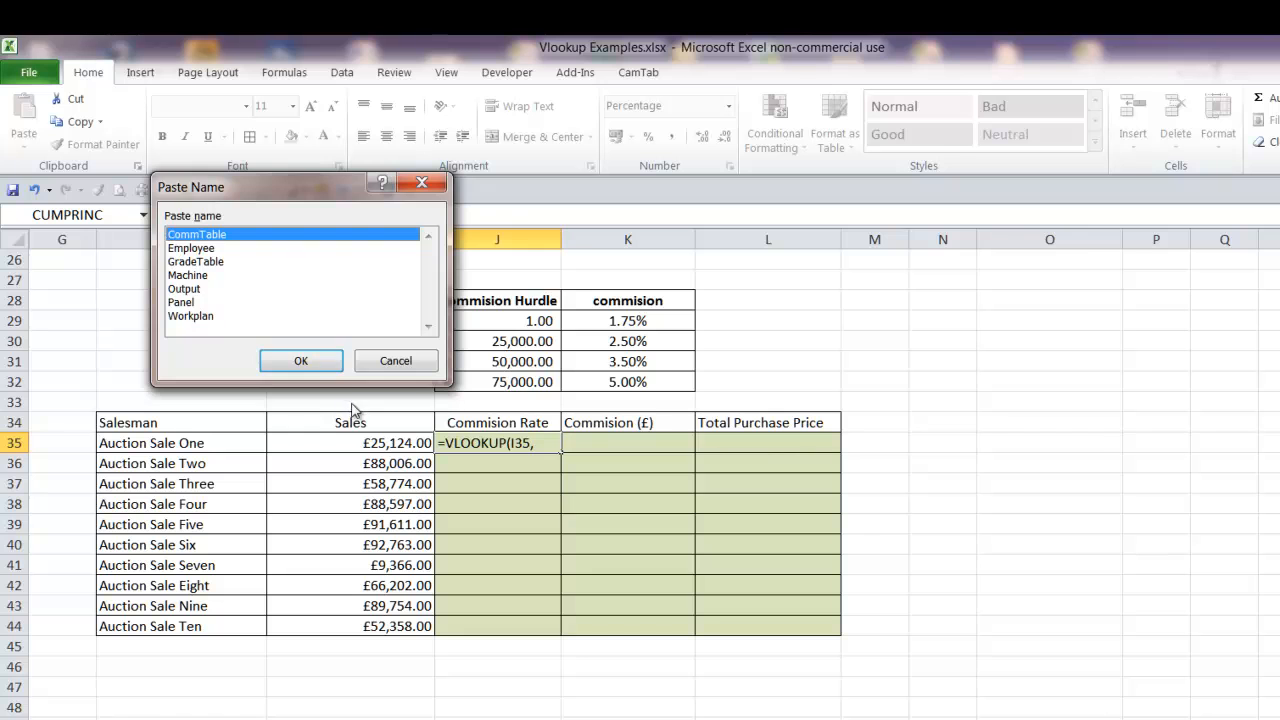
left_click(320, 362)
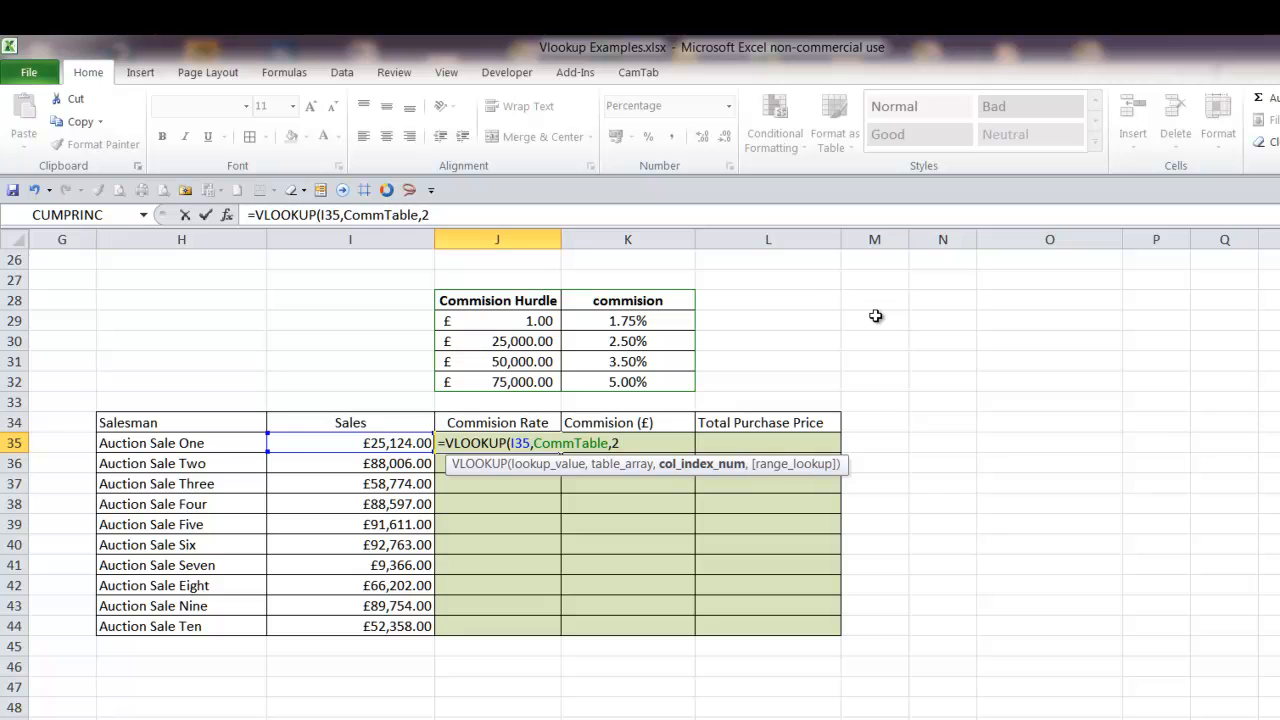
type(",")
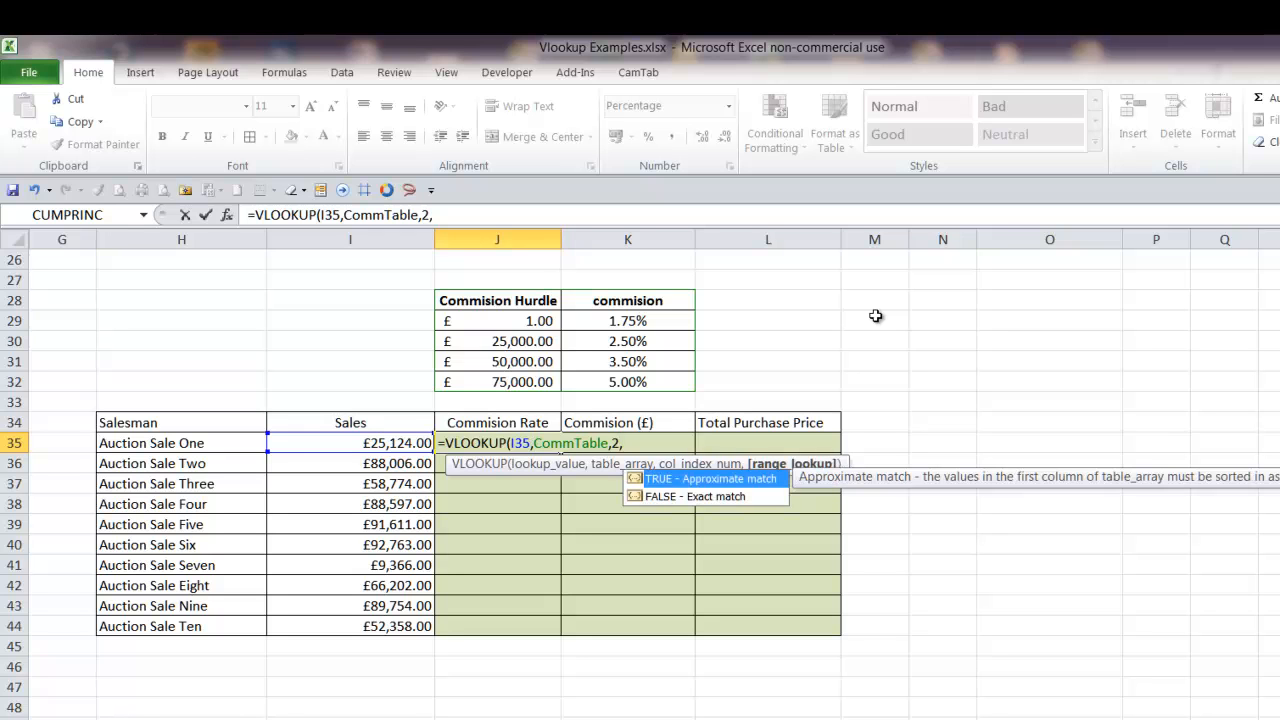
key("Tab")
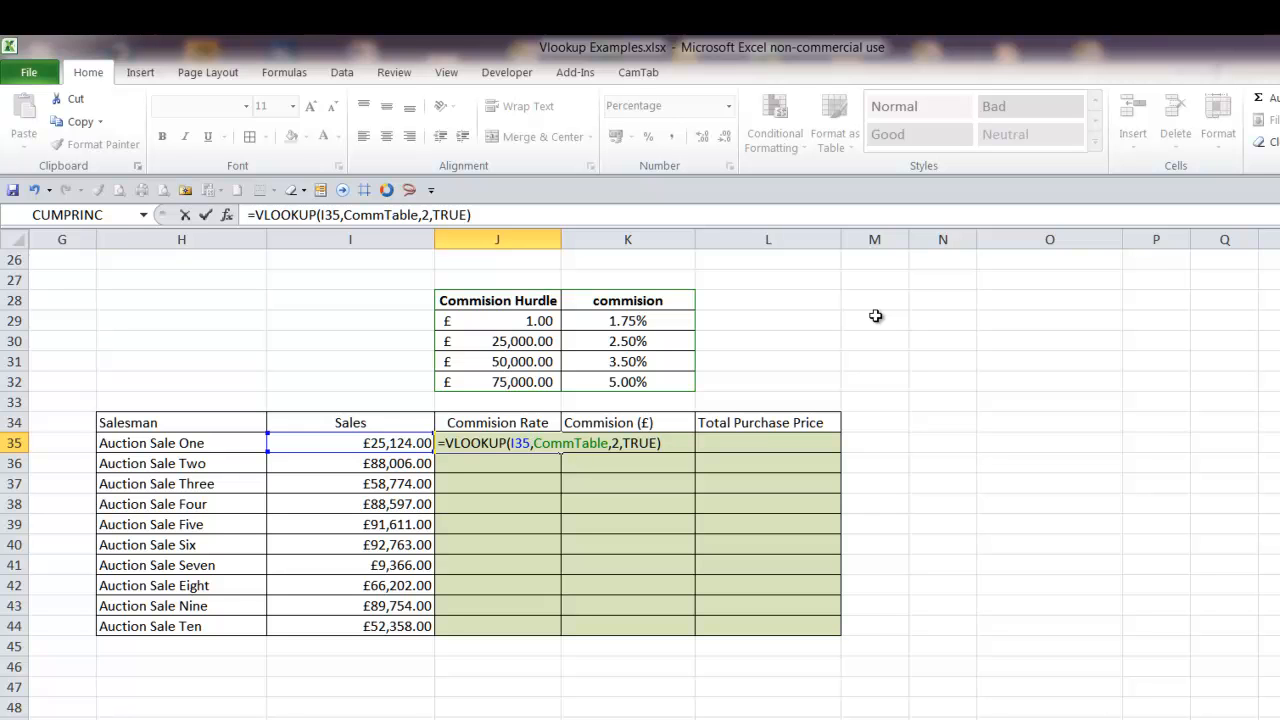
key("ctrl+Return")
Fill the commission rate formula from J35 down to J39
scroll(875, 316, "up", 1)
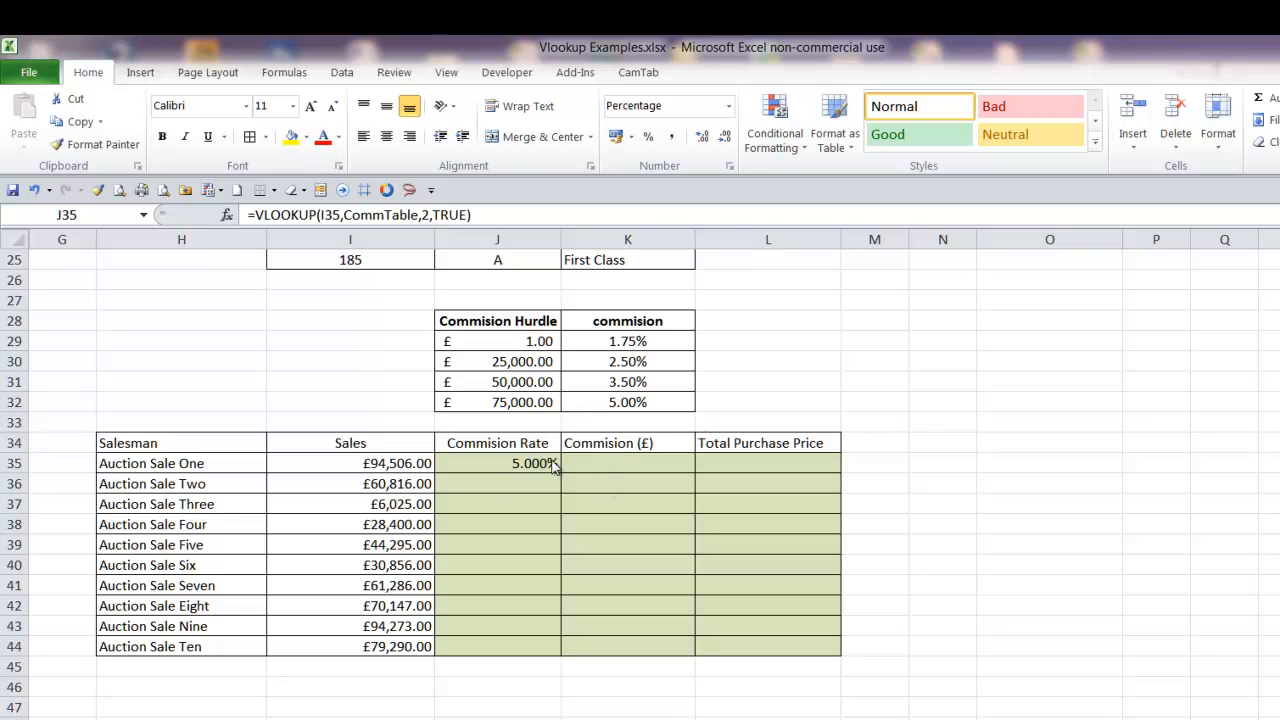
left_click(536, 461)
left_click_drag(561, 474, 563, 545)
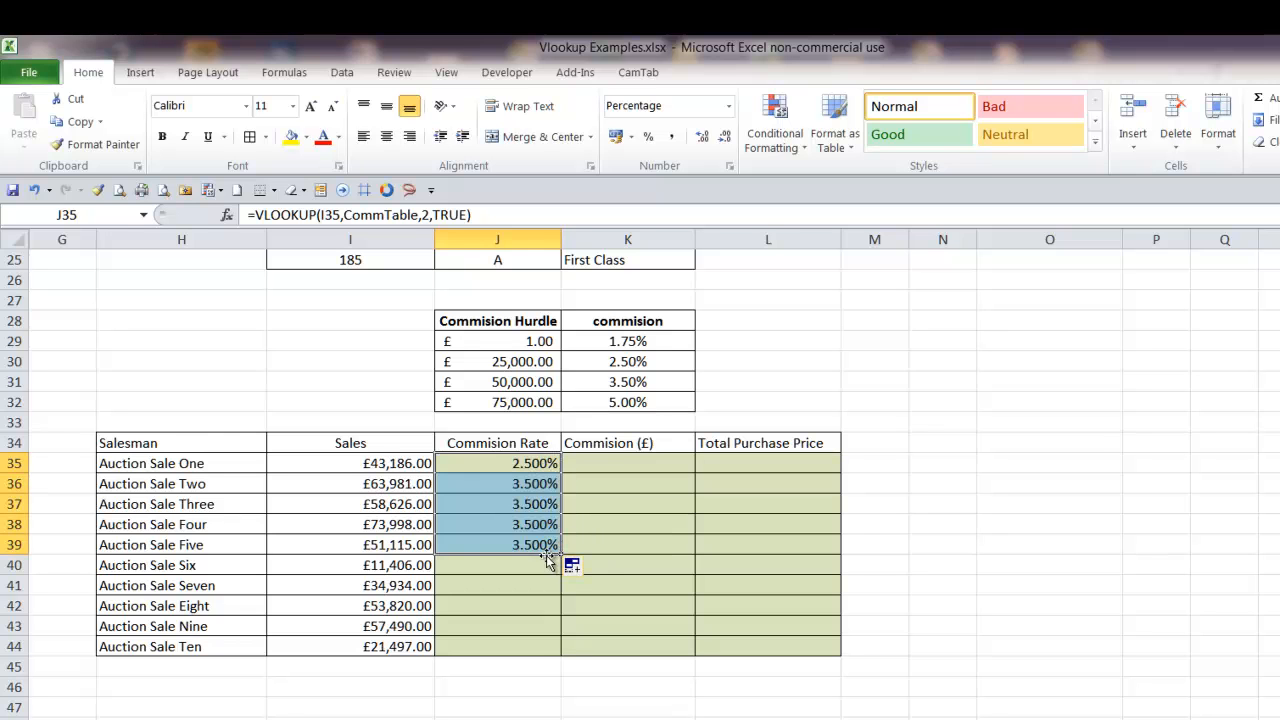
Recalculate the sheet several times to generate new random sales and check that the commission rates update
left_click(474, 489)
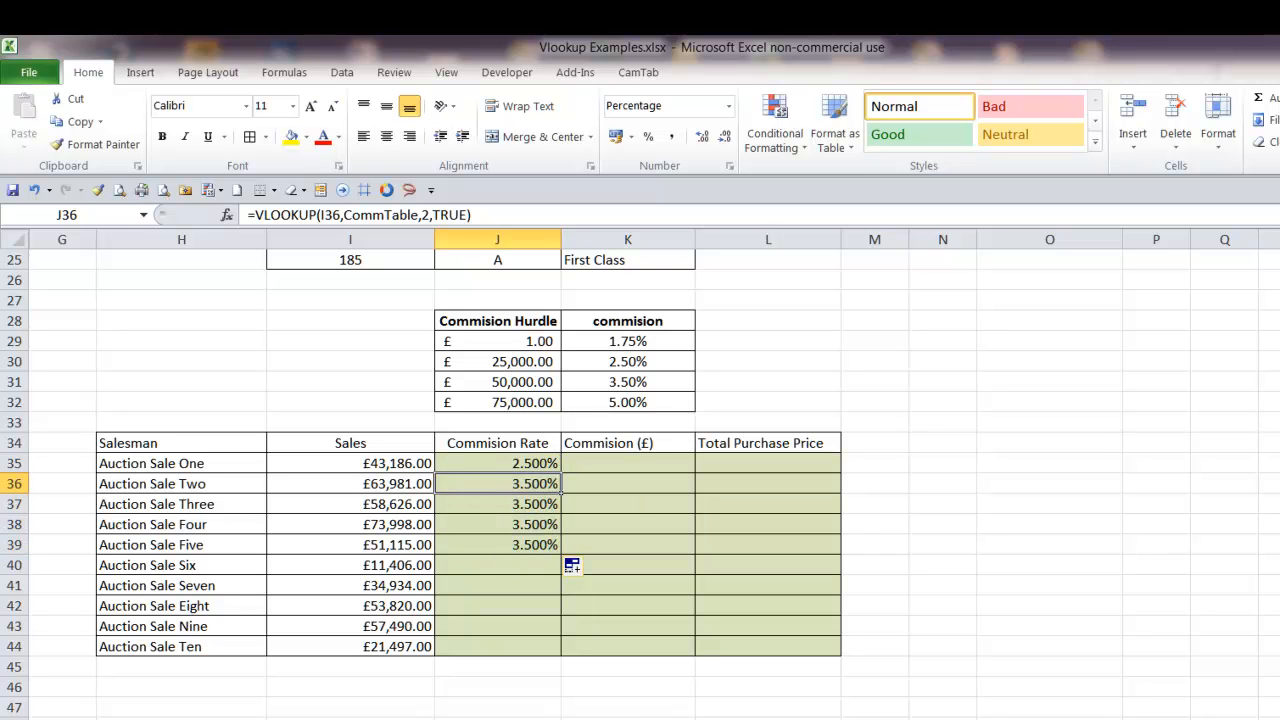
key("F9")
key("F9")
key("F9")
key("F9")
key("F9")
key("F9")
key("F9")
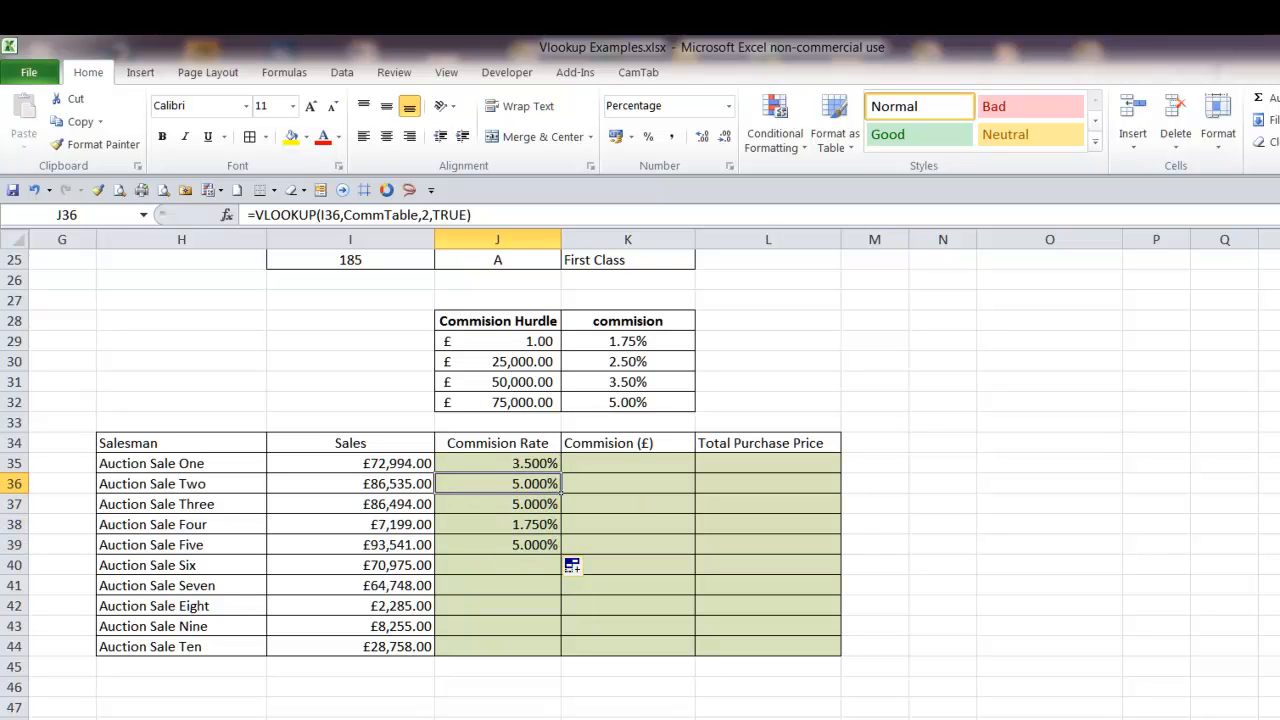
key("F9")
key("F9")
key("F9")
key("F9")
key("F9")
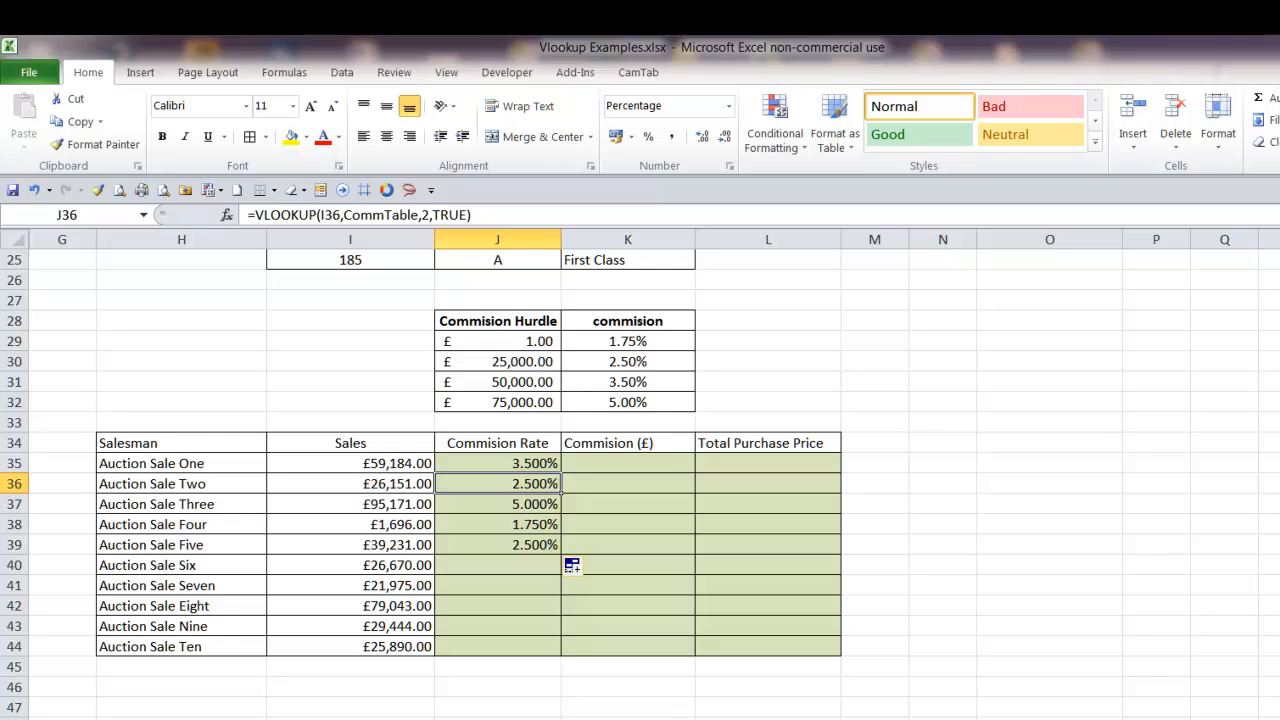
key("F9")
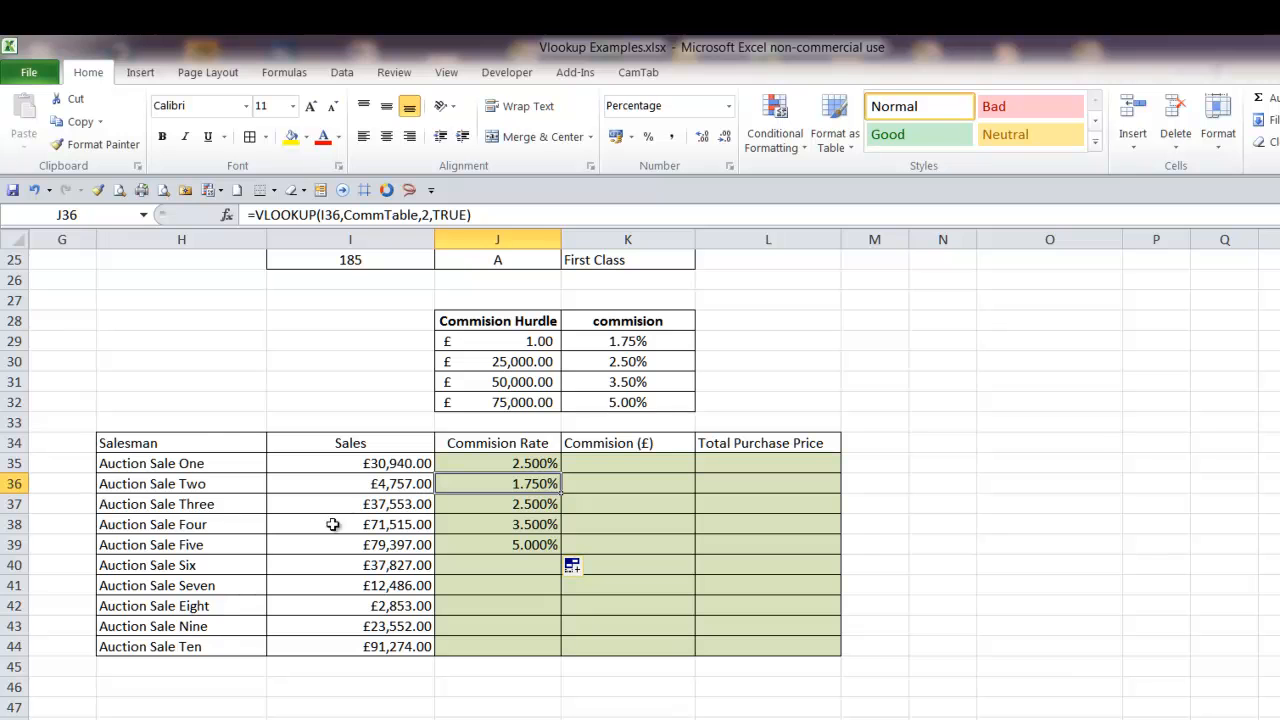
Compare the sales amounts in I35 and I36 with the hurdles and rates in the commission table
left_click(364, 466)
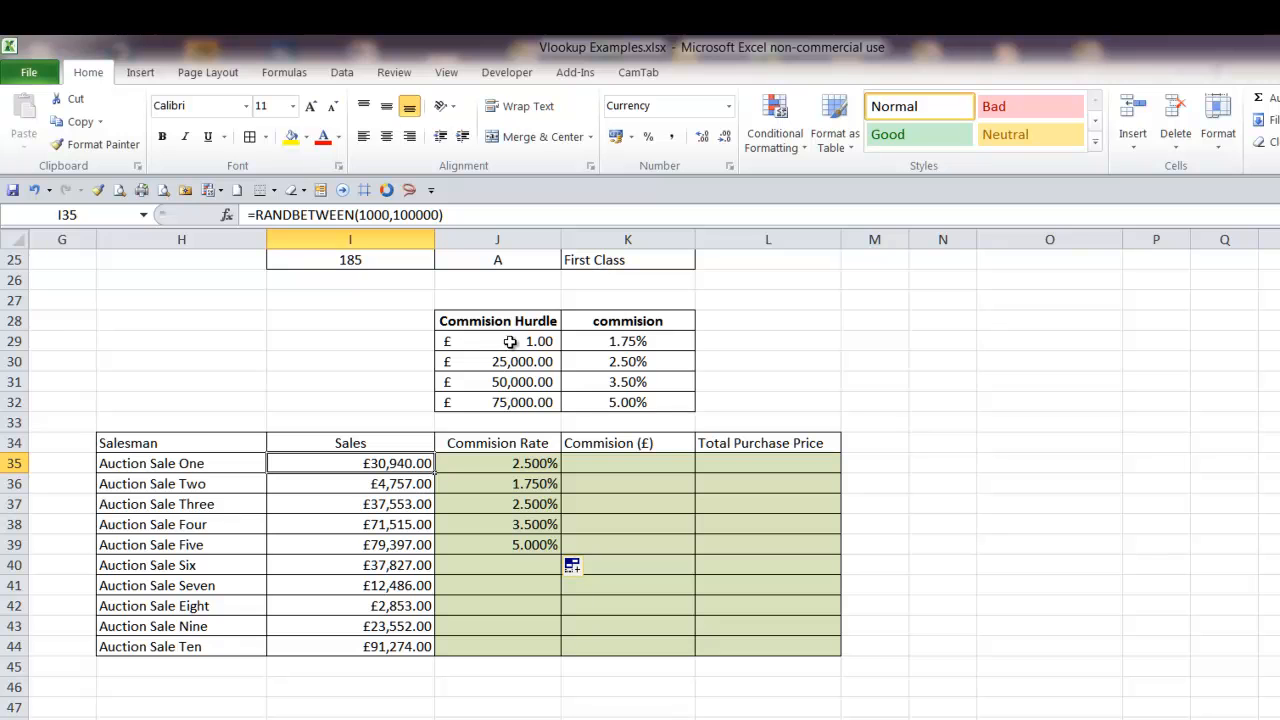
left_click(352, 485)
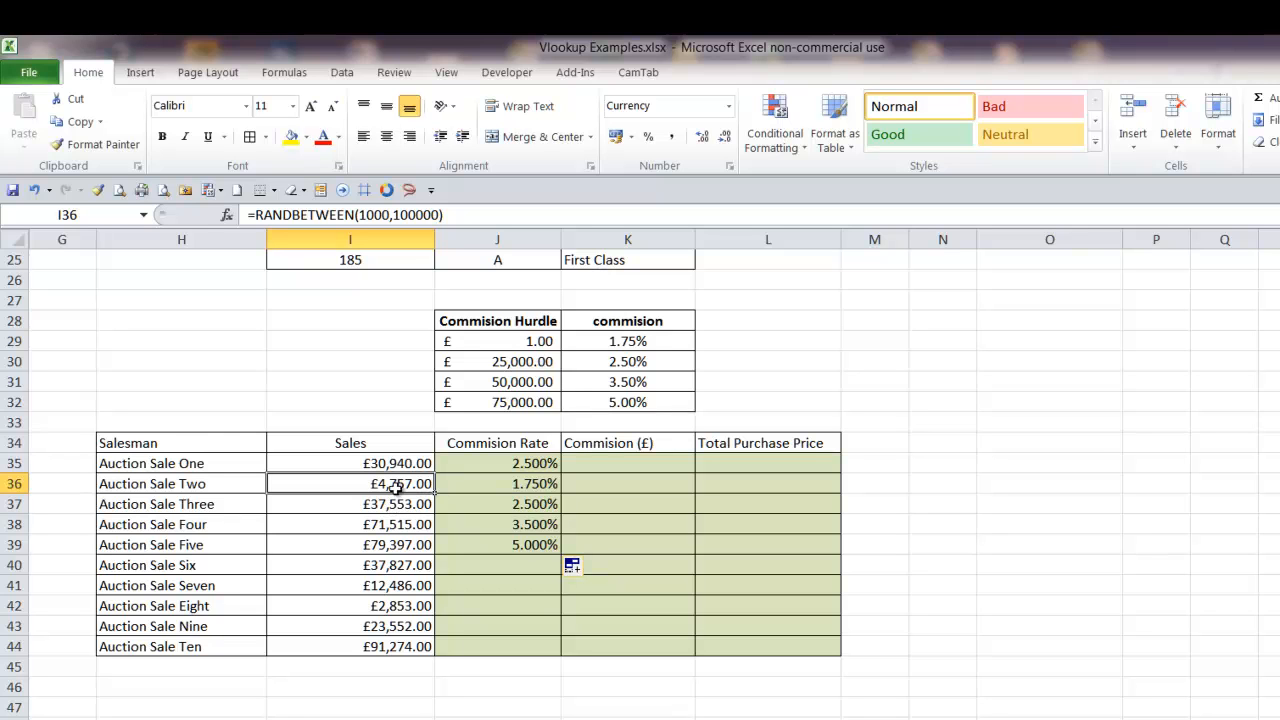
left_click(645, 343)
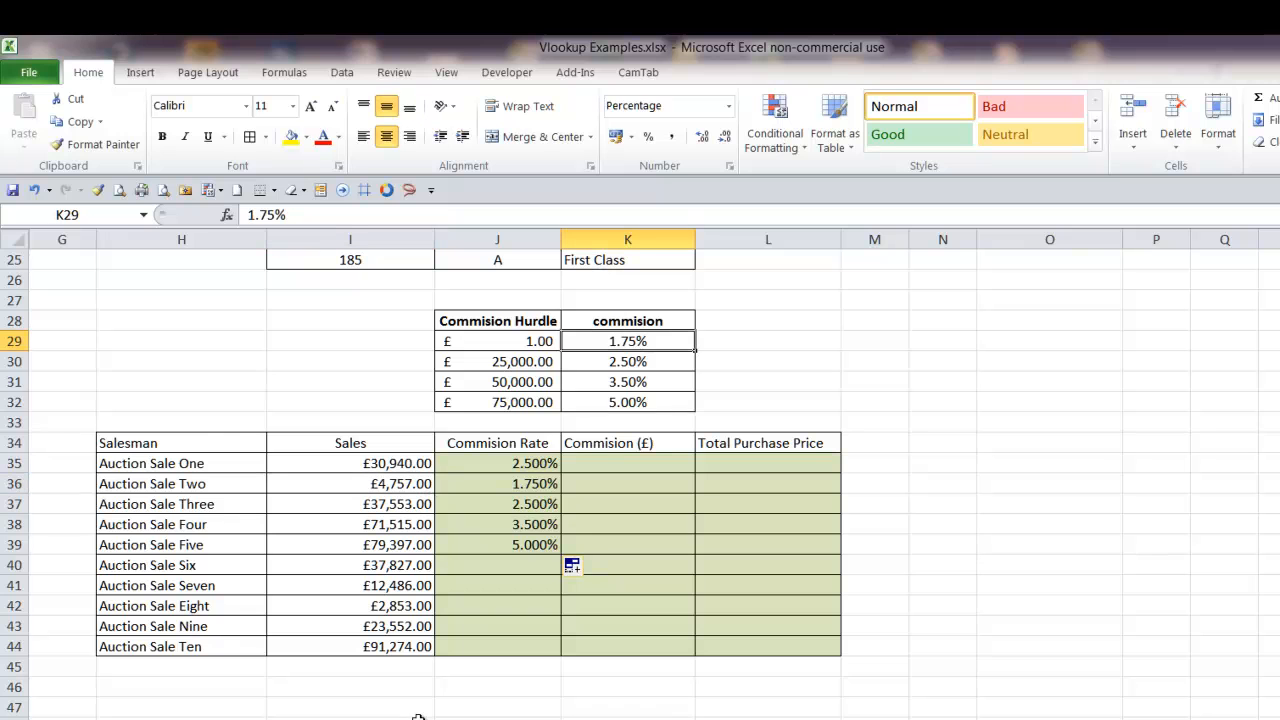
Fill the commission rate formula down the rest of the Commision Rate column to J44
left_click(535, 487)
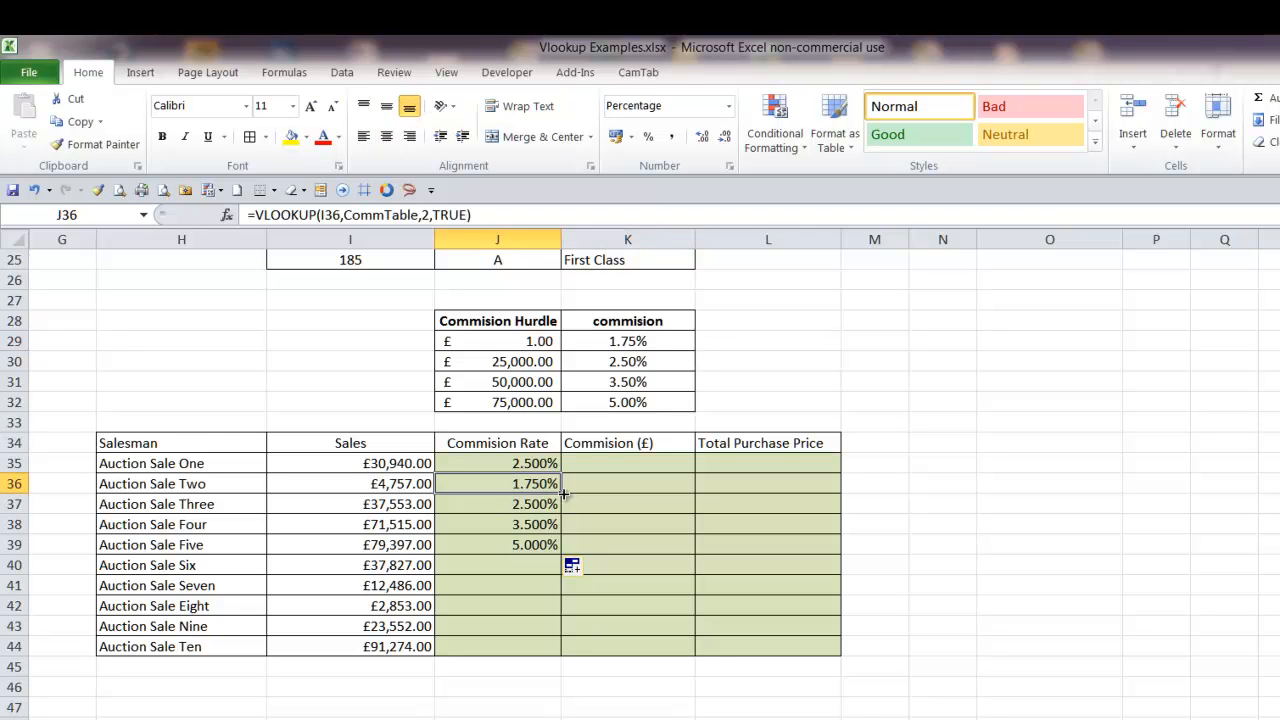
left_click_drag(565, 493, 565, 548)
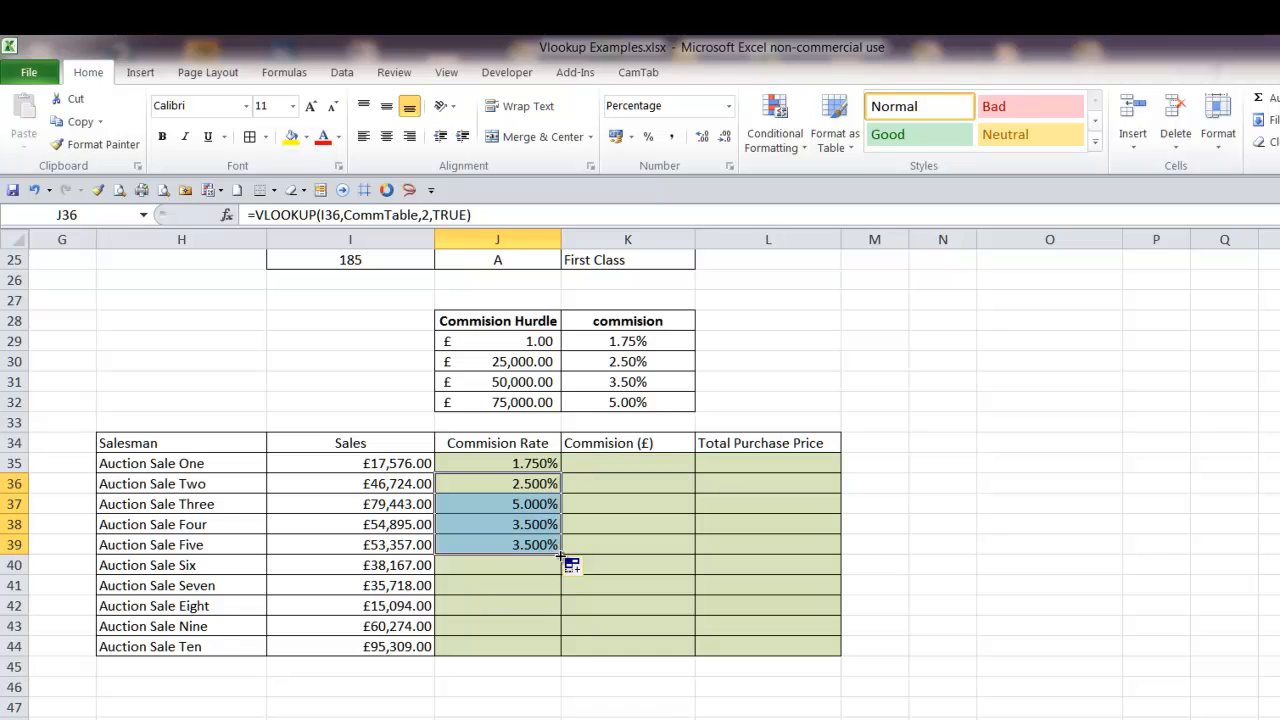
double_click(561, 553)
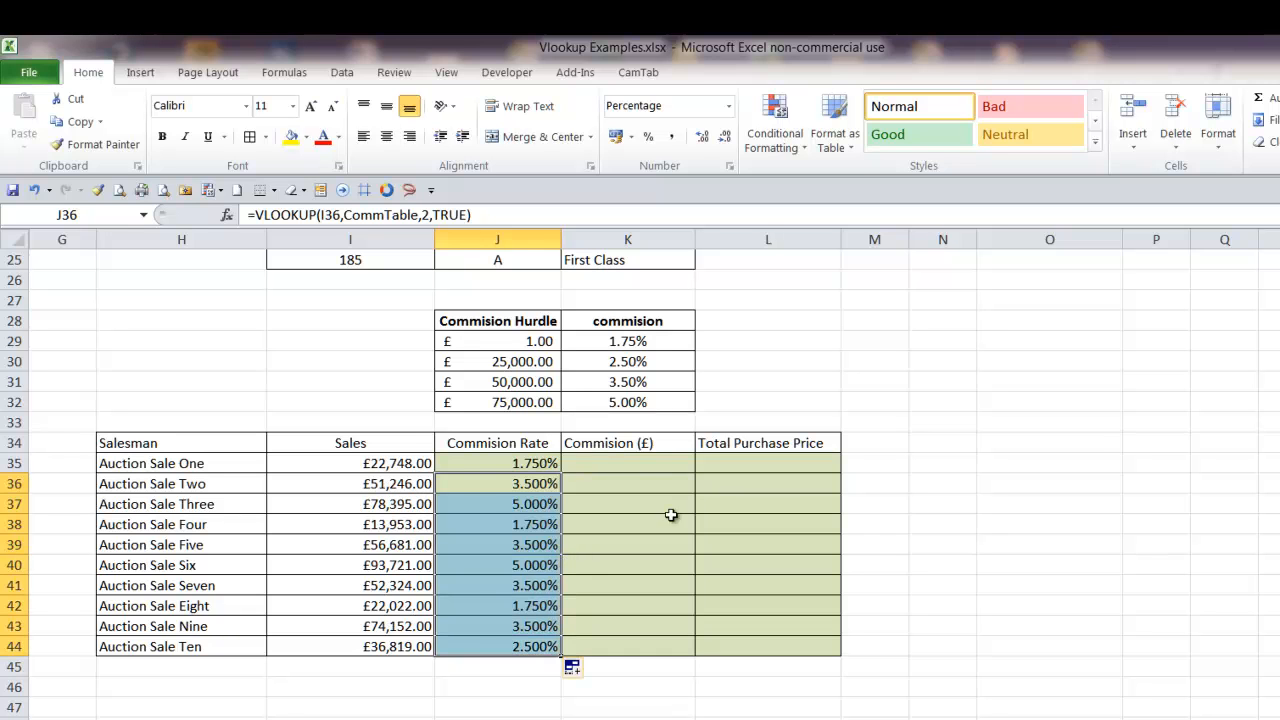
Calculate the commission in K35 with =I35*J35 and fill the formula down to K44
left_click(636, 462)
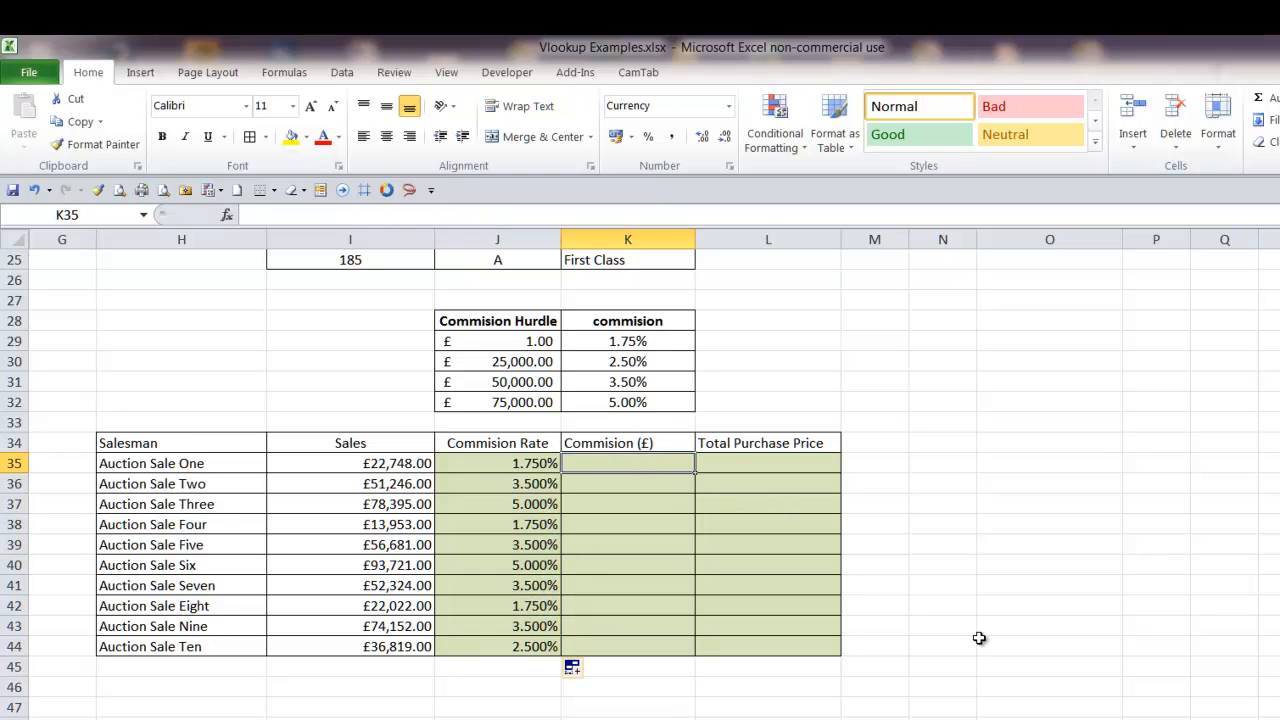
type("=")
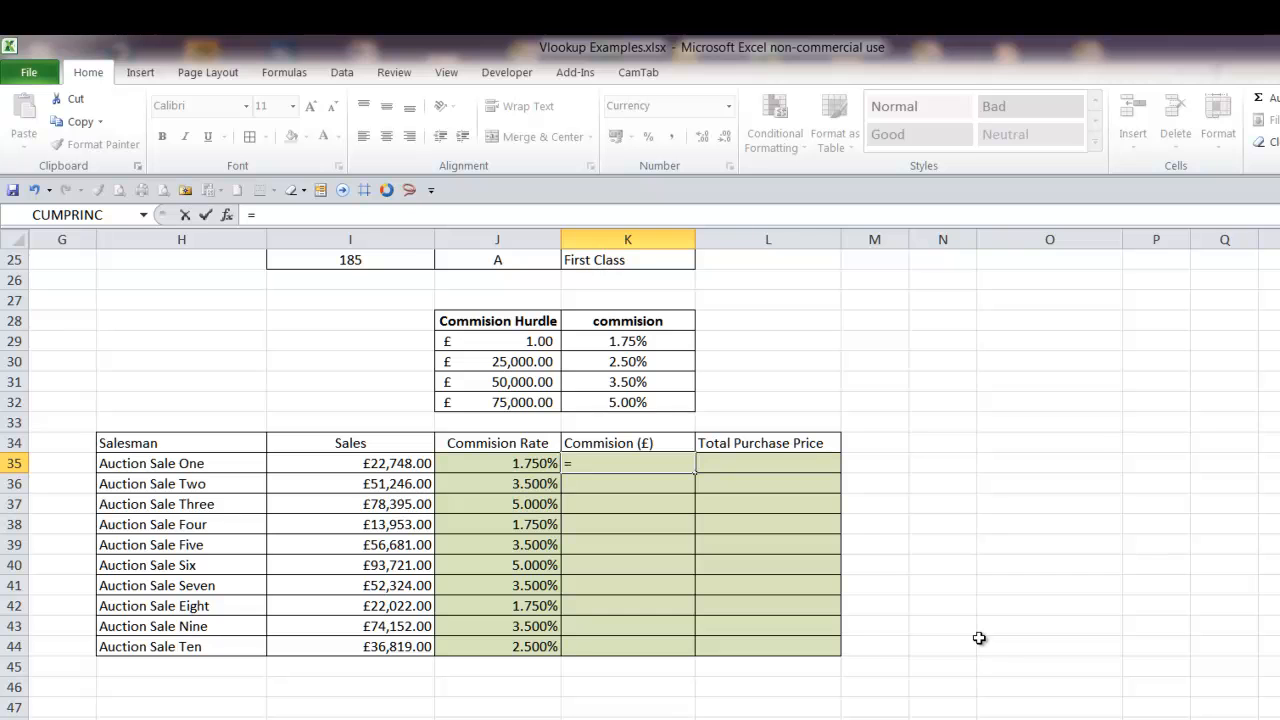
key("Left")
key("Left")
type("*")
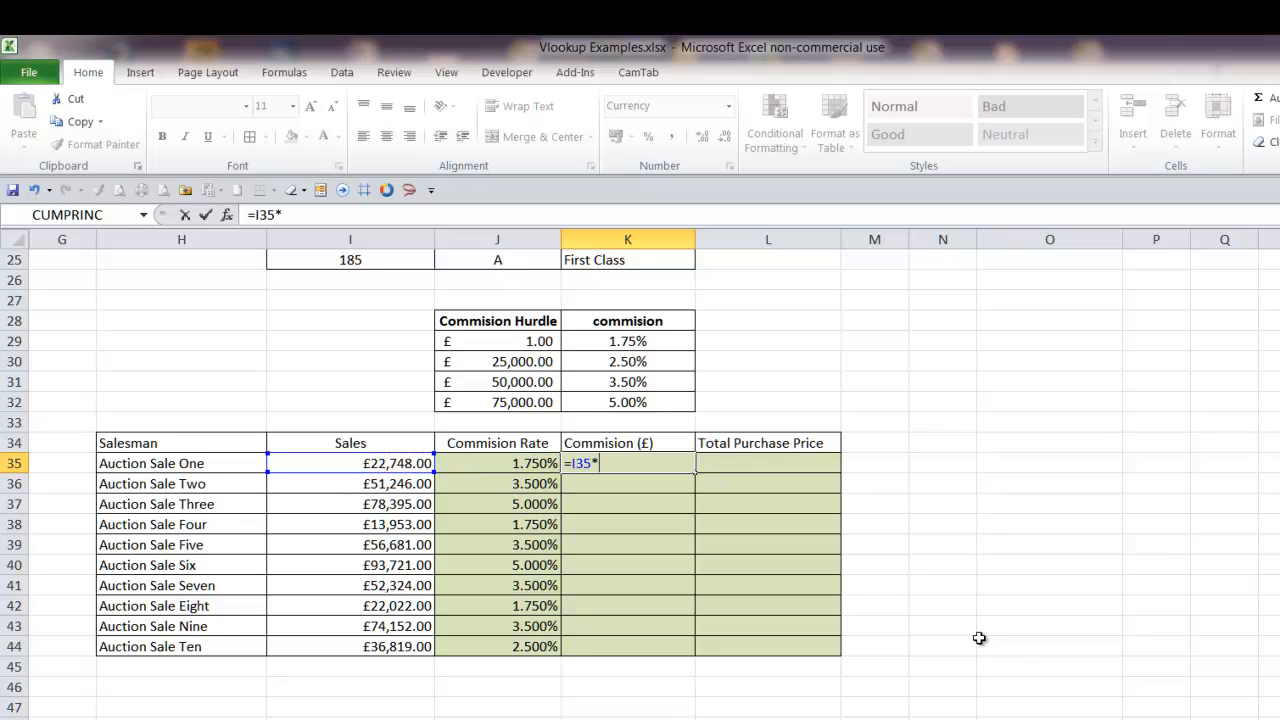
key("Left")
key("ctrl+Return")
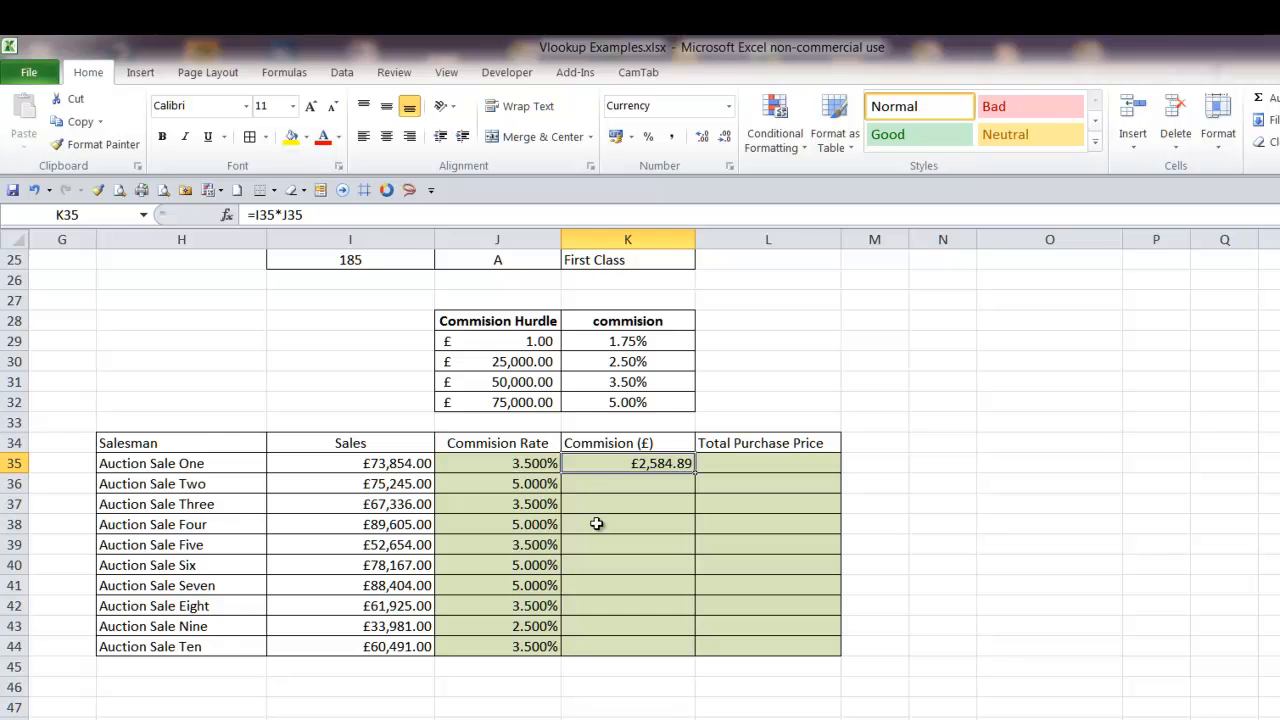
left_click_drag(696, 477, 682, 650)
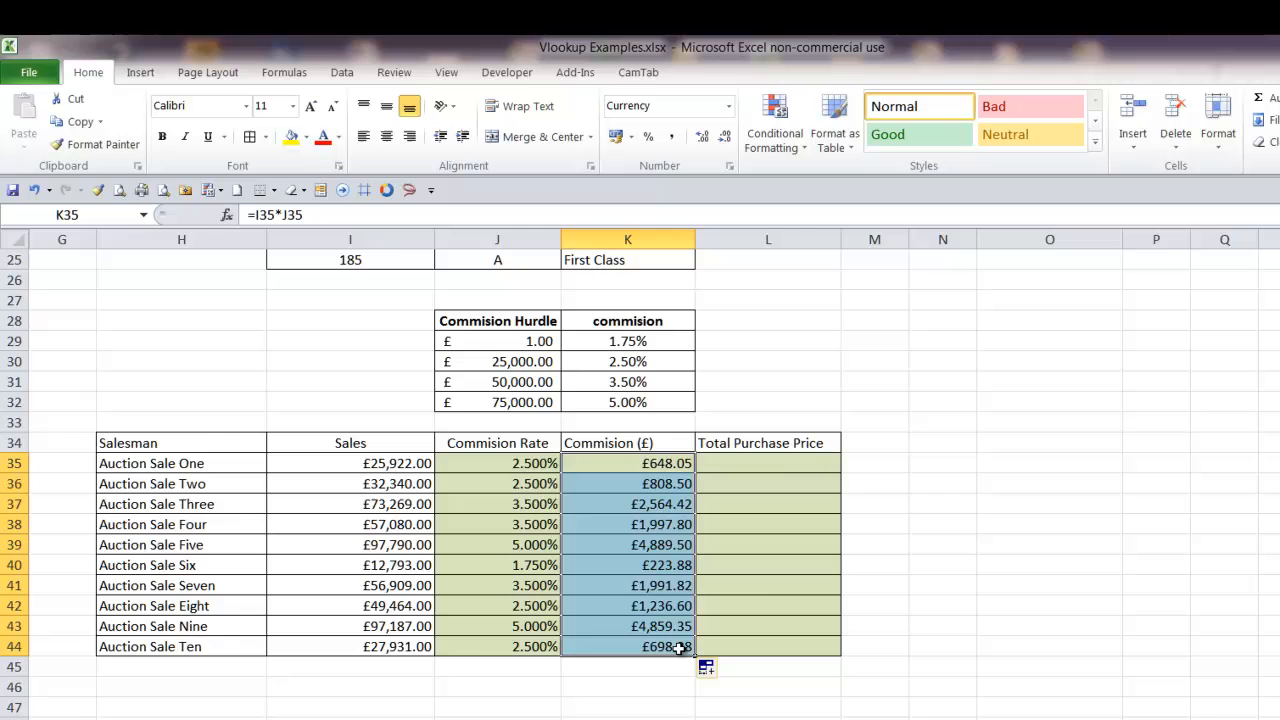
Calculate the total purchase price in L35 with =I35+K35 and fill the formula down to L44
left_click(527, 467)
left_click(715, 462)
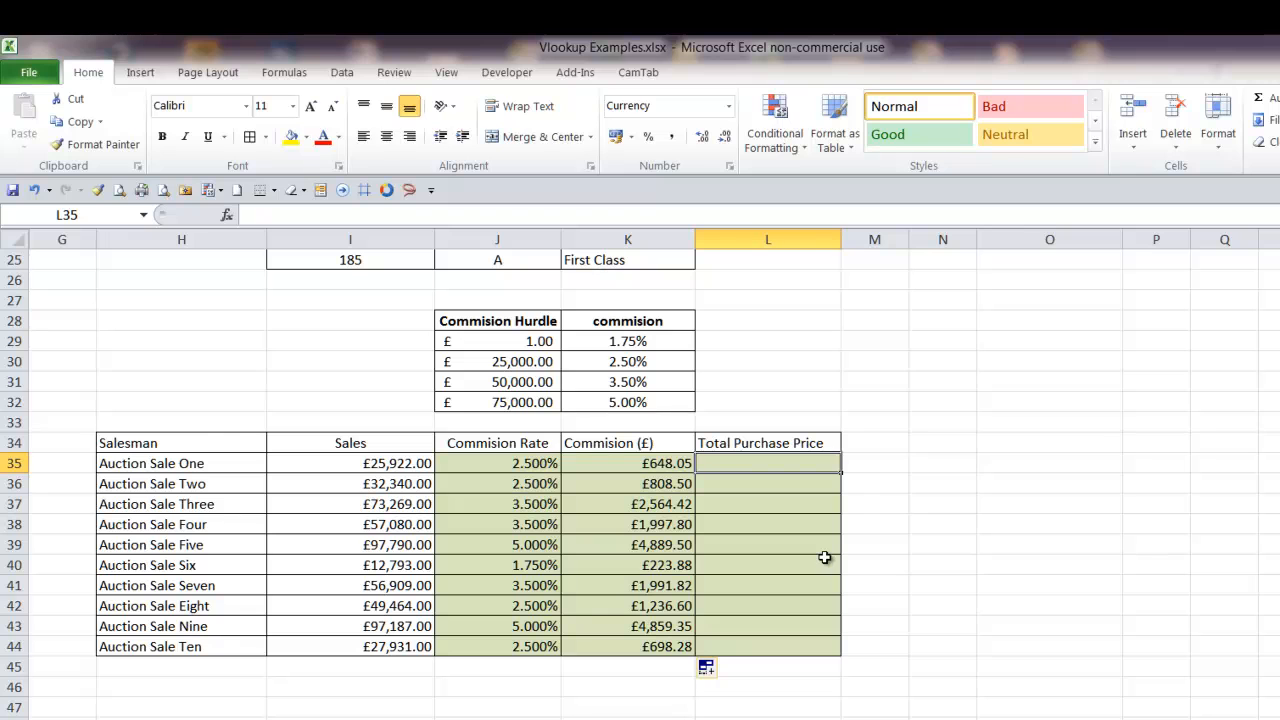
type("=")
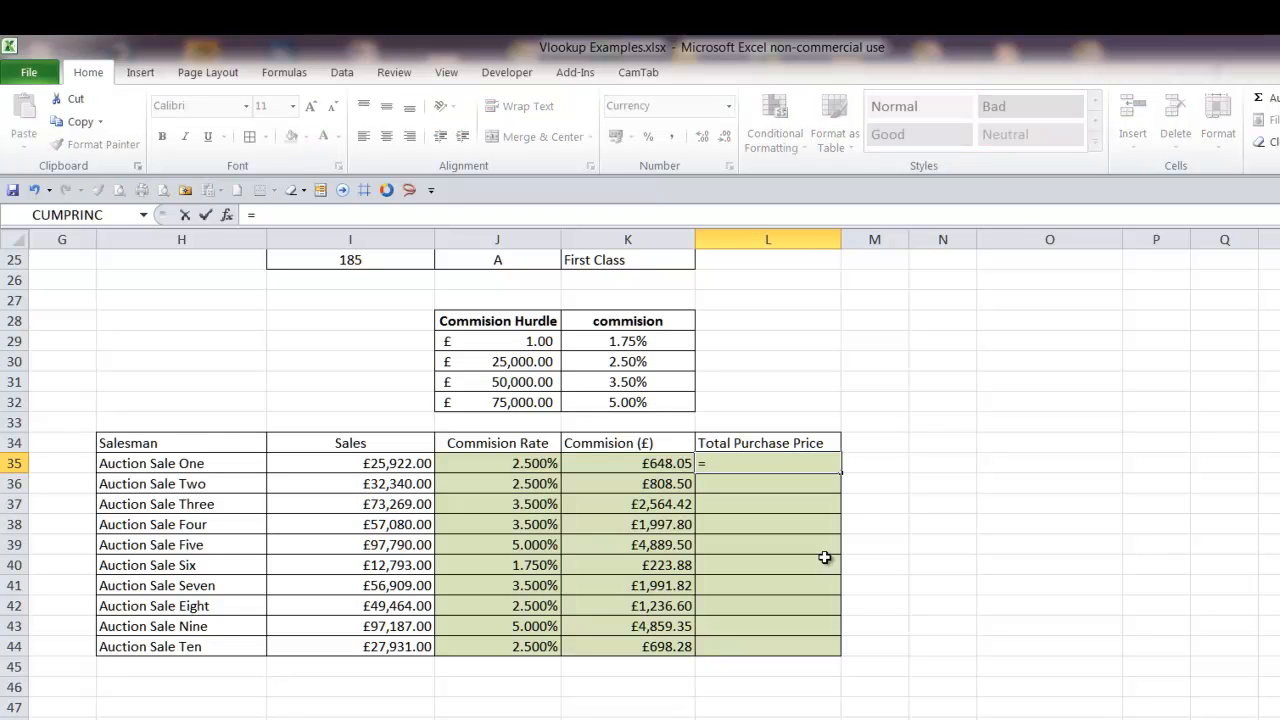
key("Left")
key("Left")
key("Left")
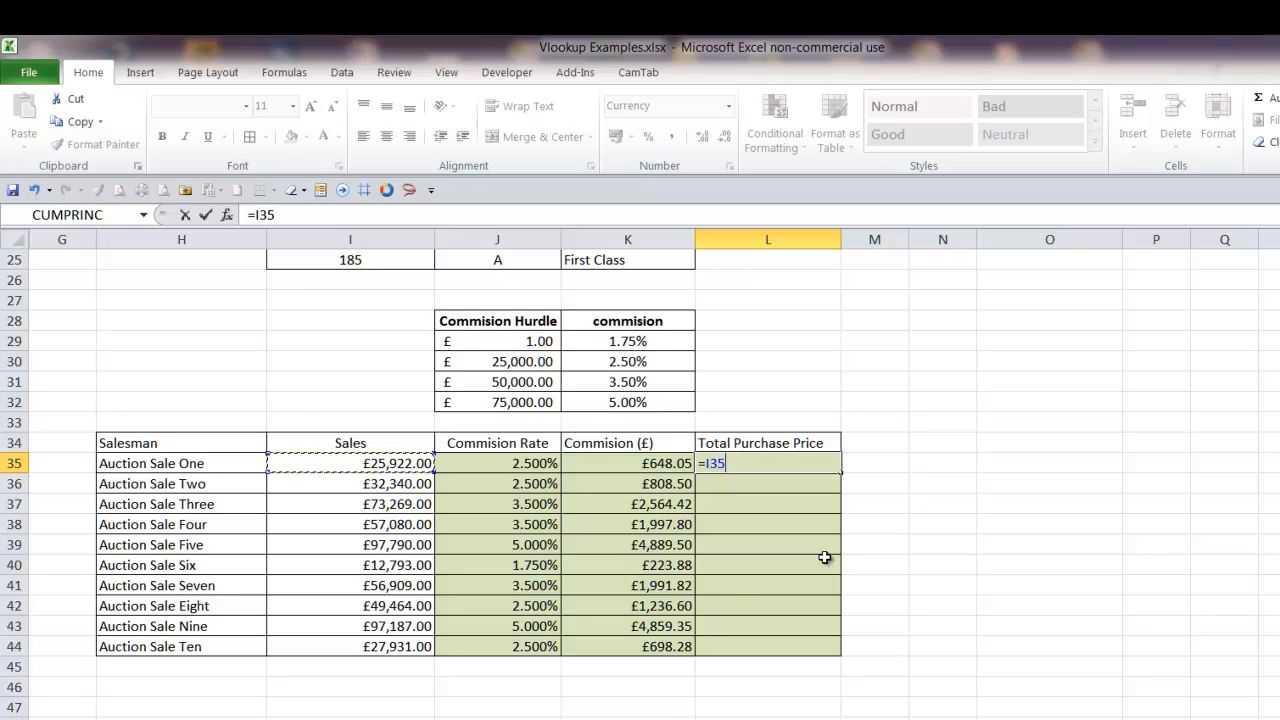
type("+")
key("Left")
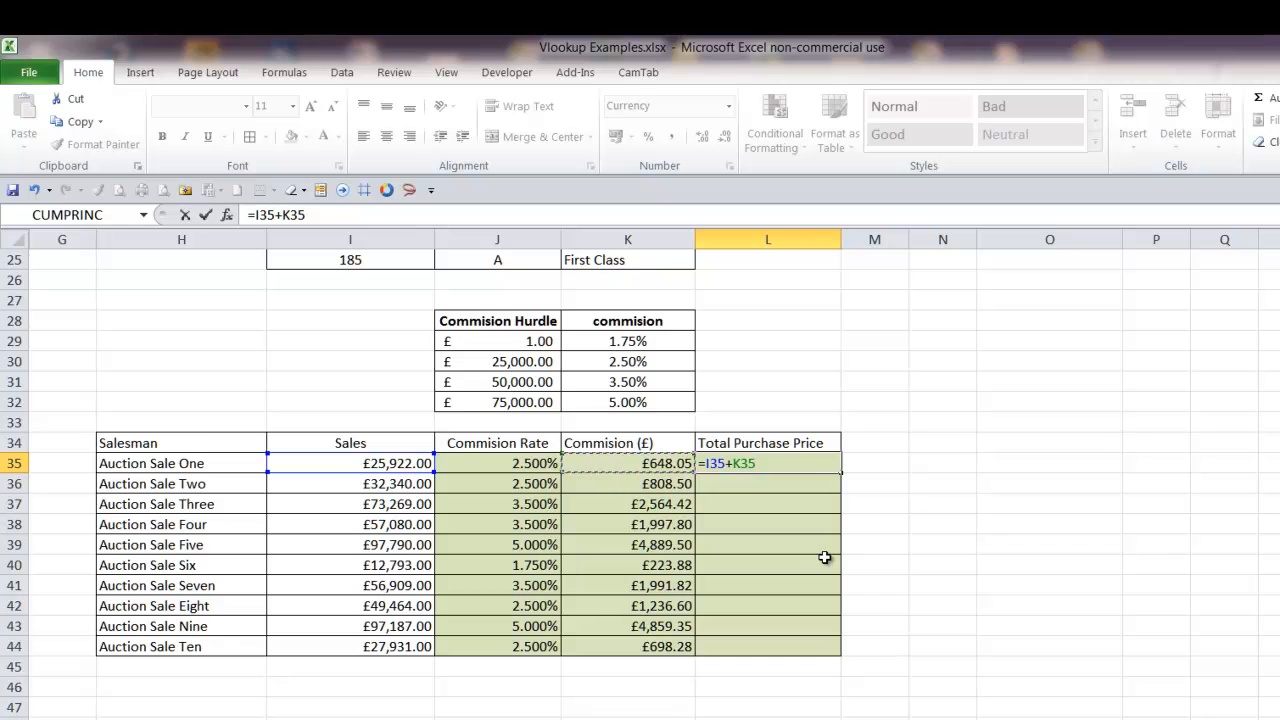
key("Return")
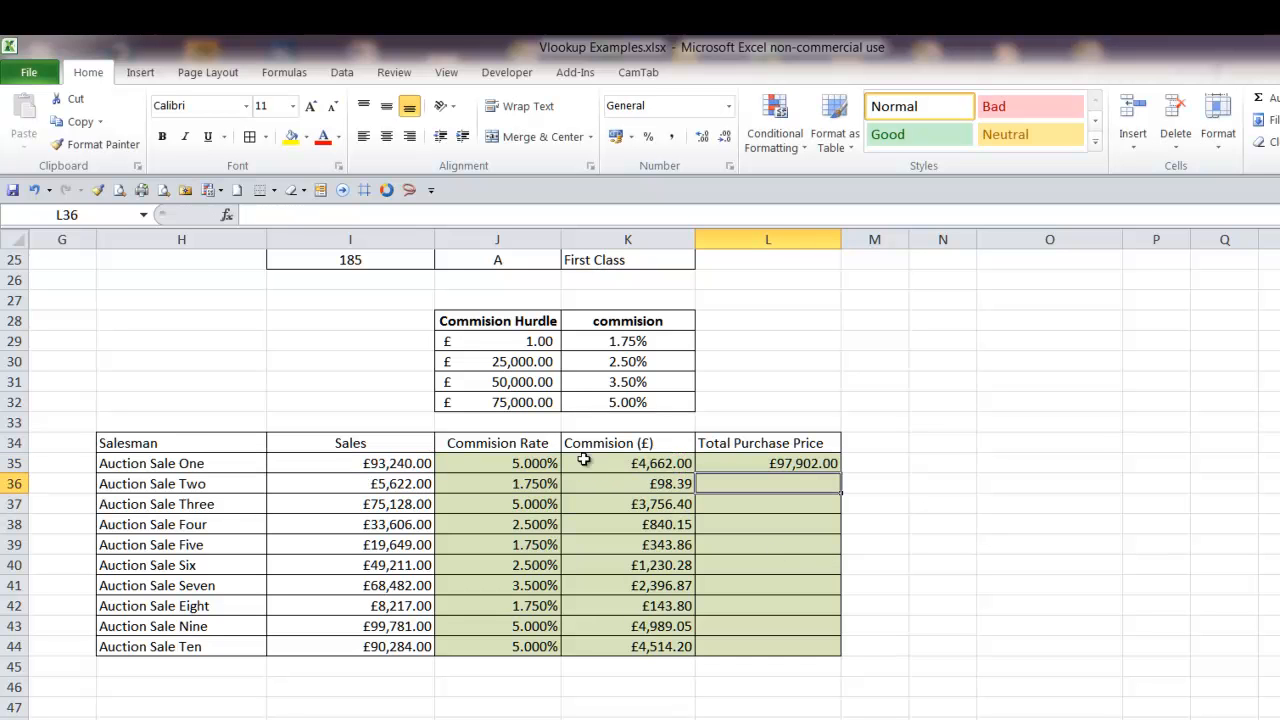
left_click(818, 461)
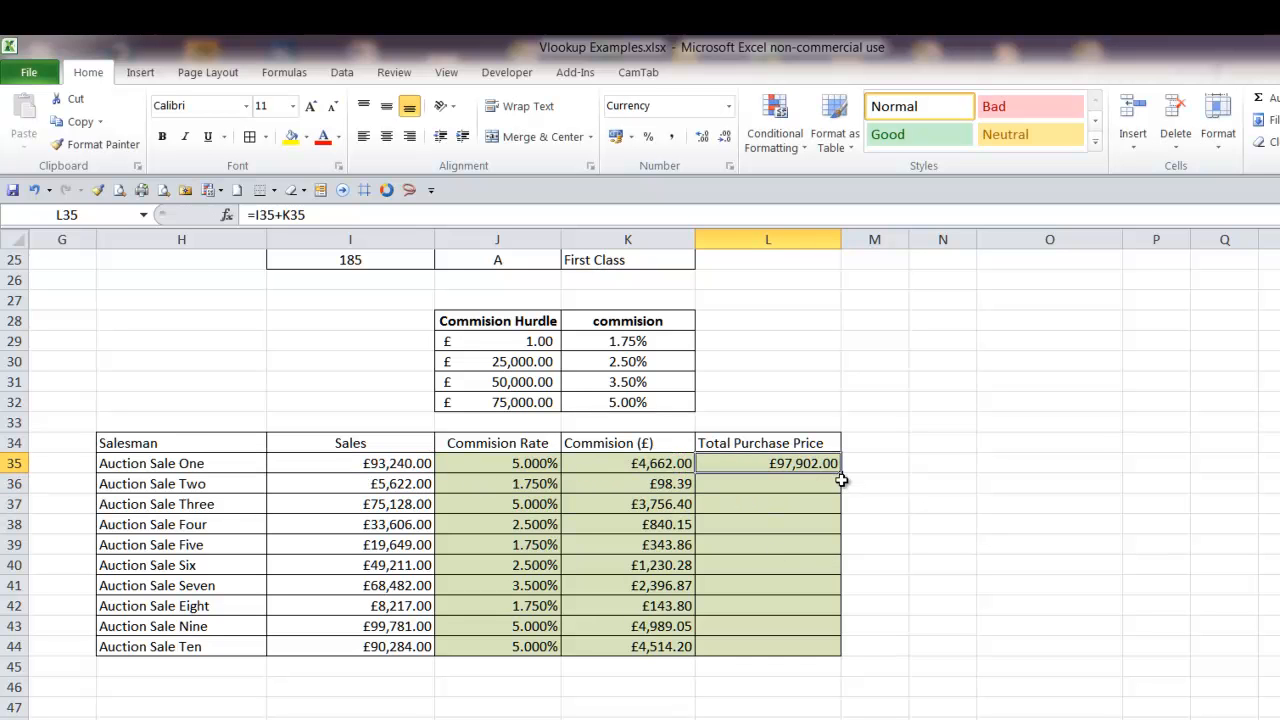
left_click_drag(843, 475, 826, 651)
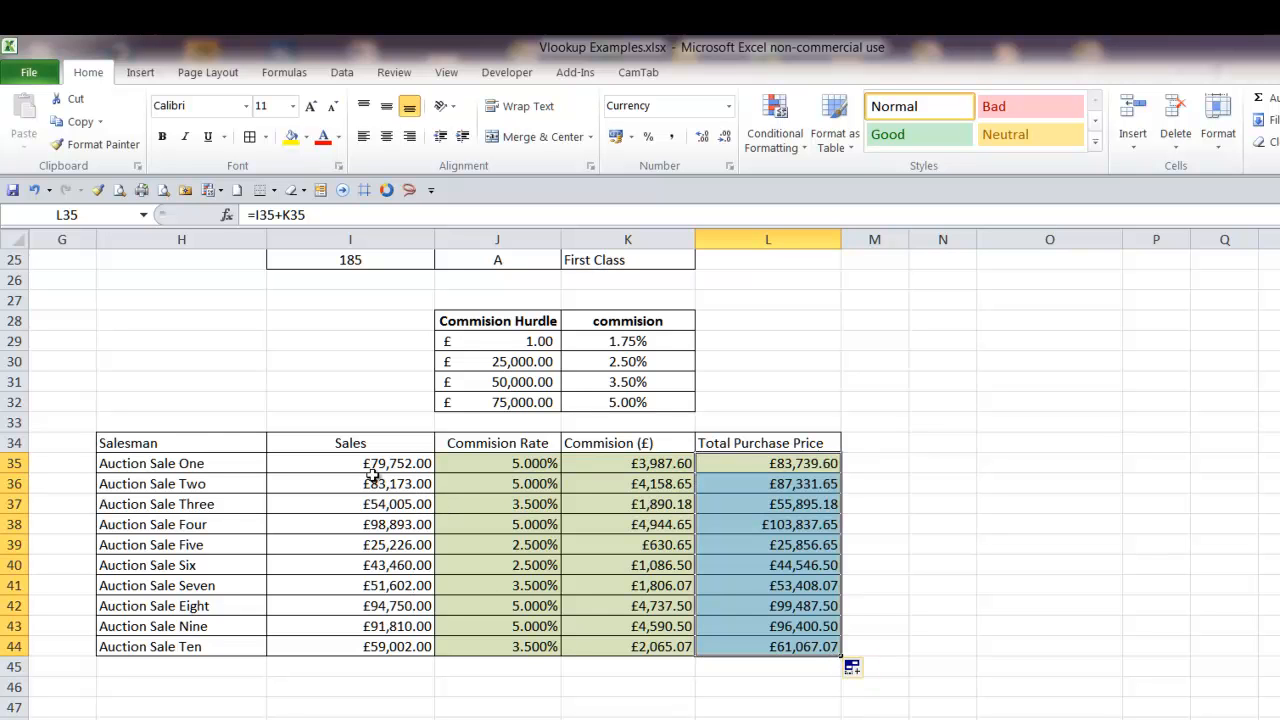
Replace the random-number formulas in the Sales column, I35:I44, with their fixed values in place
left_click_drag(375, 464, 365, 640)
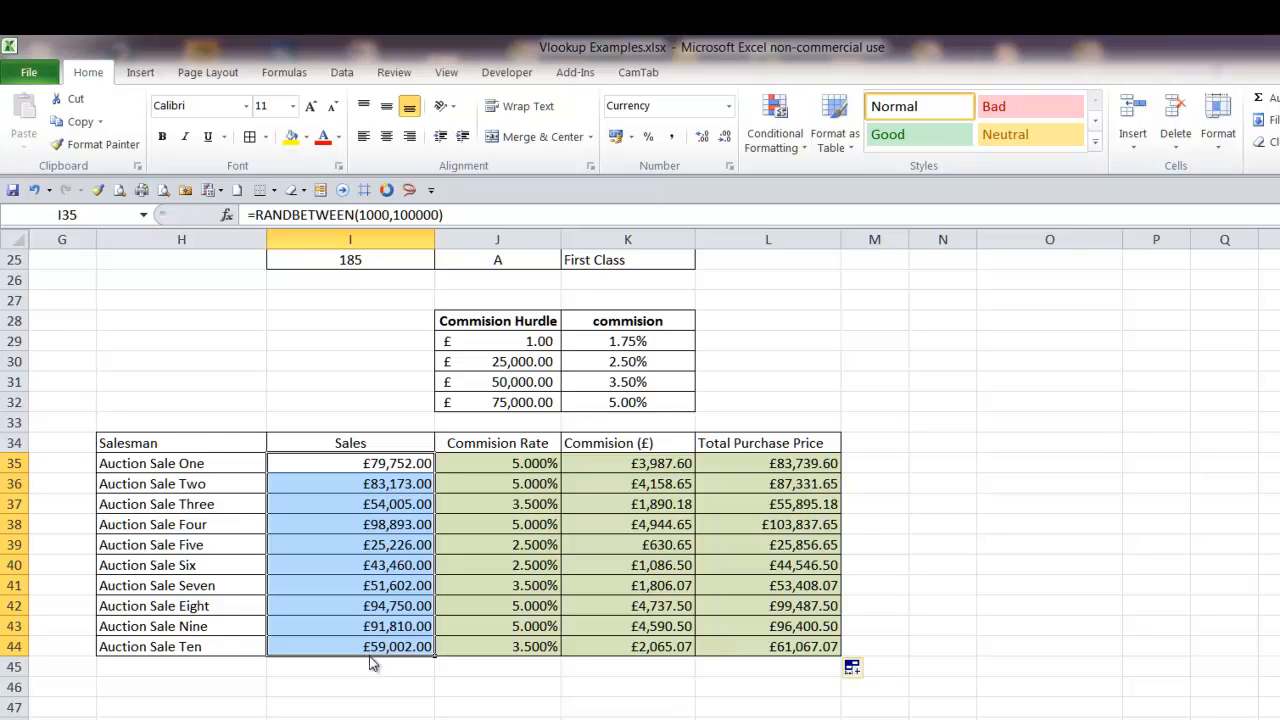
mouse_move(370, 667)
left_mouse_down()
mouse_move(366, 683)
mouse_move(368, 651)
left_mouse_up()
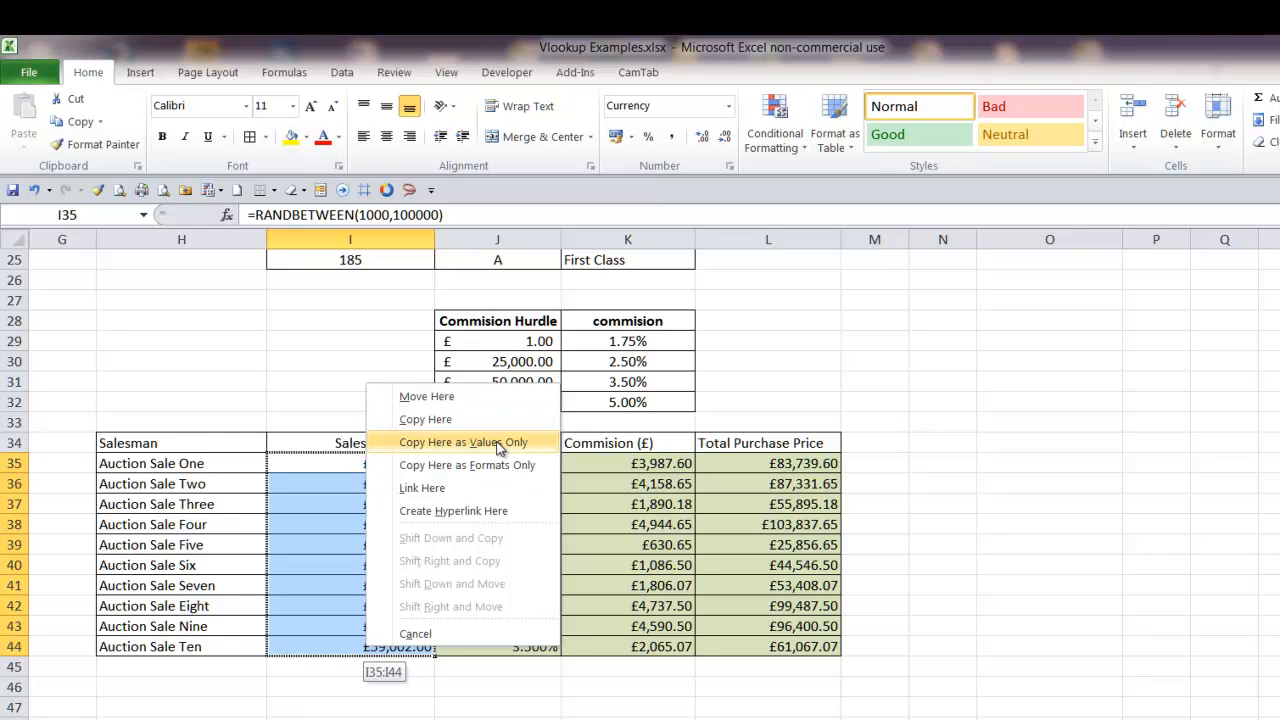
left_click(407, 449)
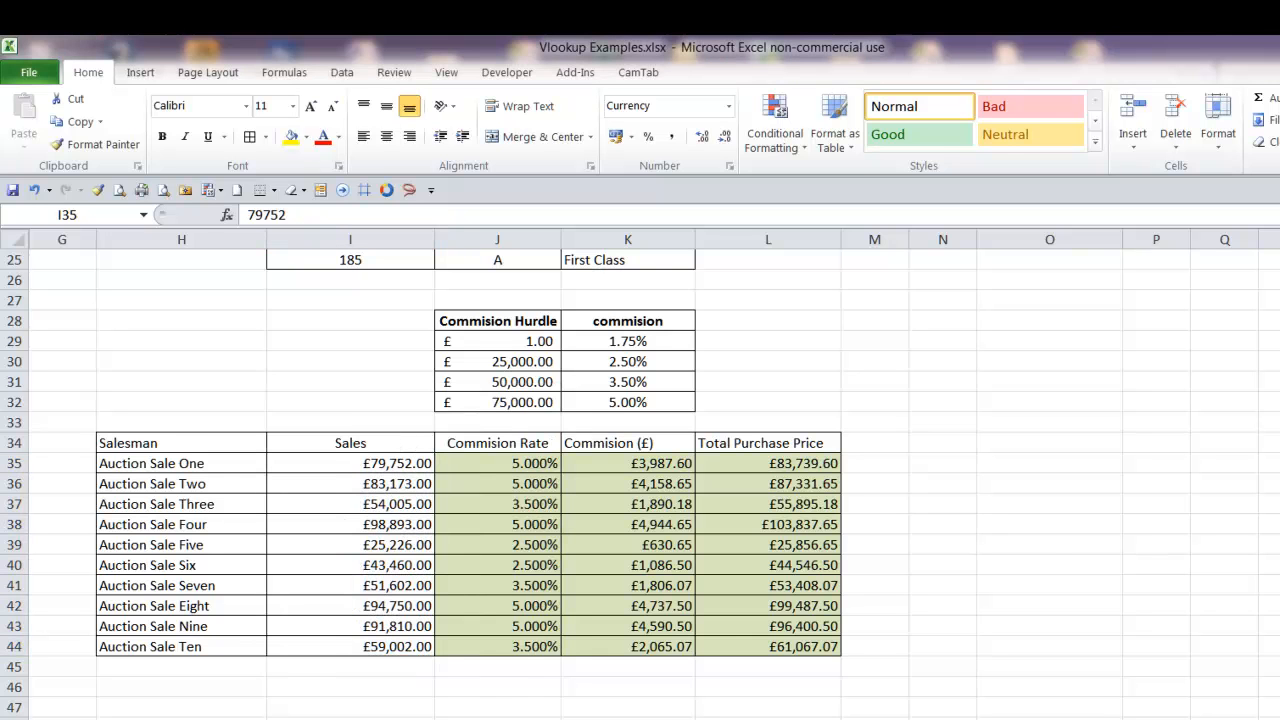
left_click(1049, 541)
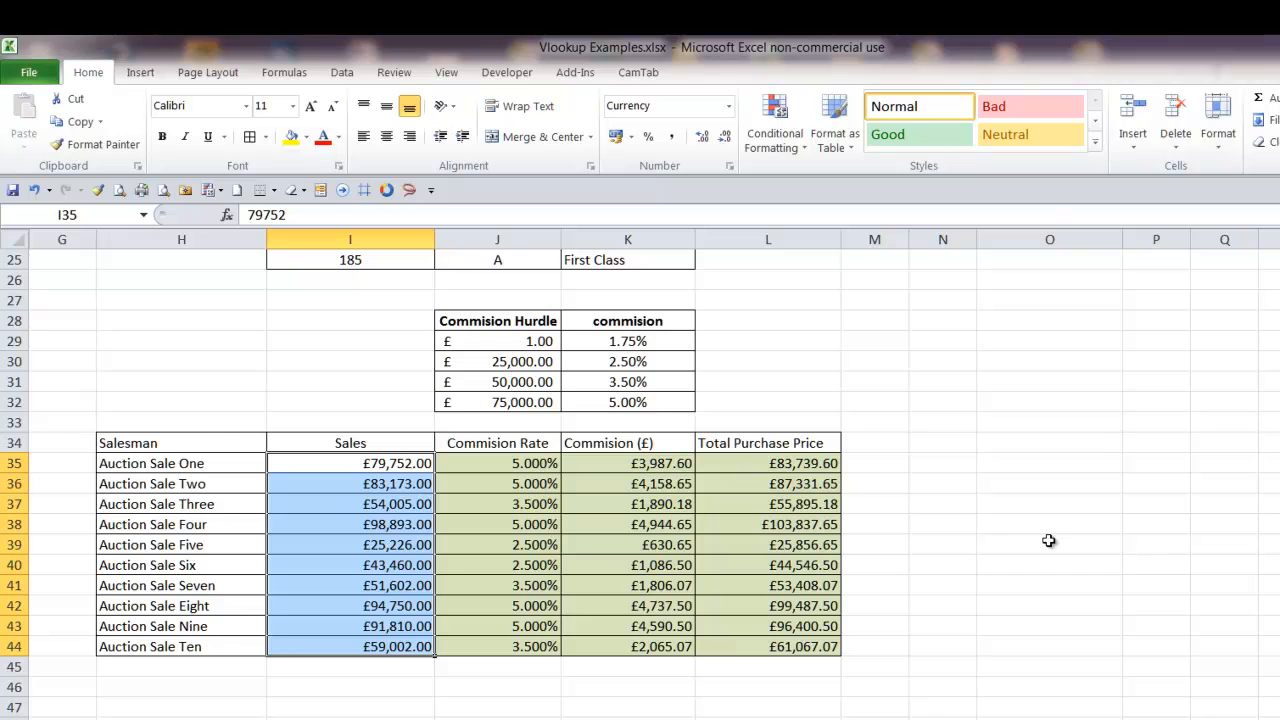
Re-enter the commission formula =I35*J35 across the whole range K35:K44 at once
left_click(541, 466)
left_click(641, 462)
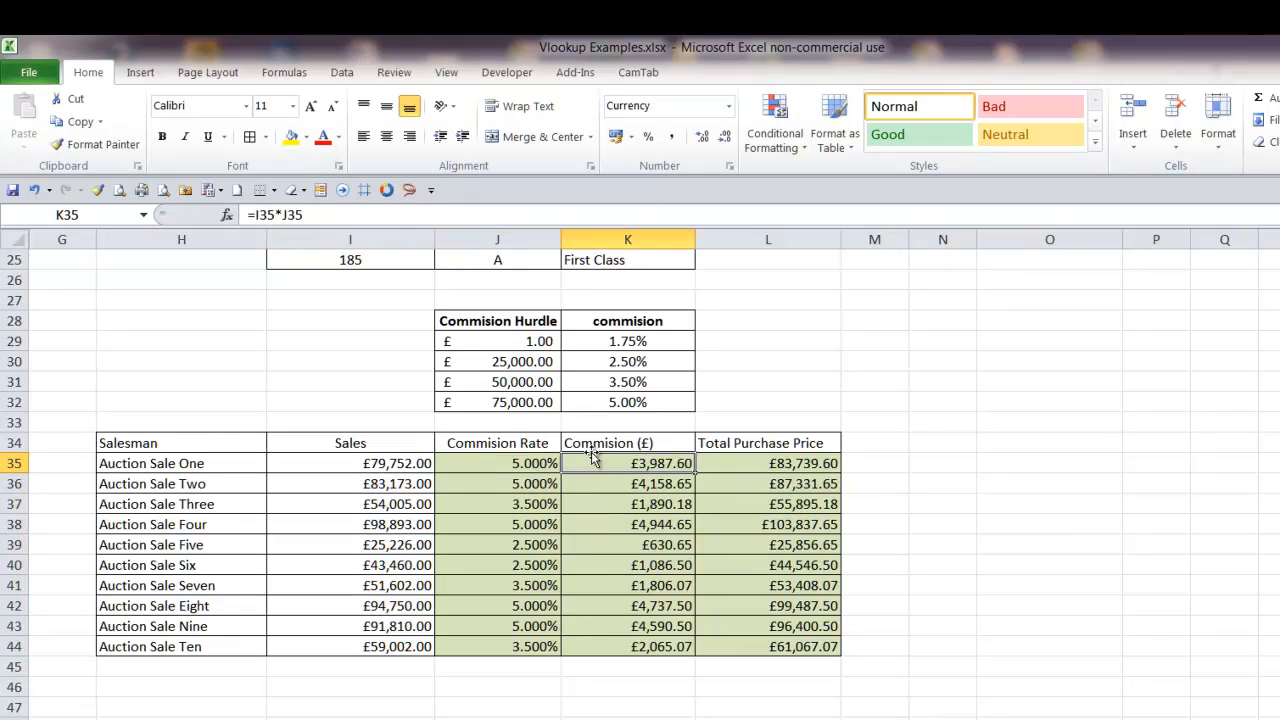
left_click_drag(608, 461, 553, 647)
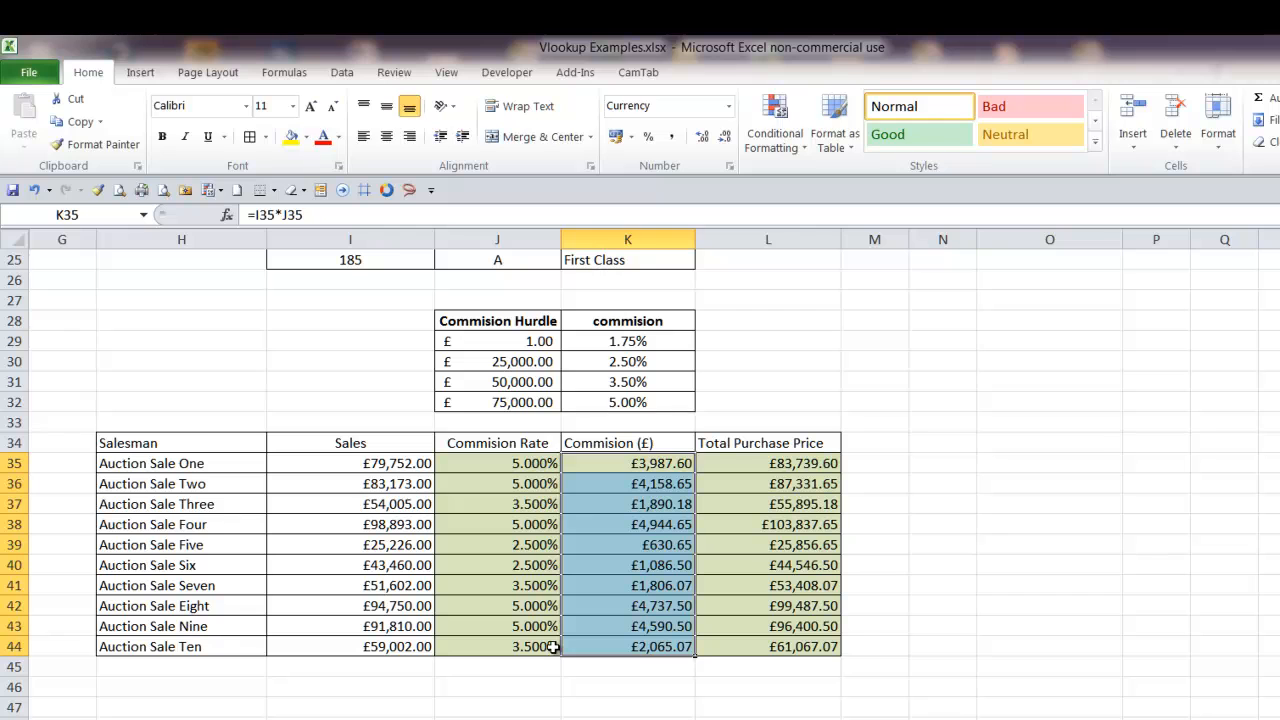
key("F2")
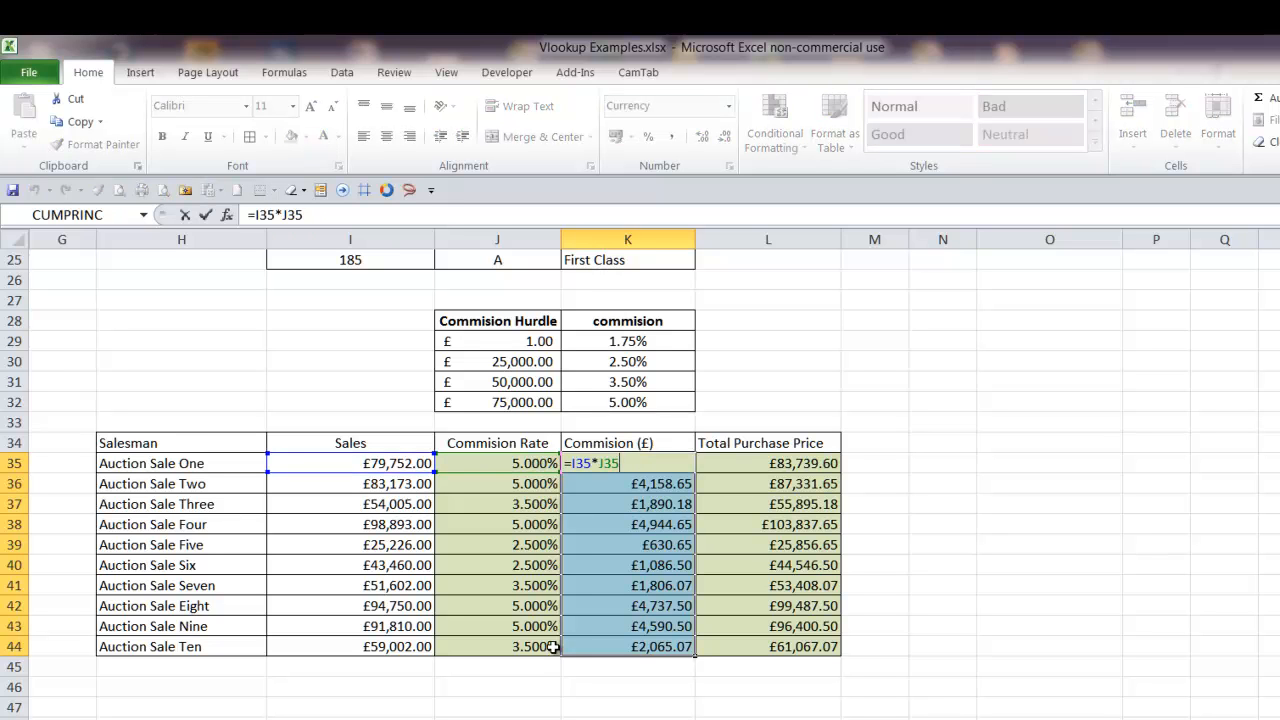
key("ctrl+Return")
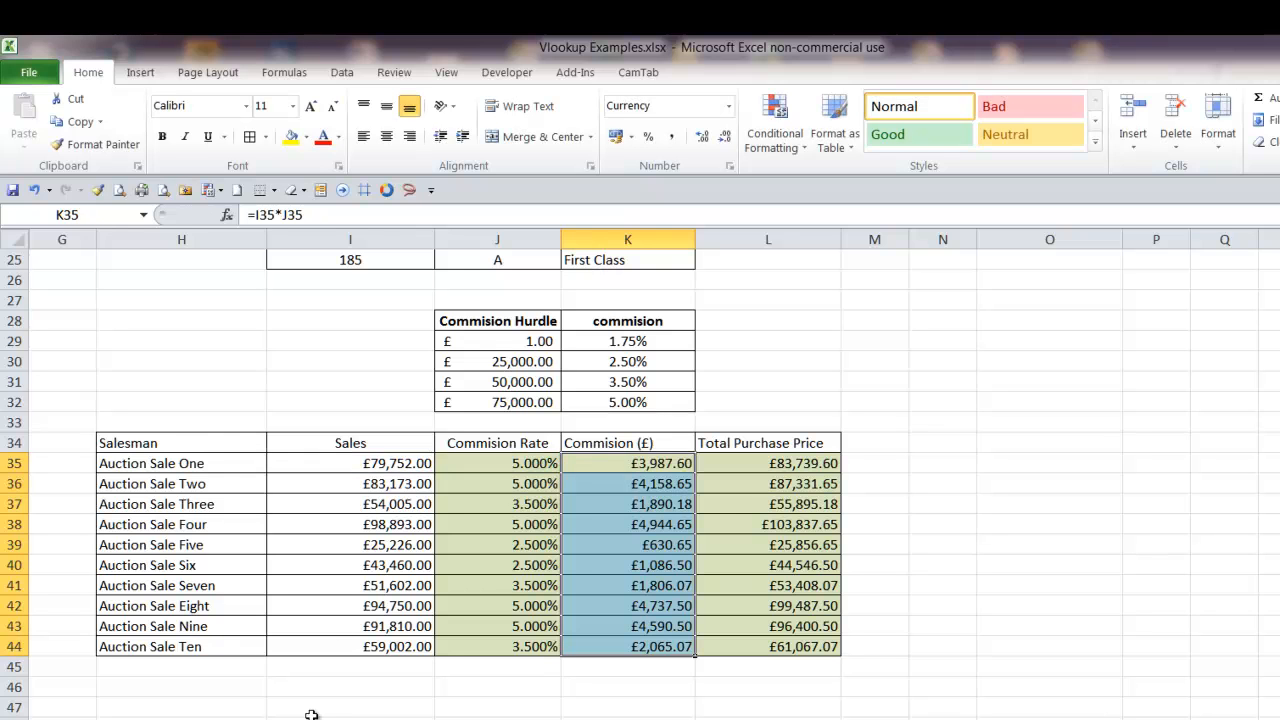
Re-enter the total purchase price formula =I35+K35 across L35:L44 at once
left_click(760, 467)
left_click_drag(767, 462, 758, 634)
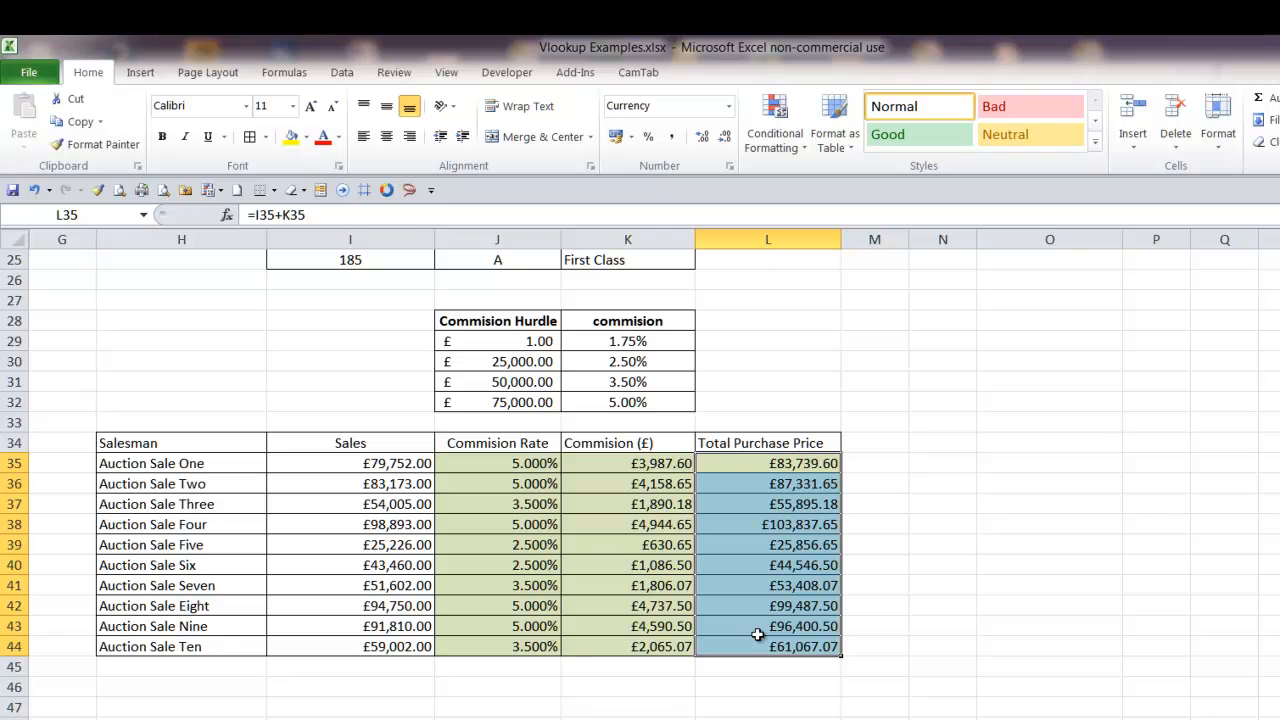
key("F2")
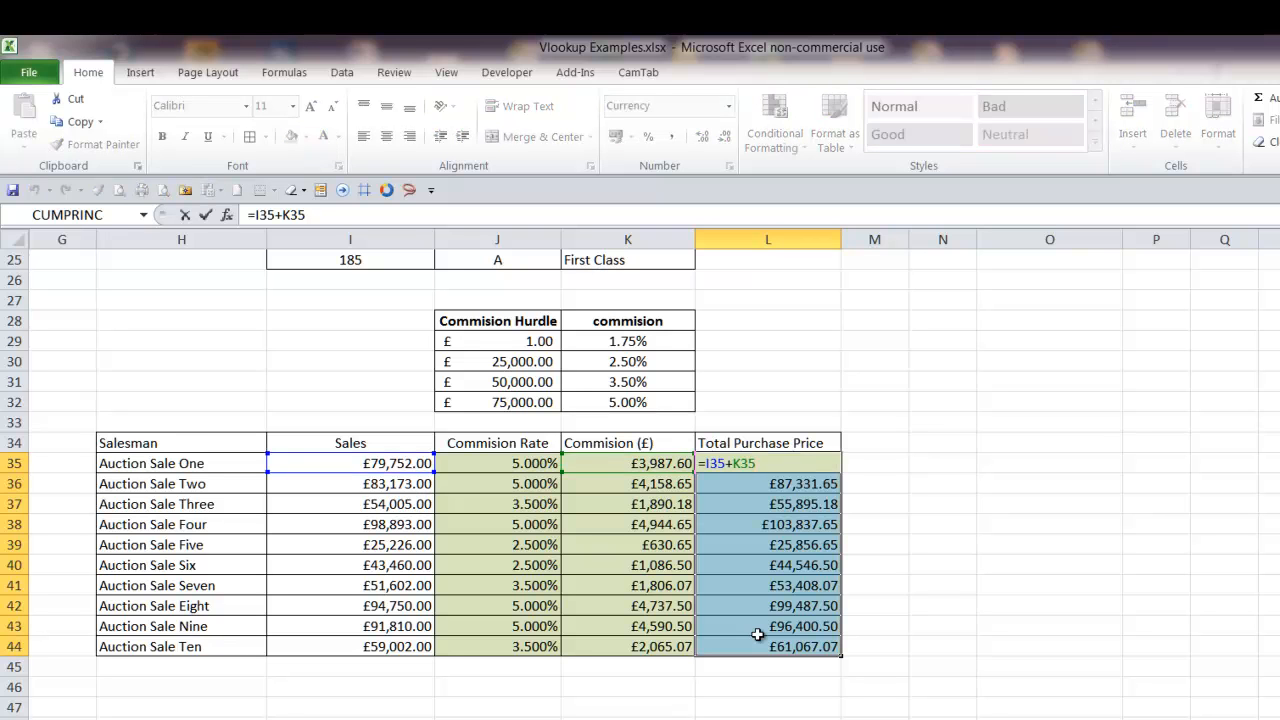
key("ctrl+Return")
left_click(874, 718)
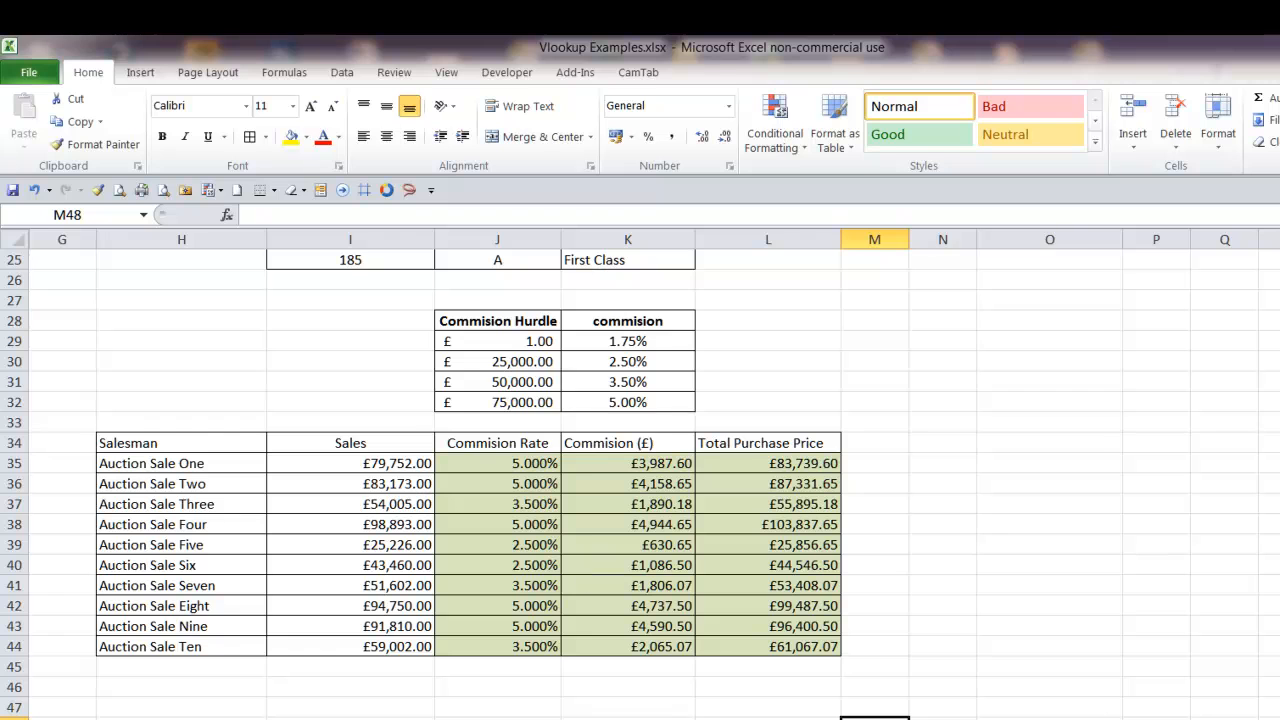
Set the sales amount for Auction Sale One in I35 to 100000
scroll(640, 470, "down", 1)
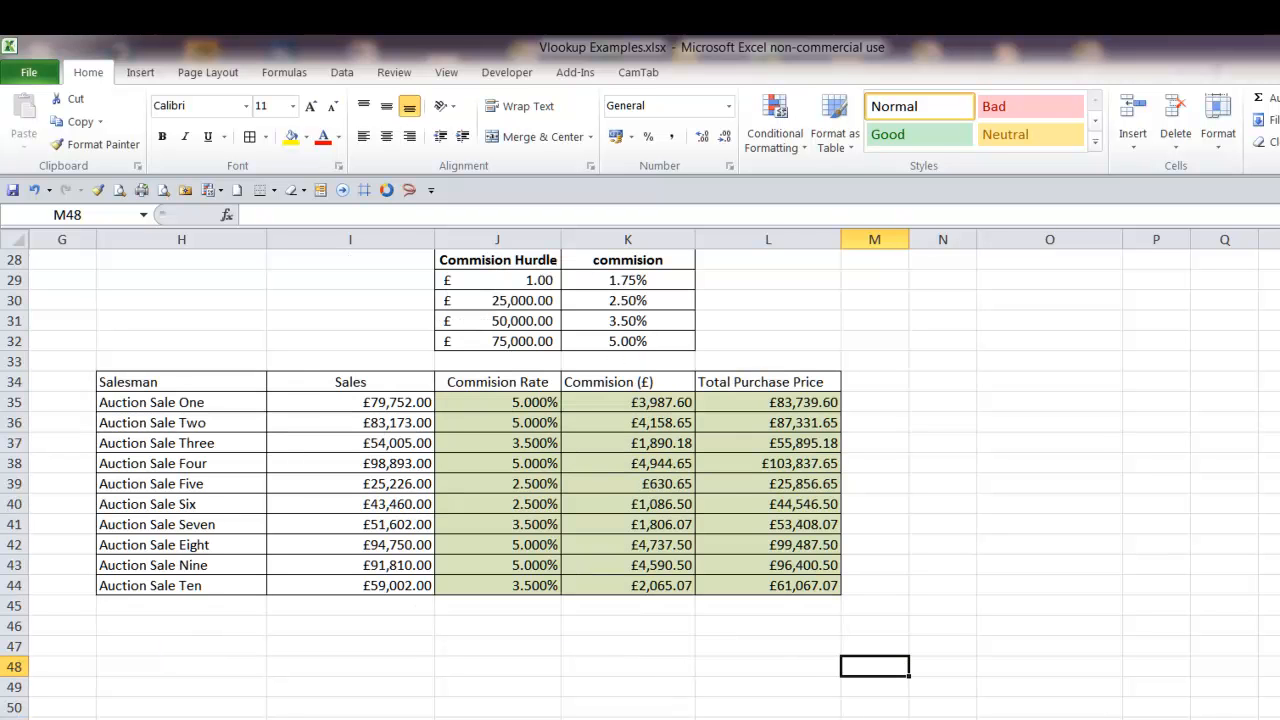
left_click(380, 402)
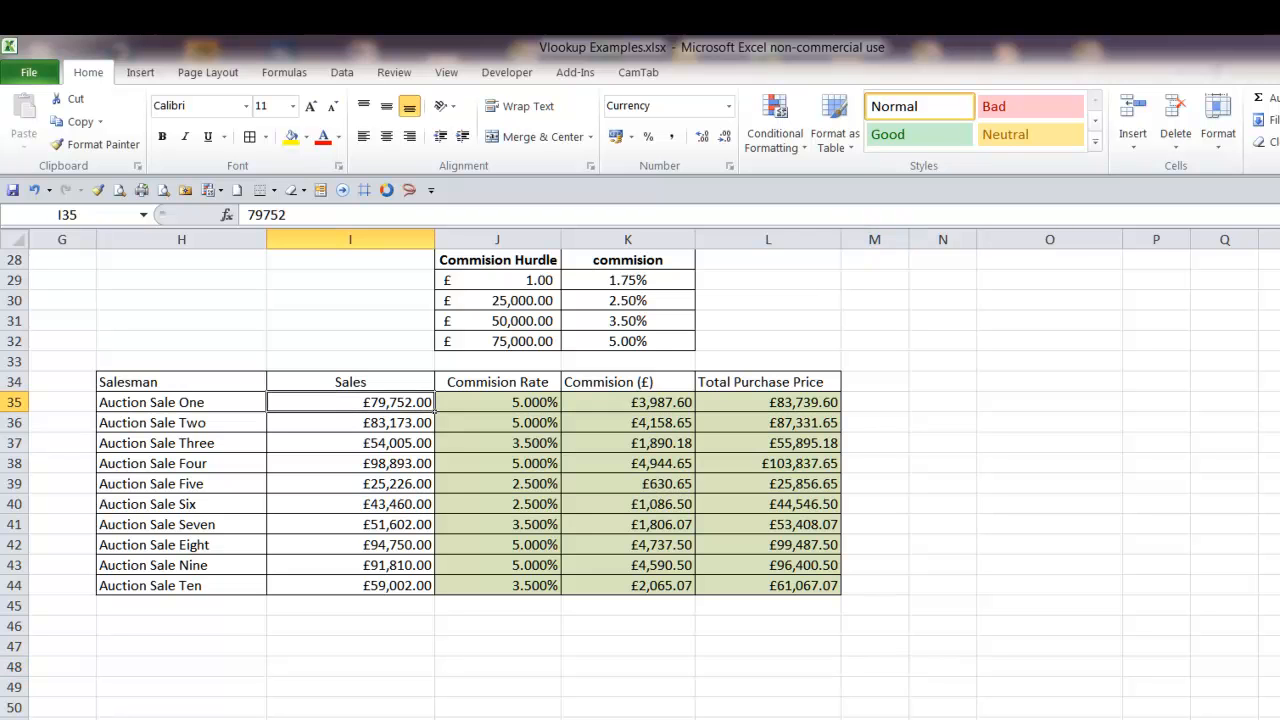
type("100000")
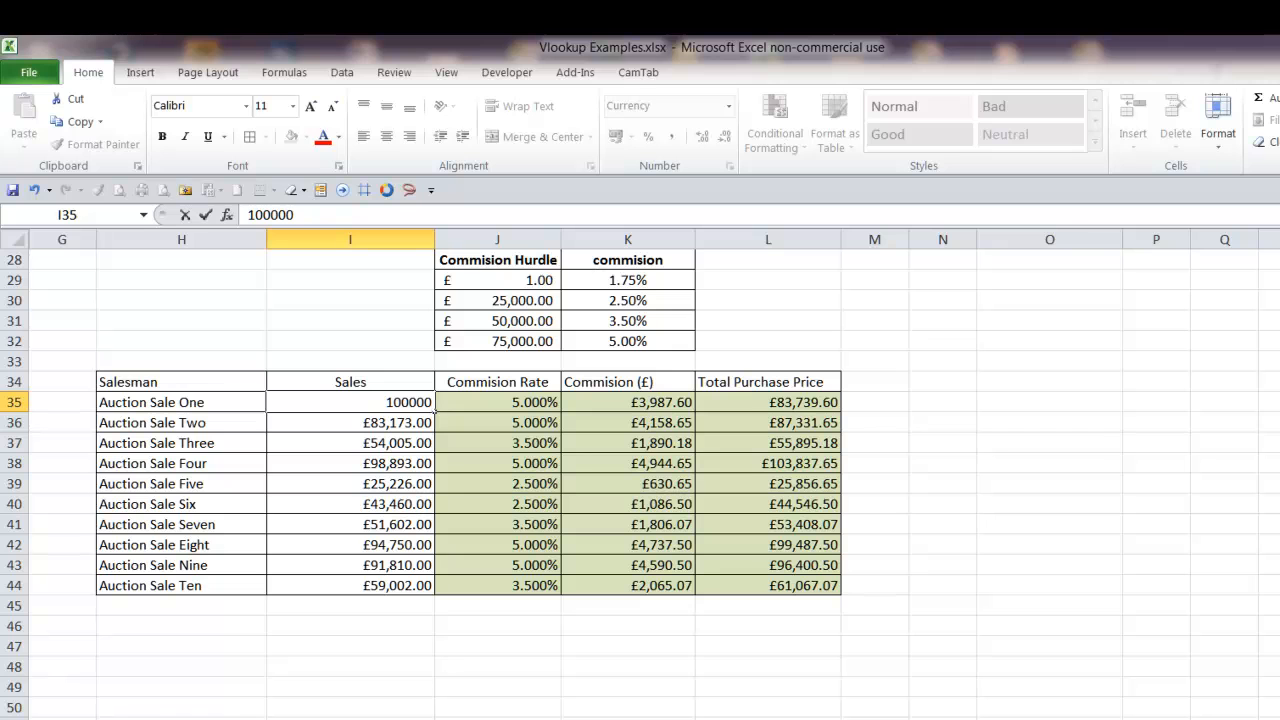
type(",000")
key("Return")
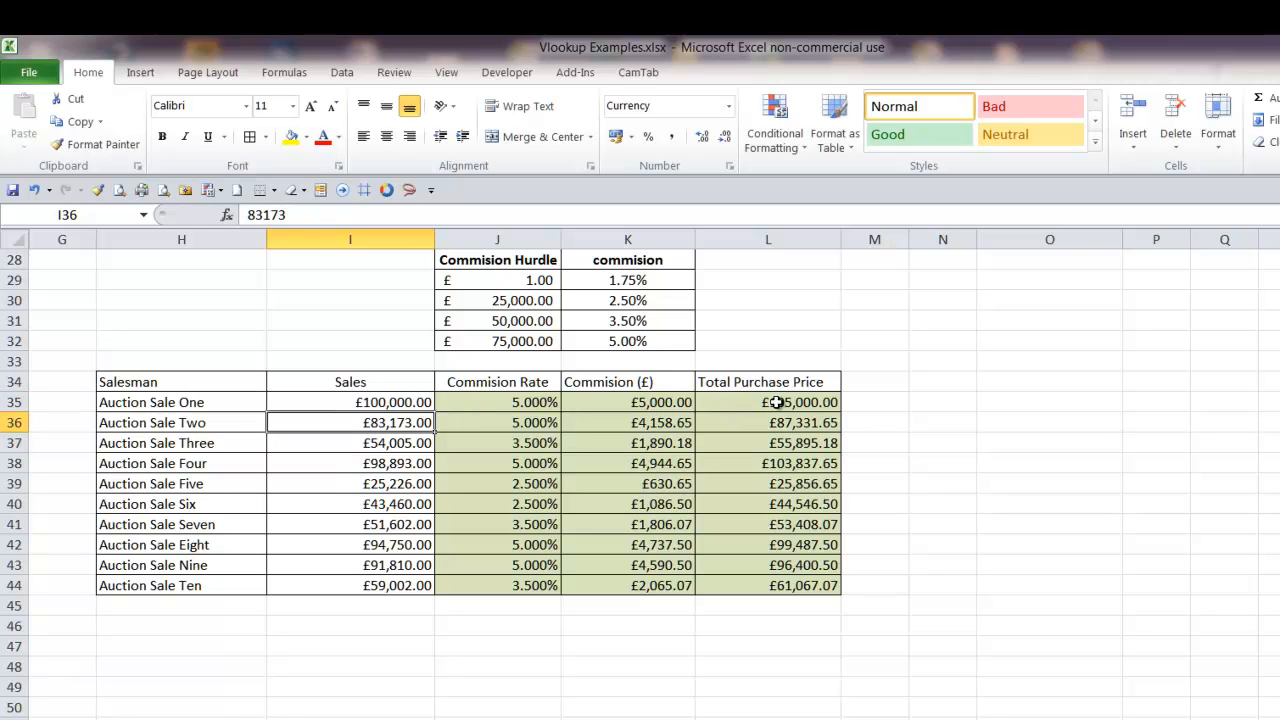
Compare the Auction Sale One amount with the highest commission hurdle, its rate and the lookup formula in J35
left_click(410, 402)
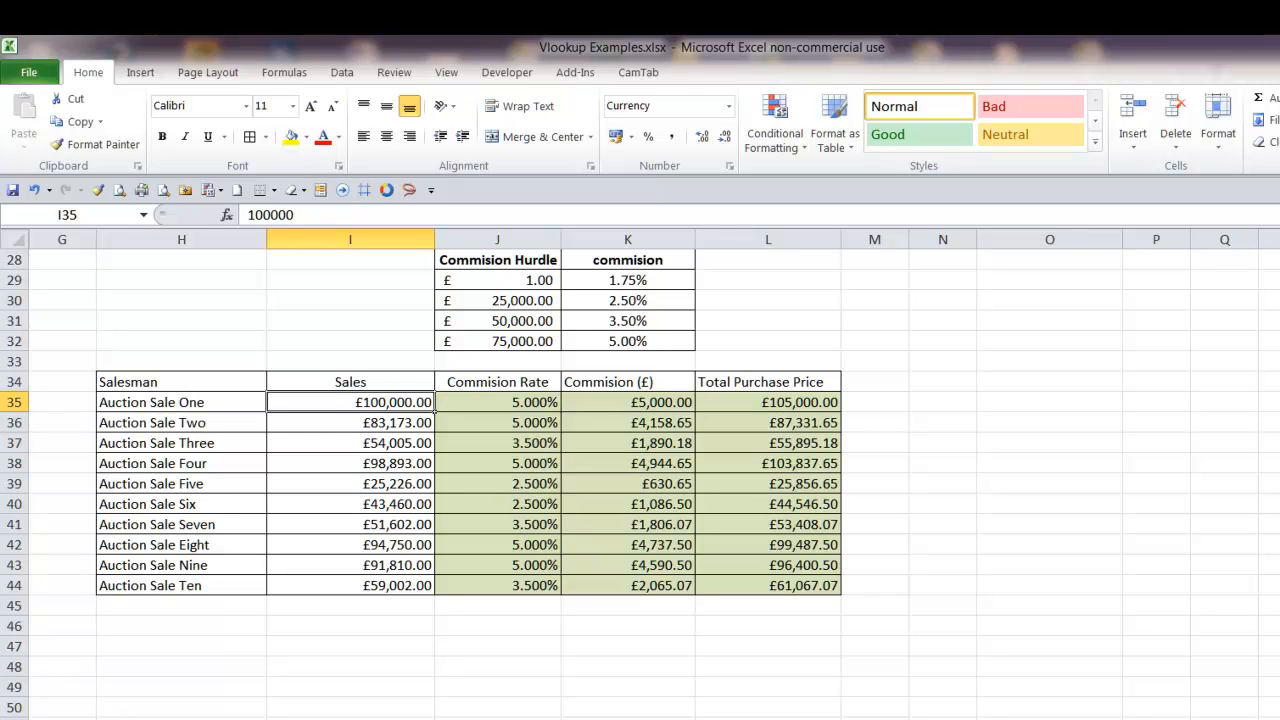
left_click(497, 342)
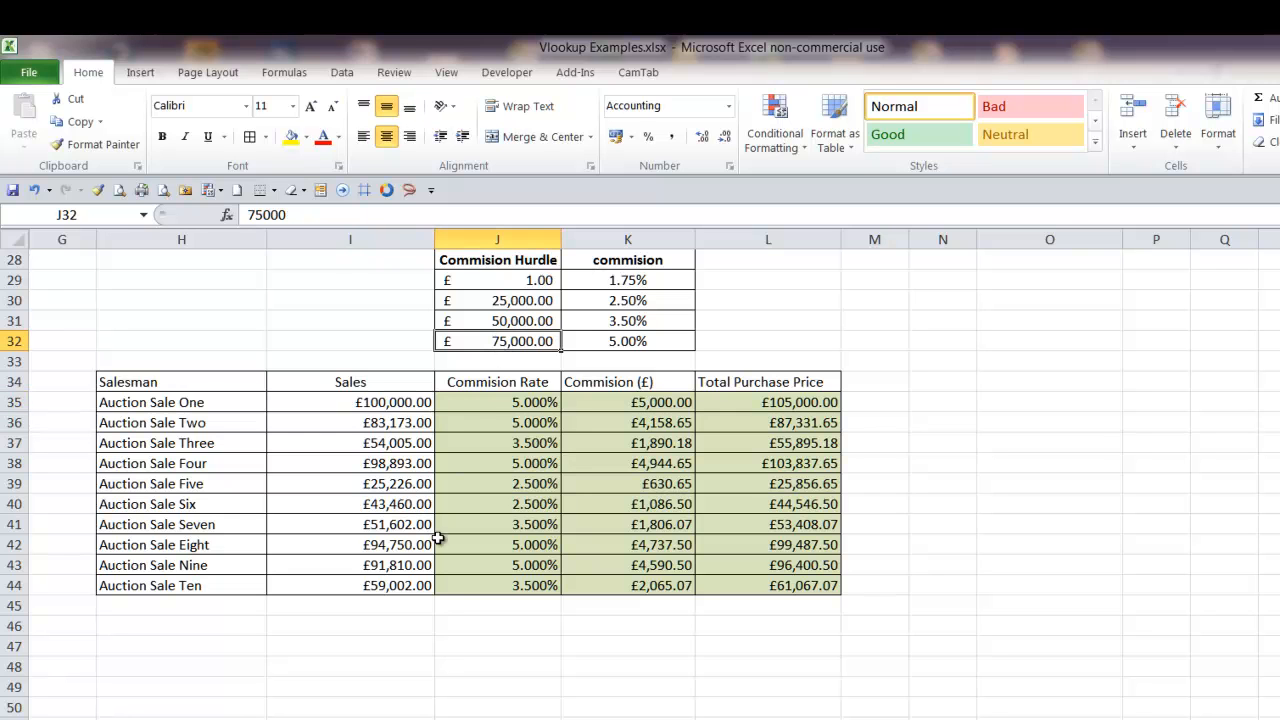
left_click(392, 401)
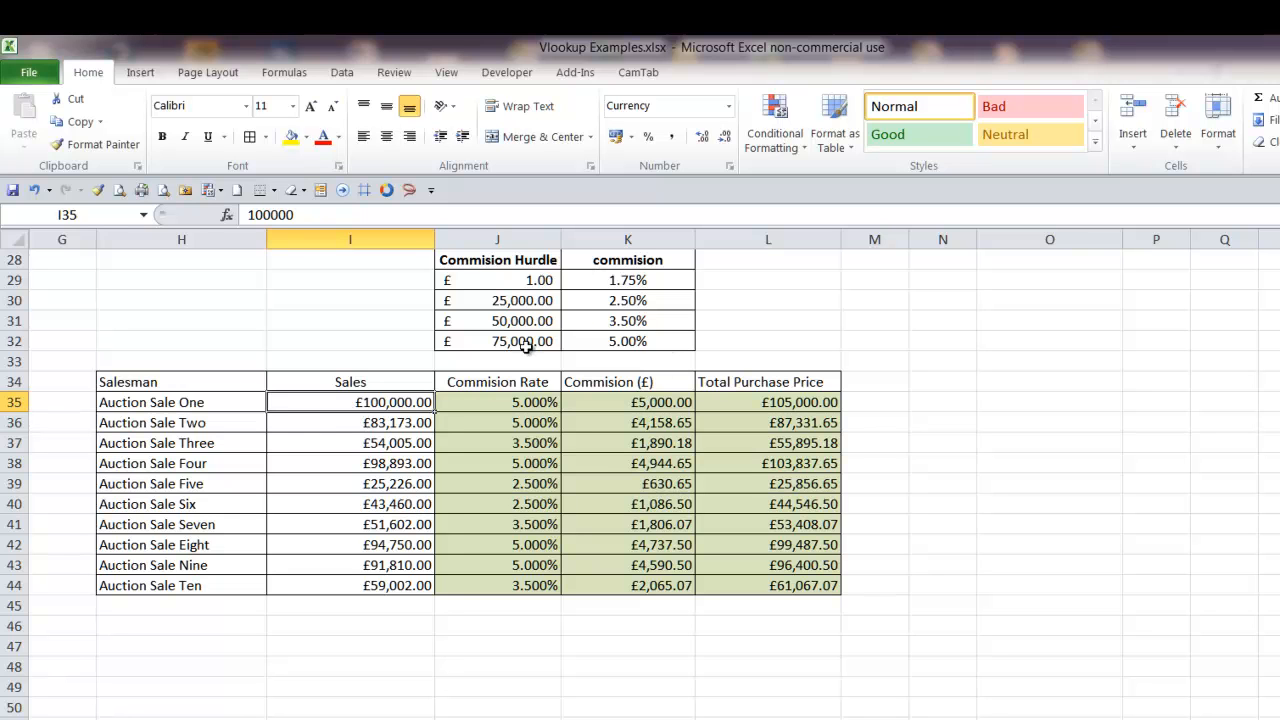
left_click(632, 342)
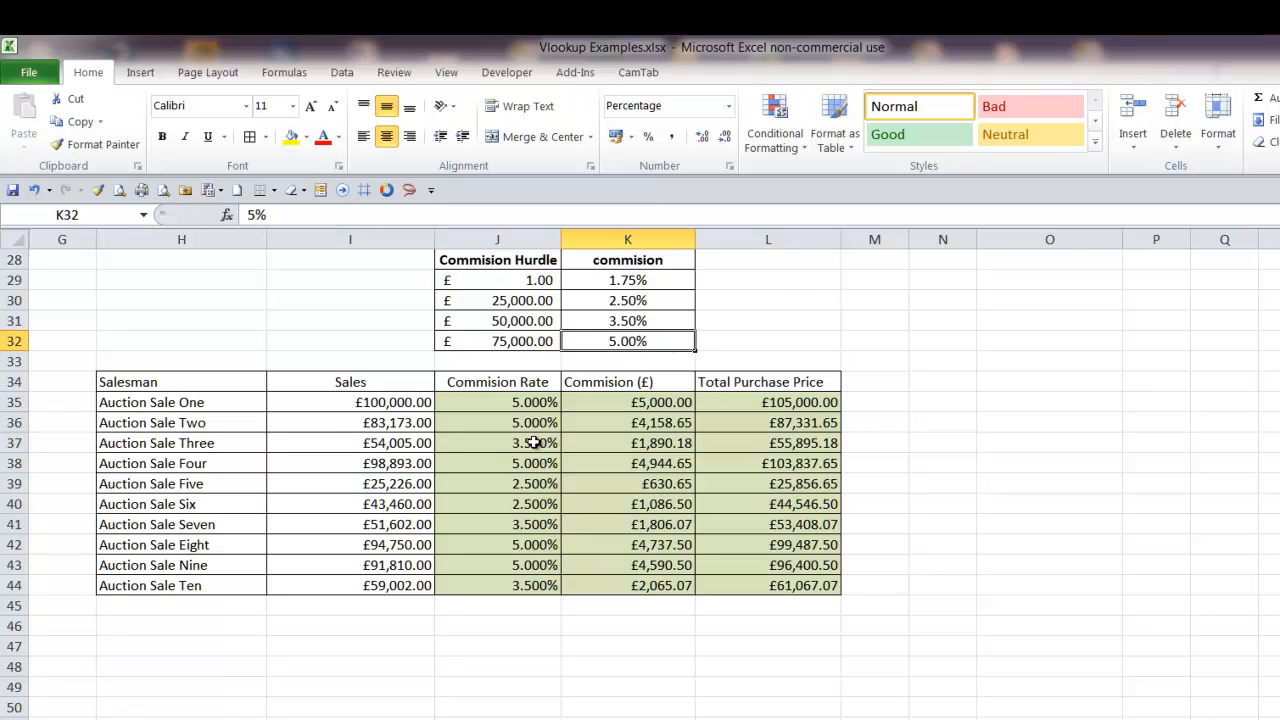
left_click(536, 403)
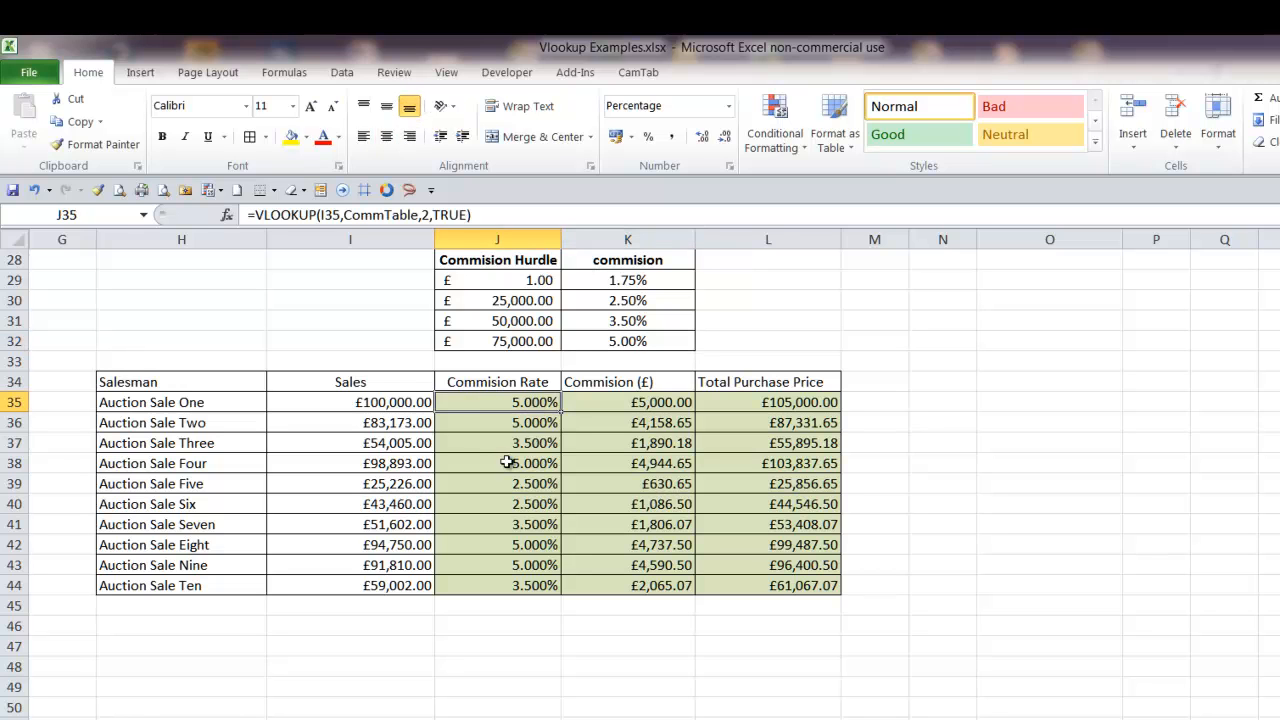
Check the commission in K35 against the sales amount and commission rate for Auction Sale One
left_click(637, 407)
left_click(387, 403)
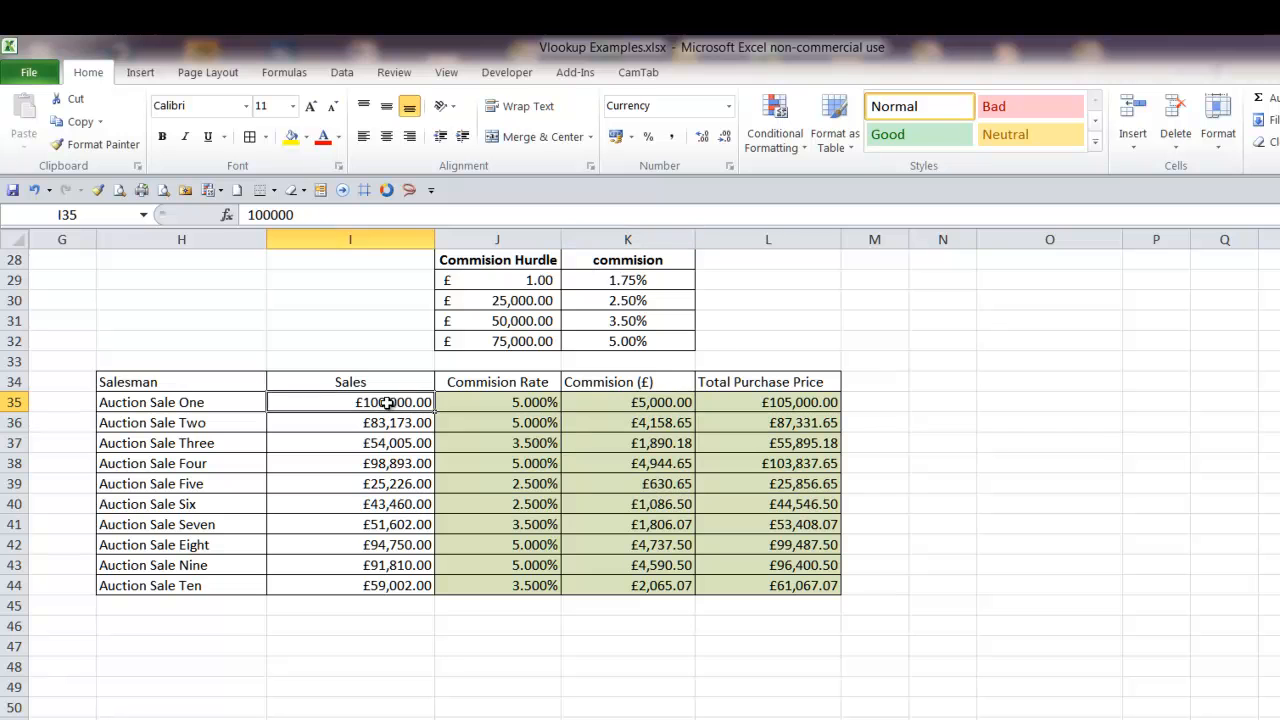
left_click(537, 406)
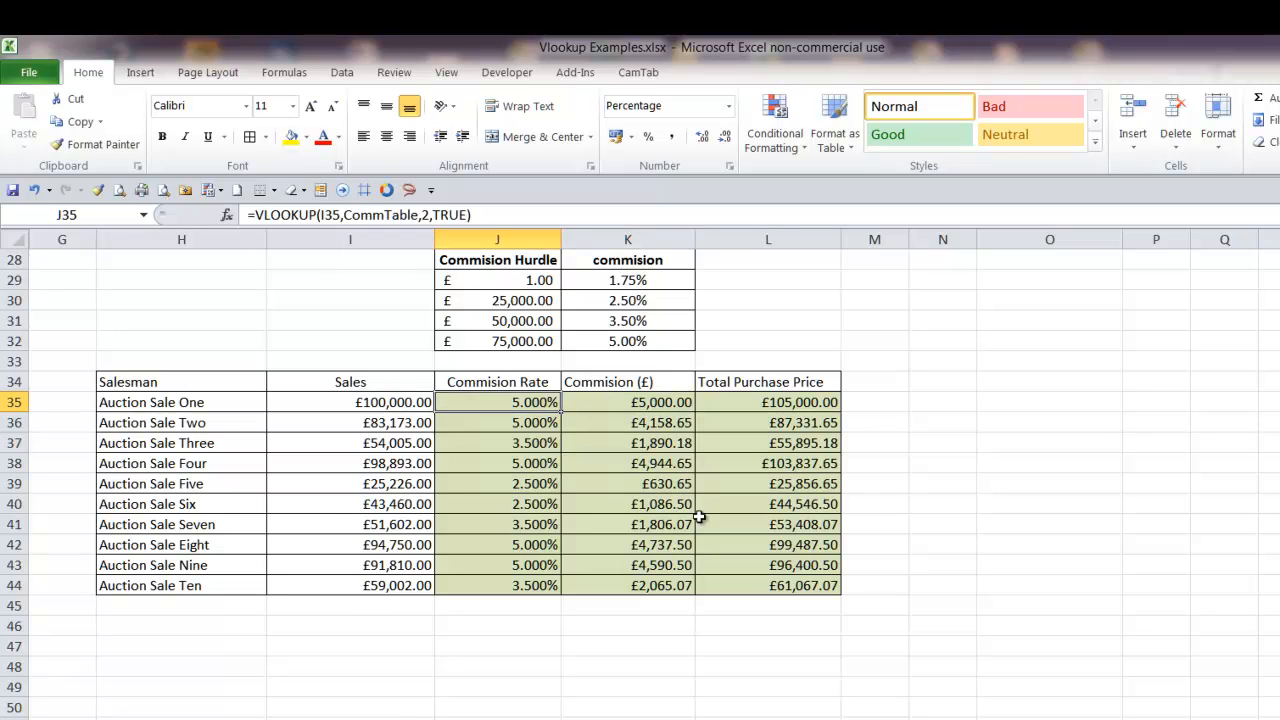
left_click(663, 410)
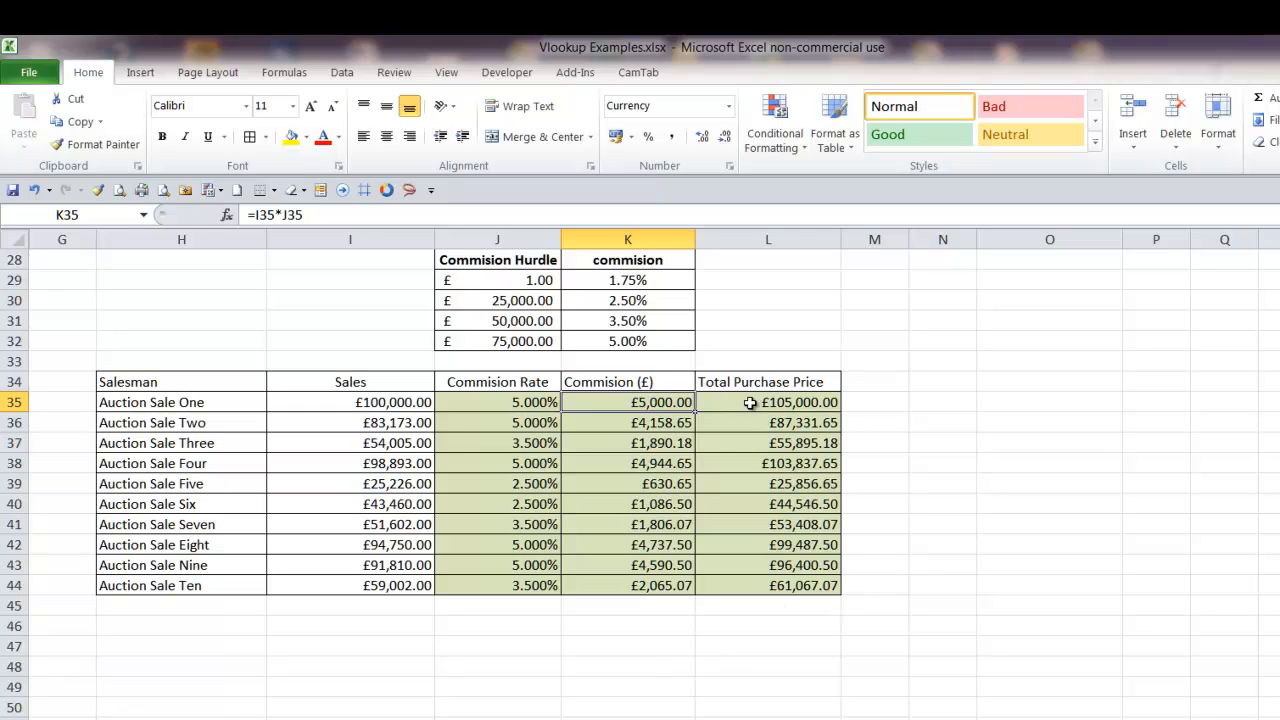
left_click(403, 402)
left_click(622, 399)
left_click(392, 408)
left_click(392, 423)
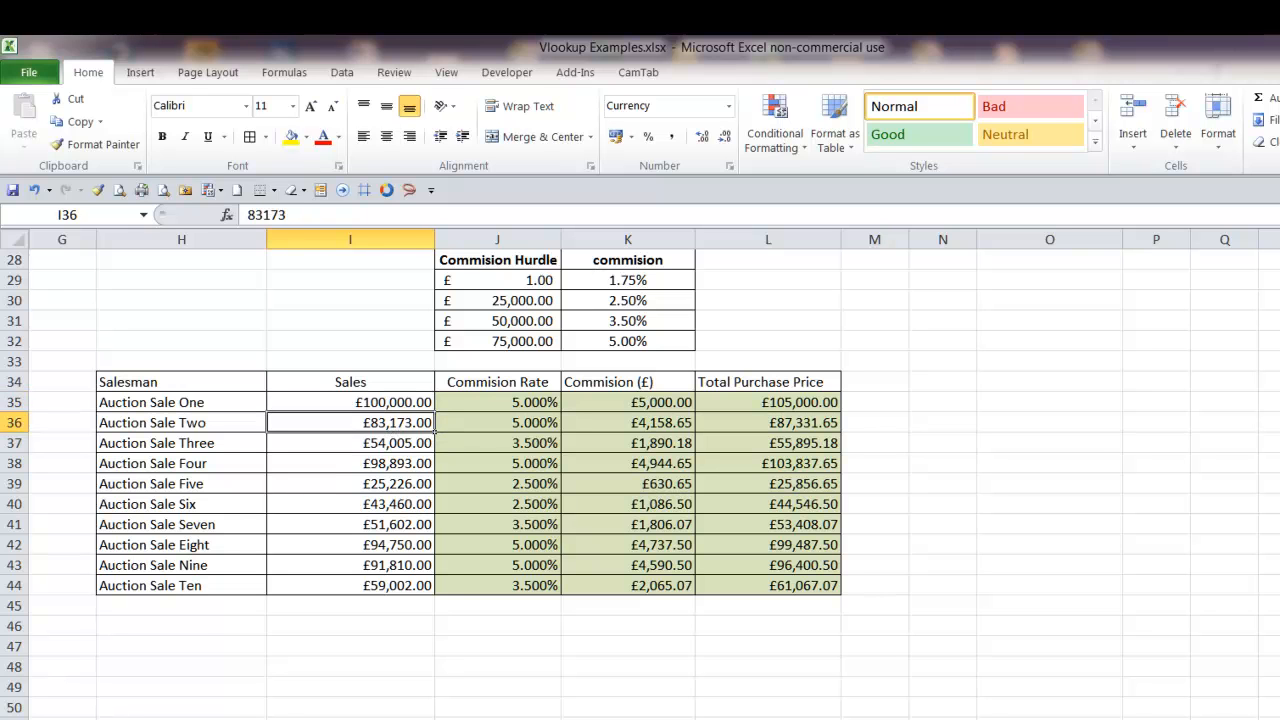
Bring the contact e-mail address beside the grade hurdles table into view and read it
scroll(468, 480, "up", 1)
scroll(468, 480, "down", 1)
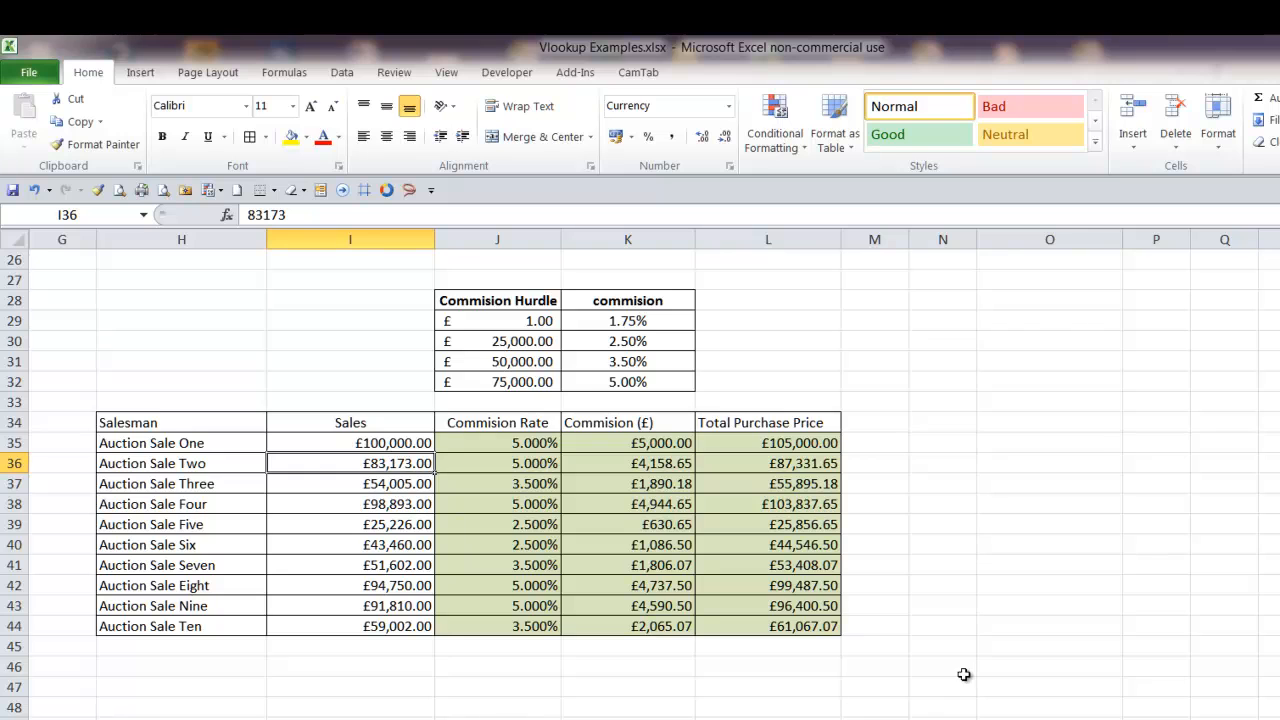
scroll(963, 676, "down", 1)
scroll(809, 692, "up", 5)
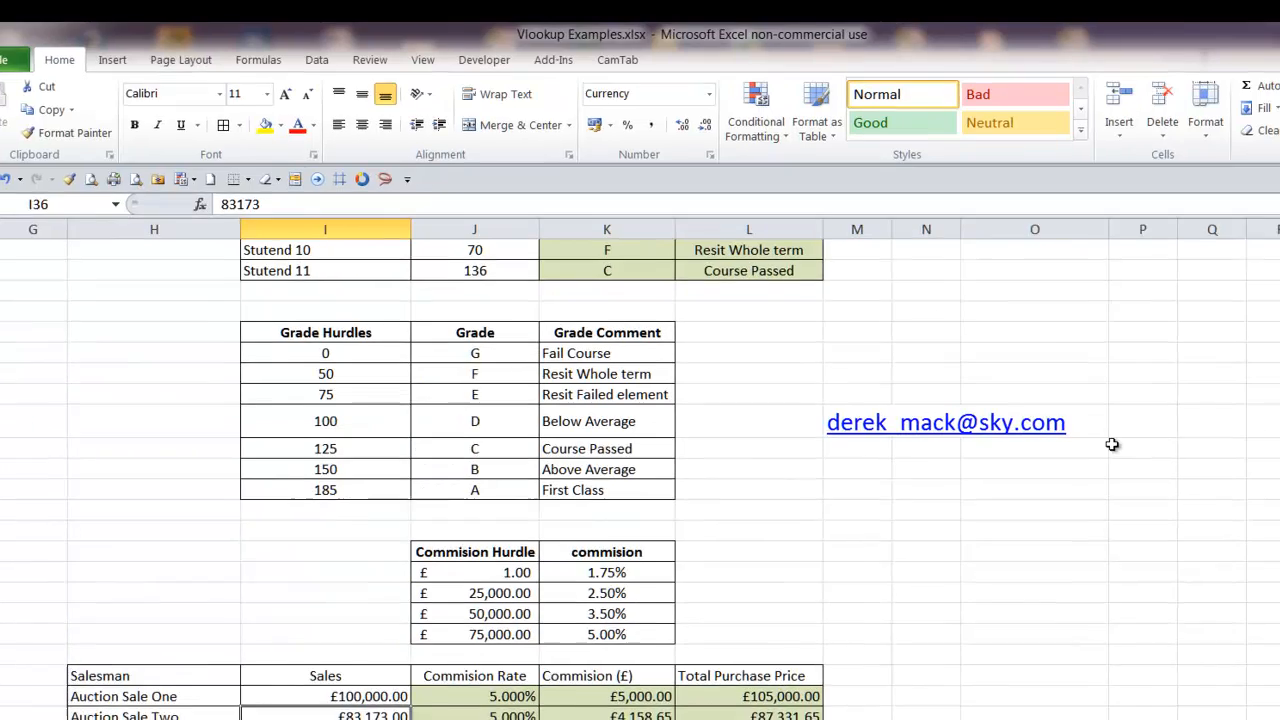
left_click_drag(1090, 412, 826, 422)
left_click_drag(621, 336, 946, 413)
left_click(644, 417)
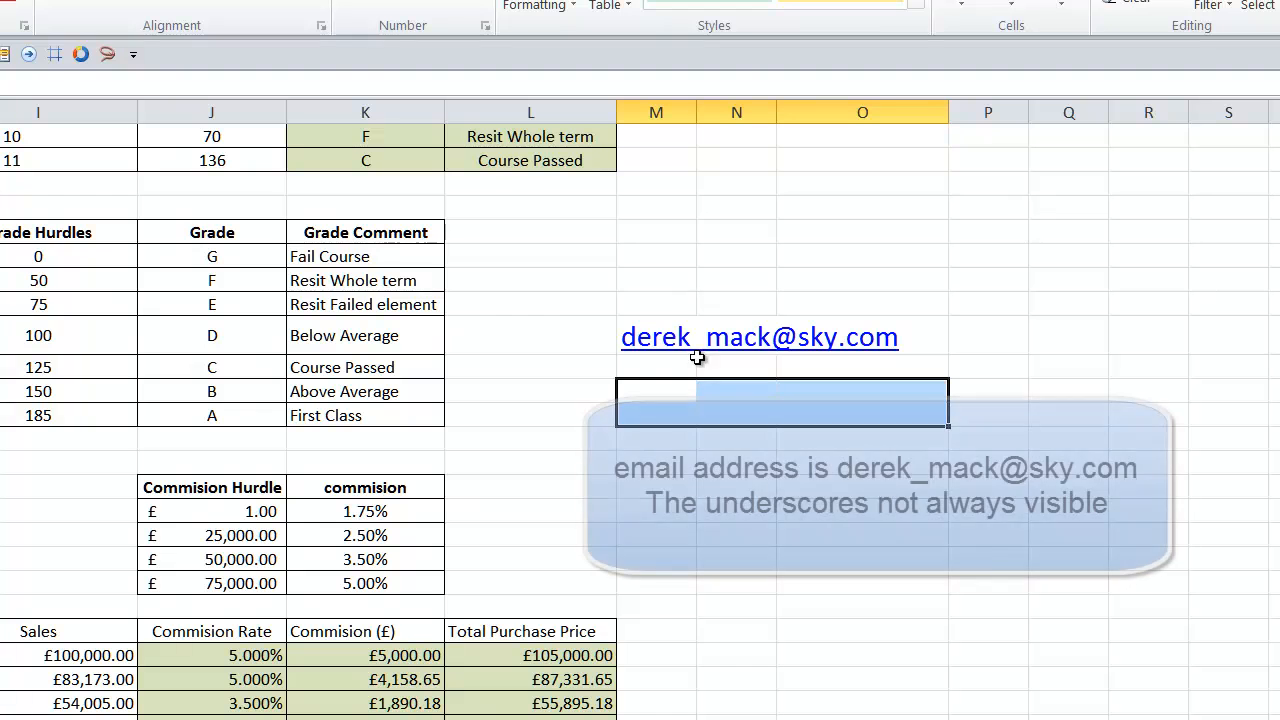
left_click(674, 300)
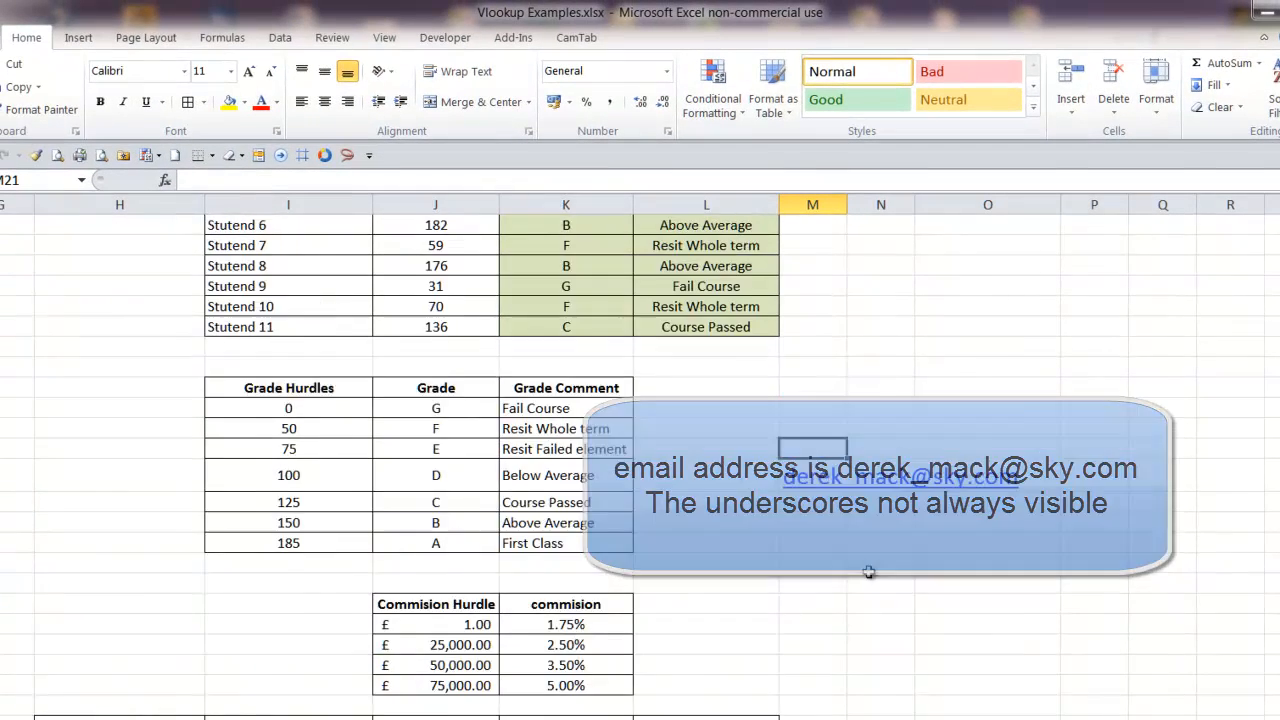
Select the whole worksheet and shrink all its columns to one very narrow, equal width
scroll(868, 572, "up", 4)
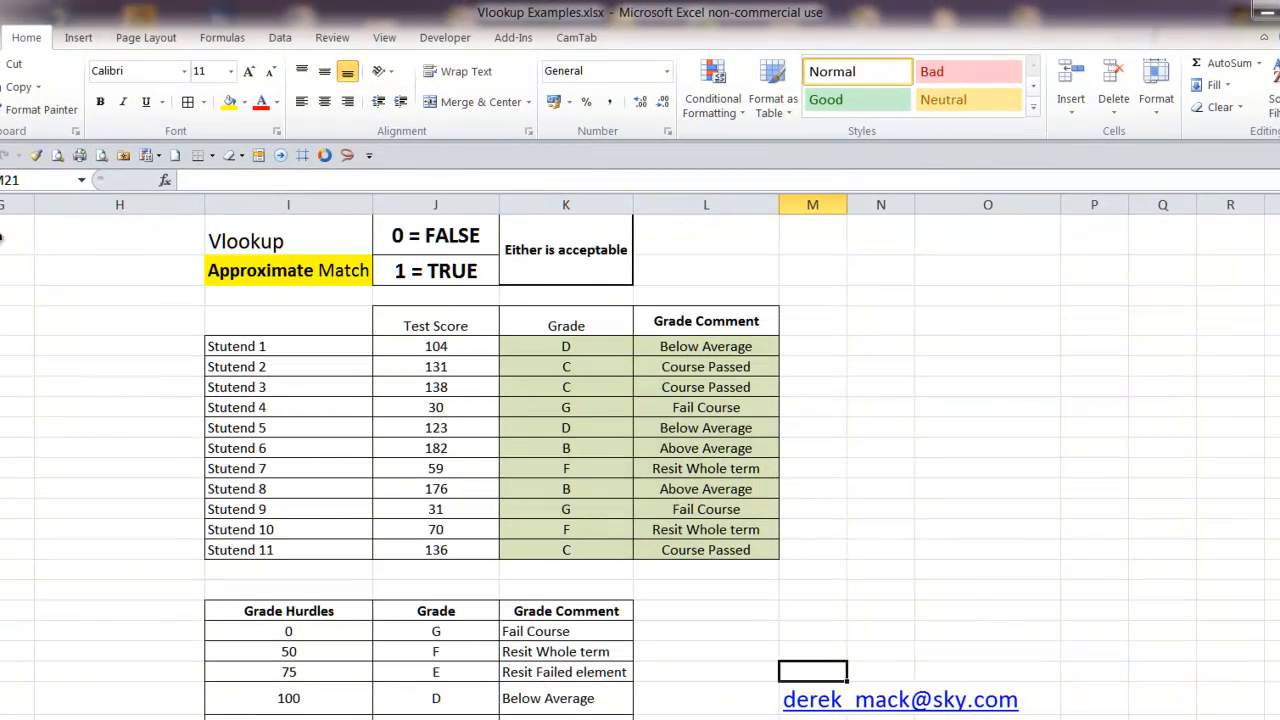
left_click_drag(4, 204, 47, 205)
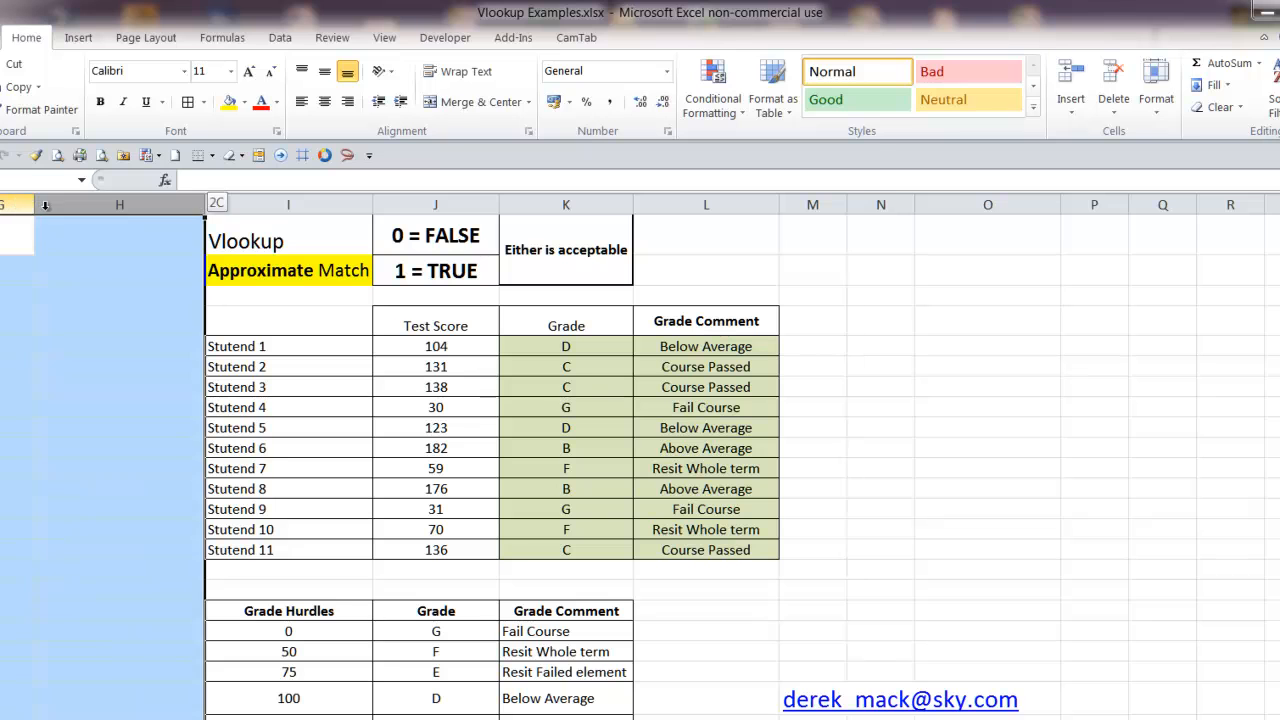
left_click(4, 204)
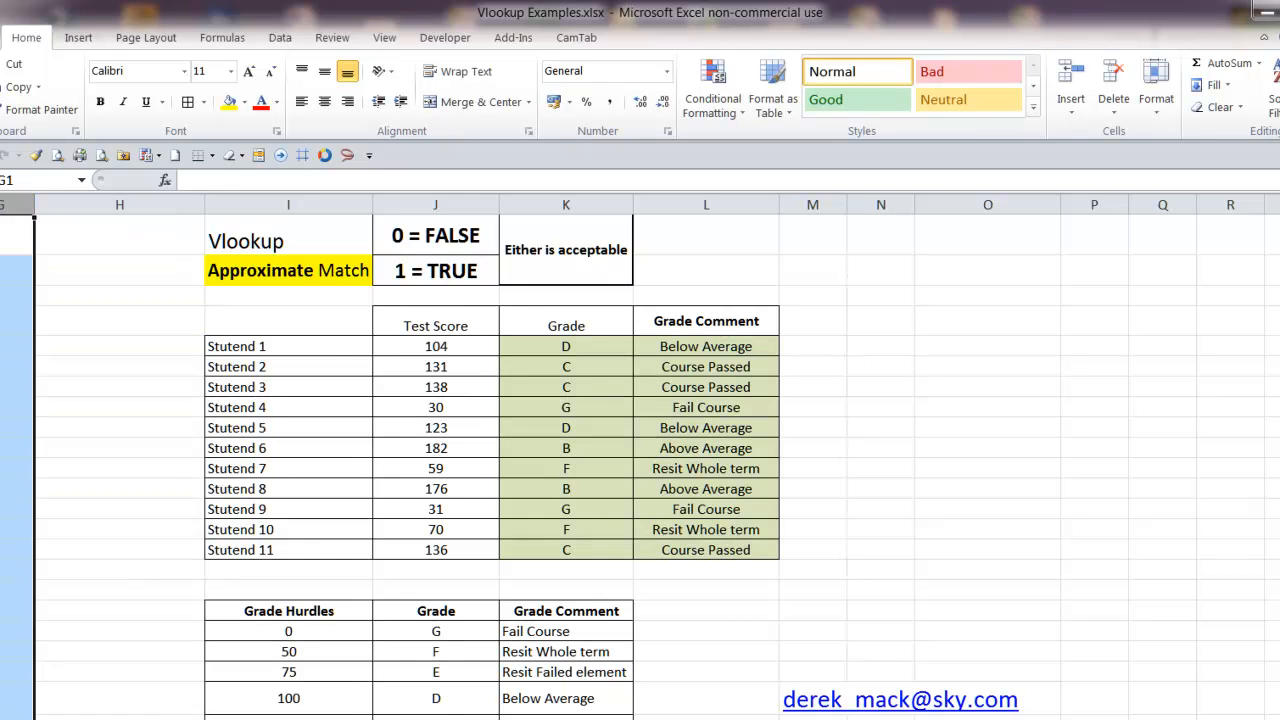
key("ctrl+a")
right_click(170, 205)
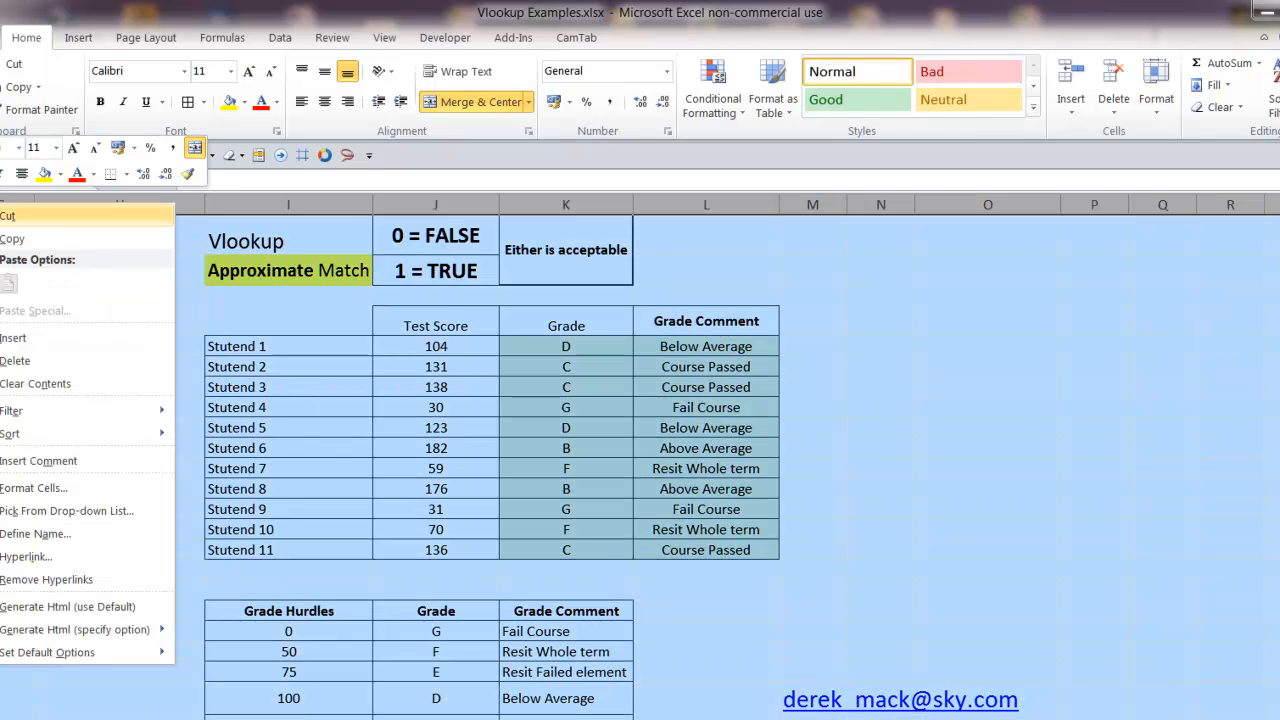
key("Escape")
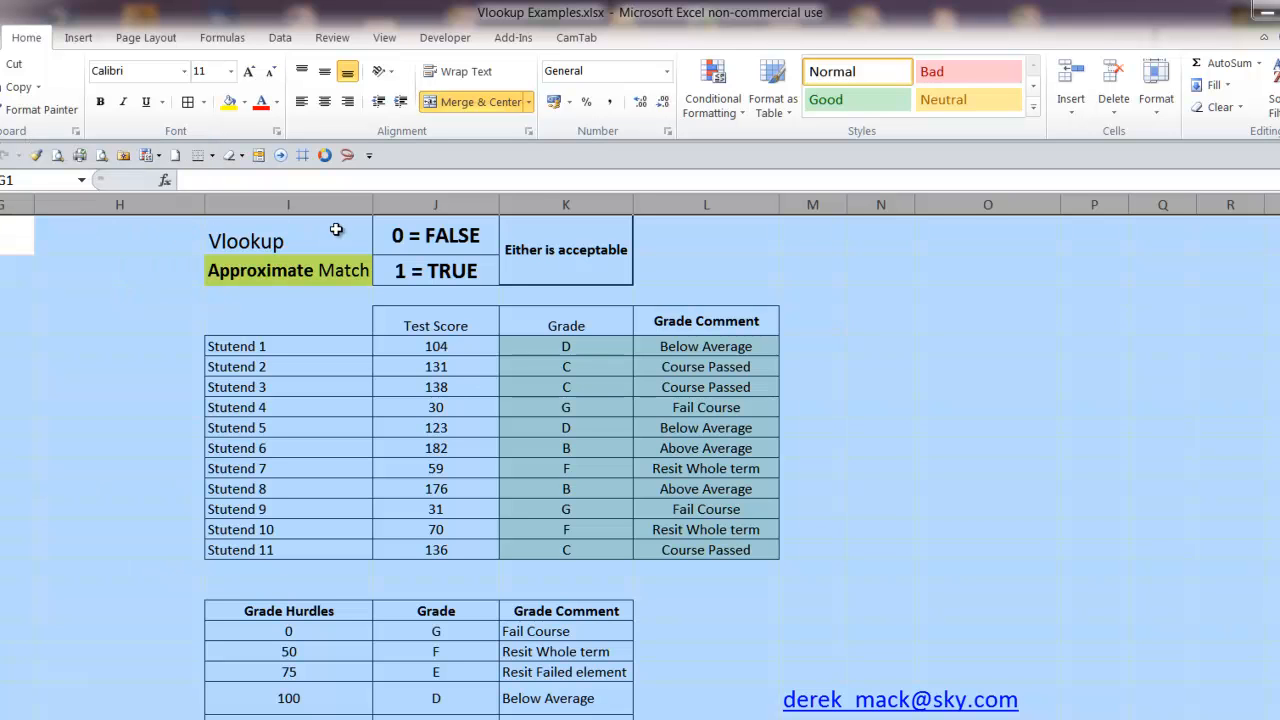
left_click_drag(0, 205, 6, 205)
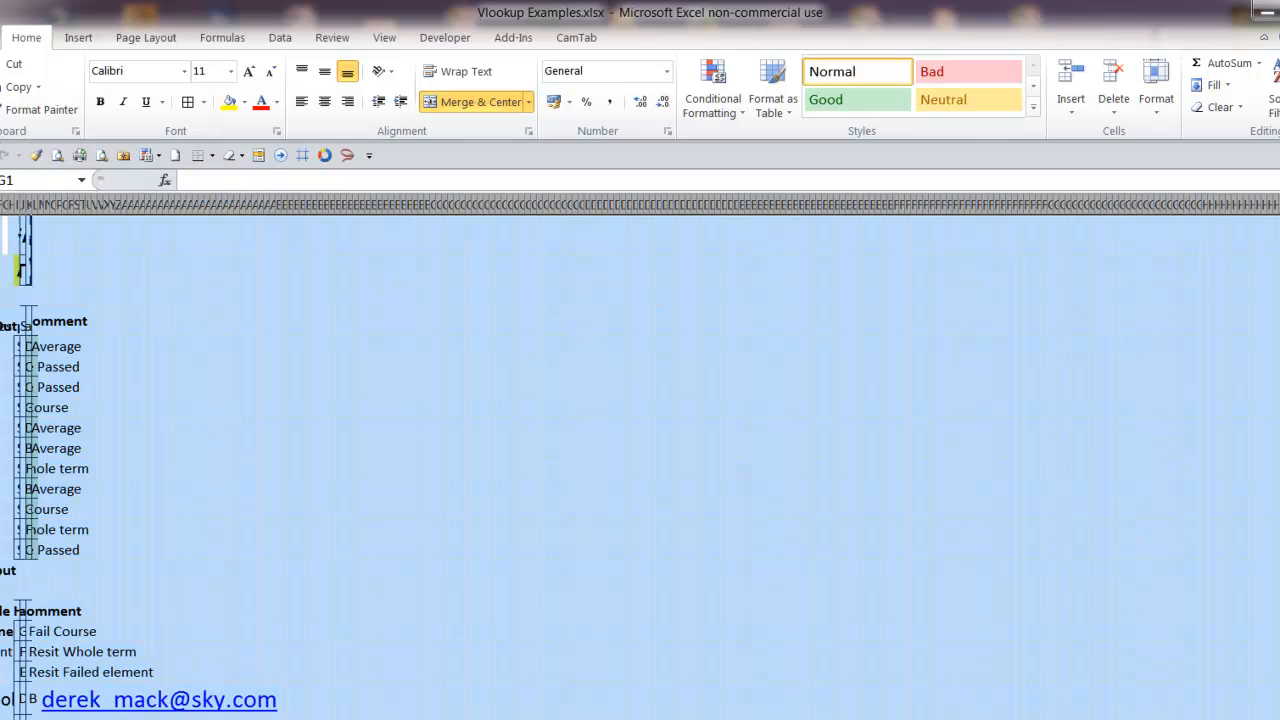
Unhide all hidden columns across the selected worksheet and clear the selection
right_click(4, 205)
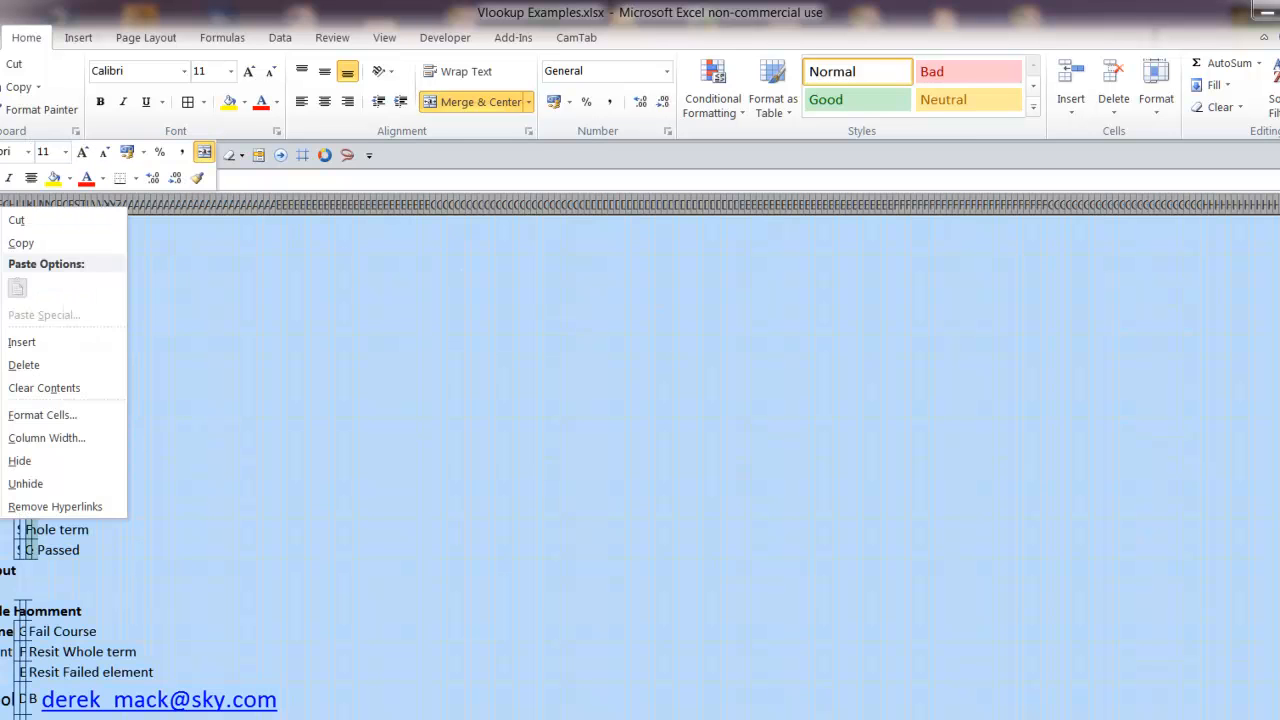
left_click(16, 484)
left_click(206, 346)
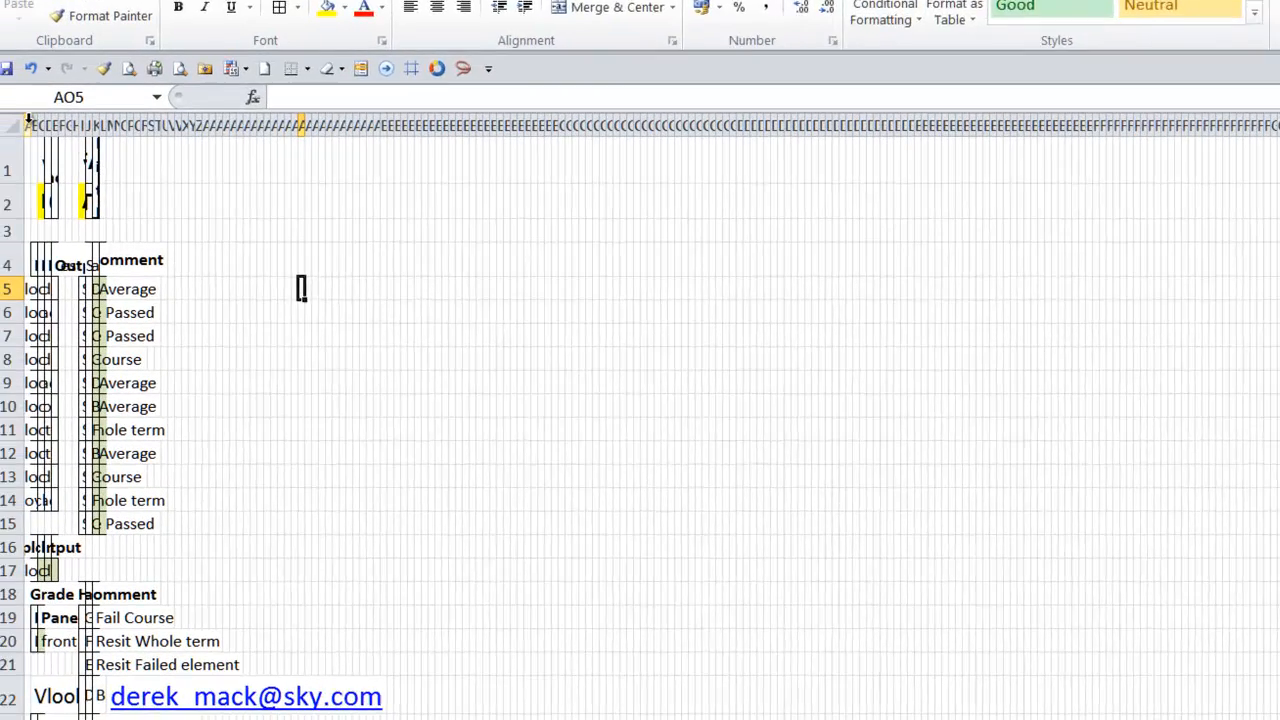
Select the columns from B to beyond Z and fit their widths to their contents
left_click_drag(36, 112, 51, 110)
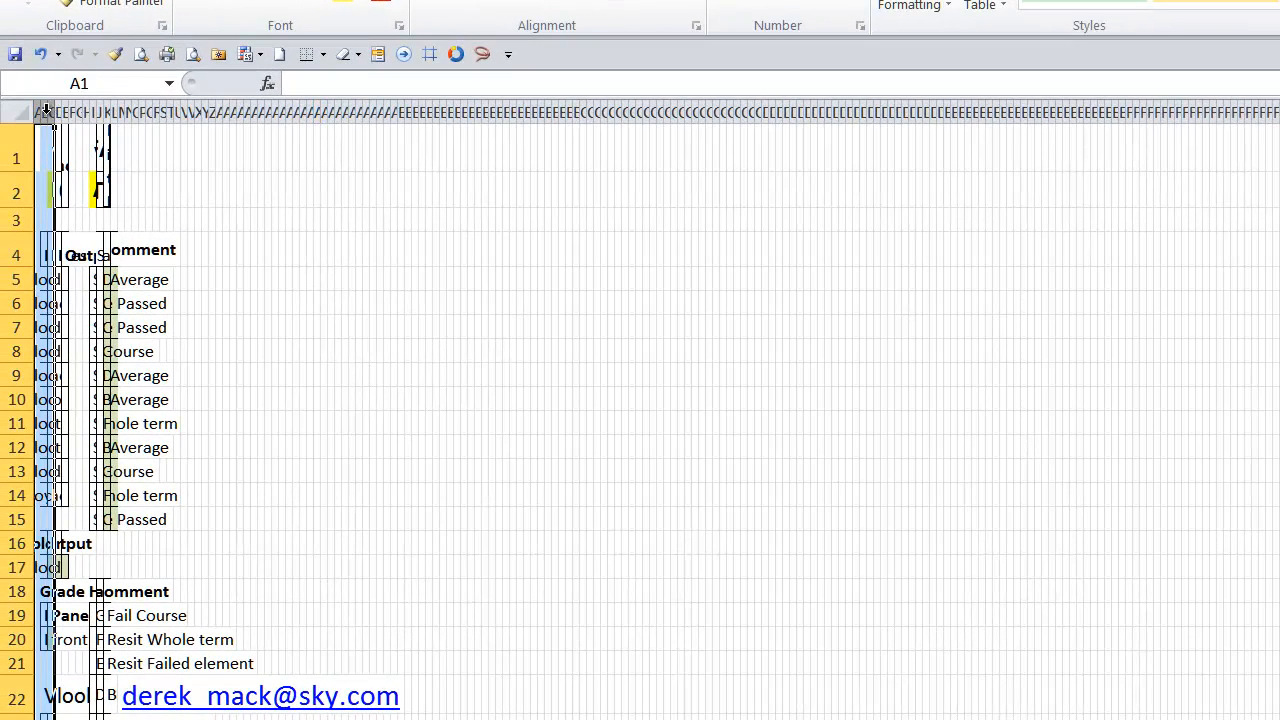
left_click(45, 108)
left_click(41, 112)
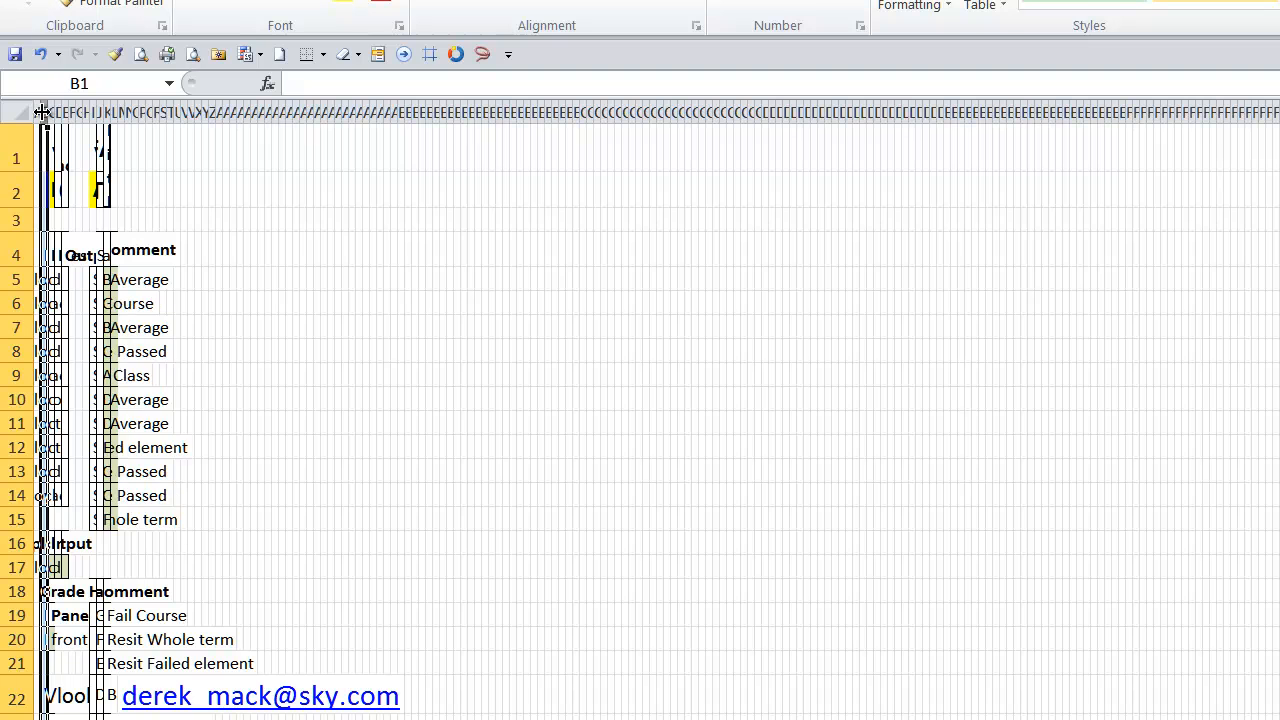
left_click_drag(44, 107, 272, 115)
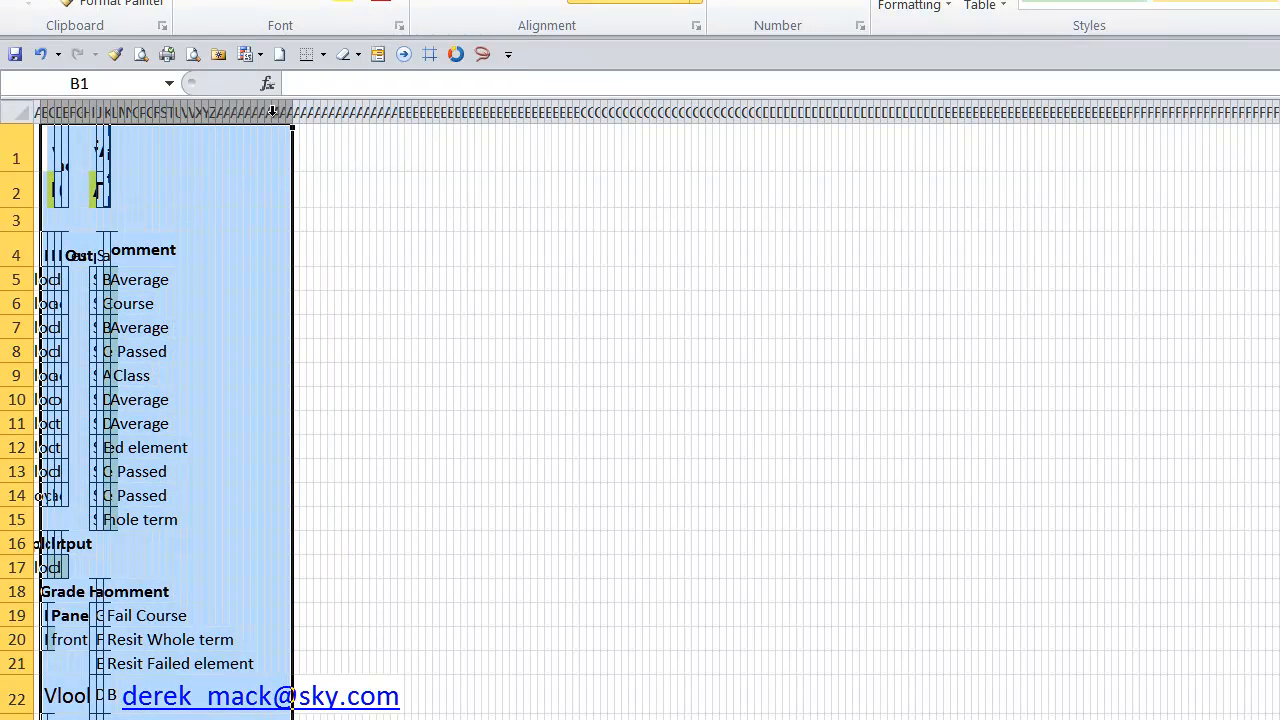
key("ctrl+z")
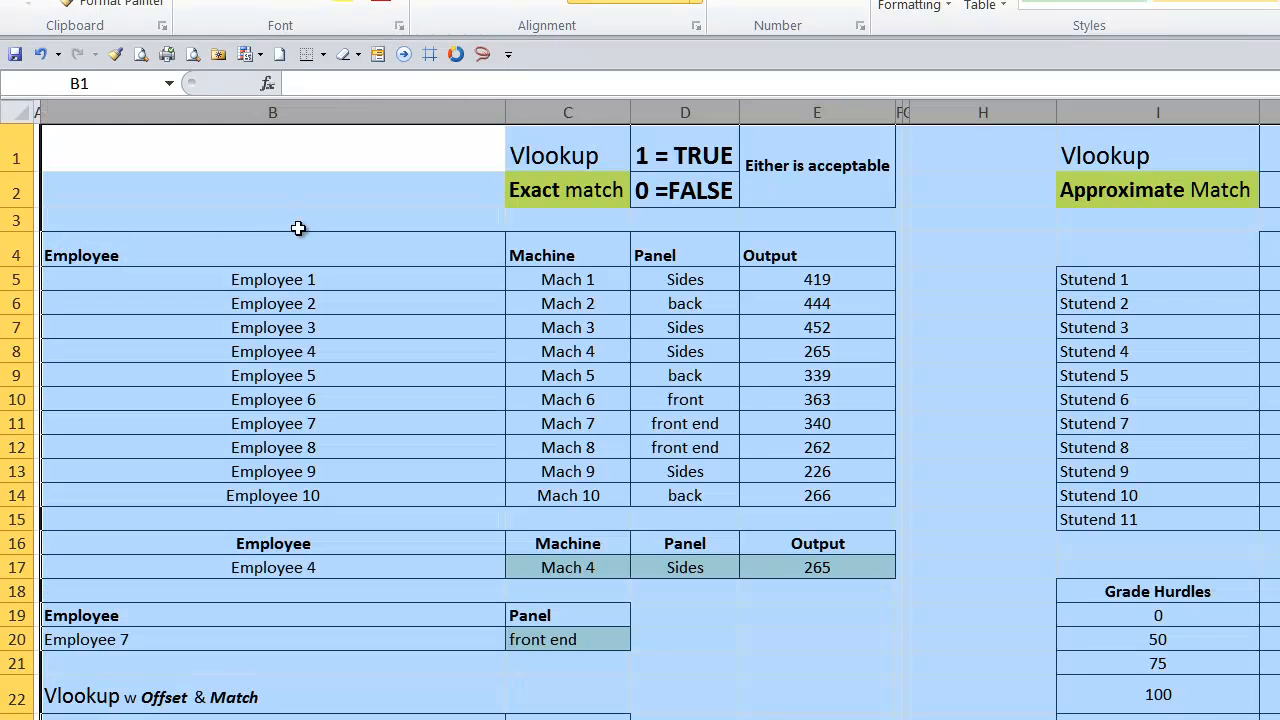
Widen the empty column A and narrow column B to suit the employee names
left_click(306, 198)
left_click_drag(505, 112, 196, 120)
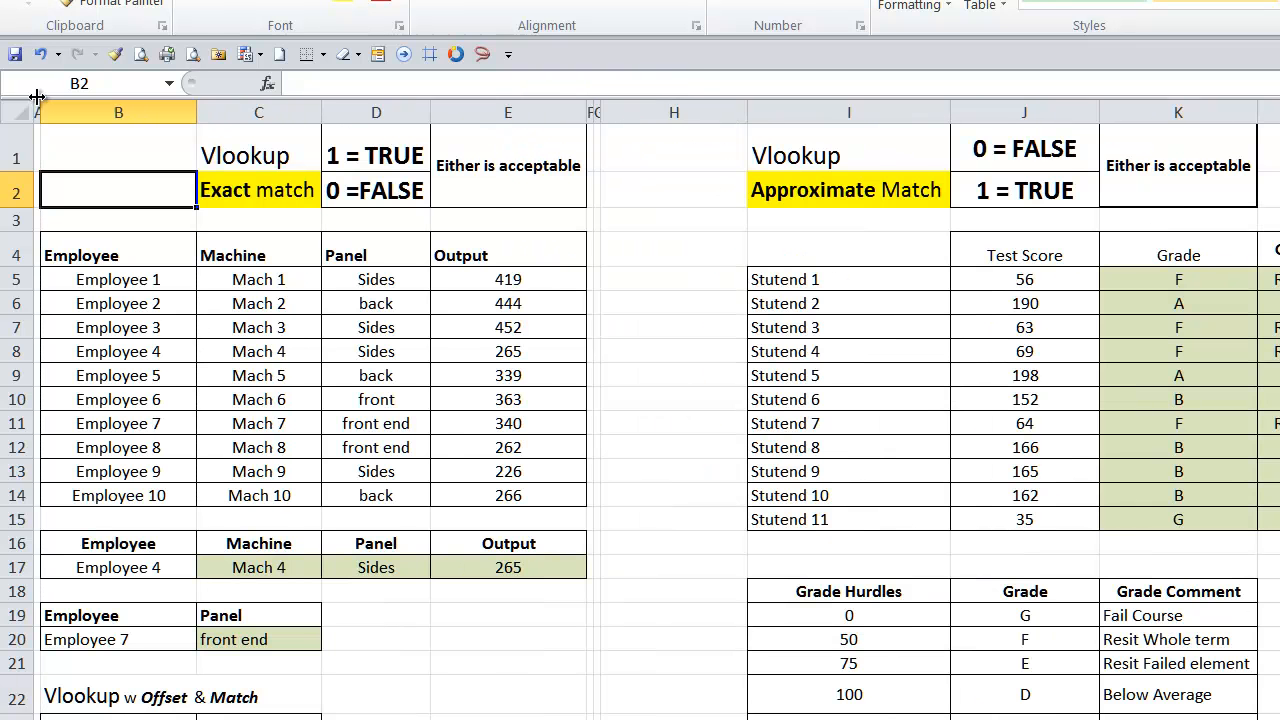
left_click_drag(43, 112, 115, 112)
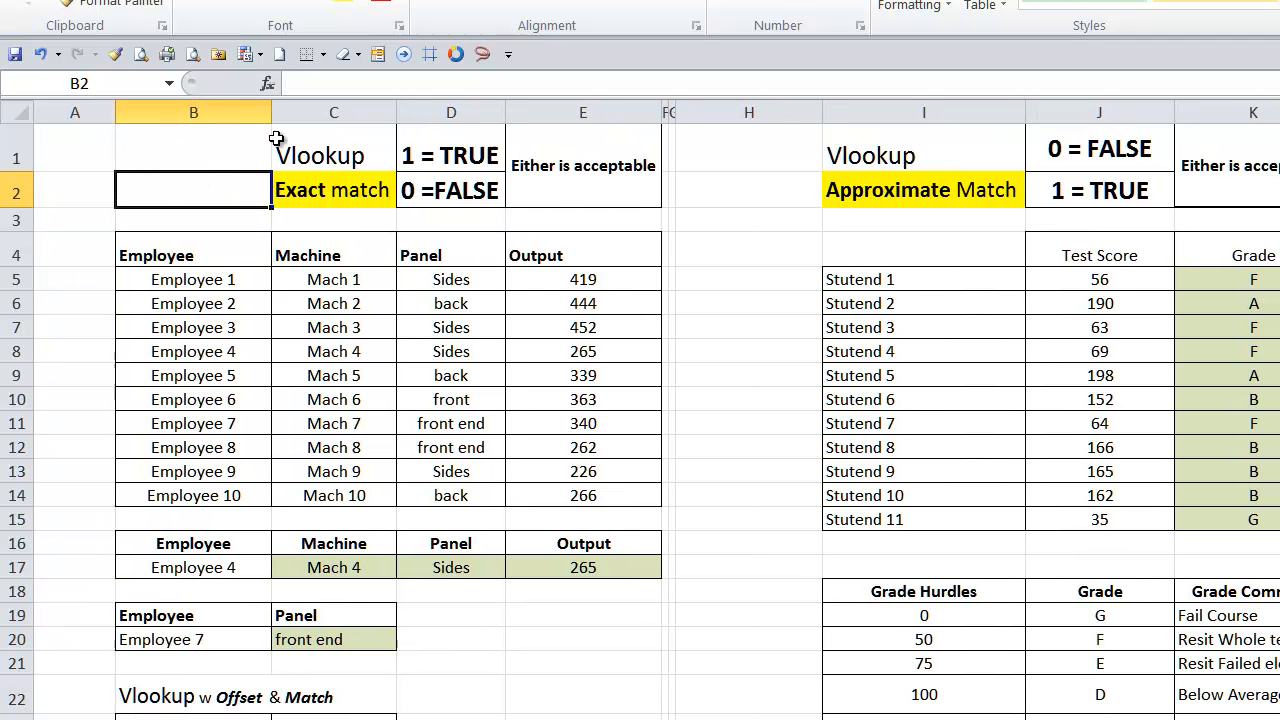
double_click(271, 110)
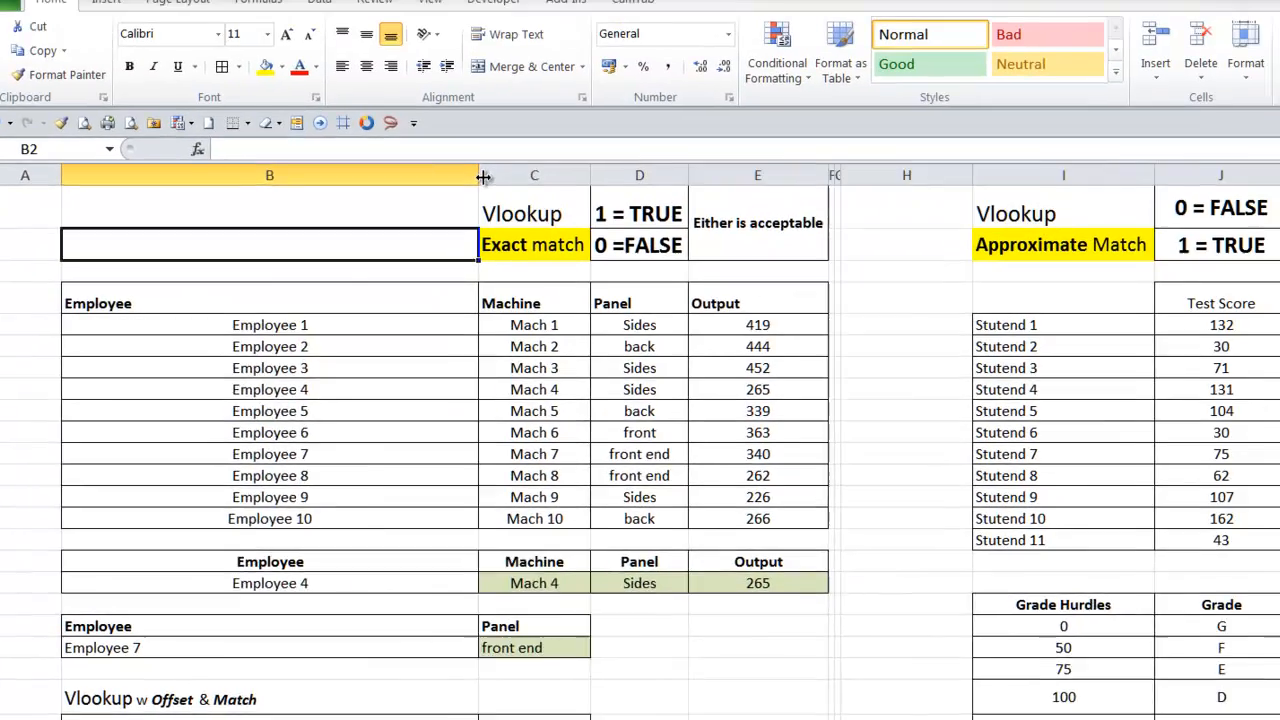
left_click_drag(483, 177, 315, 190)
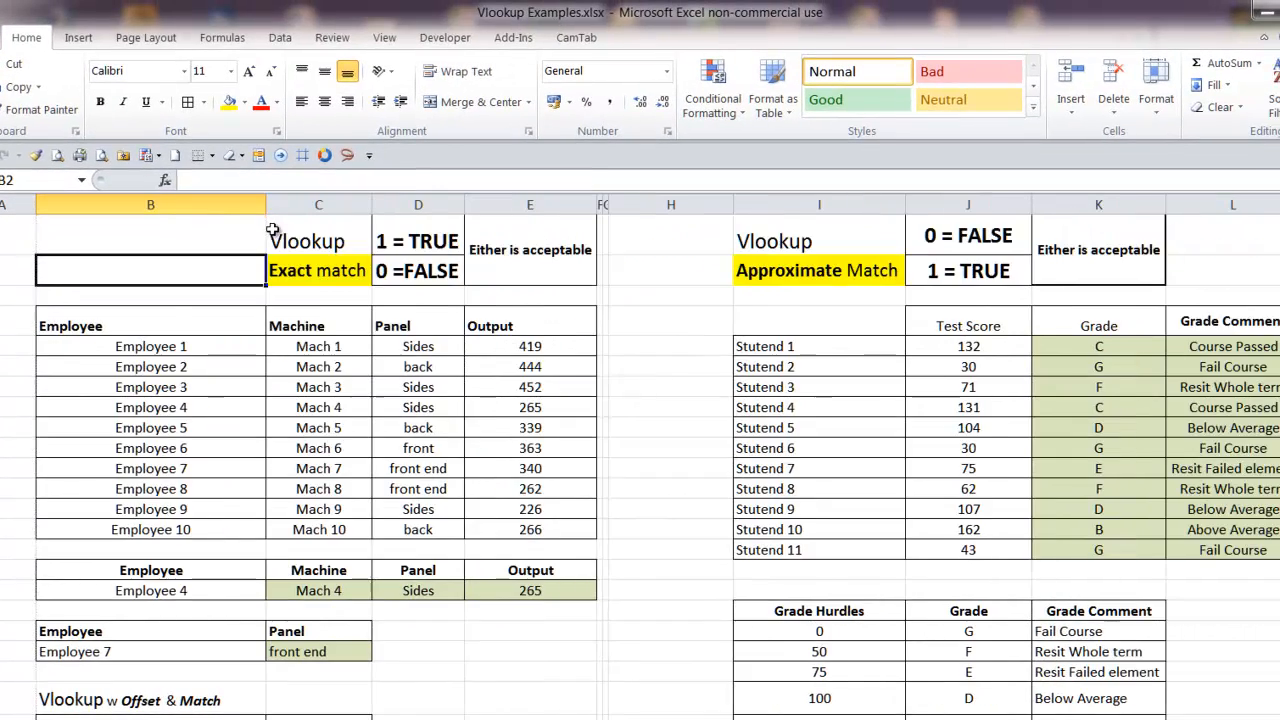
Examine the VLOOKUP with OFFSET and MATCH formula text in B27 and the employee tables above it
scroll(443, 428, "down", 3)
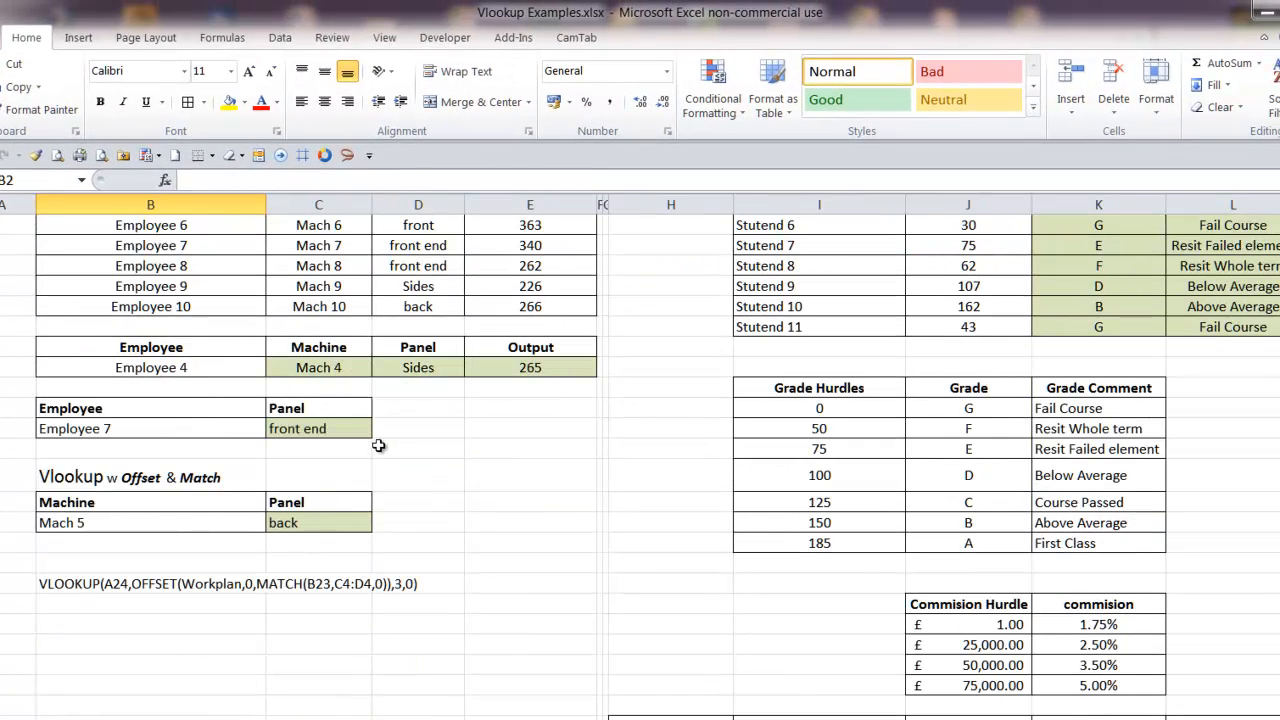
left_click(80, 584)
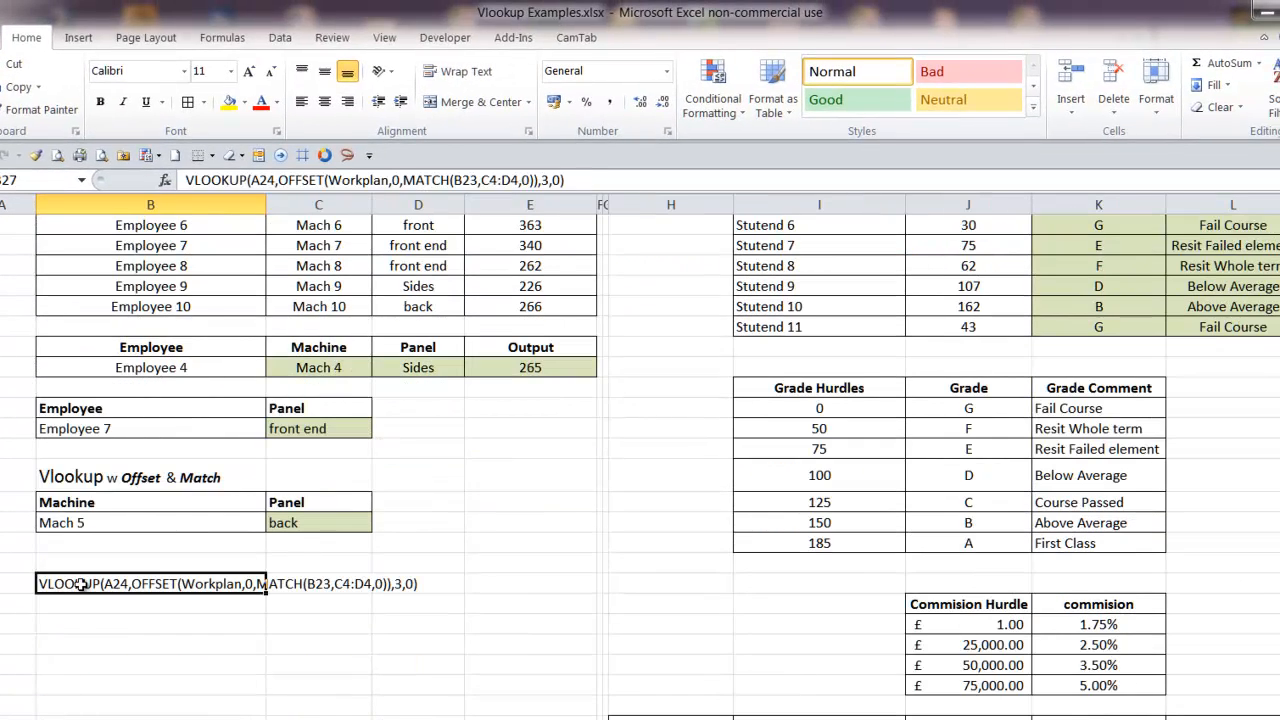
left_click(251, 708)
scroll(440, 695, "up", 1)
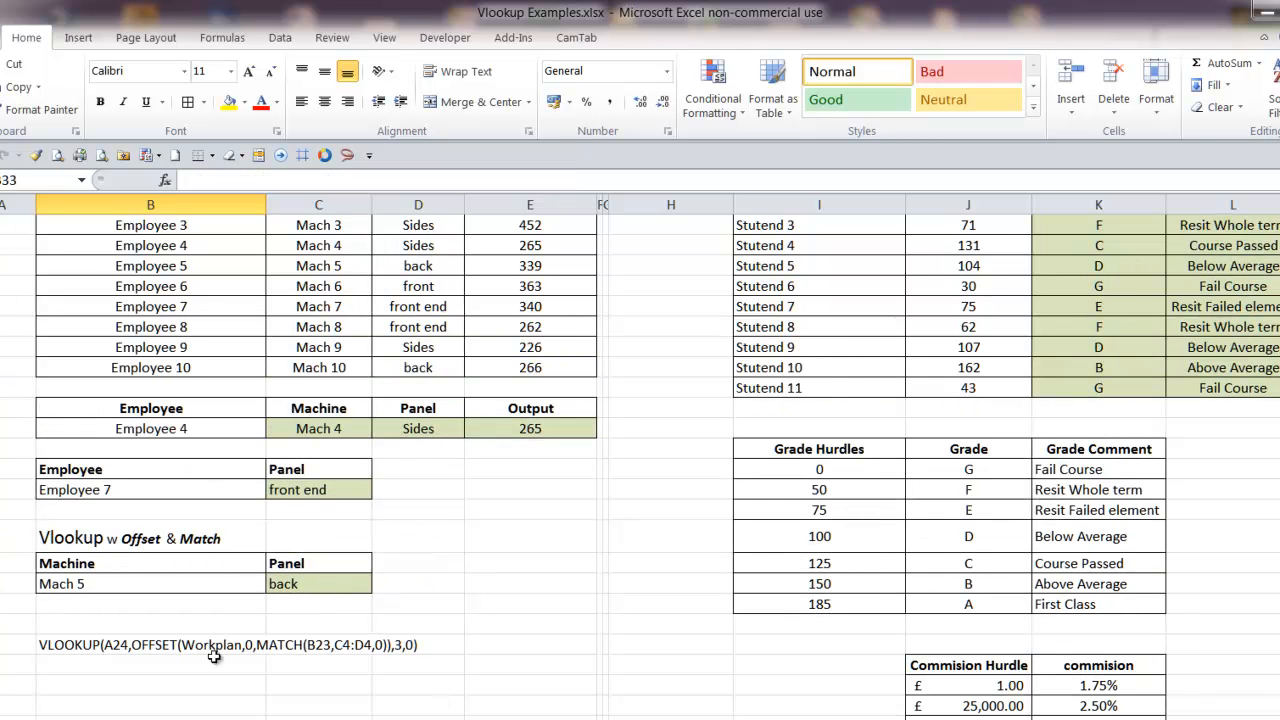
scroll(226, 652, "up", 3)
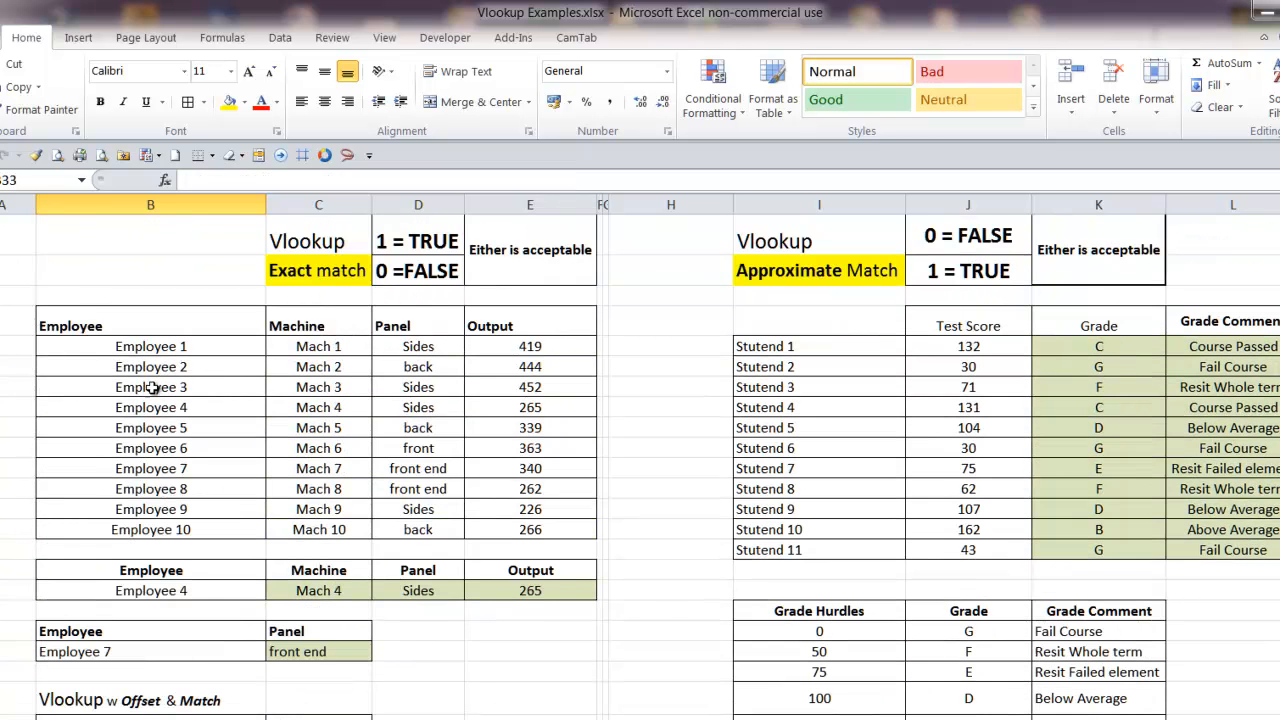
Review the grade and commission tables and the approximate-match formula for Stutend 1's grade comment in L5
scroll(640, 457, "right", 2)
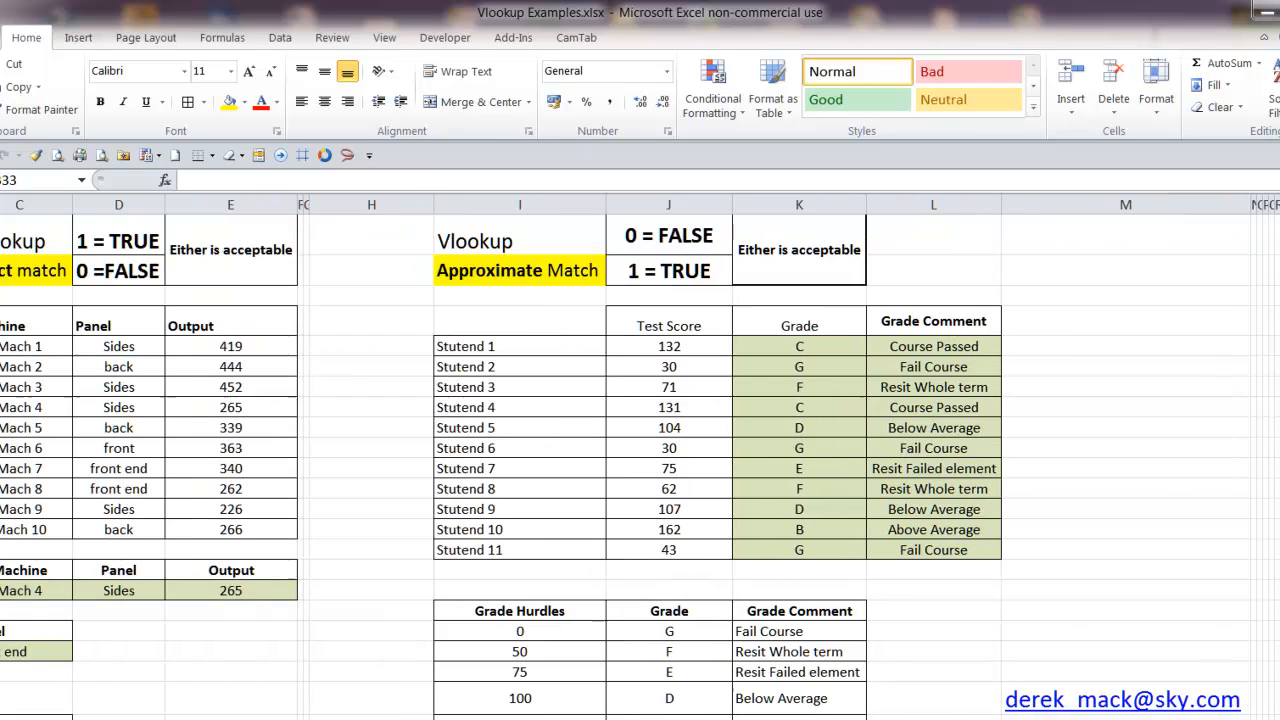
scroll(977, 714, "down", 7)
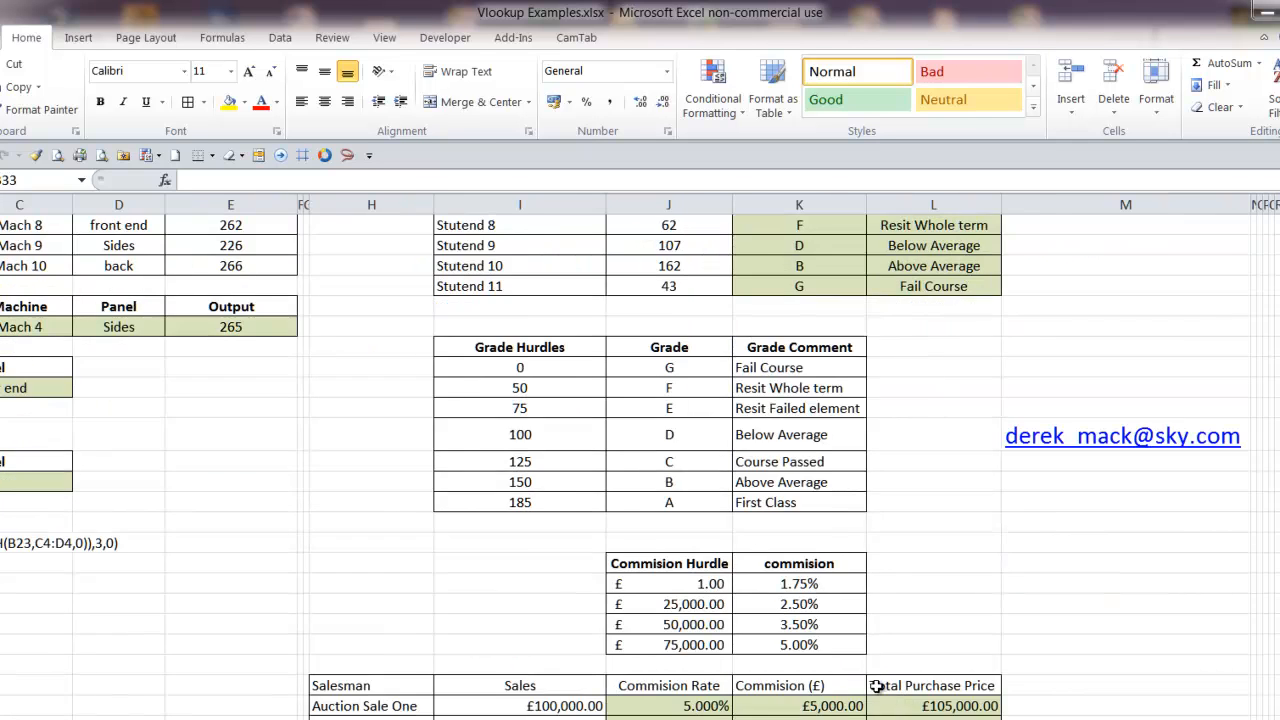
scroll(790, 560, "up", 8)
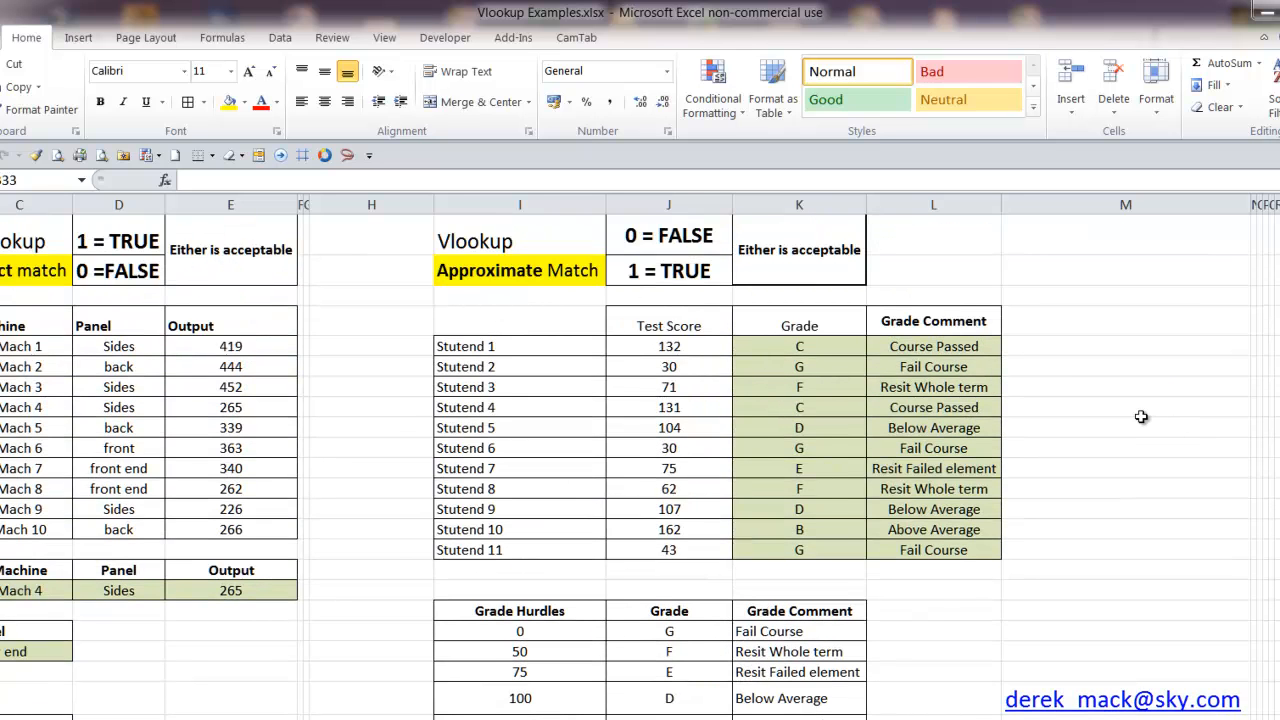
left_click(978, 346)
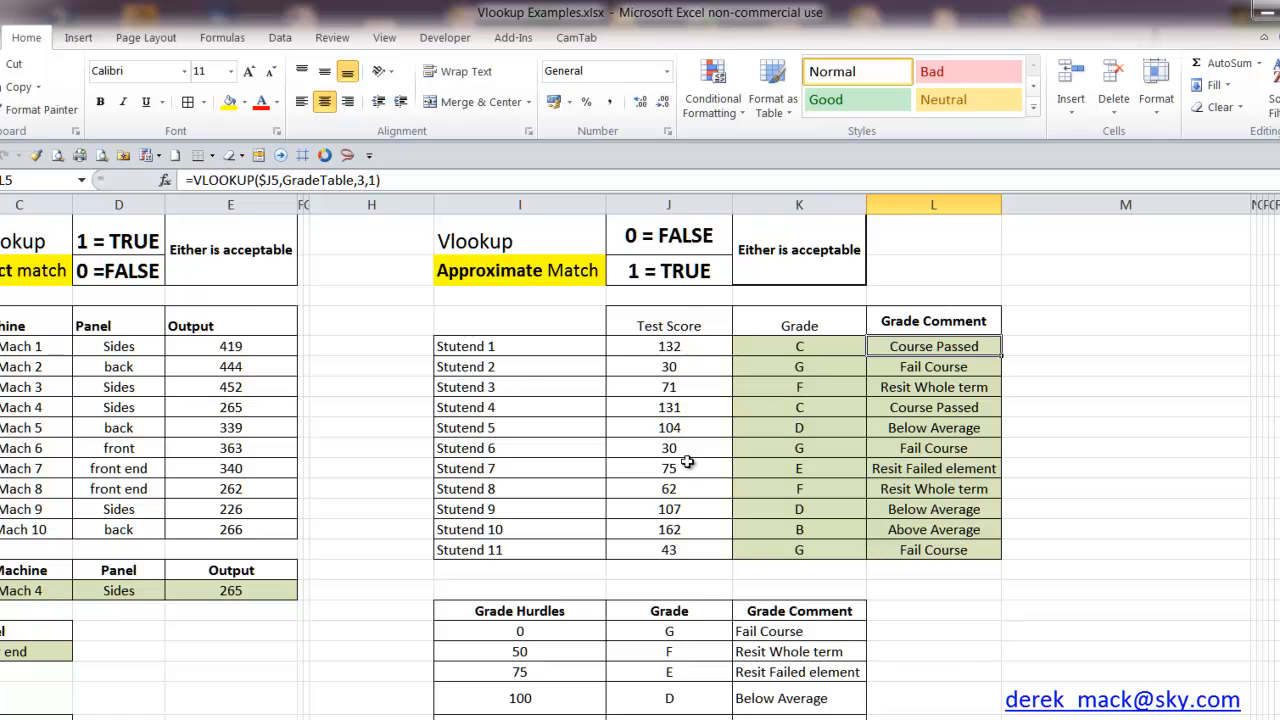
scroll(672, 465, "down", 1)
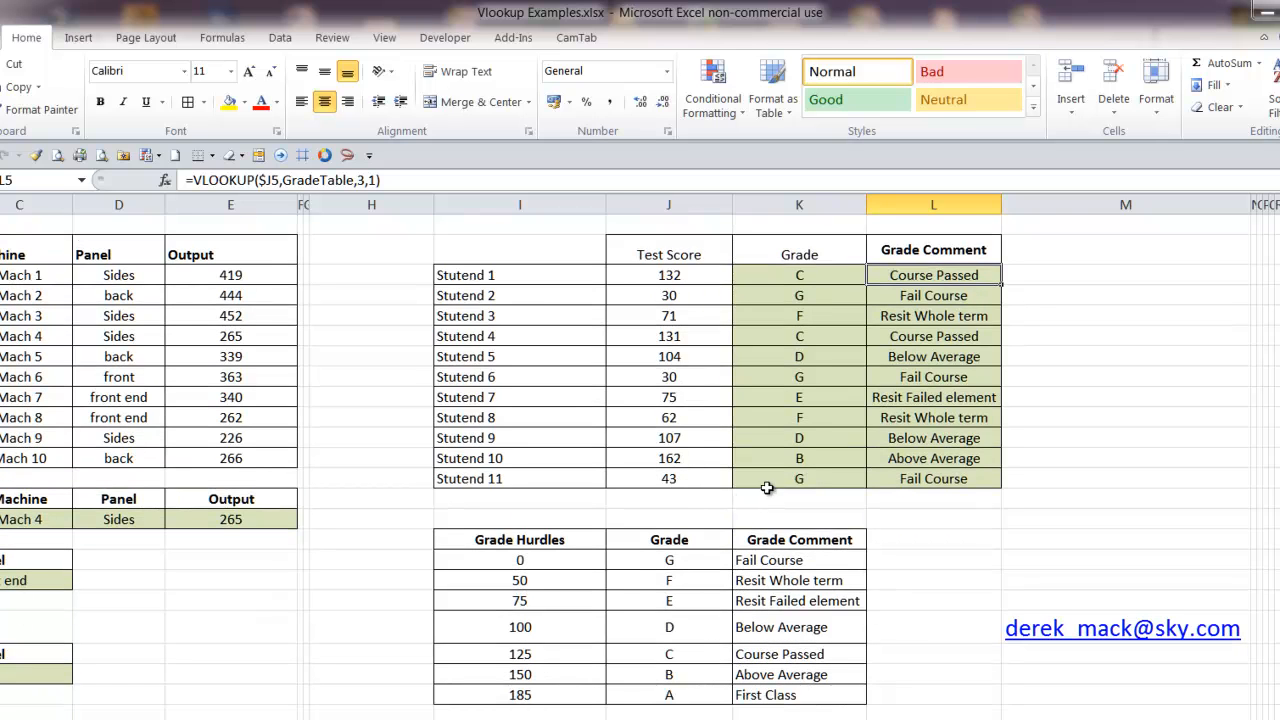
Check the formula behind Stutend 4's test score in J8 and recalculate the random test scores three times
left_click(722, 337)
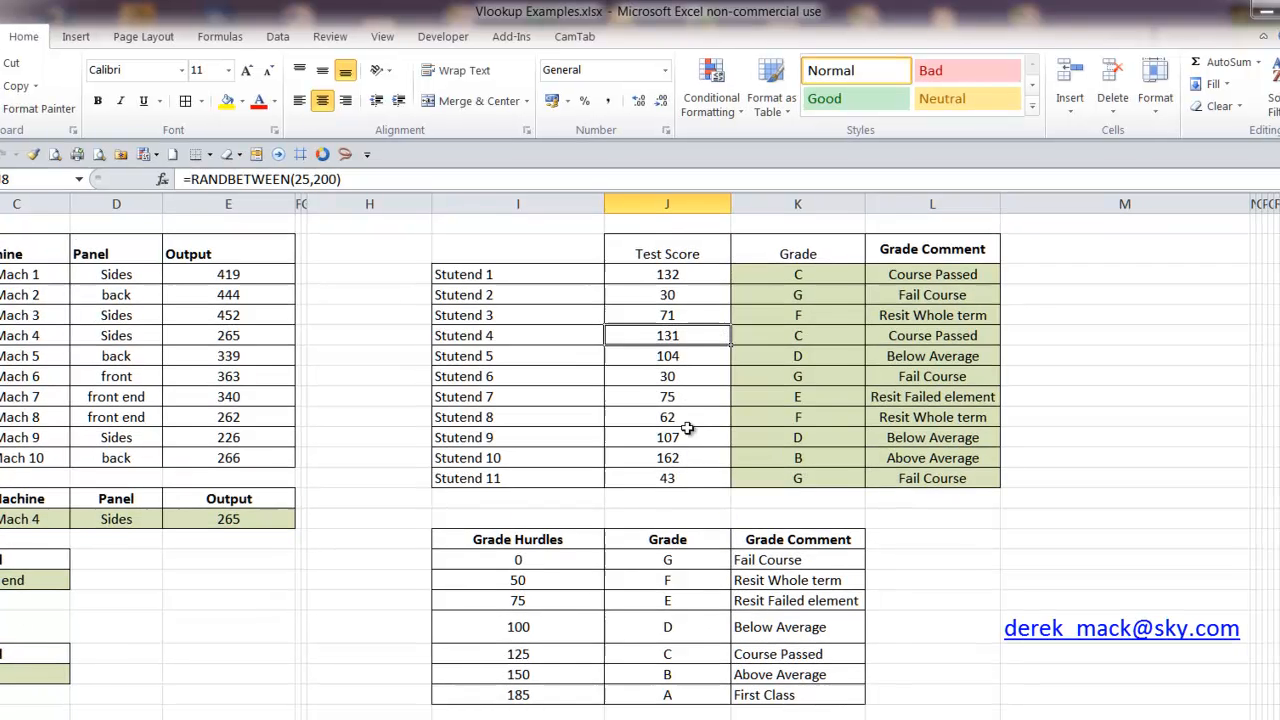
left_click(411, 295)
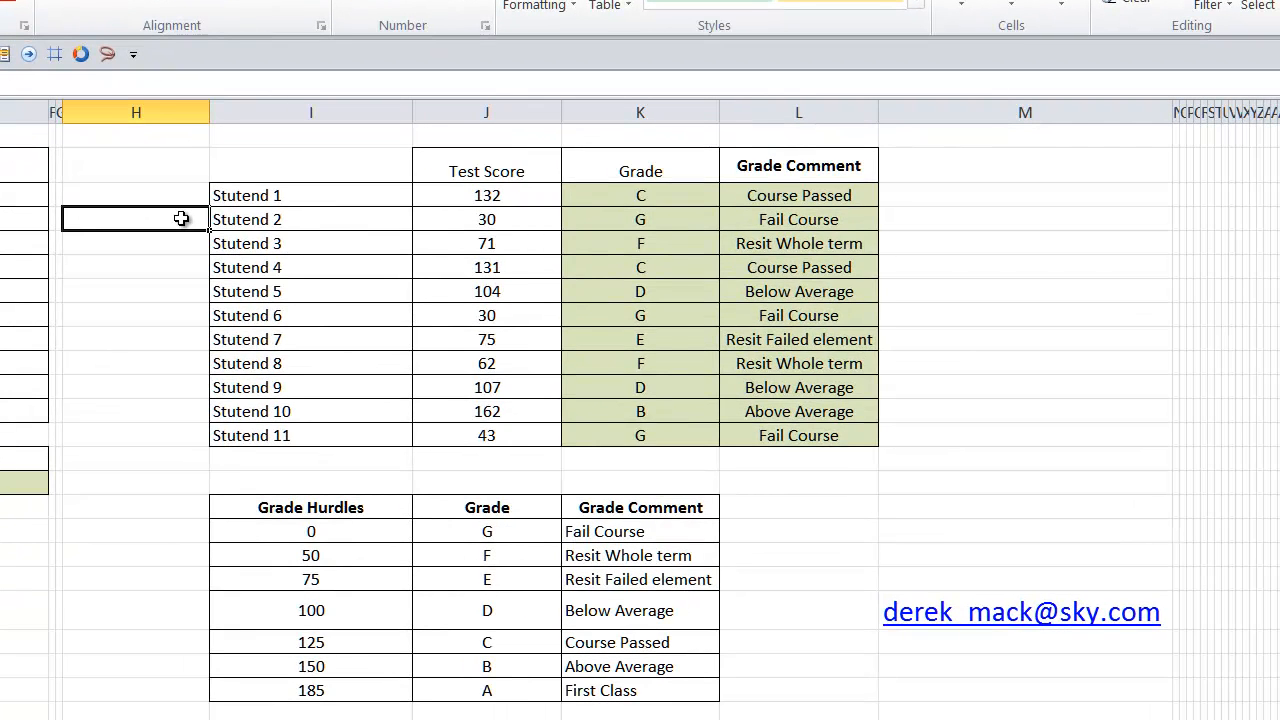
key("F9")
key("F9")
key("F9")
key("F9")
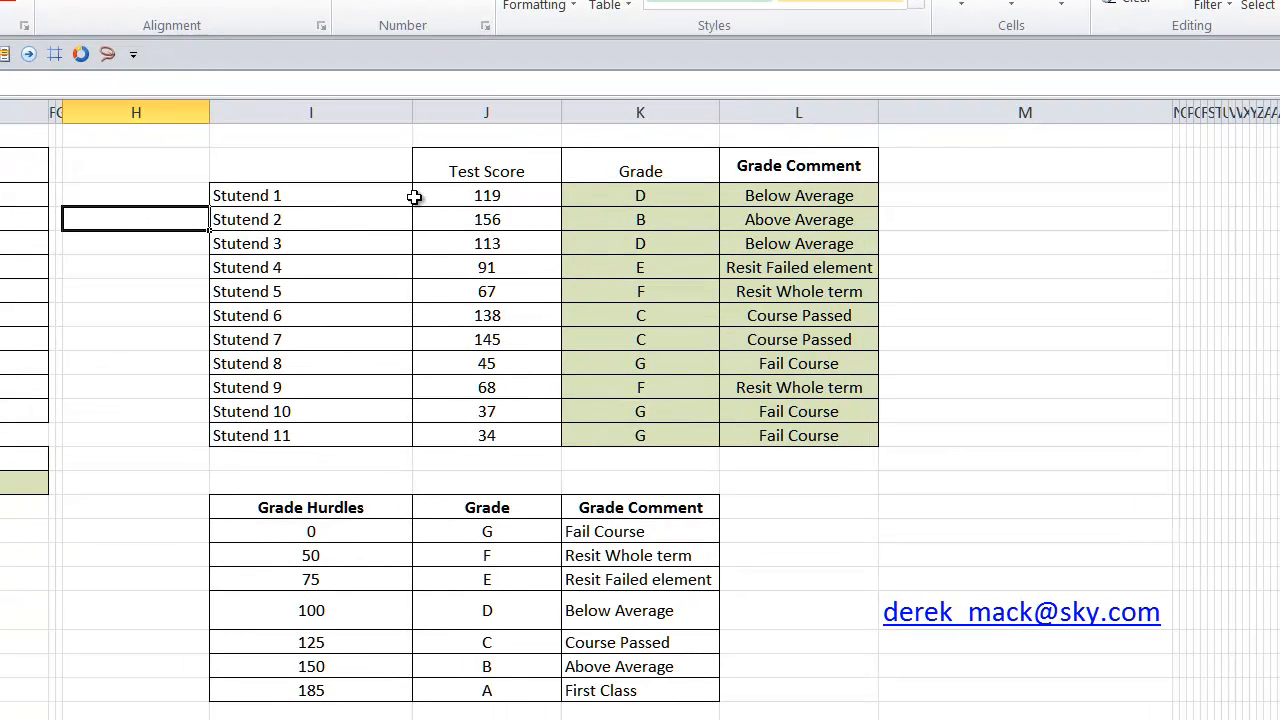